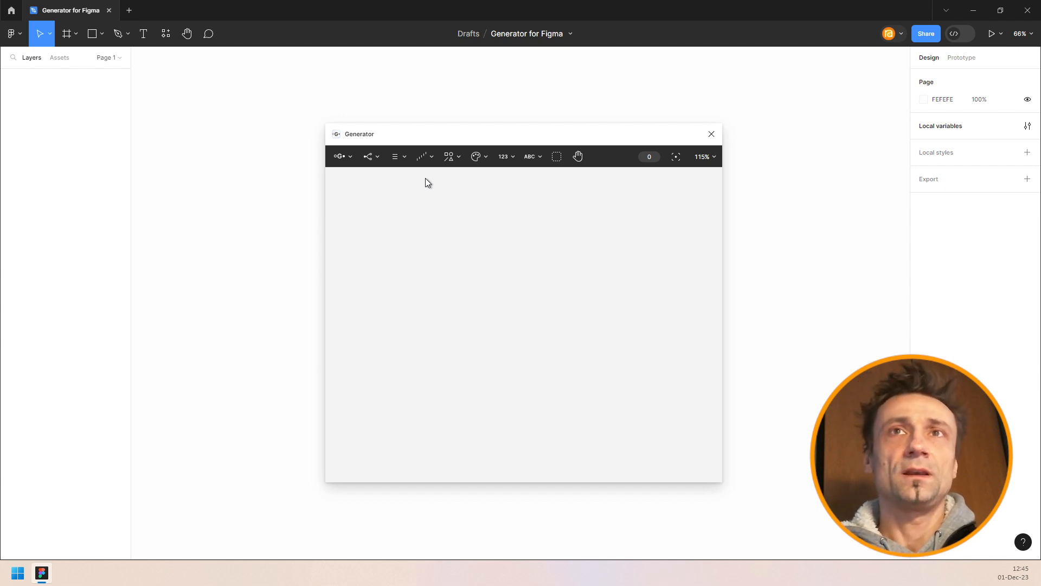
Add three number nodes stacked in a column and set their values to 1, 2 and 5.
click(512, 159)
click(485, 180)
click(403, 241)
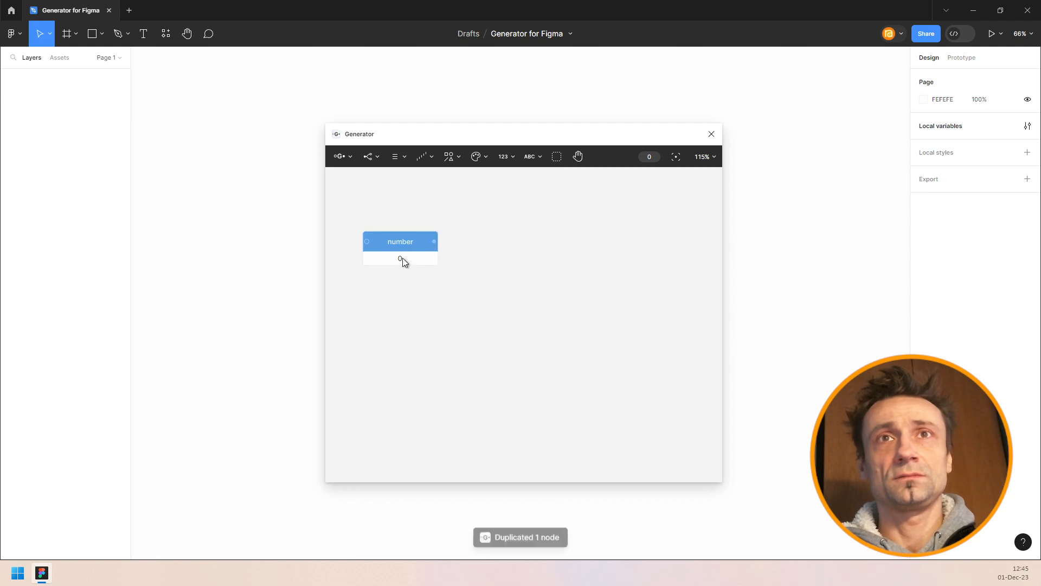
drag(402, 258, 405, 314)
scroll(410, 264, up, 1)
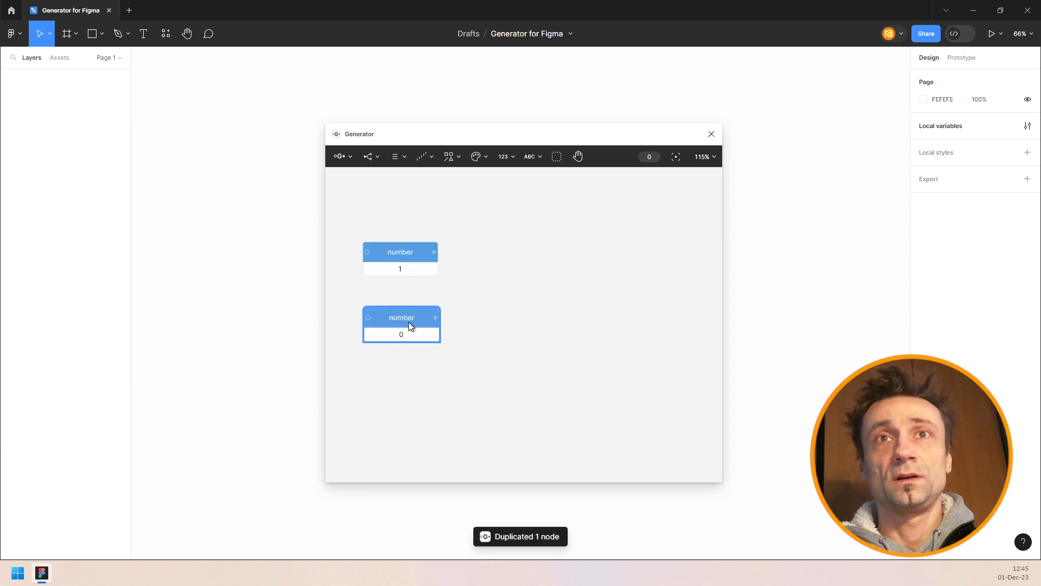
drag(408, 321, 411, 402)
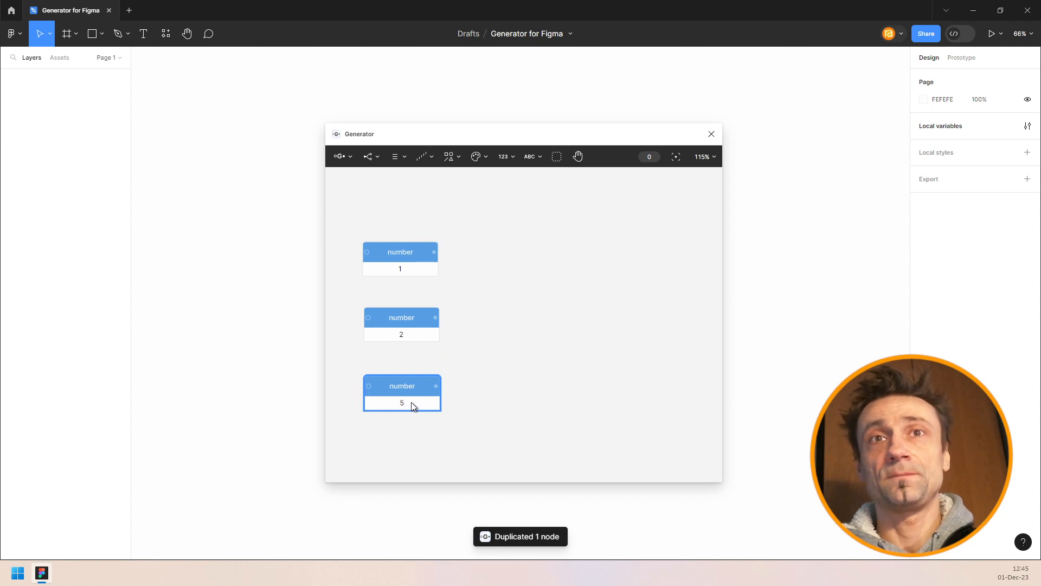
Add three text nodes in a second column beside the numbers, containing A, B and F.
click(530, 158)
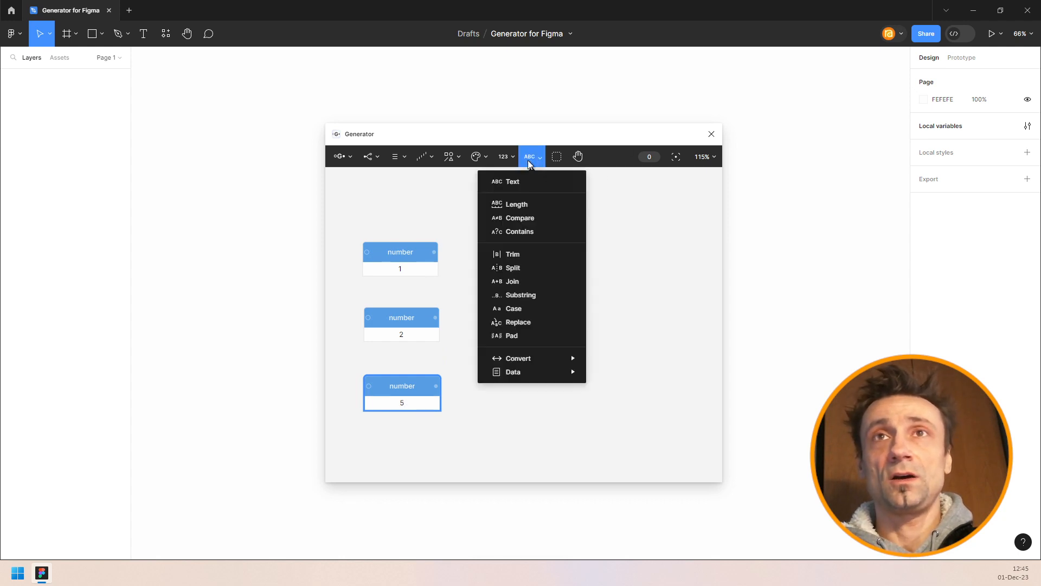
drag(534, 182, 576, 405)
text(B)
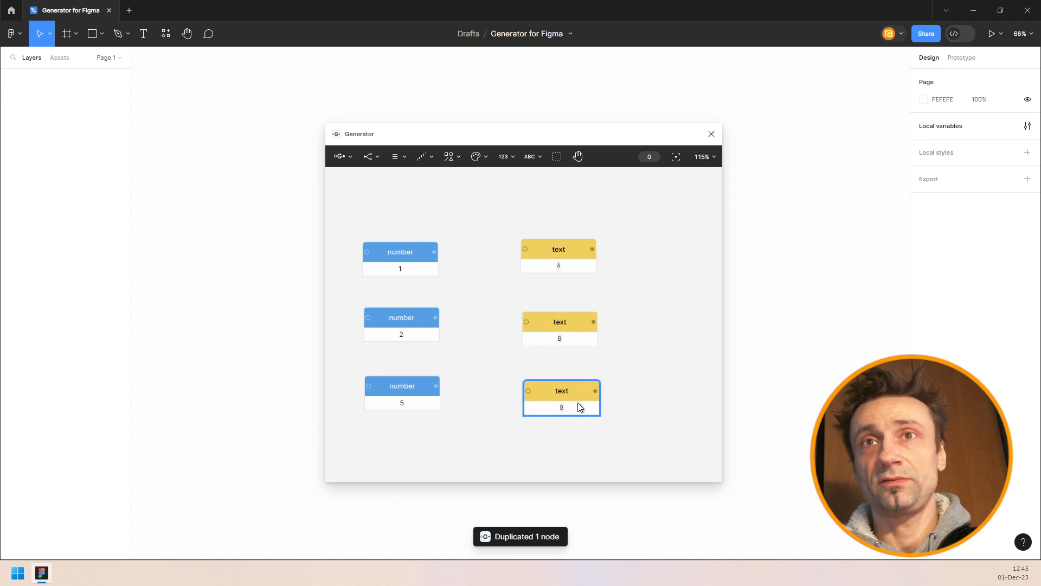
text(F)
click(614, 375)
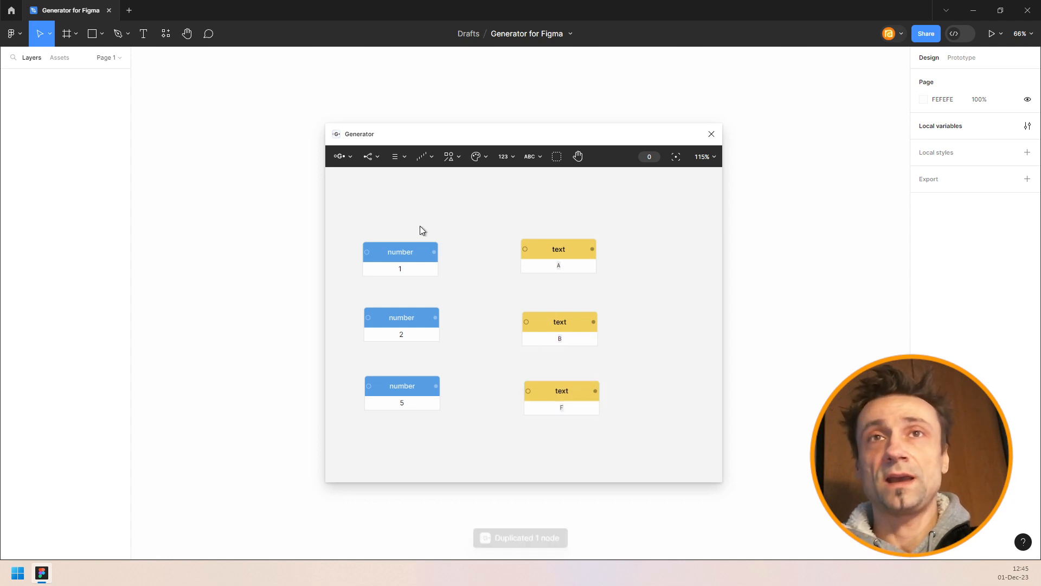
Feed the three number nodes into a new Combine node.
drag(384, 211, 426, 434)
click(397, 156)
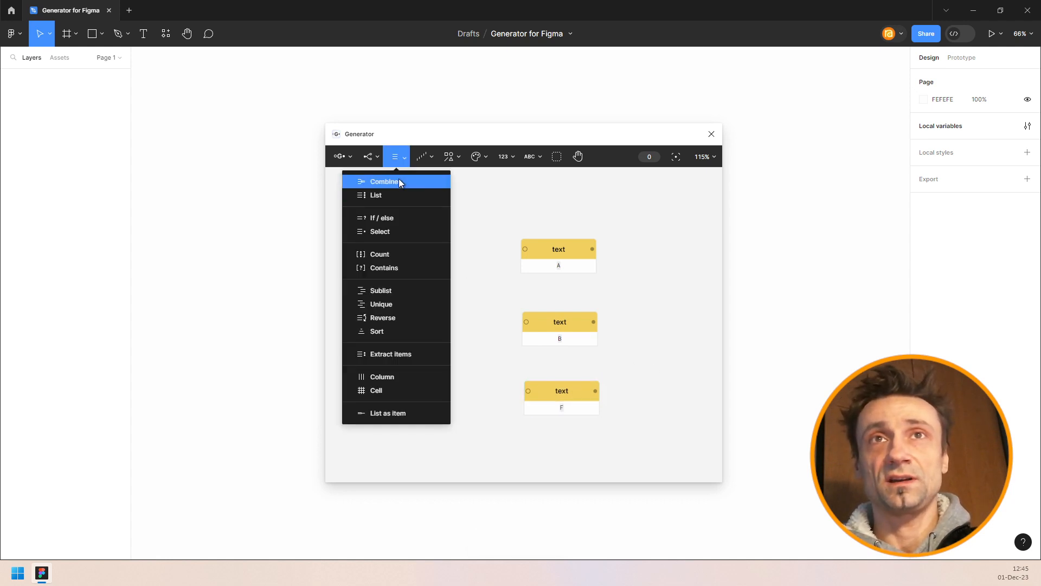
click(400, 177)
Shift the three text nodes clear of the existing combine node and feed them into their own Combine node.
drag(611, 224, 572, 453)
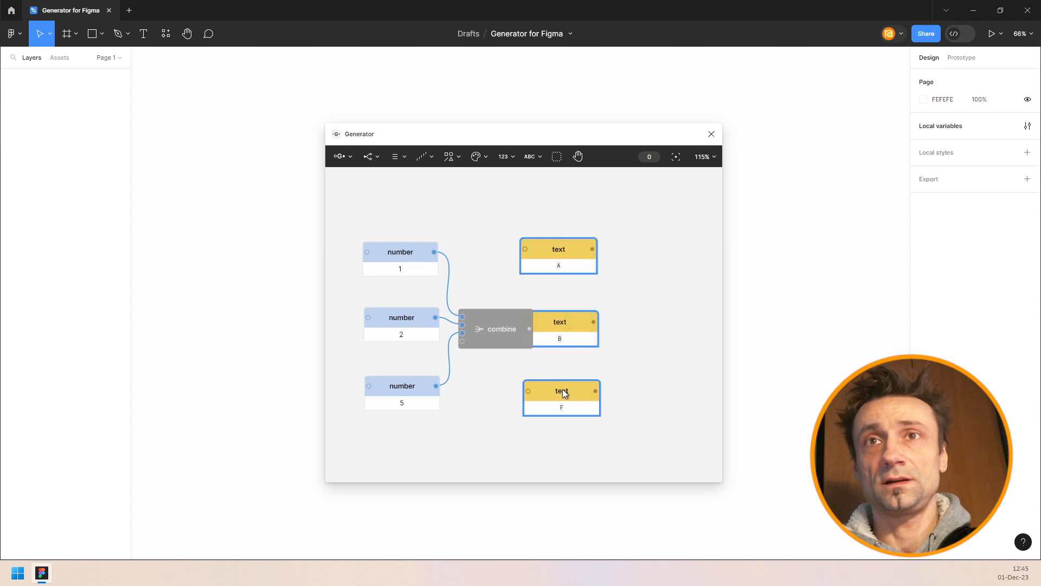
drag(563, 390, 612, 382)
drag(673, 342, 626, 345)
click(398, 156)
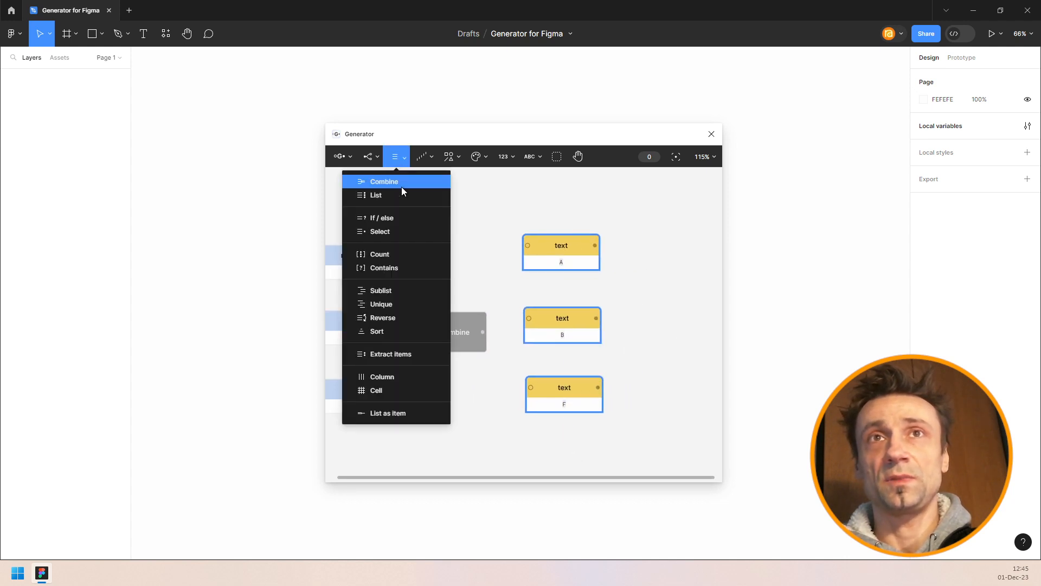
click(401, 179)
scroll(551, 332, down, 1)
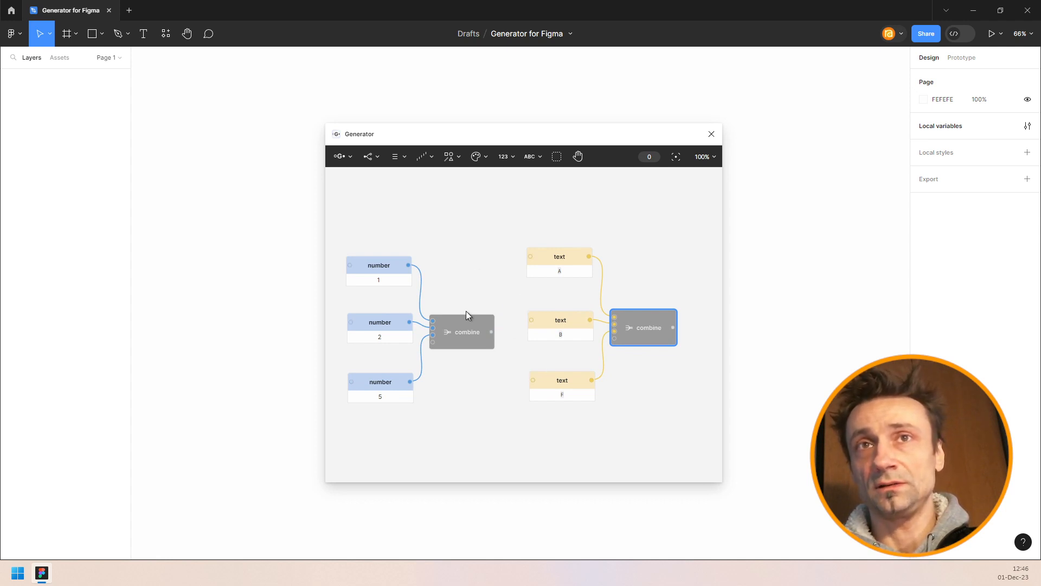
Delete the three text nodes together with their combine node.
drag(672, 328, 712, 289)
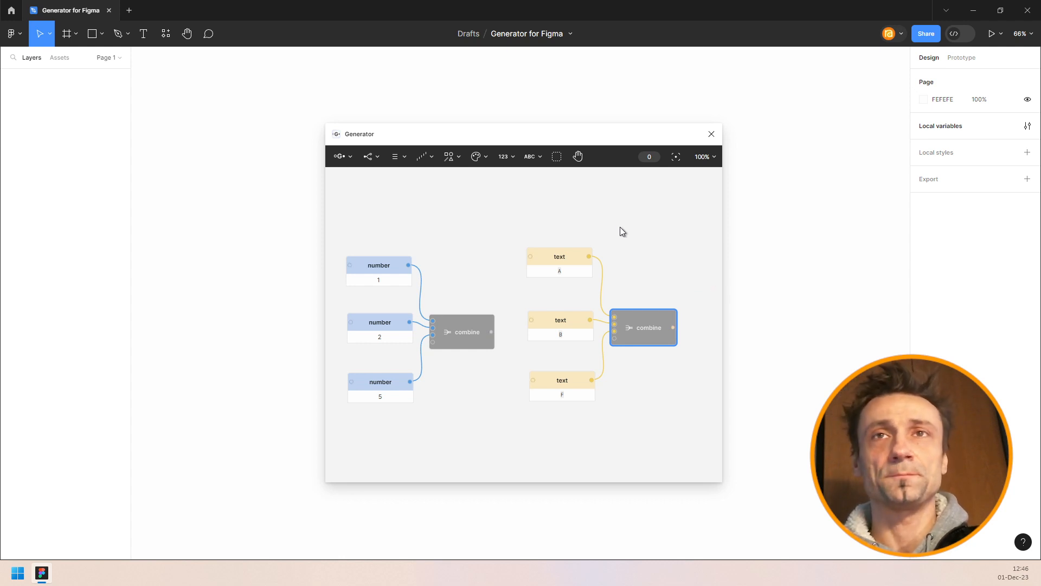
drag(523, 226, 653, 441)
key(Delete)
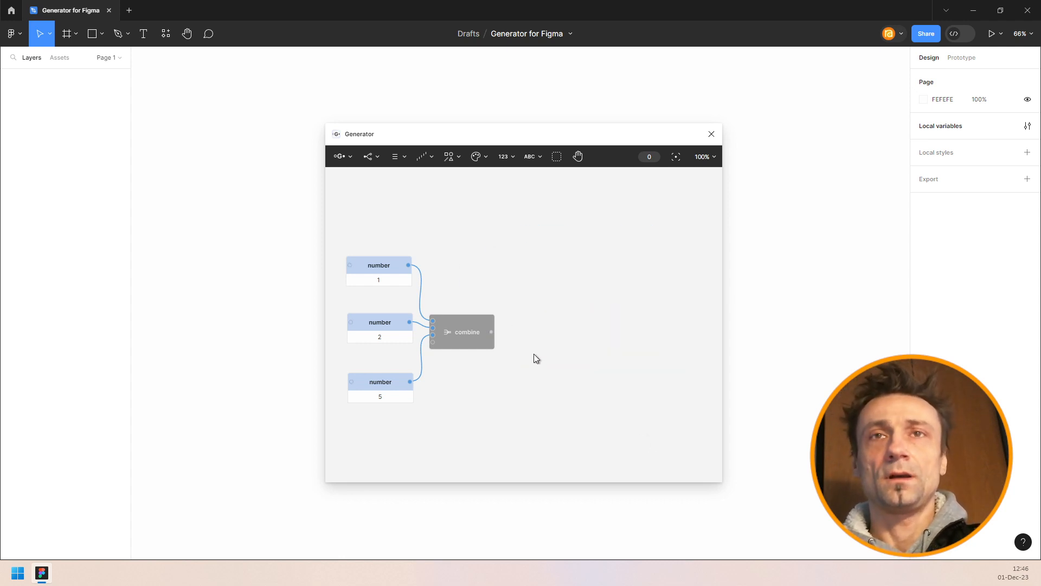
Move the remaining combine node slightly farther away from the number nodes.
drag(500, 318, 565, 307)
scroll(525, 312, up, 5)
drag(522, 269, 574, 277)
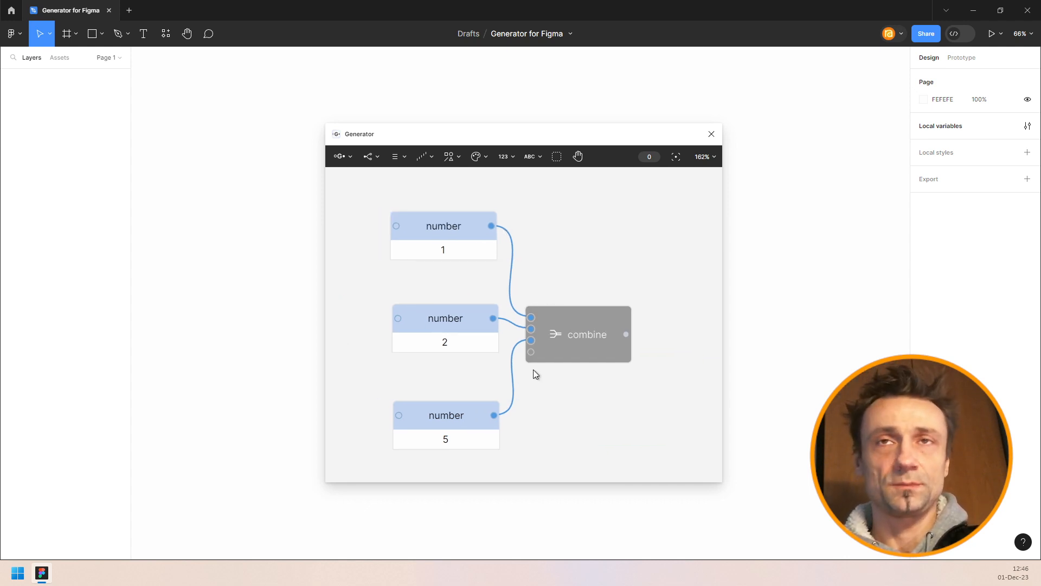
scroll(528, 325, down, 2)
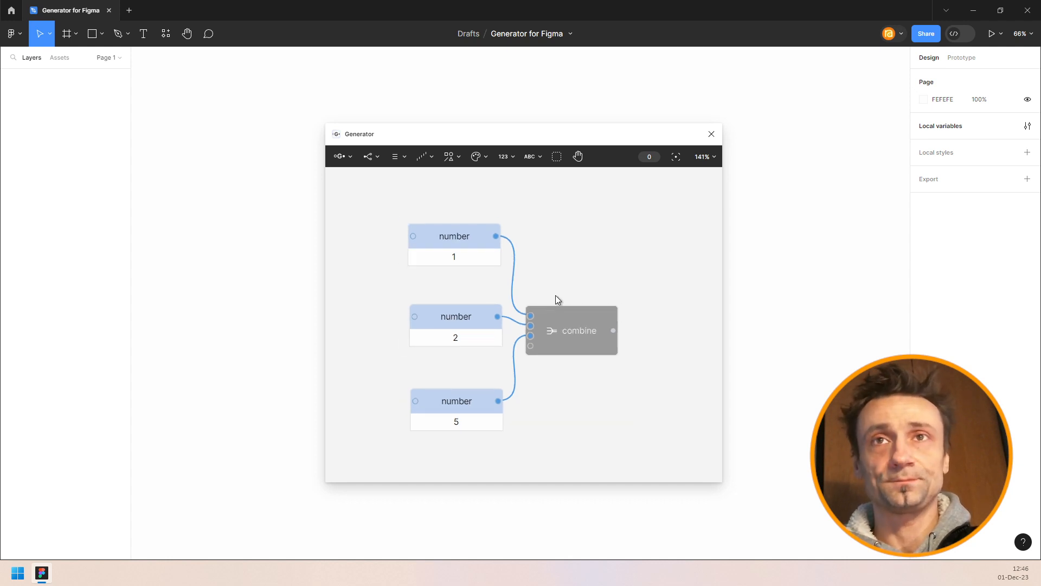
drag(564, 286, 474, 274)
drag(522, 317, 622, 311)
drag(536, 354, 565, 350)
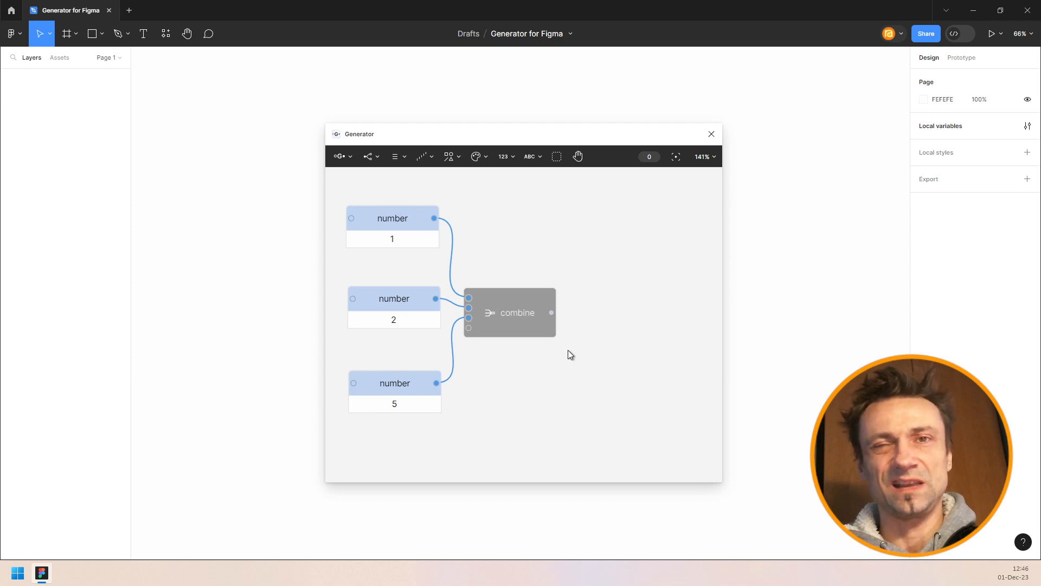
drag(529, 312, 535, 317)
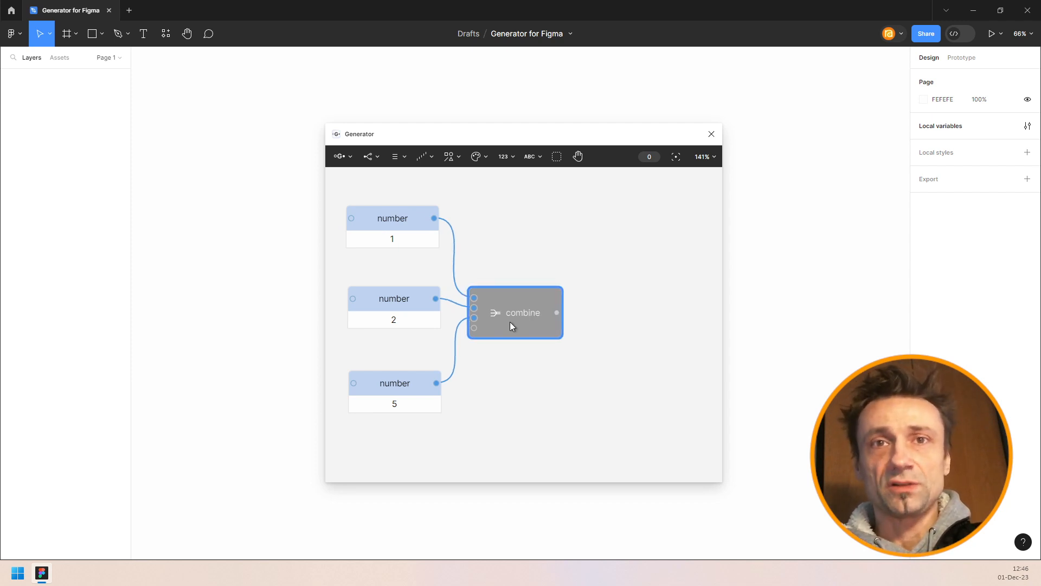
drag(510, 321, 531, 305)
Attach a List node to the combine output and place it beside the combine node.
click(398, 156)
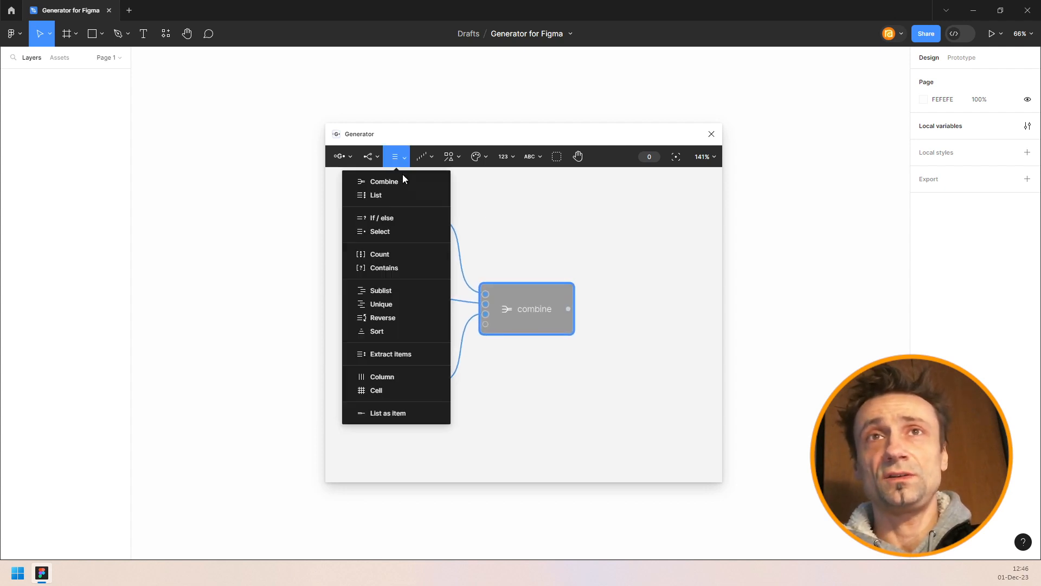
click(403, 195)
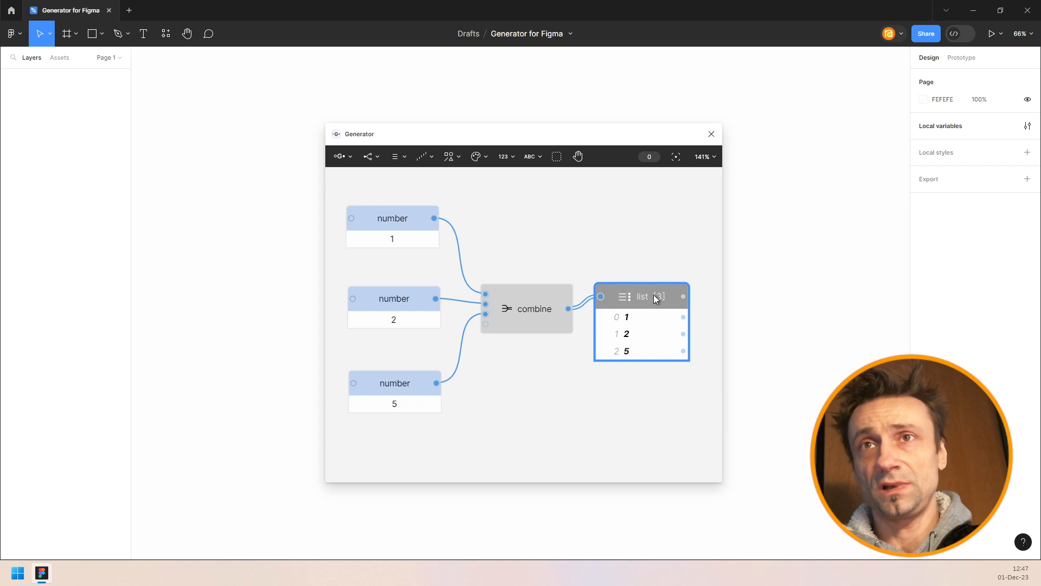
drag(655, 297, 659, 305)
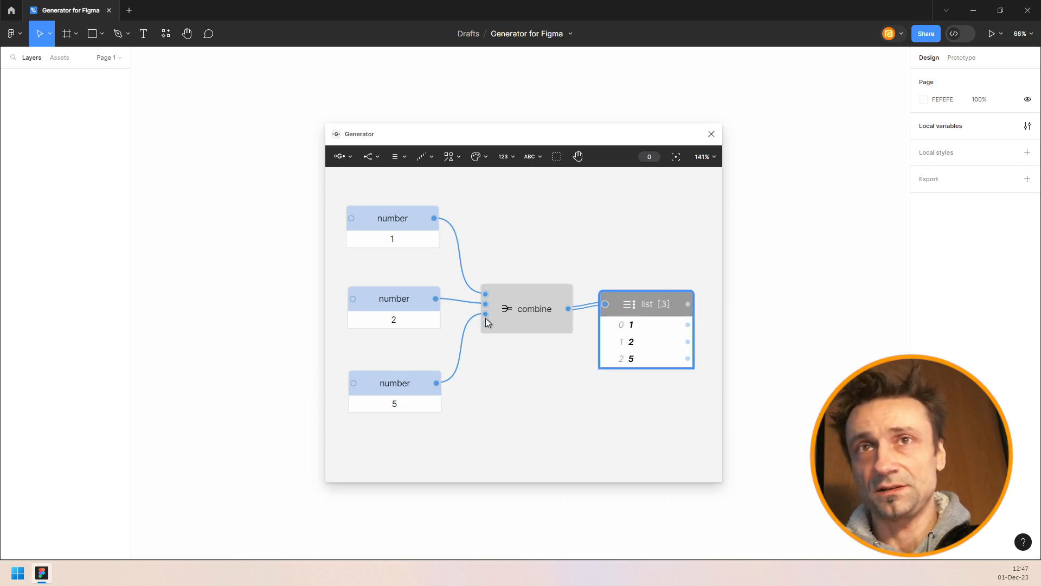
drag(485, 311, 510, 312)
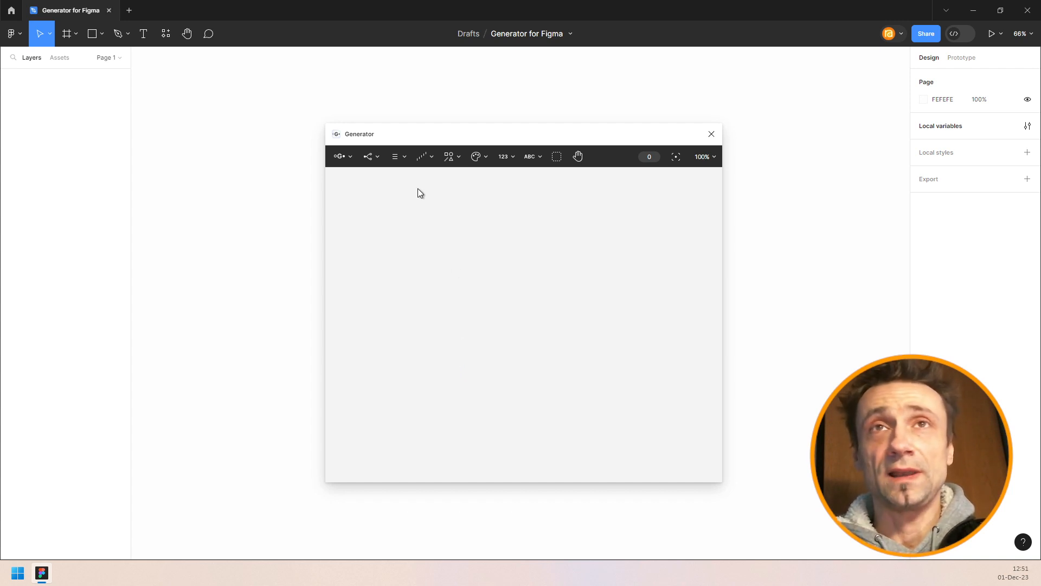
Add a Sequence node to the empty canvas and move it toward the left of the canvas.
click(405, 157)
click(422, 157)
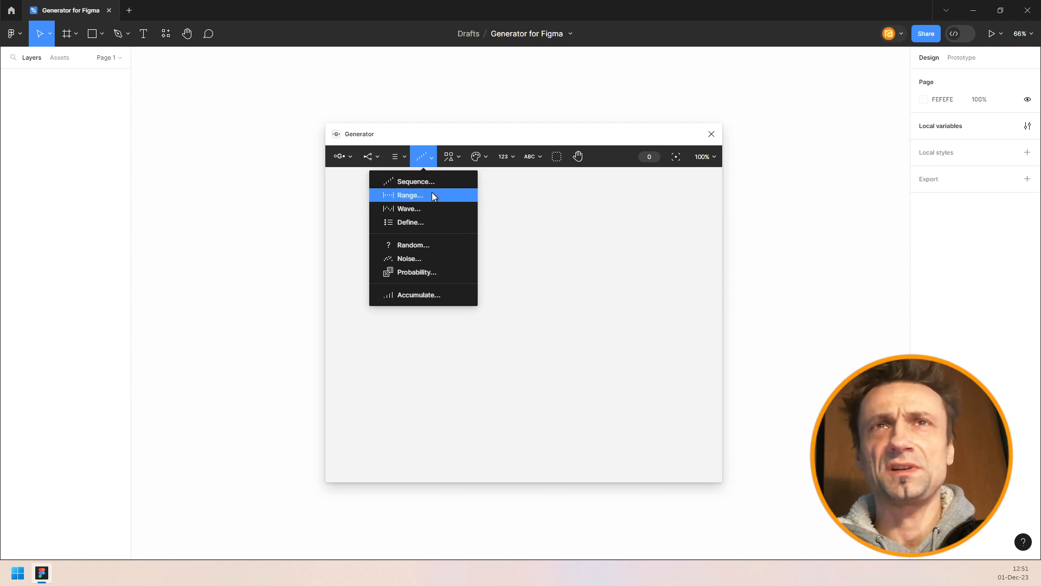
click(419, 180)
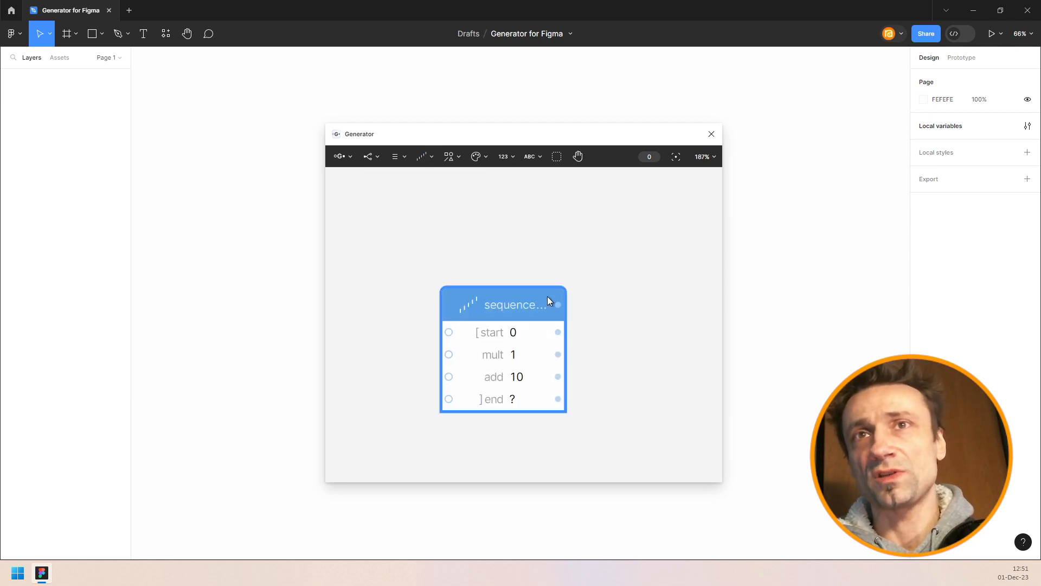
drag(511, 302, 487, 275)
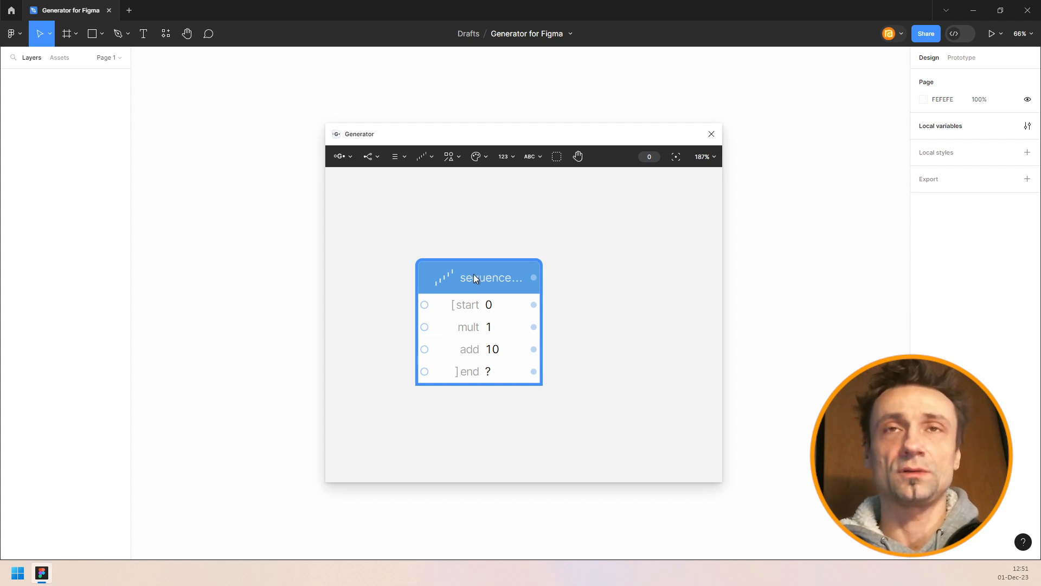
drag(479, 305, 474, 305)
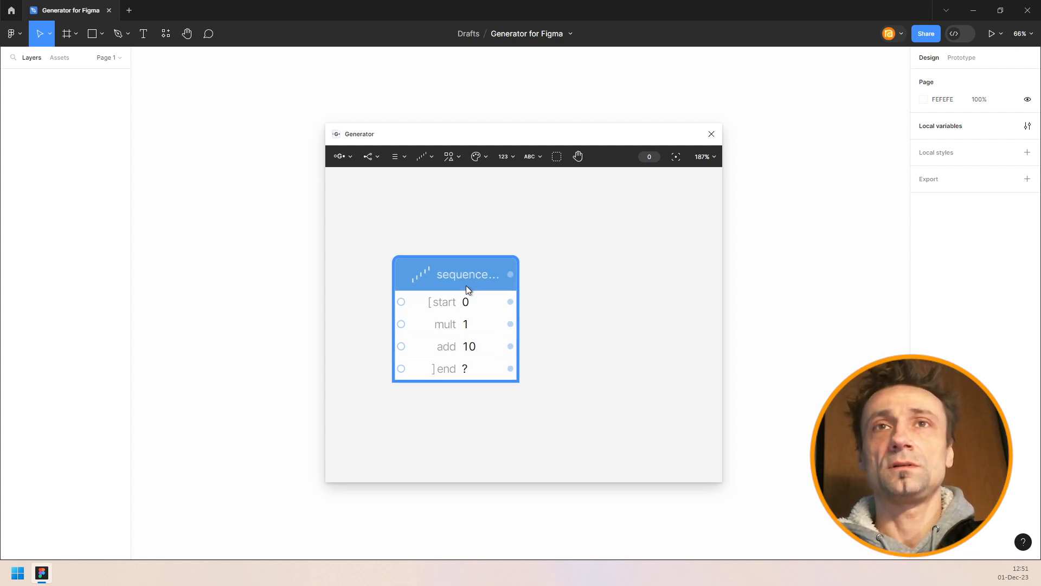
Attach a Repeat node to the sequence output and a List node to the repeat output.
click(370, 157)
click(386, 195)
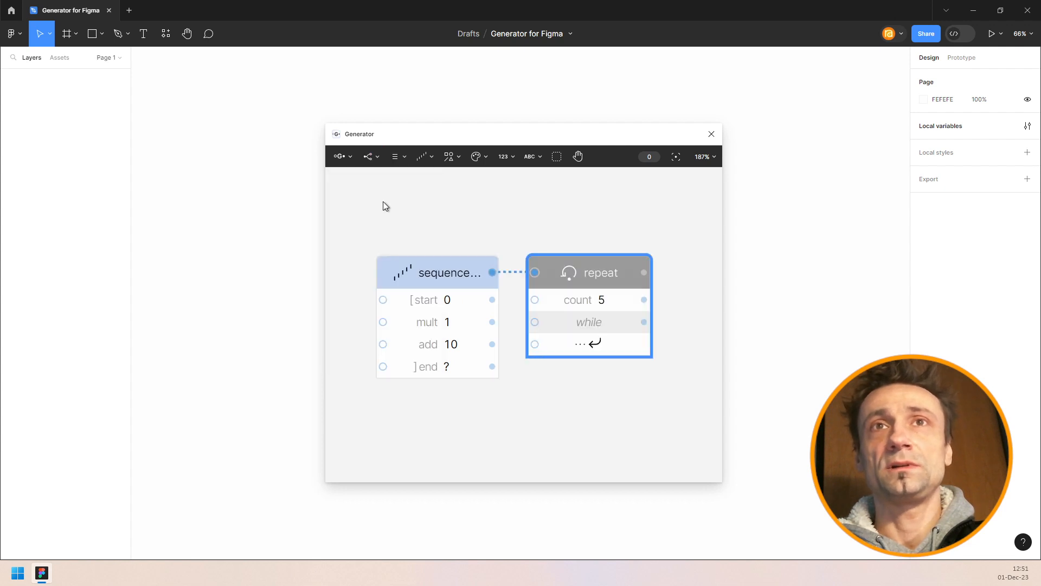
scroll(537, 222, down, 3)
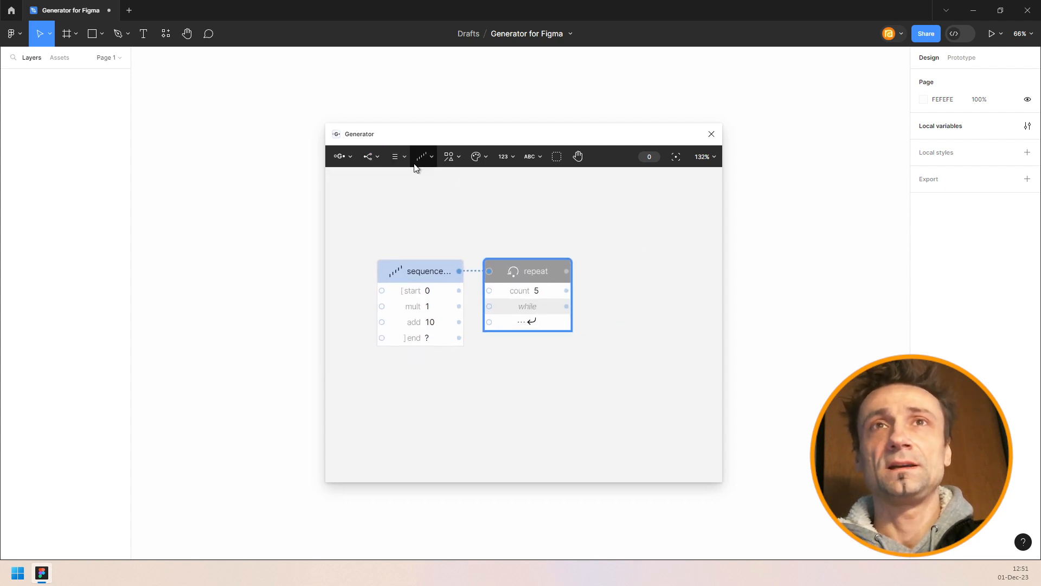
click(399, 158)
click(402, 196)
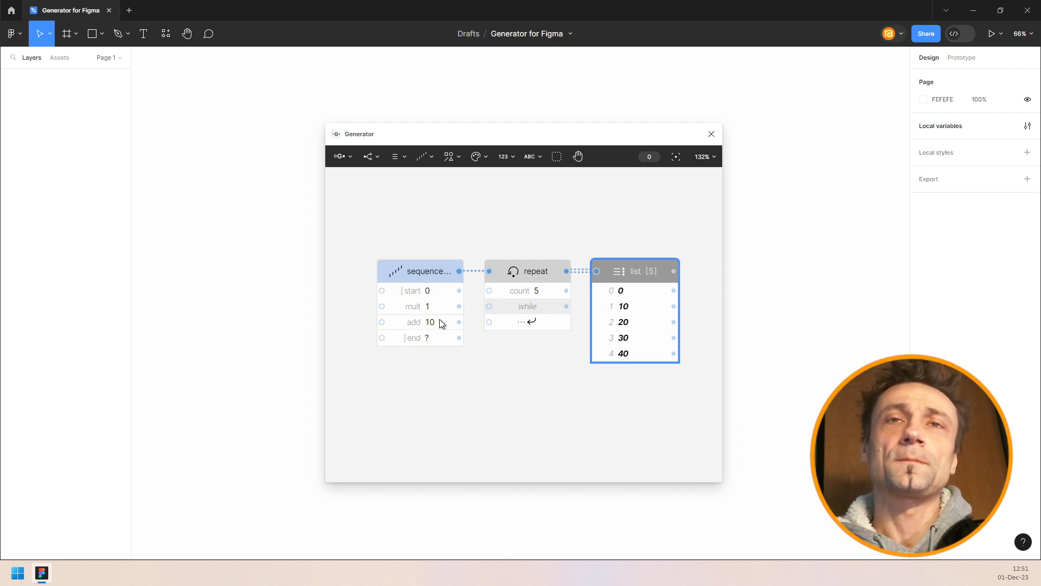
Set both the add and start values of the sequence to 1.
scroll(438, 324, down, 9)
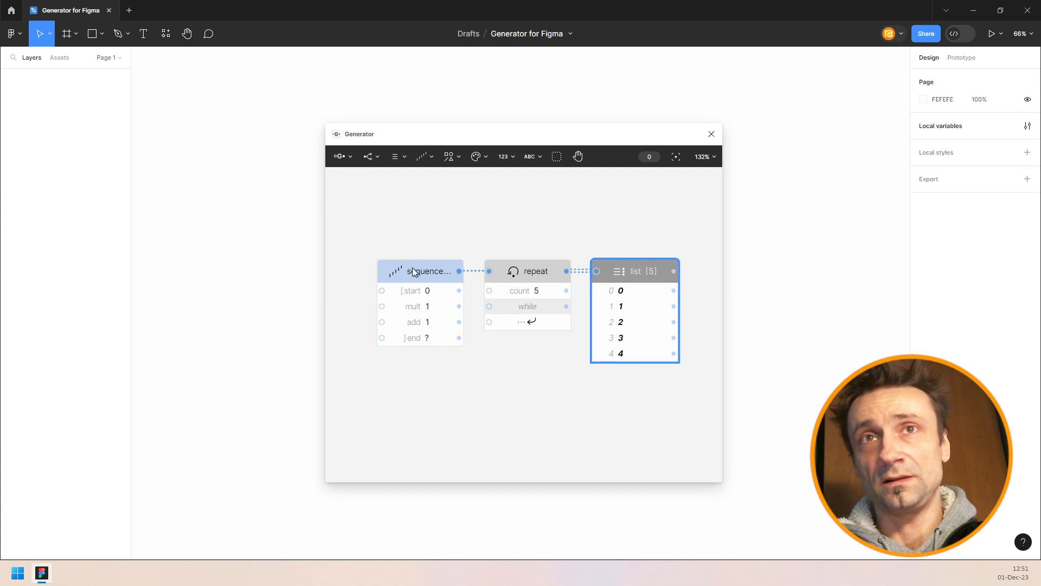
scroll(439, 293, up, 1)
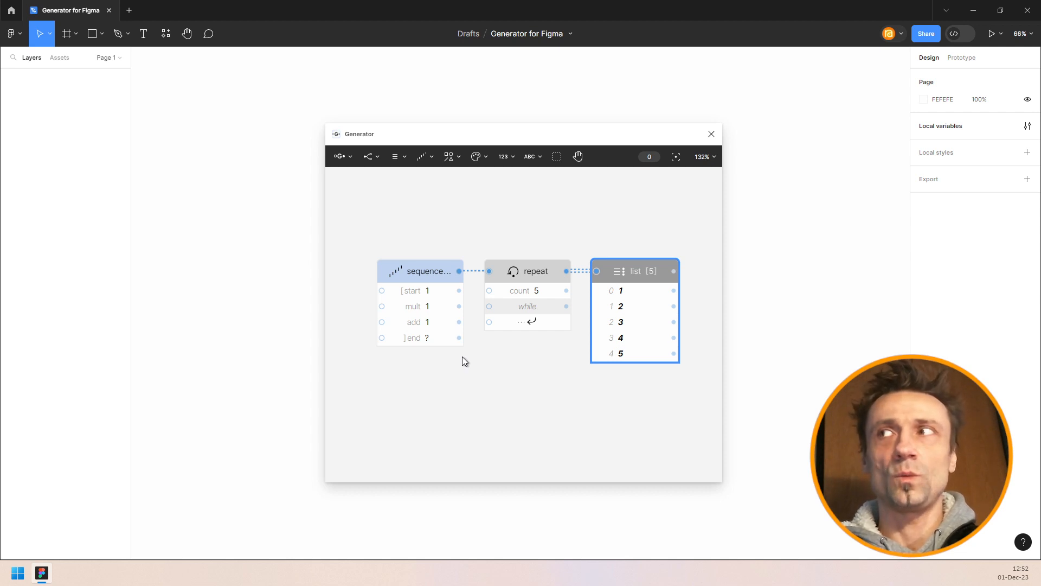
Move the list node up and away from the repeat node, and place a connected duplicate of it below.
scroll(453, 366, down, 3)
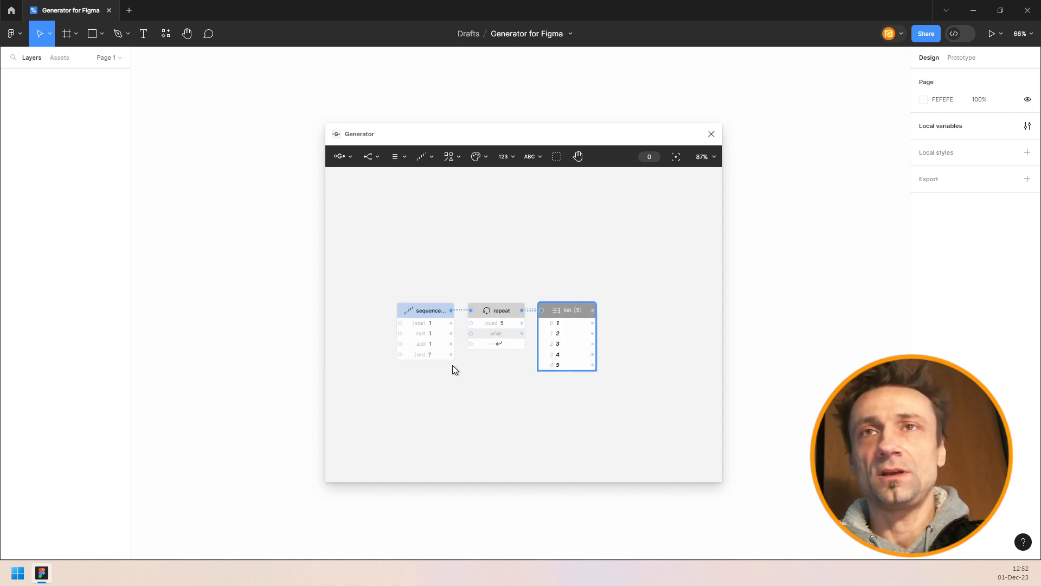
drag(567, 309, 617, 208)
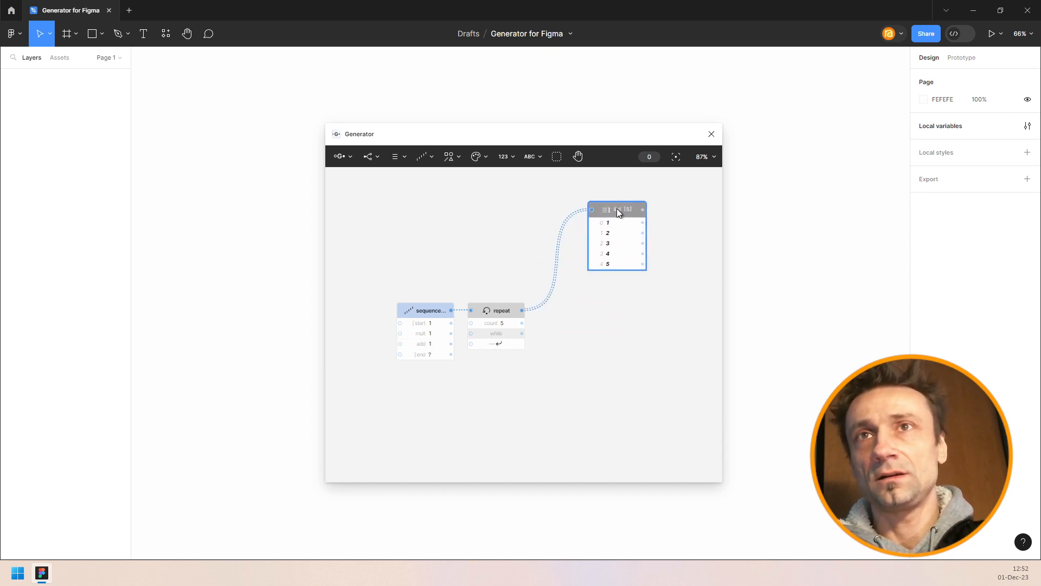
drag(617, 208, 620, 326)
drag(608, 210, 621, 238)
drag(623, 336, 624, 351)
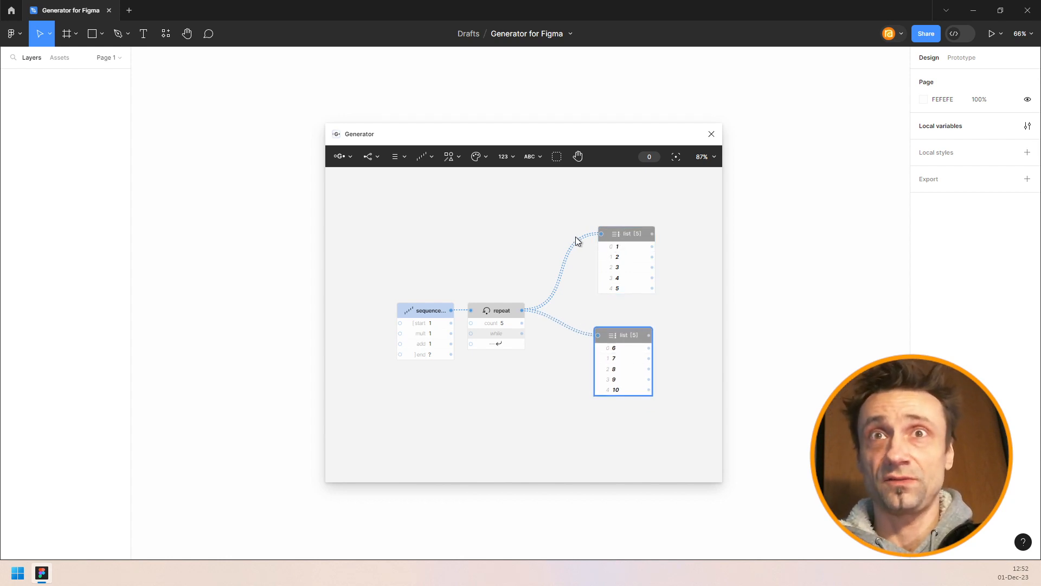
Move the sequence node down and farther left of the repeat node.
click(494, 308)
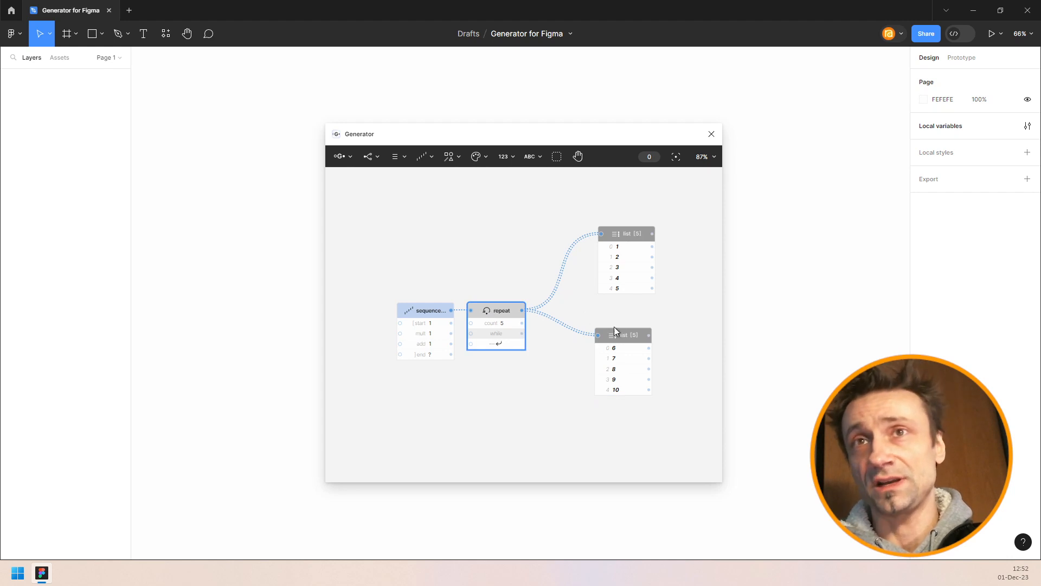
click(630, 337)
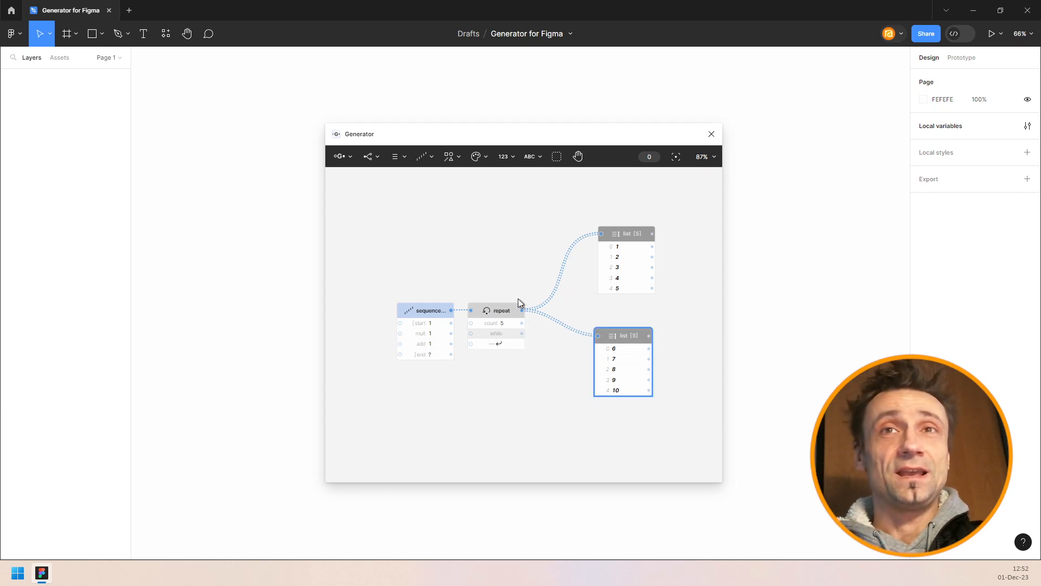
drag(428, 315, 386, 332)
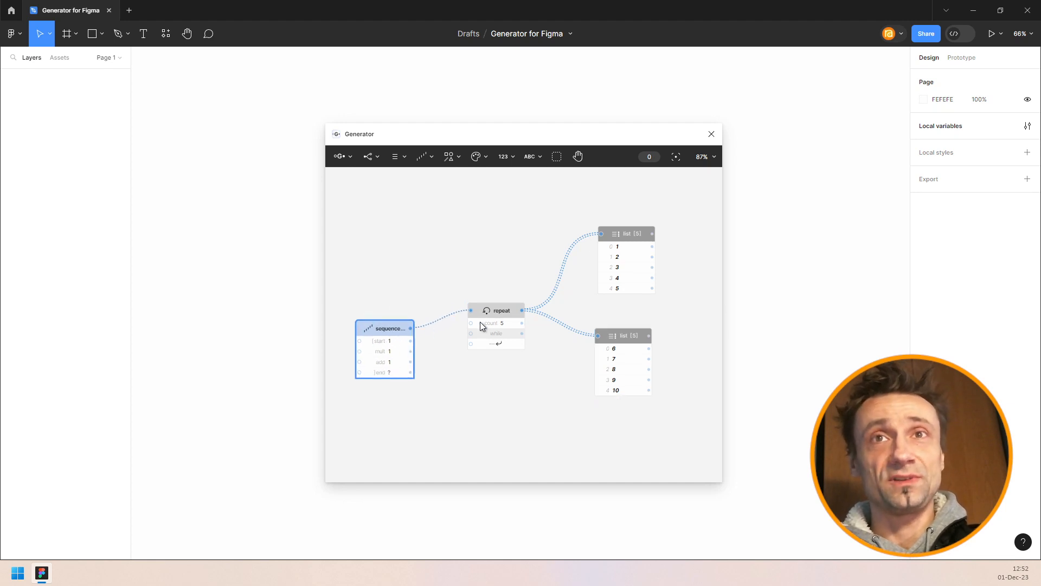
Connect the sequence output to the repeat node's loop-back input as well, and space the two nodes farther apart.
drag(498, 310, 498, 302)
drag(399, 328, 393, 311)
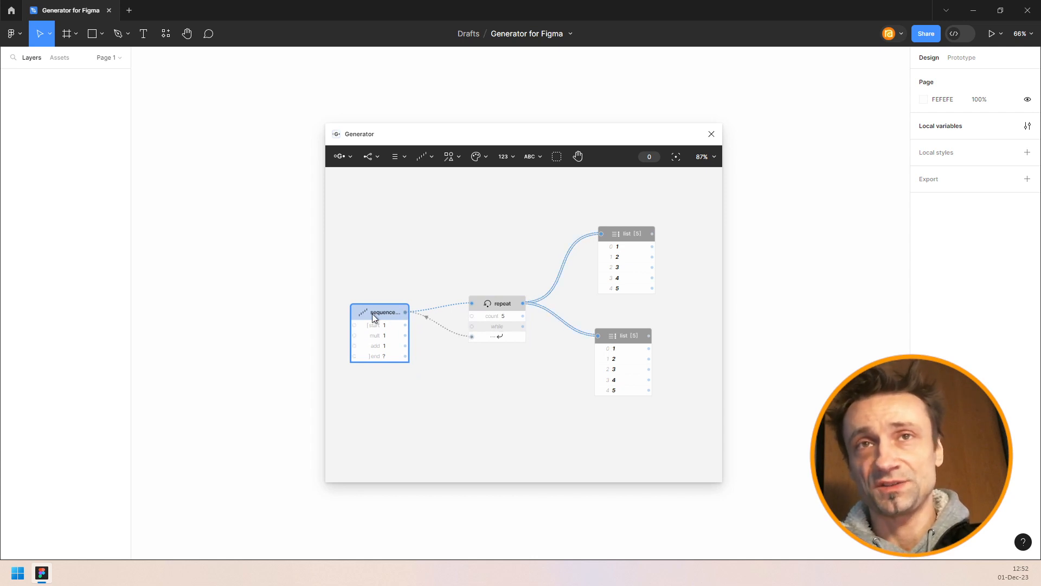
mouse_move(381, 316)
mouse_down()
mouse_move(379, 326)
mouse_move(370, 317)
mouse_up()
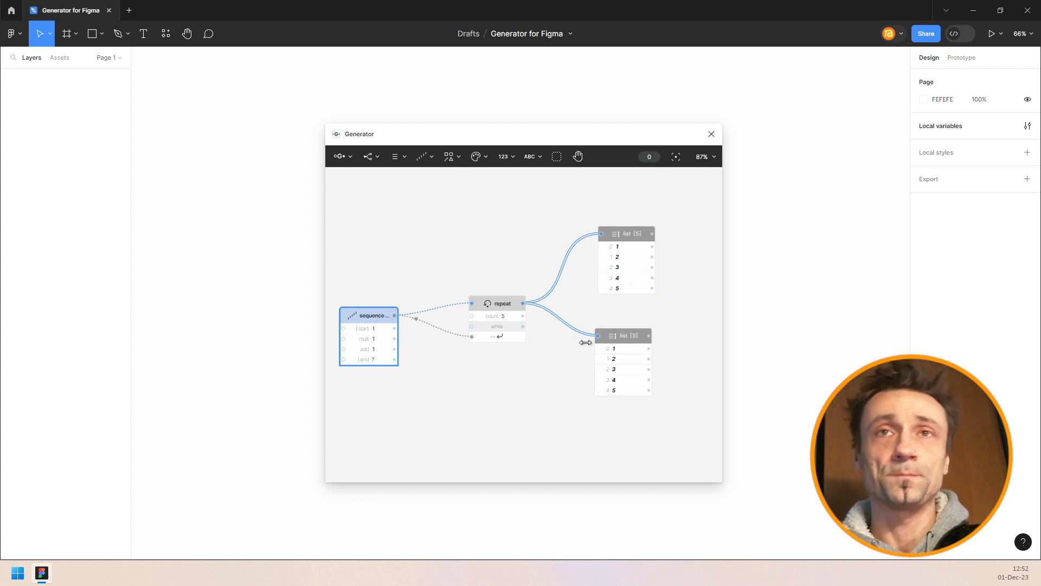
Remove the sequence link from the repeat node's loop-back input and insert a Freeze node between the repeat node and the lists.
drag(471, 337, 462, 312)
click(369, 157)
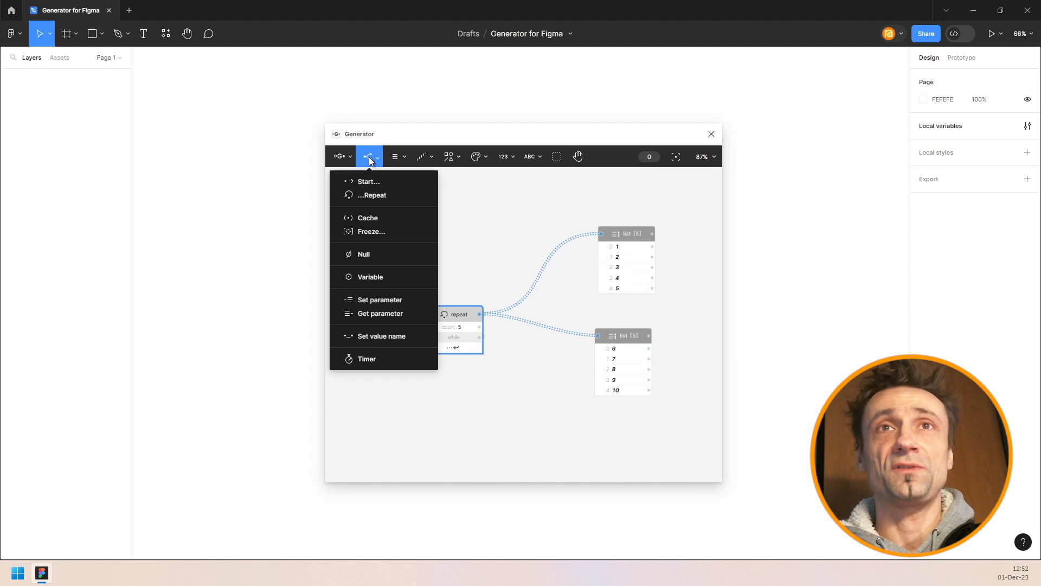
click(376, 230)
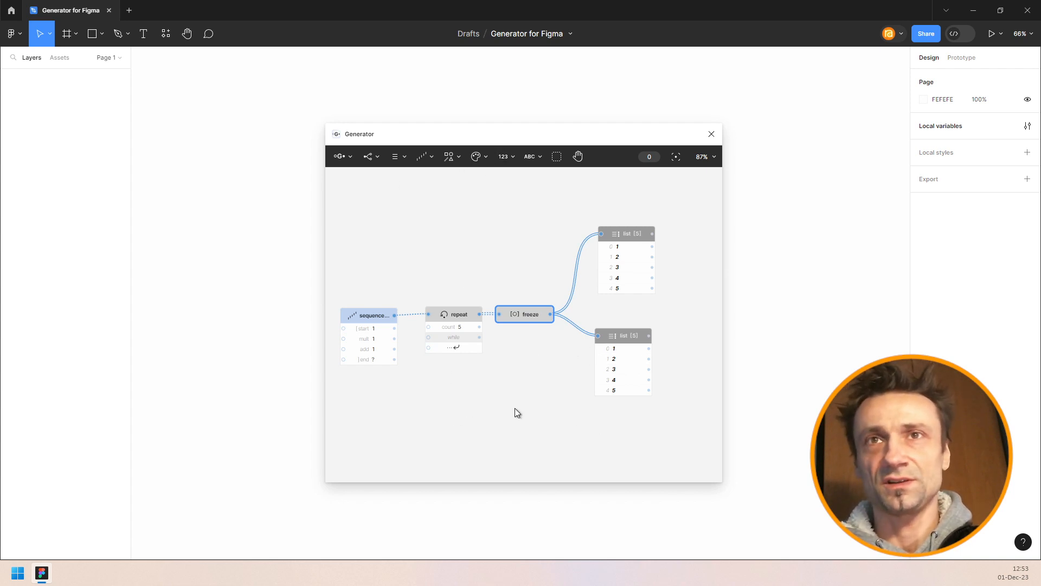
Delete the freeze node and the lower list node.
scroll(479, 404, down, 1)
key(Delete)
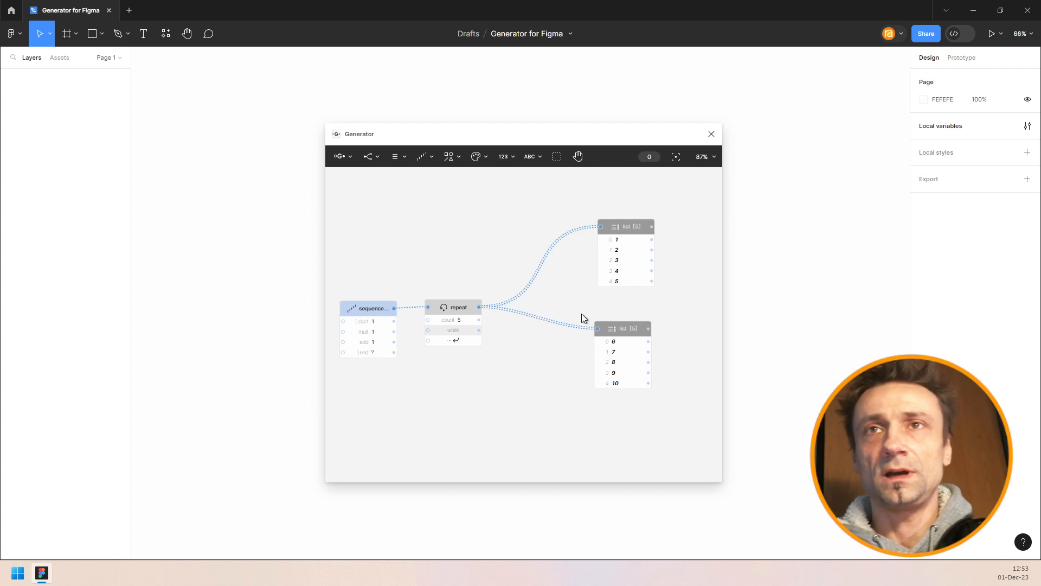
click(624, 330)
key(Delete)
Move the remaining list node well to the right of the repeat node and insert a Combine node between them.
drag(629, 226, 633, 310)
drag(493, 355, 624, 343)
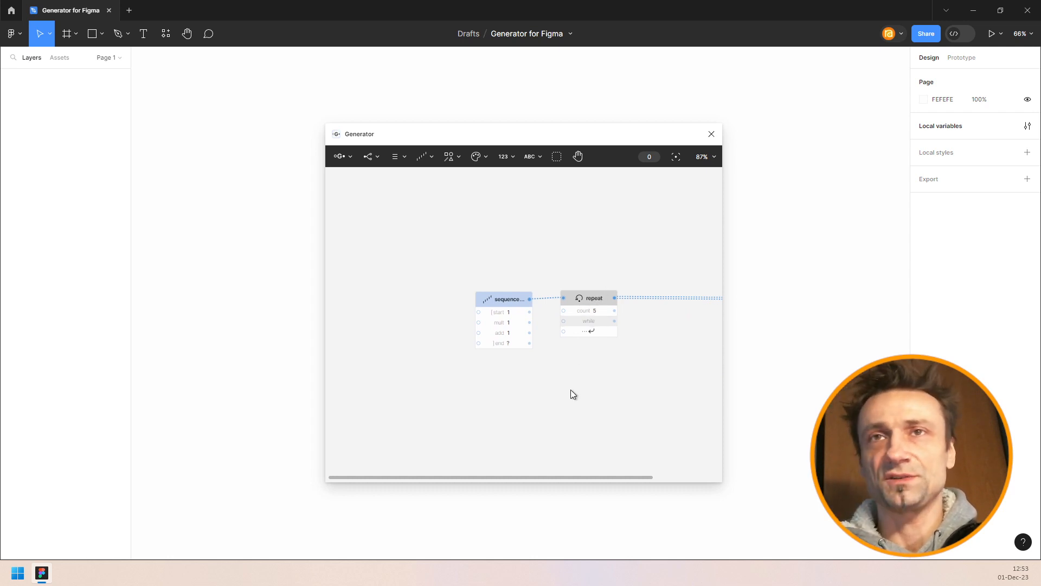
drag(525, 275, 502, 298)
click(529, 301)
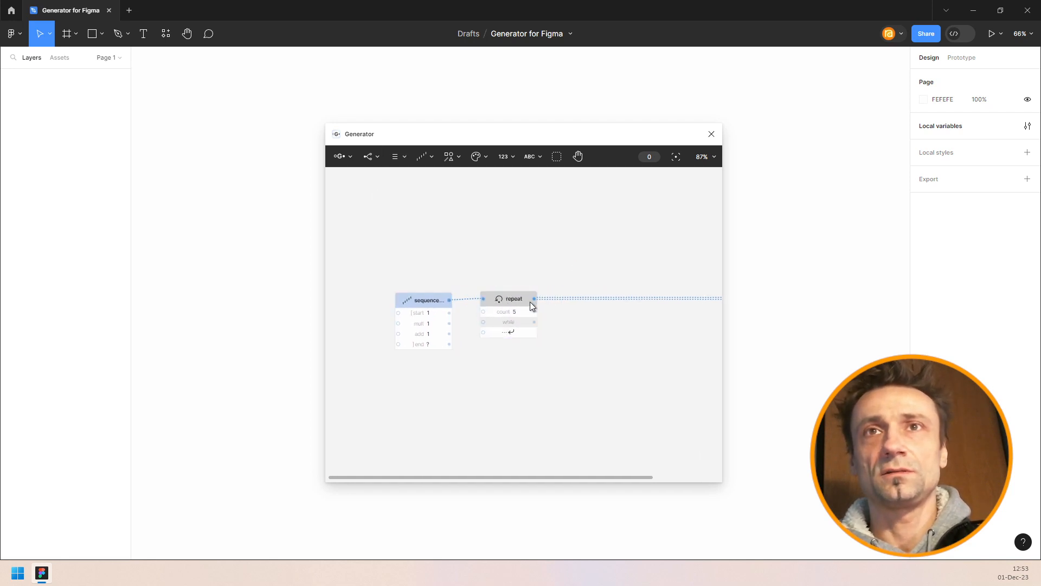
click(392, 157)
click(393, 180)
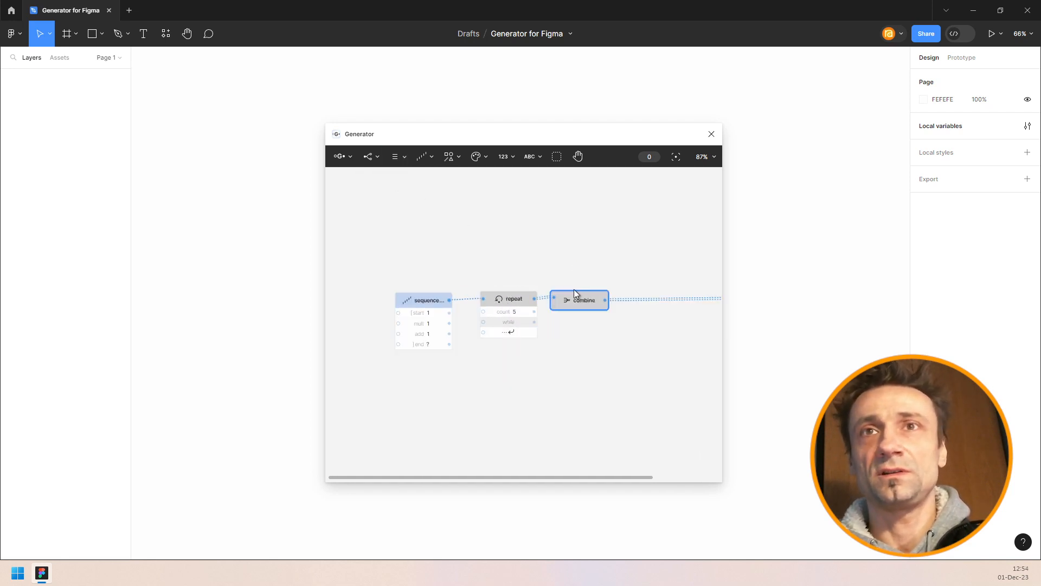
drag(602, 302, 609, 305)
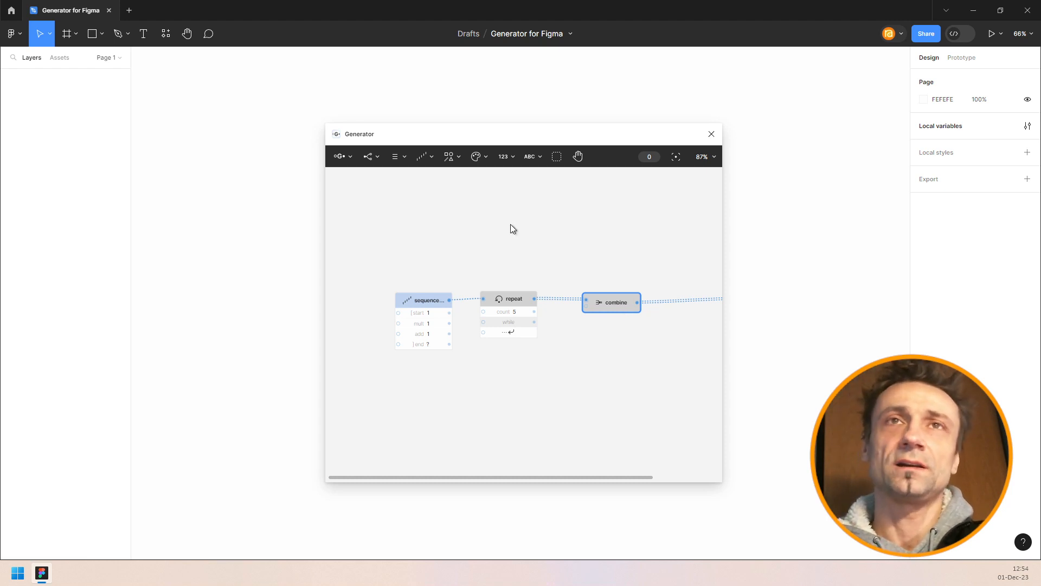
Turn on the tooltips for list items in the plugin preferences and check the combine node.
click(347, 156)
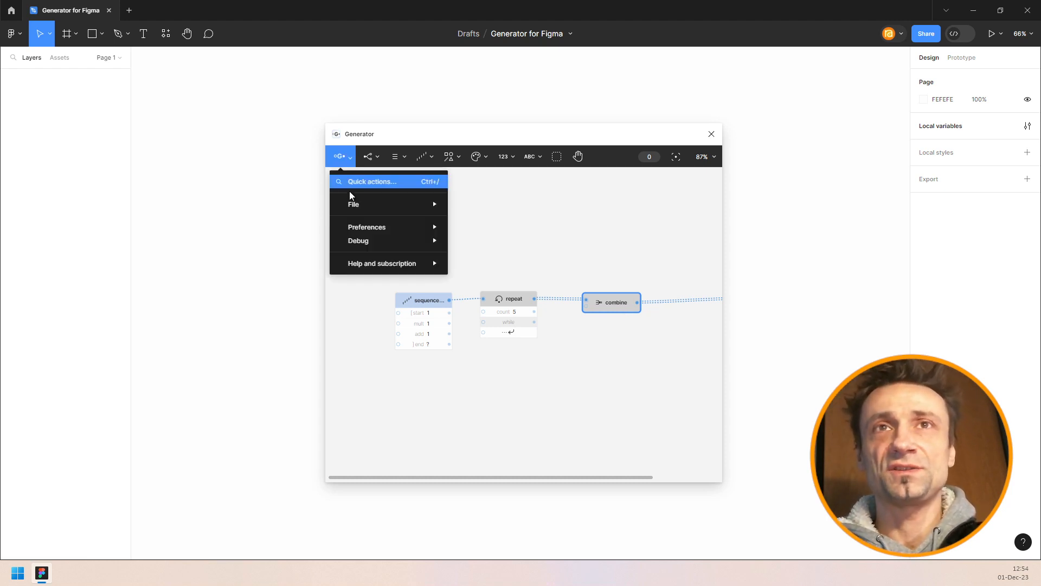
mouse_move(380, 227)
mouse_move(512, 303)
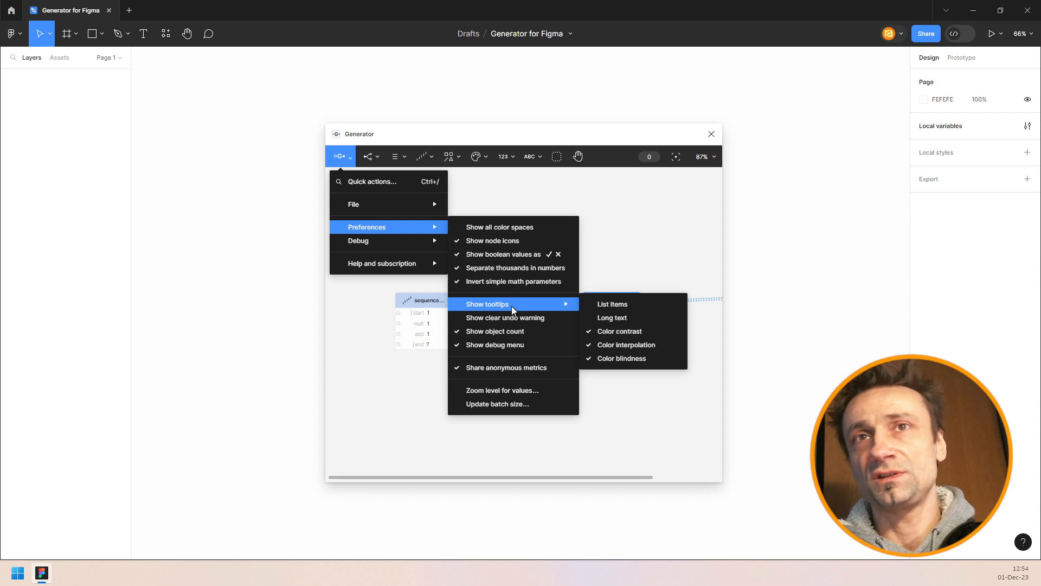
click(645, 303)
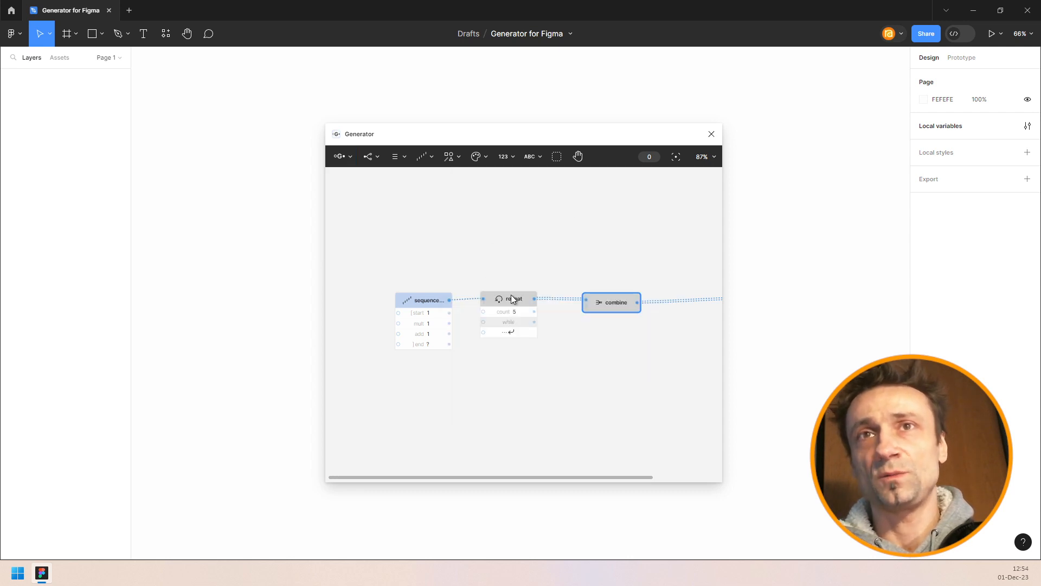
mouse_move(609, 307)
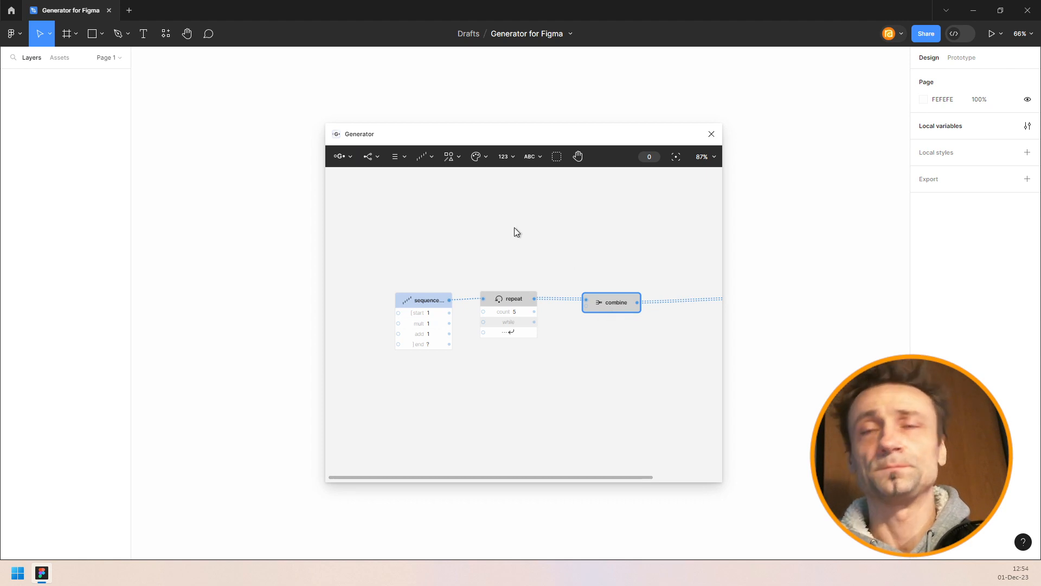
Turn the list item tooltips off again in the plugin preferences.
click(339, 158)
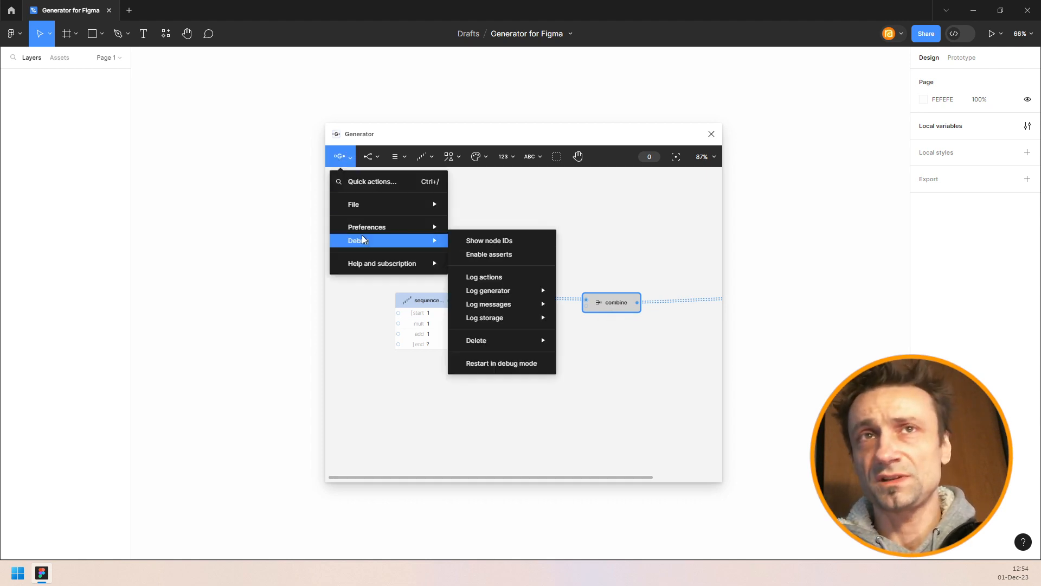
mouse_move(371, 230)
mouse_move(541, 304)
click(604, 302)
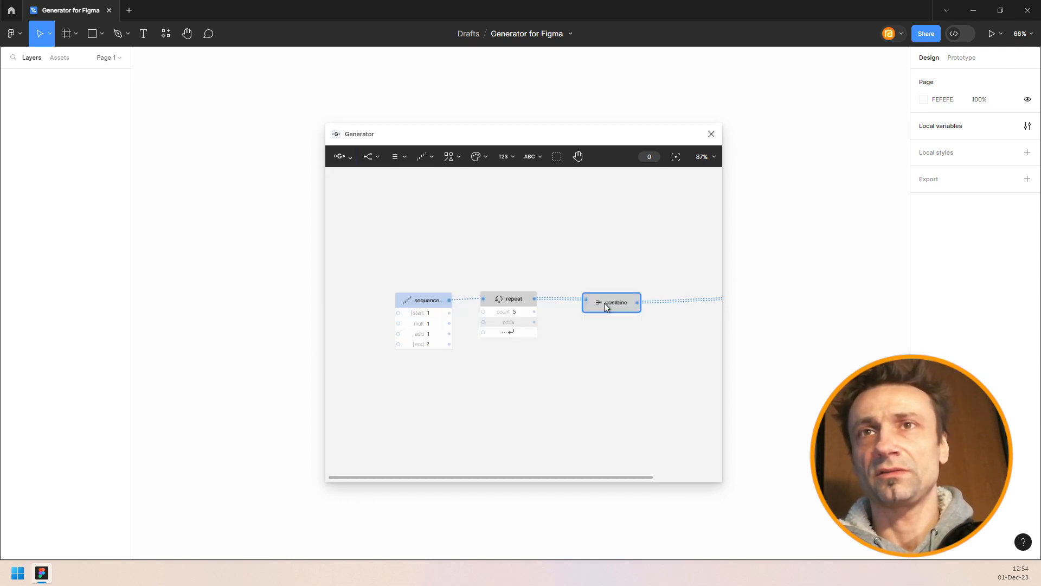
Delete the combine node between the repeat node and the list node.
click(607, 249)
scroll(554, 276, down, 3)
scroll(553, 279, up, 7)
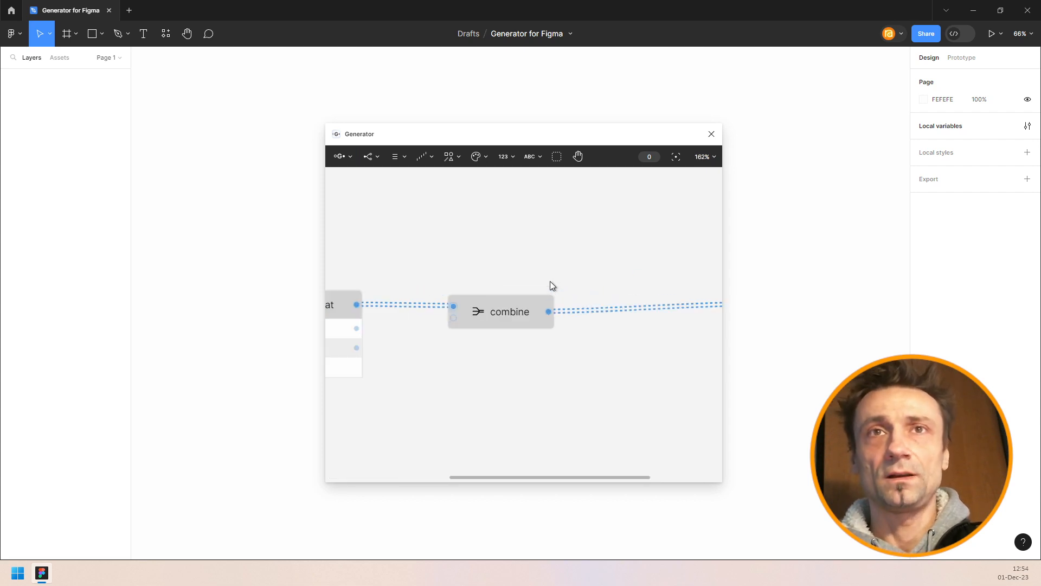
scroll(543, 278, down, 6)
key(Delete)
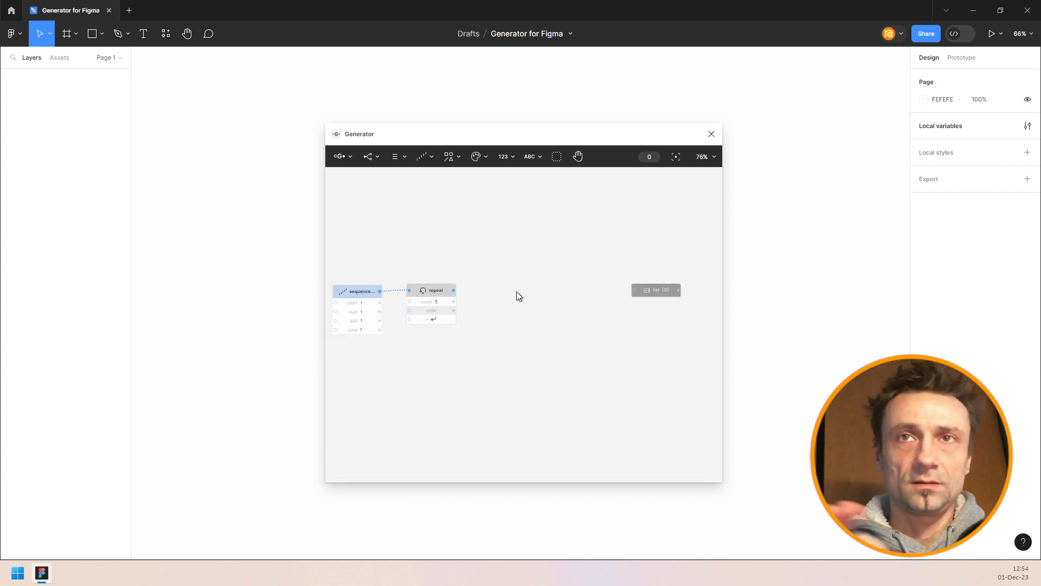
Bring the list node closer to the repeat node, connect it to the repeat output, and raise it above the repeat node.
drag(650, 288, 524, 296)
drag(454, 291, 527, 298)
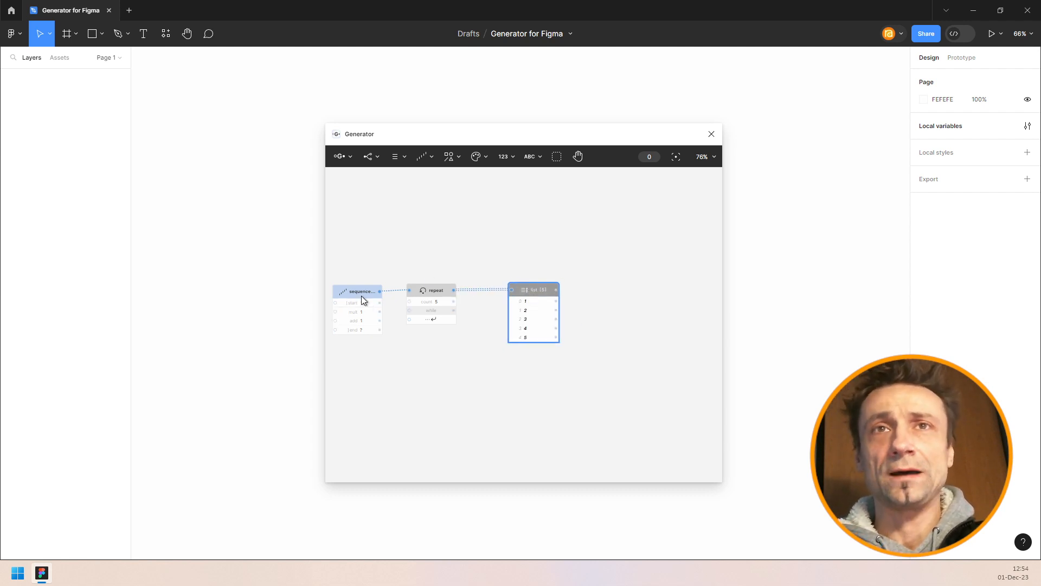
drag(540, 292, 557, 247)
Place a duplicate of the list node below the original and connect it to the repeat output.
drag(553, 208, 596, 349)
drag(490, 289, 582, 354)
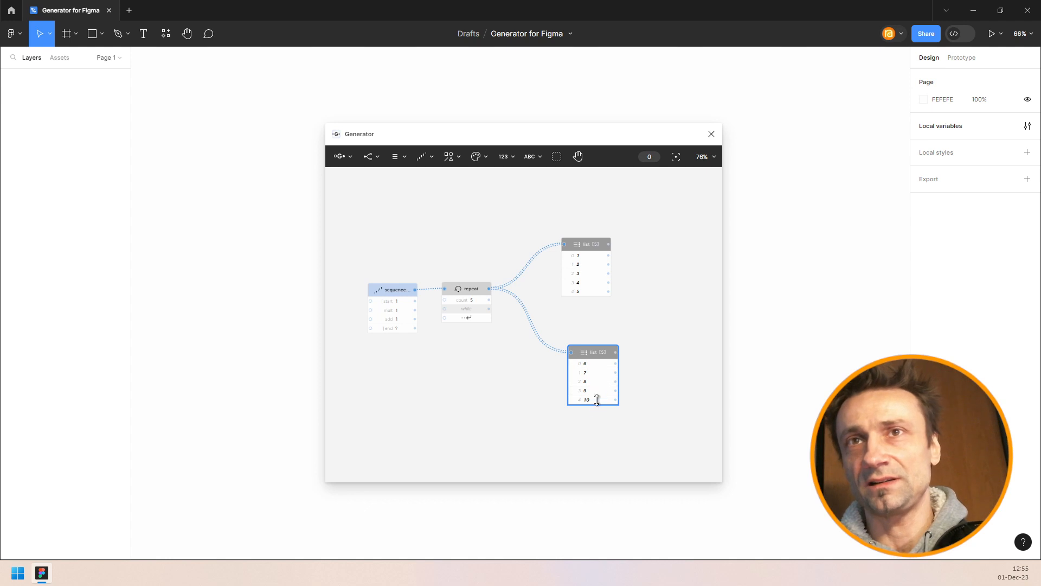
mouse_move(602, 351)
mouse_down()
mouse_move(584, 353)
mouse_move(598, 360)
mouse_up()
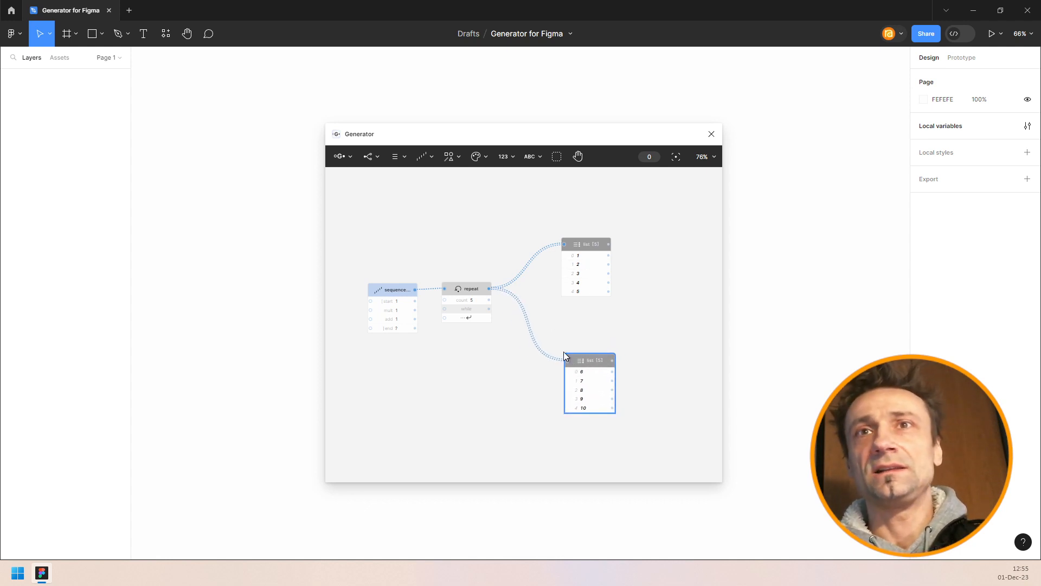
Disconnect the upper list node from the repeat output and reconnect it.
drag(564, 244, 522, 241)
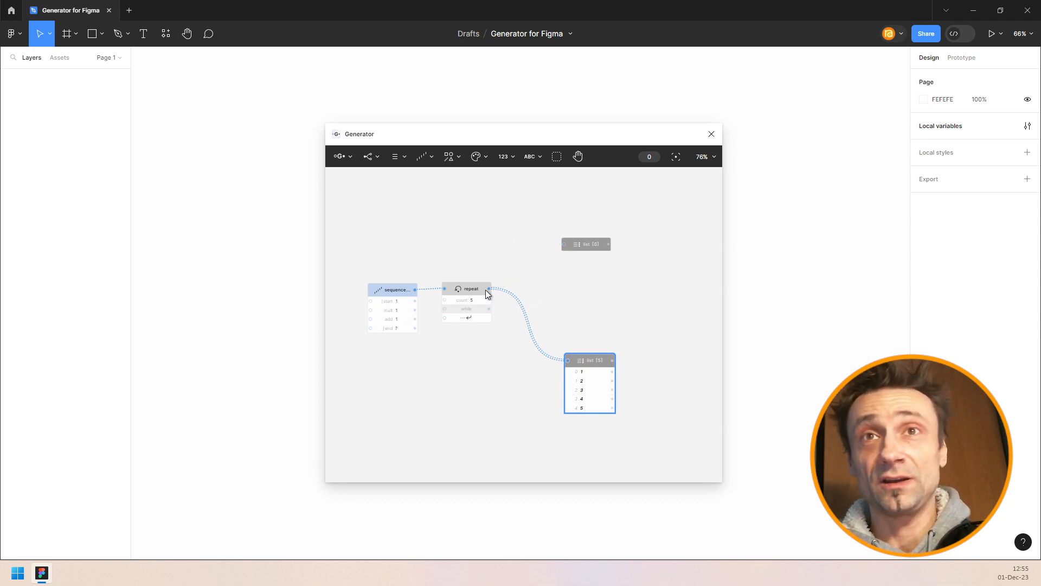
drag(487, 290, 576, 246)
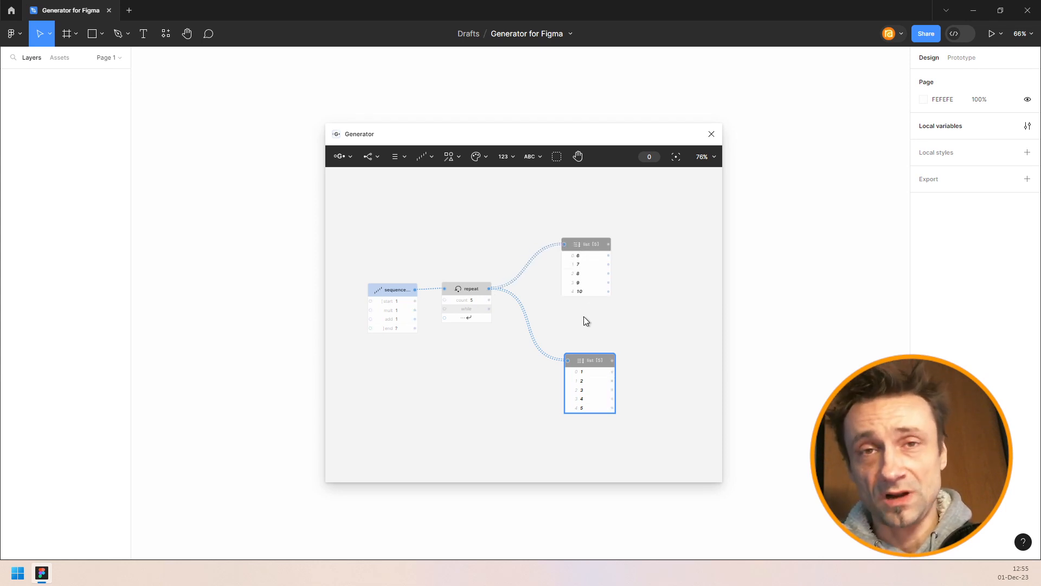
Insert a Freeze node between the repeat node and the two lists, and undo the insertion.
click(471, 287)
click(368, 156)
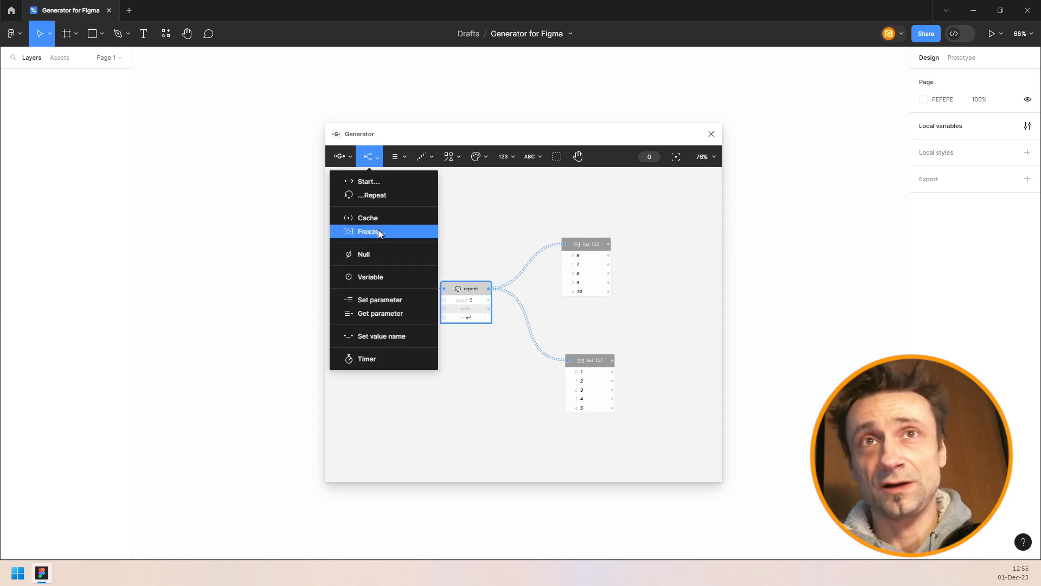
click(378, 233)
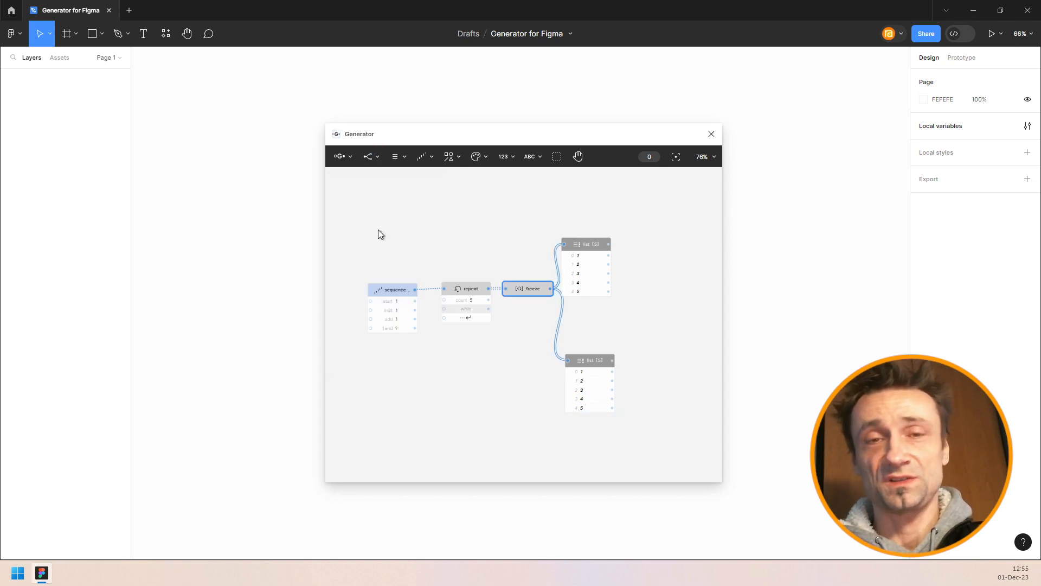
key(ctrl+z)
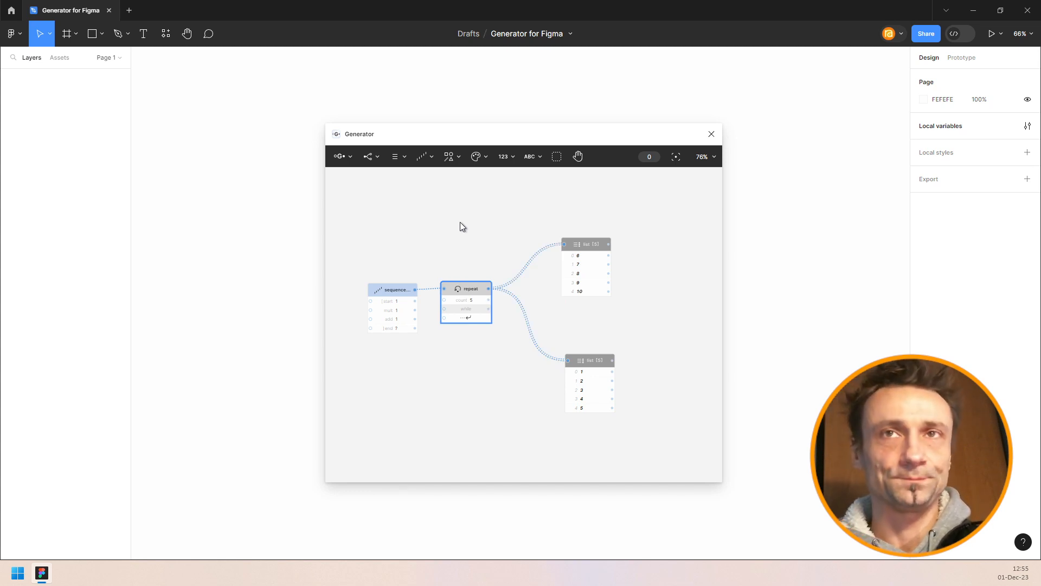
Replace both list nodes with a single new List node attached to the repeat output.
drag(514, 190, 607, 455)
key(Delete)
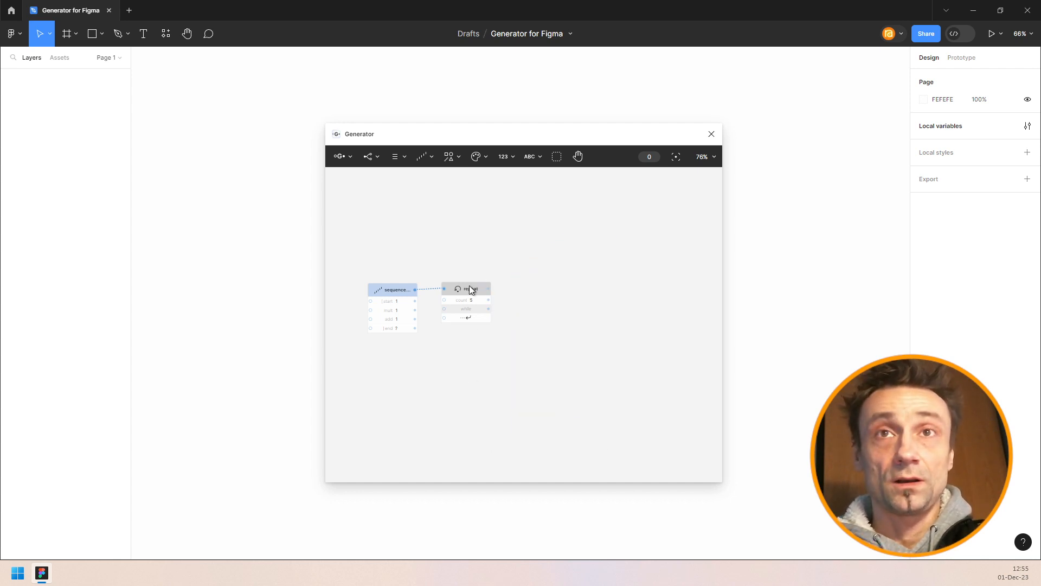
drag(469, 289, 469, 293)
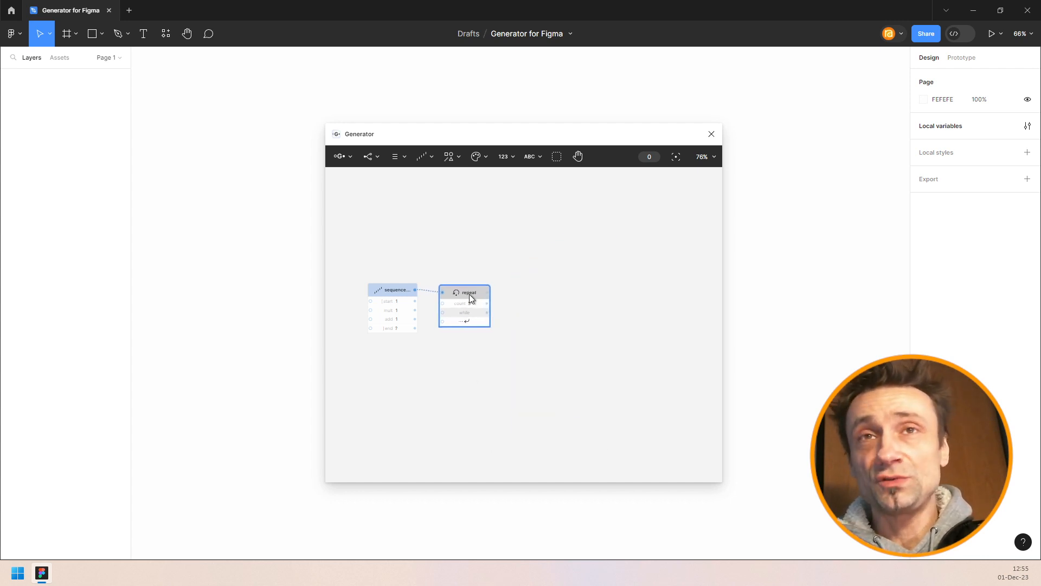
click(397, 158)
click(390, 197)
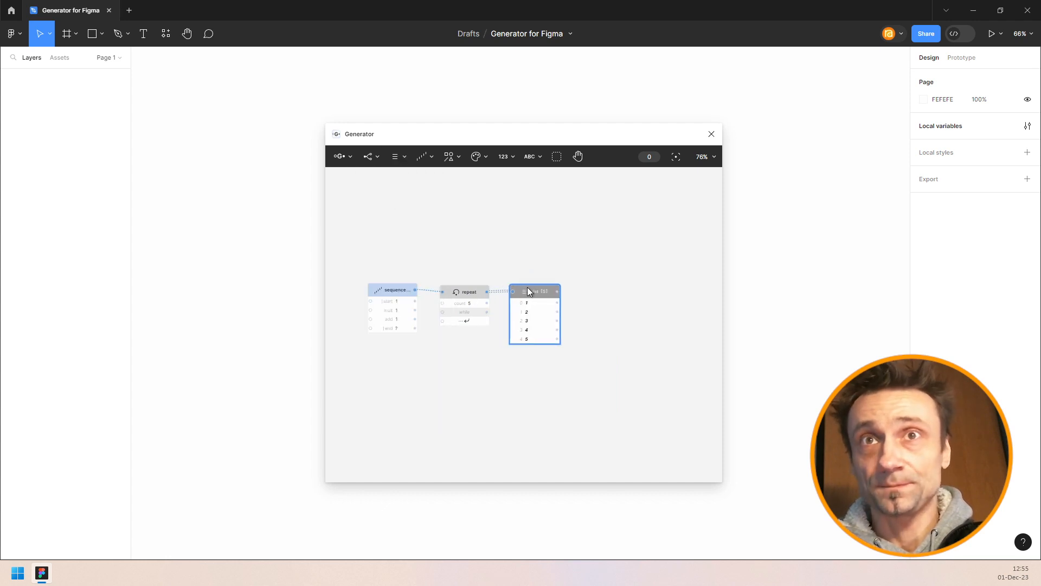
drag(545, 266, 520, 249)
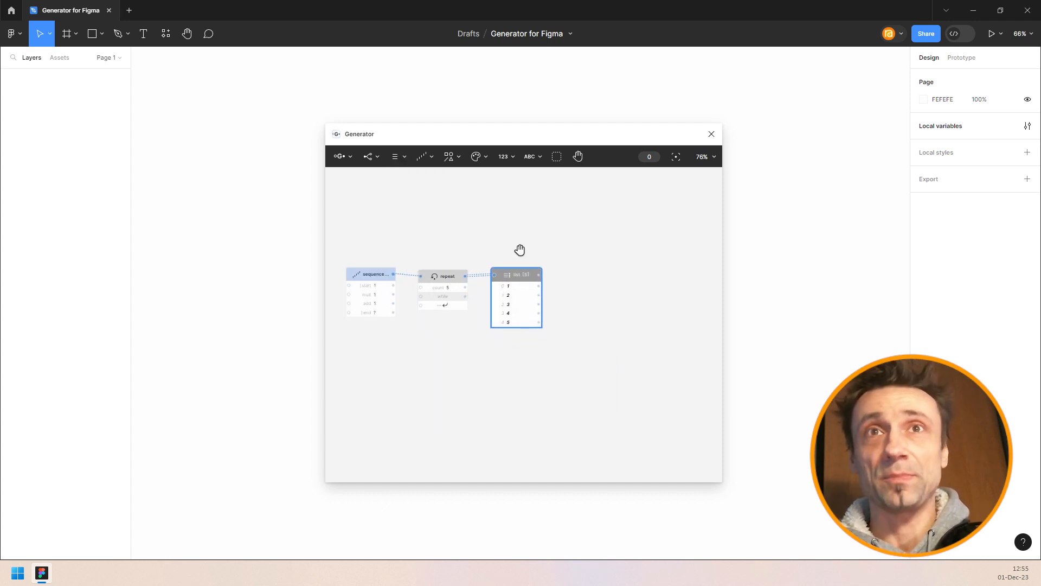
Move the list node farther right and connect the sequence output to the repeat node's loop-back input.
click(445, 271)
scroll(541, 295, up, 5)
scroll(542, 295, up, 6)
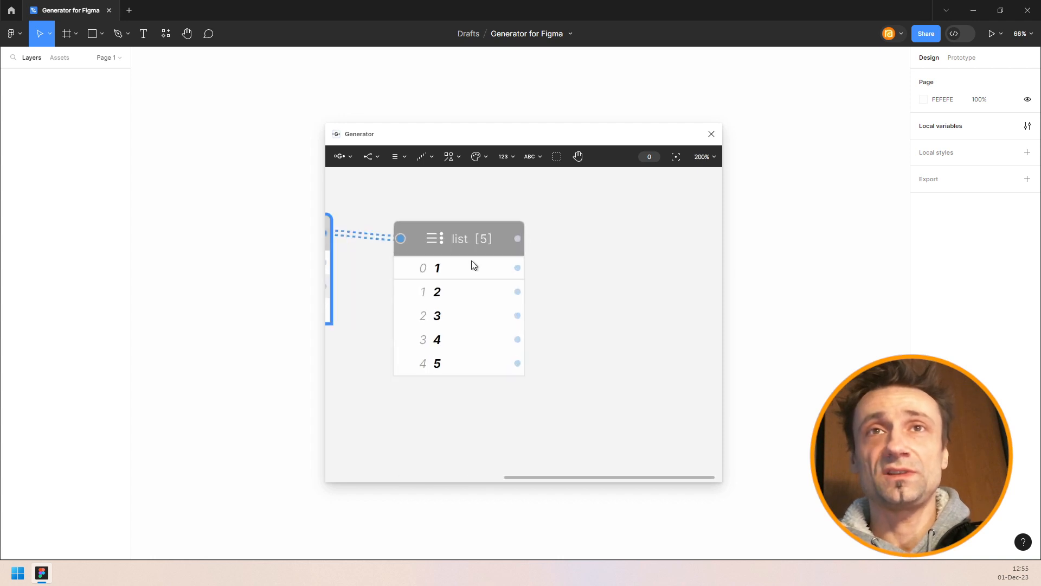
scroll(558, 301, down, 8)
drag(517, 280, 575, 277)
drag(349, 270, 384, 304)
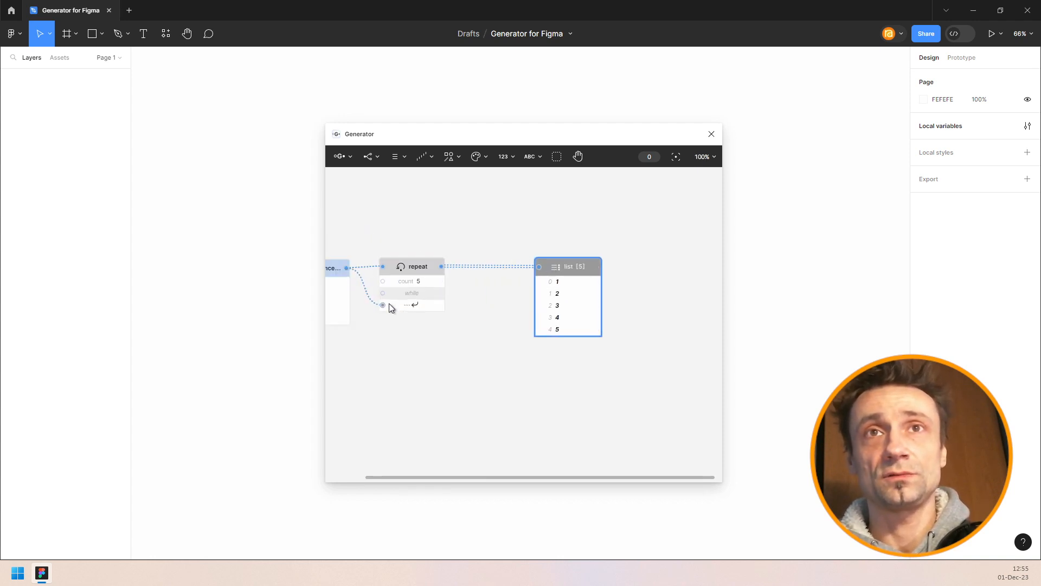
Rearrange the chain by shifting the repeat node right, the sequence node down, and the list node closer to the repeat node.
drag(422, 267, 437, 263)
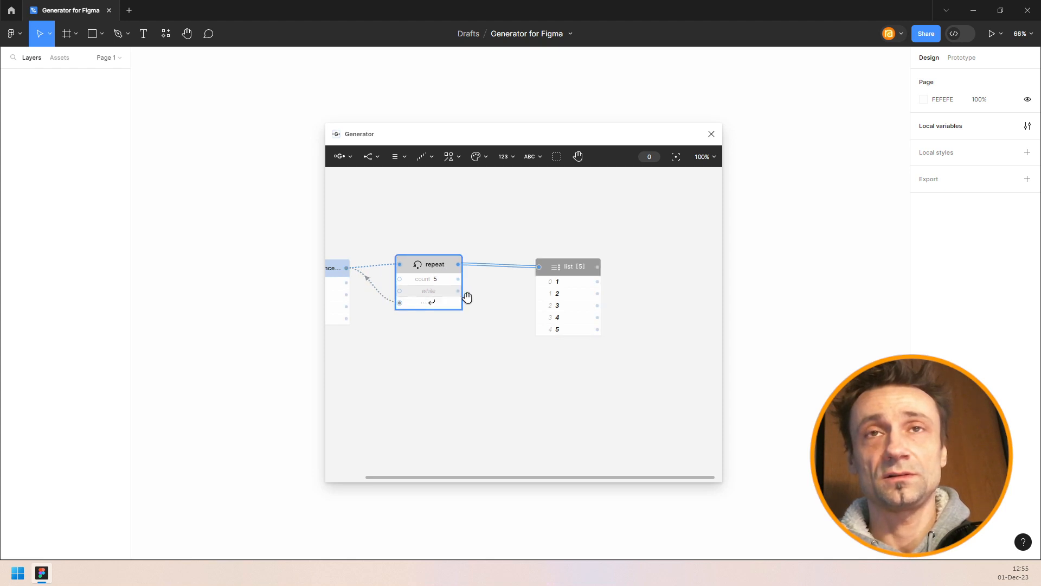
drag(467, 298, 504, 299)
drag(364, 276, 364, 282)
drag(364, 282, 364, 286)
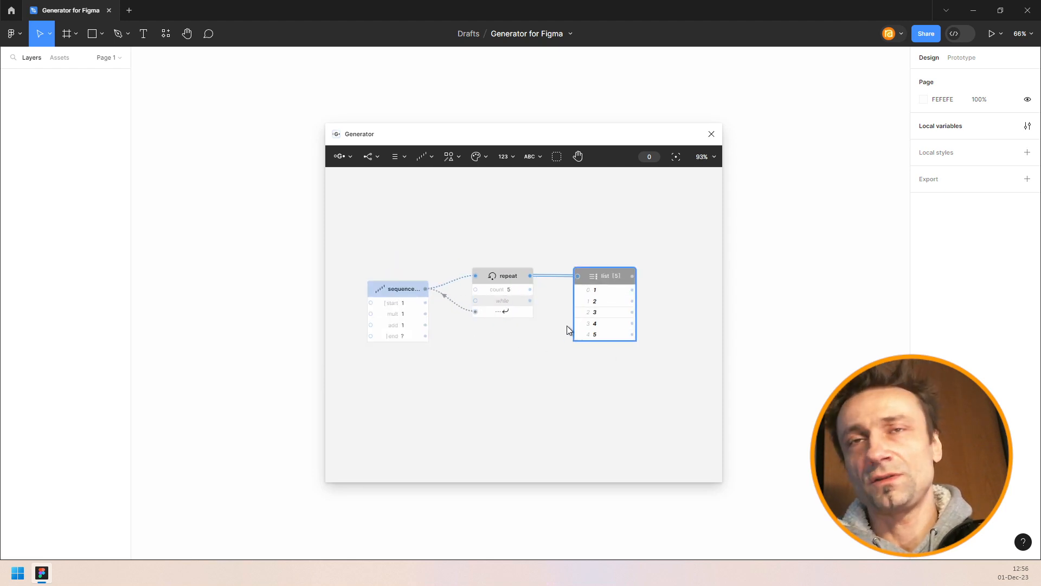
drag(567, 326, 510, 339)
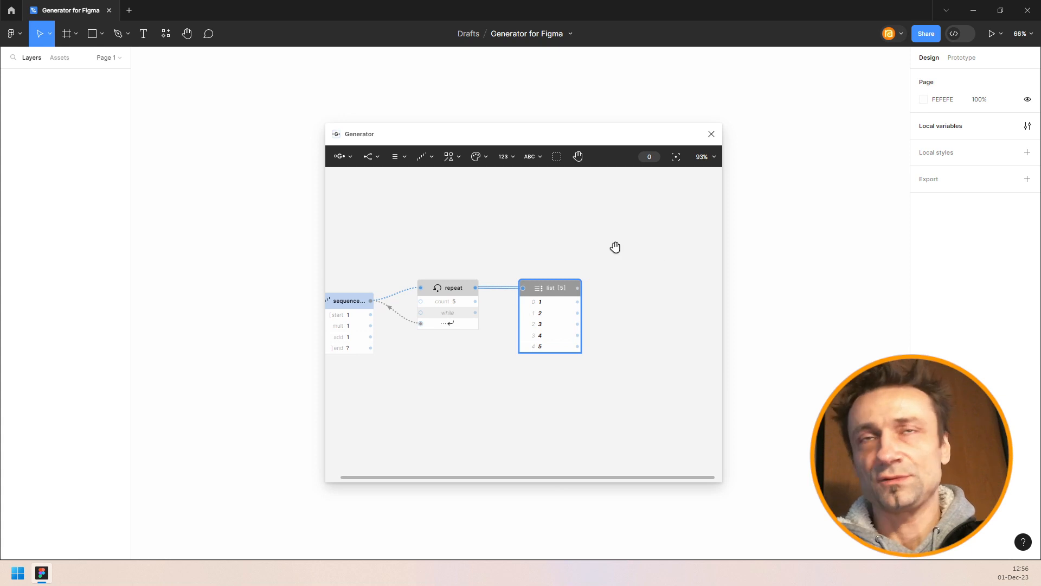
drag(613, 247, 498, 233)
scroll(439, 247, up, 2)
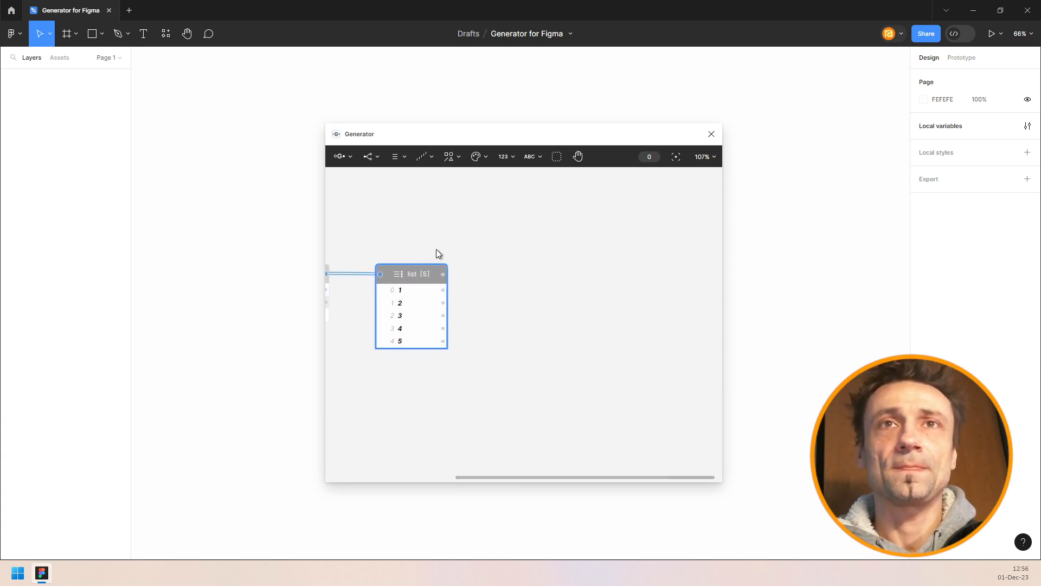
Add two Number nodes, one above the other, beside the five-item list and connect both to its first item.
scroll(437, 250, up, 5)
drag(437, 251, 476, 216)
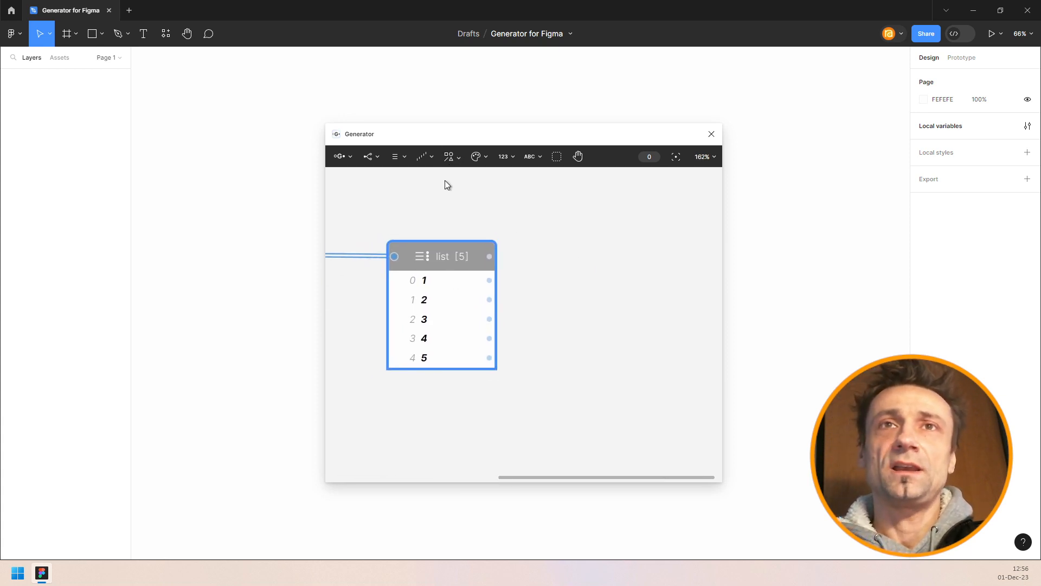
scroll(450, 217, down, 1)
scroll(451, 214, down, 2)
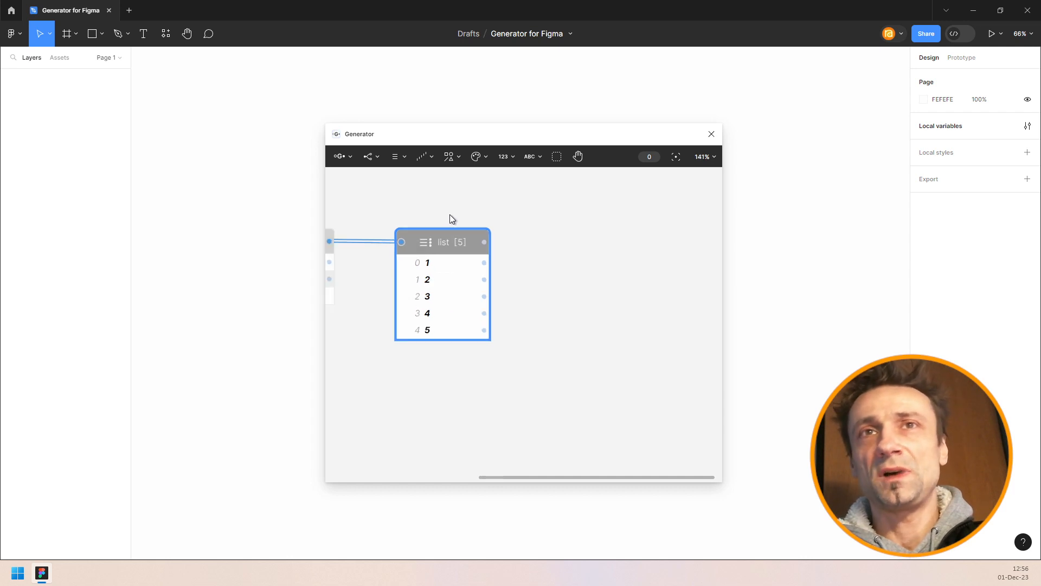
drag(450, 212, 450, 233)
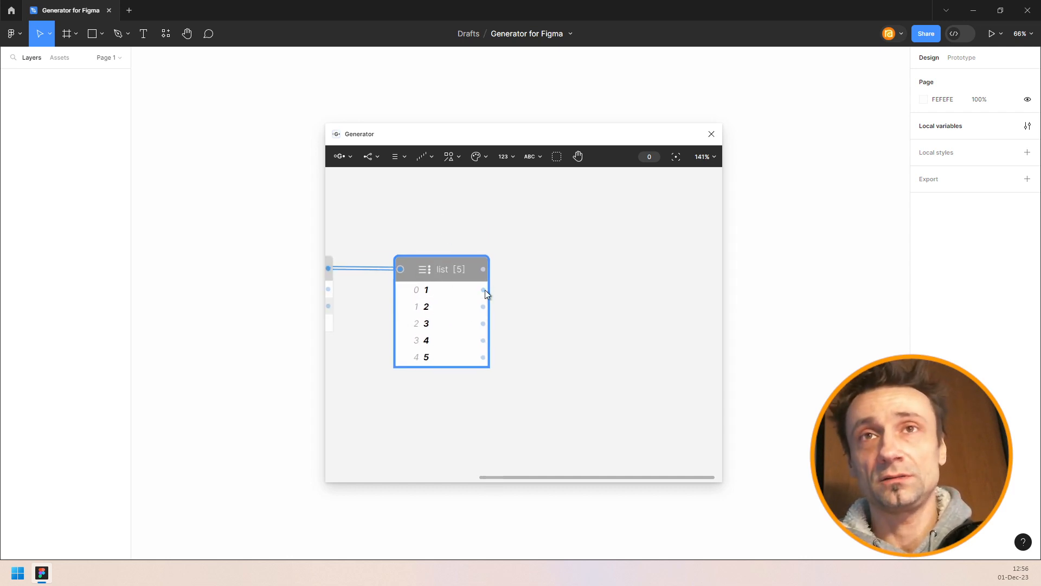
click(504, 161)
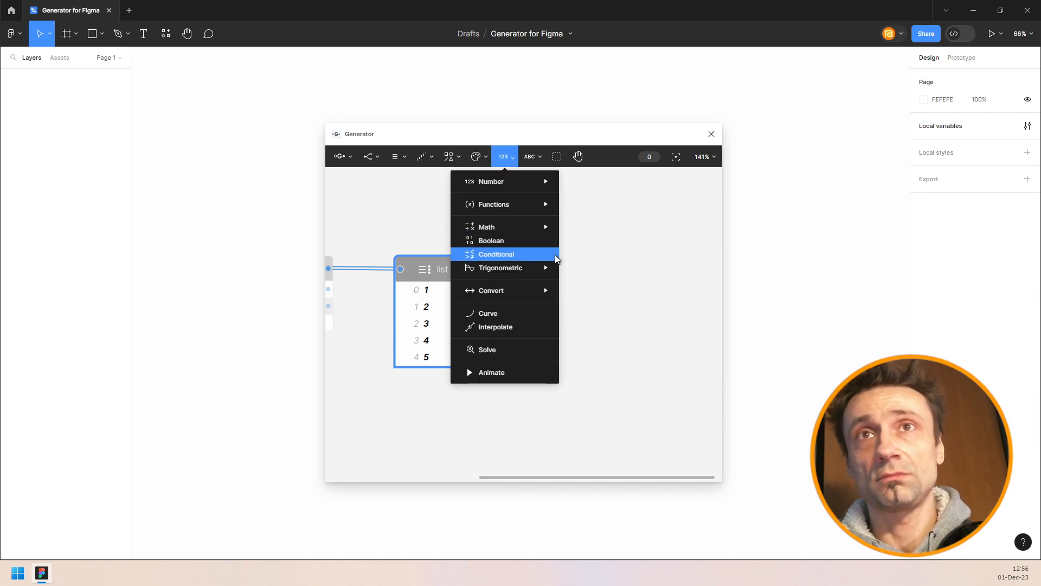
mouse_move(519, 214)
click(514, 184)
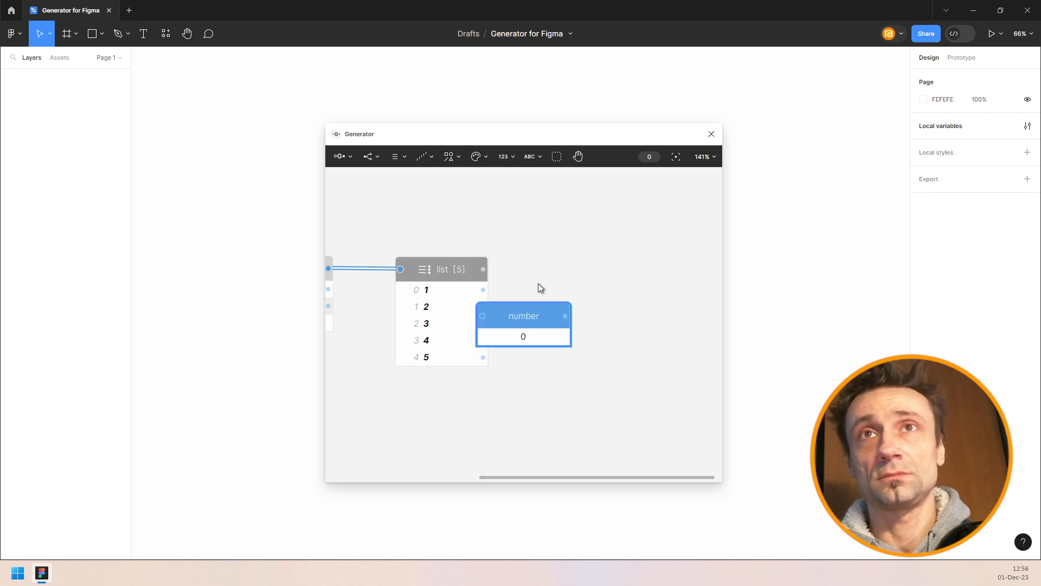
drag(543, 311, 563, 337)
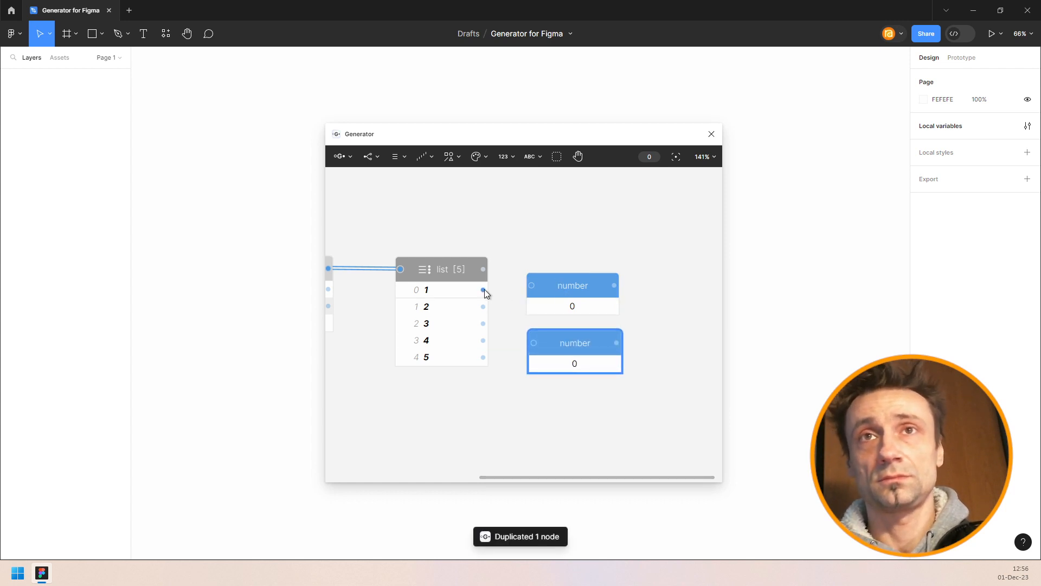
drag(536, 285, 535, 343)
drag(649, 301, 543, 289)
Multiply each number by 2 with its own Math node, duplicating the first Math node for the lower number.
click(504, 157)
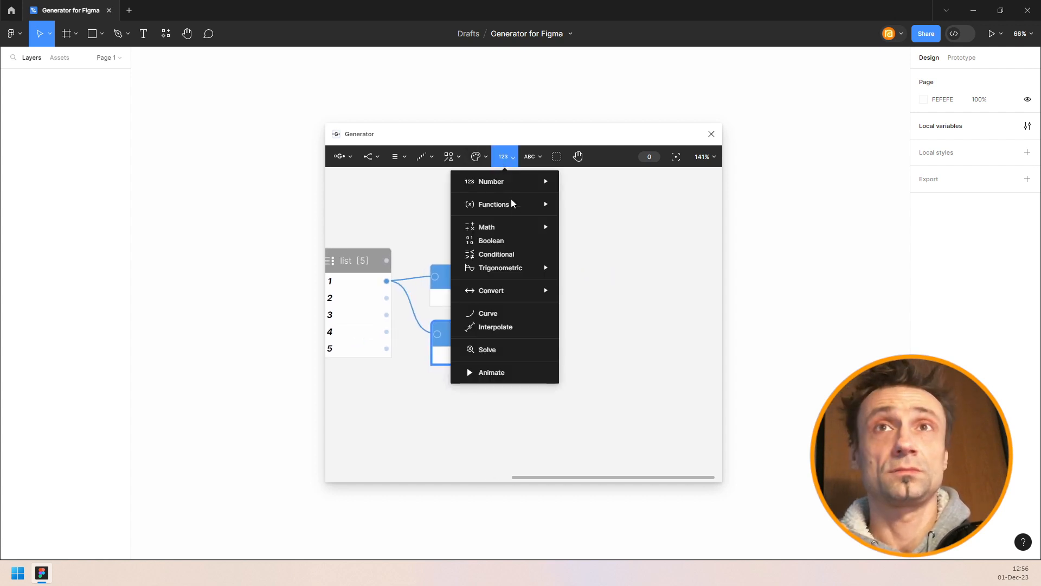
click(513, 229)
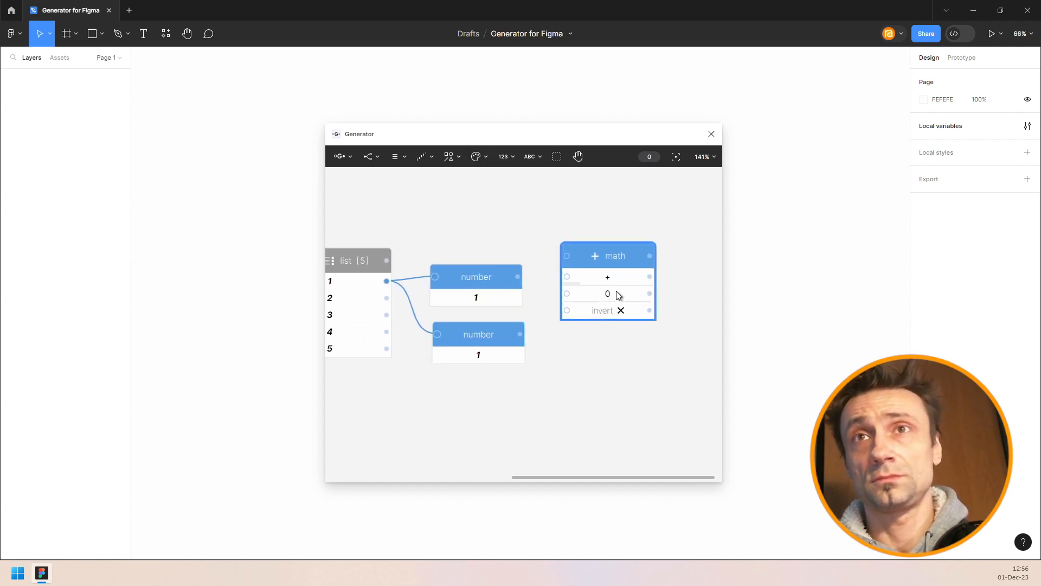
scroll(617, 278, up, 1)
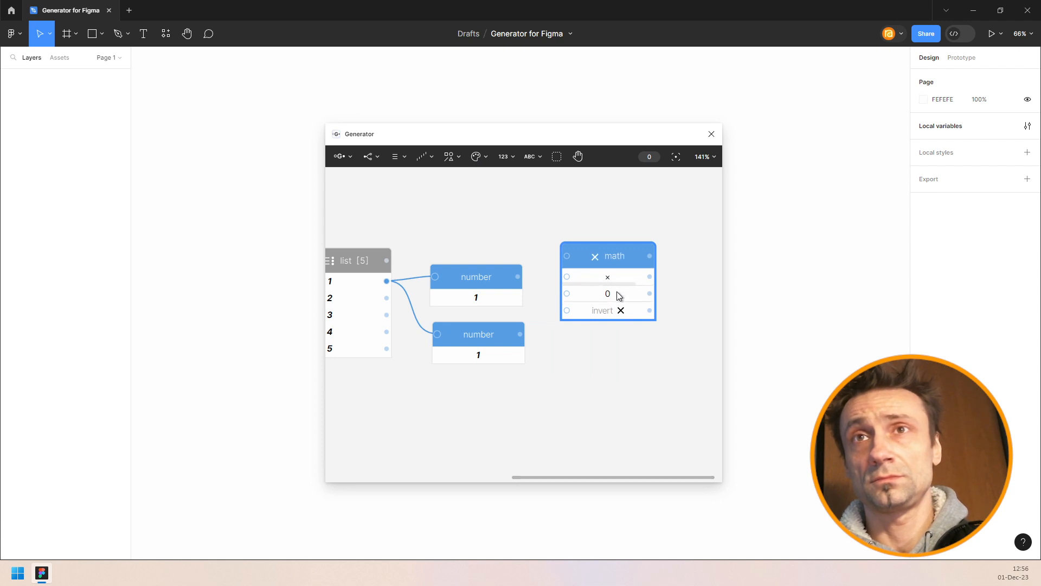
scroll(617, 292, up, 2)
drag(562, 269, 599, 342)
drag(519, 335, 562, 340)
scroll(478, 232, down, 2)
Merge both math outputs with a Combine node and feed the result into a new List node.
drag(488, 225, 410, 227)
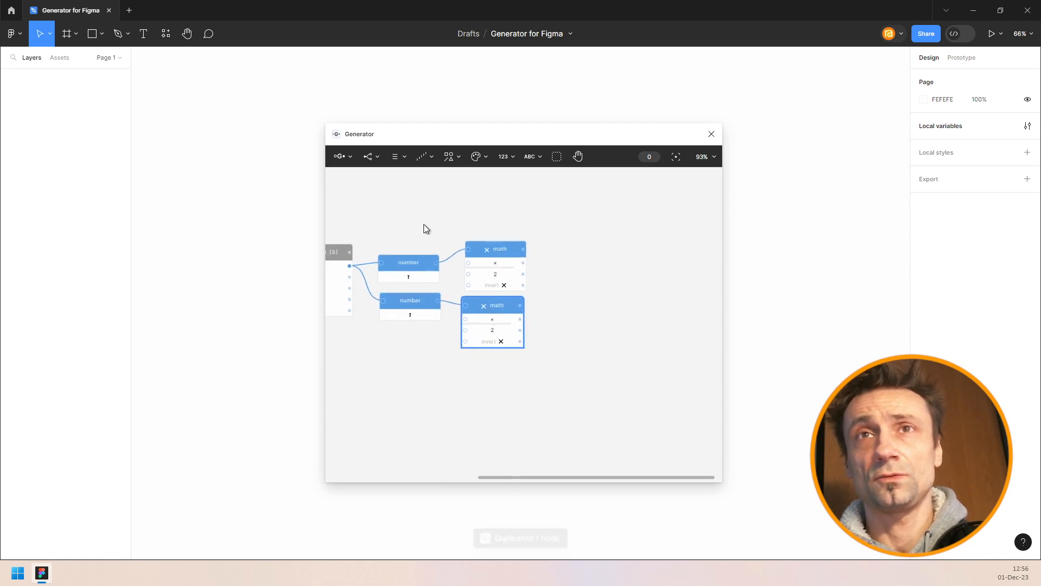
drag(523, 212, 472, 341)
click(399, 157)
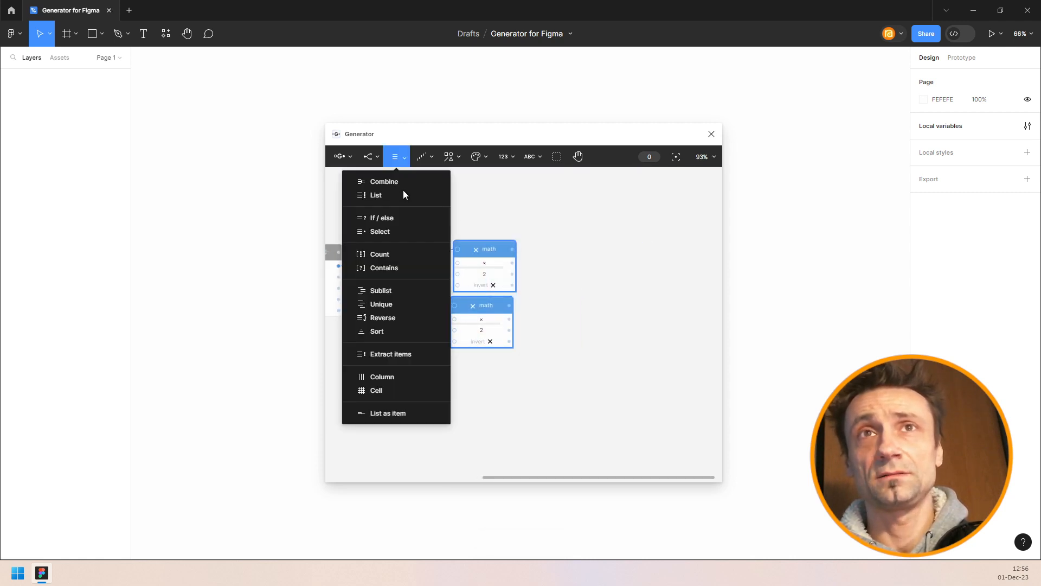
click(405, 183)
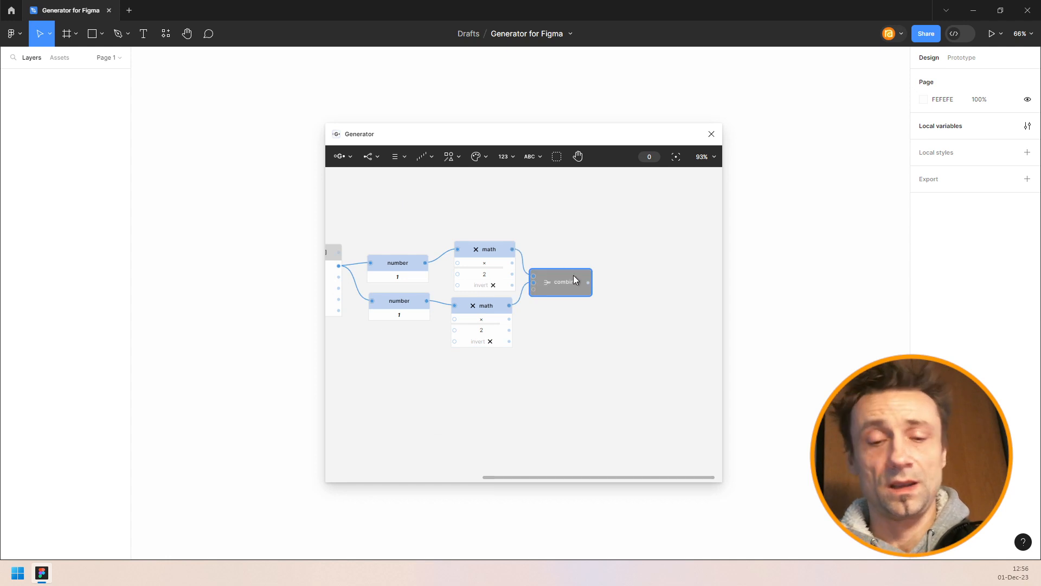
key(ctrl+slash)
text(lis)
key(Return)
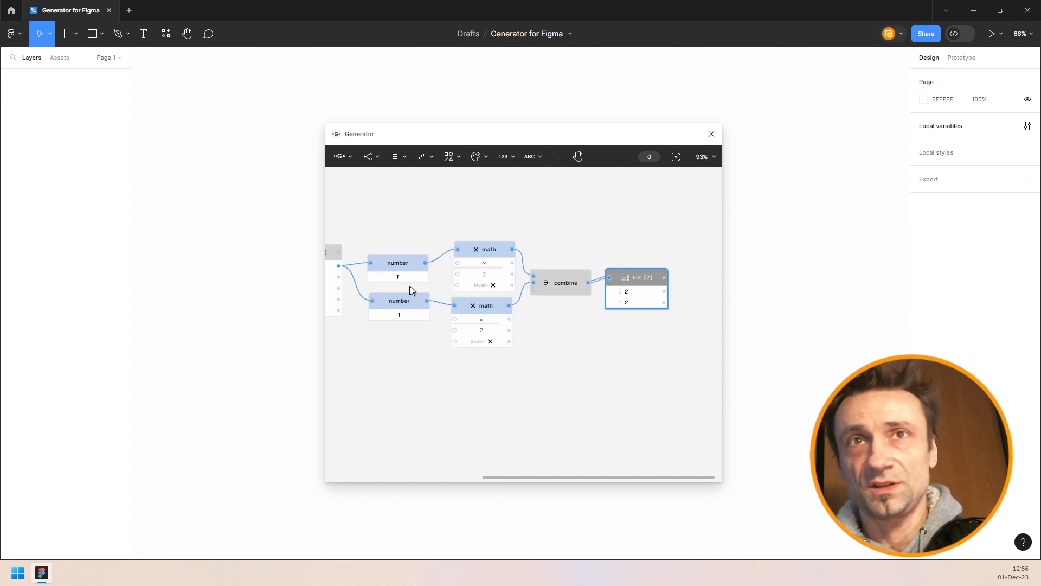
Reconnect the lower number node to the list item with value 4.
scroll(407, 240, left, 3)
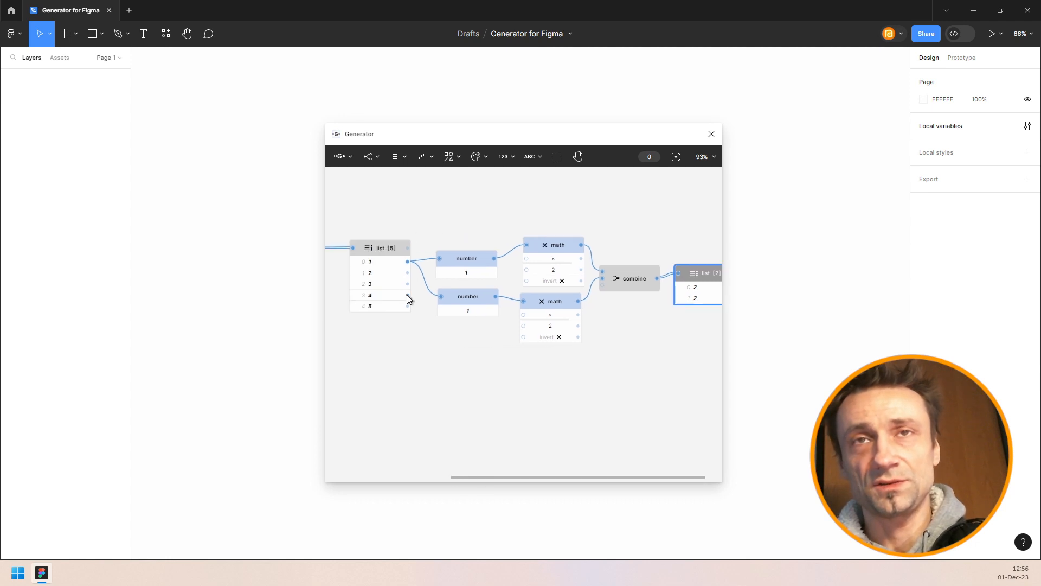
drag(454, 302, 454, 300)
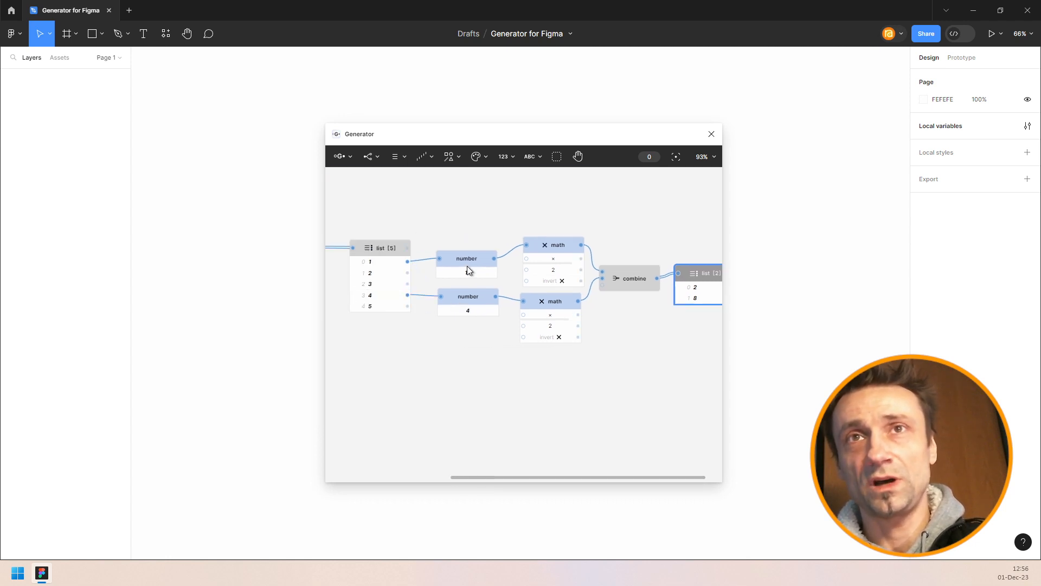
scroll(632, 225, right, 4)
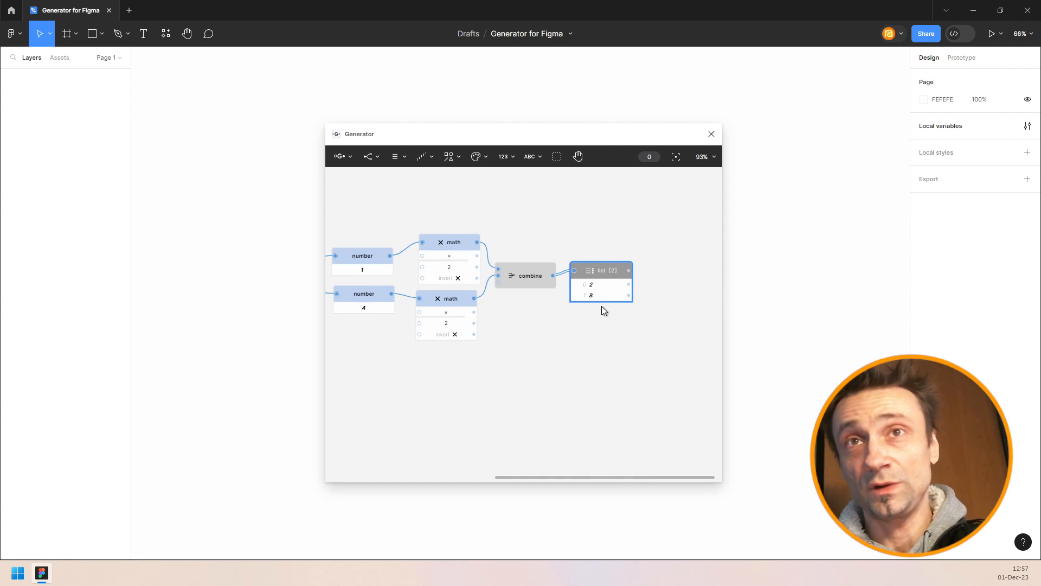
Delete the number, math, combine and output list nodes, keeping only the original five-item list.
scroll(556, 201, down, 5)
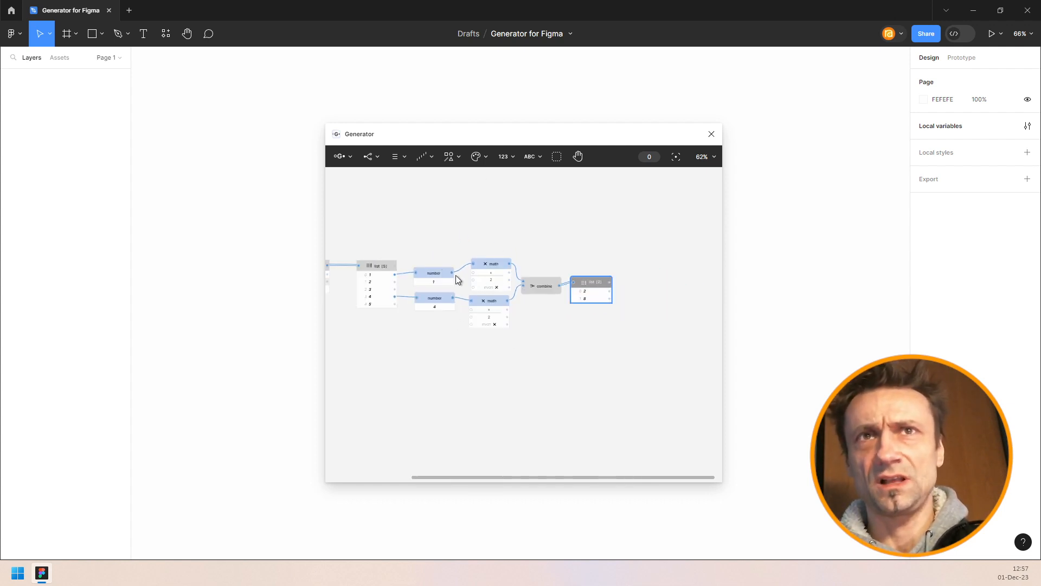
drag(432, 225, 614, 337)
key(Delete)
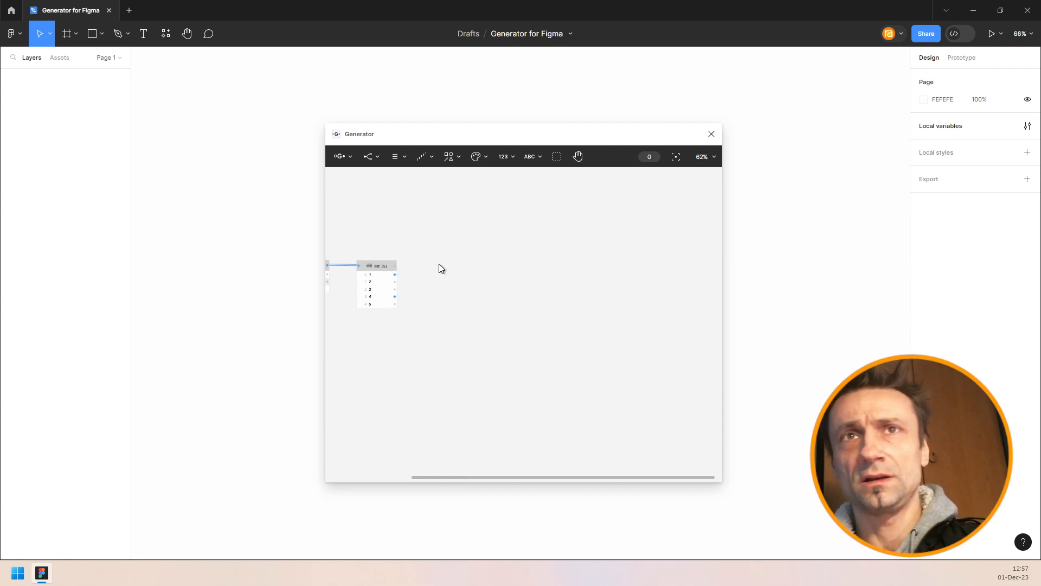
Attach a Math node to the whole output of the five-item list and set it to multiply by 2.
click(379, 265)
scroll(392, 254, up, 3)
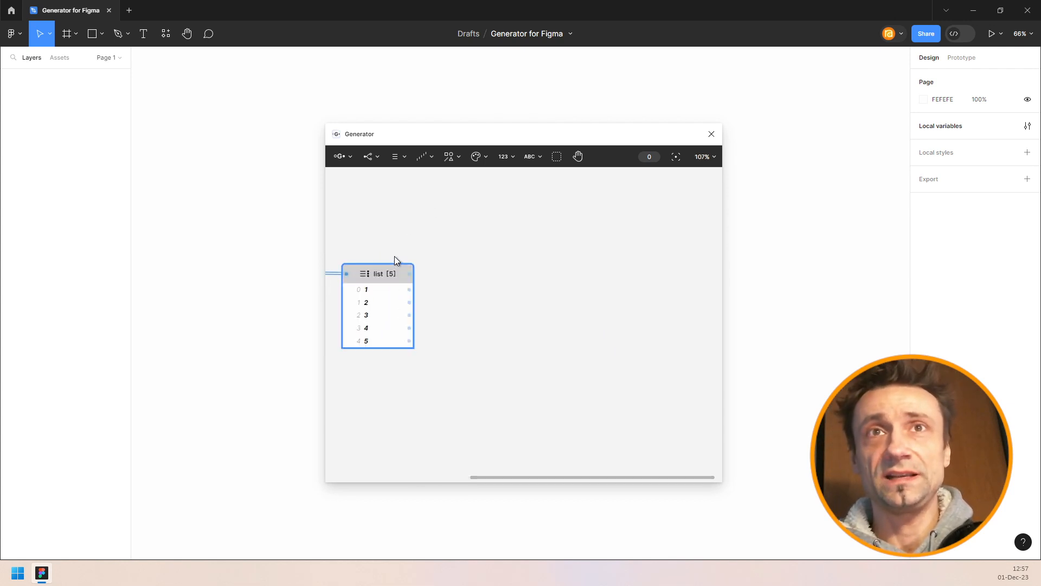
click(503, 156)
mouse_move(500, 206)
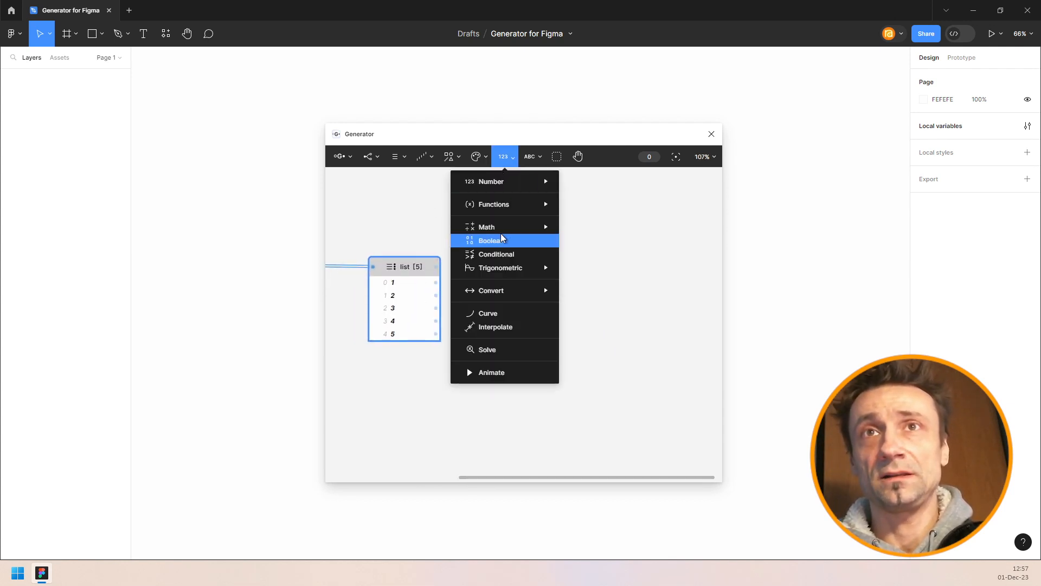
click(499, 229)
drag(513, 260, 516, 261)
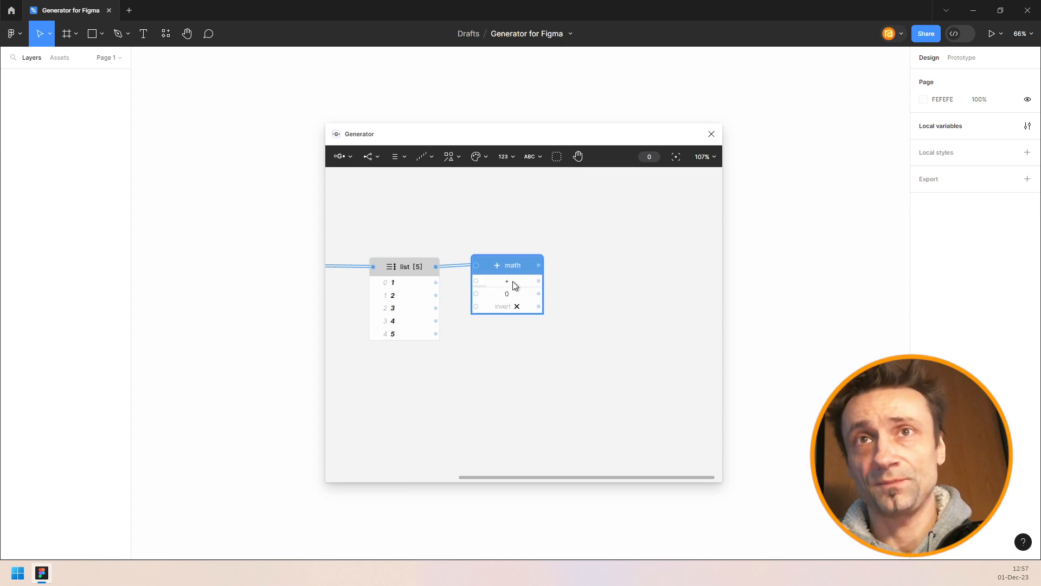
scroll(513, 281, up, 3)
scroll(513, 296, up, 1)
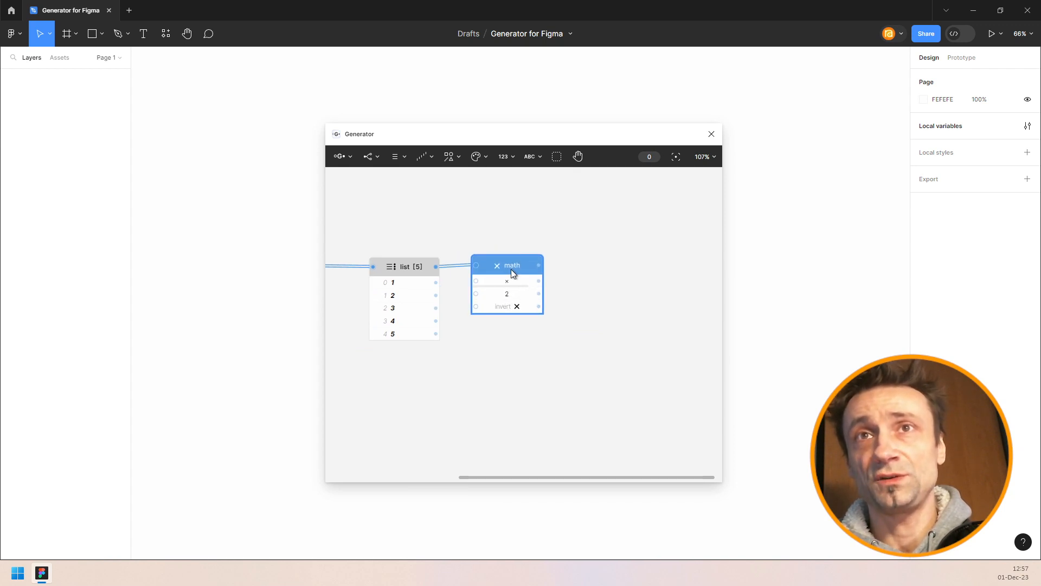
Attach a List node to the output of the multiply node.
key(ctrl+/)
text(list)
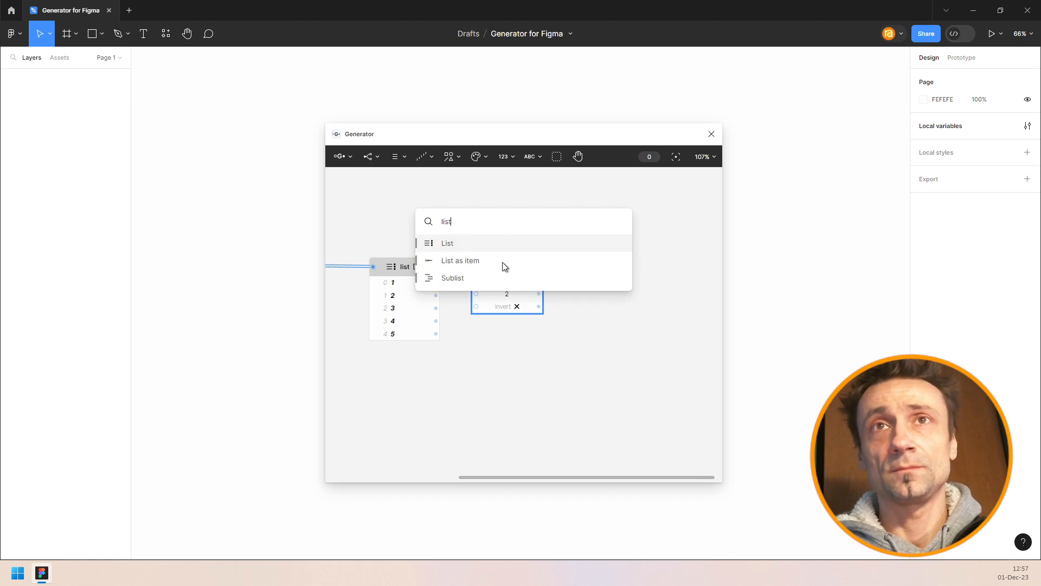
key(Return)
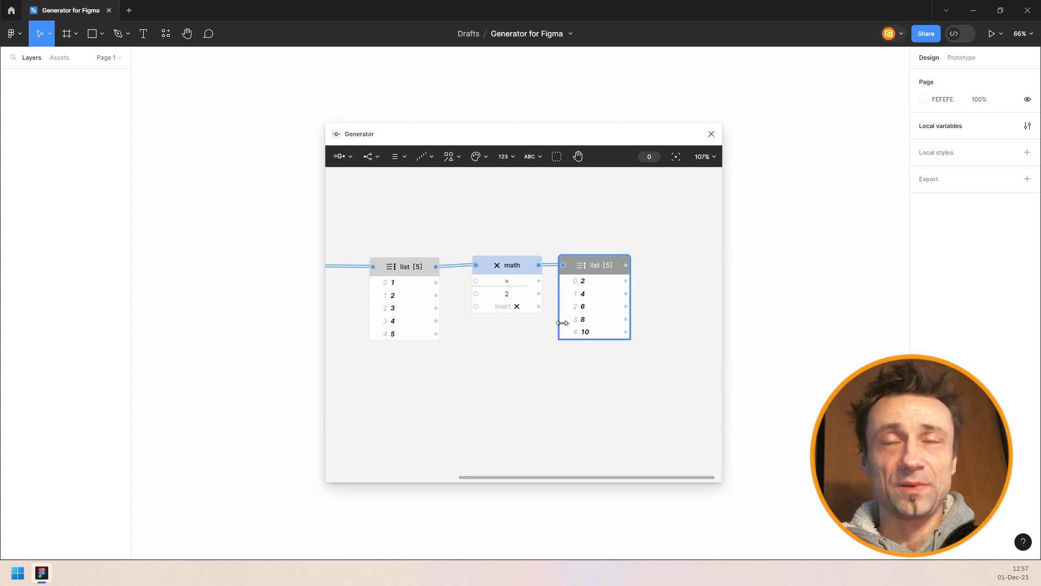
Add the multi-input variant of the Math node below the chain and connect the original list's output to it.
scroll(483, 241, down, 2)
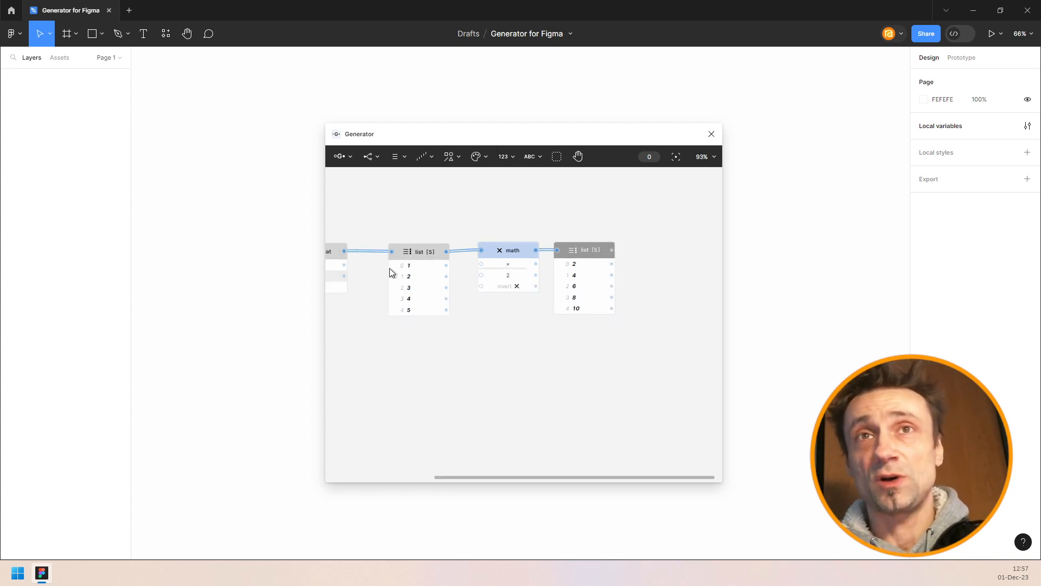
click(513, 157)
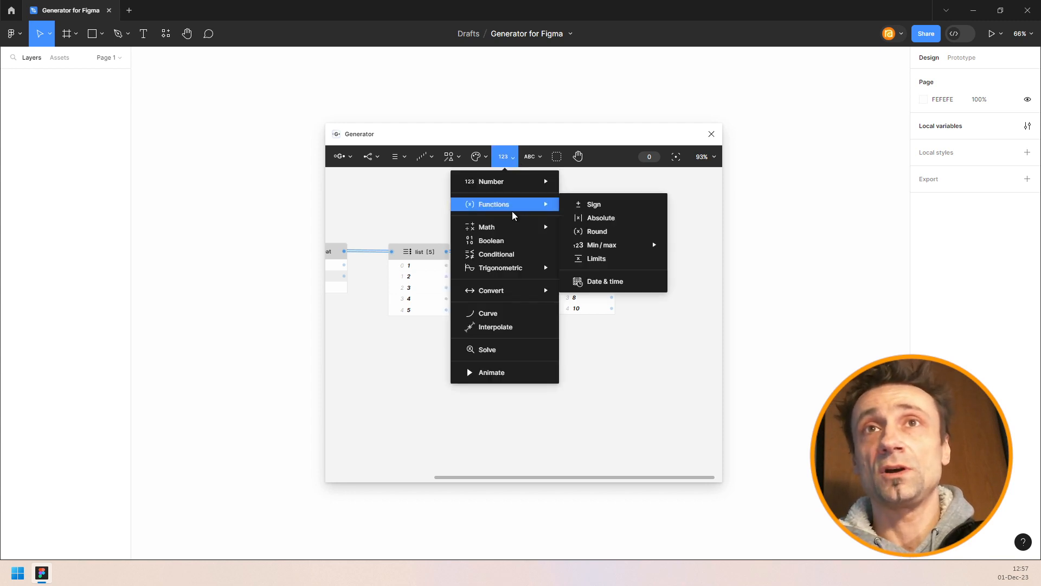
mouse_move(537, 227)
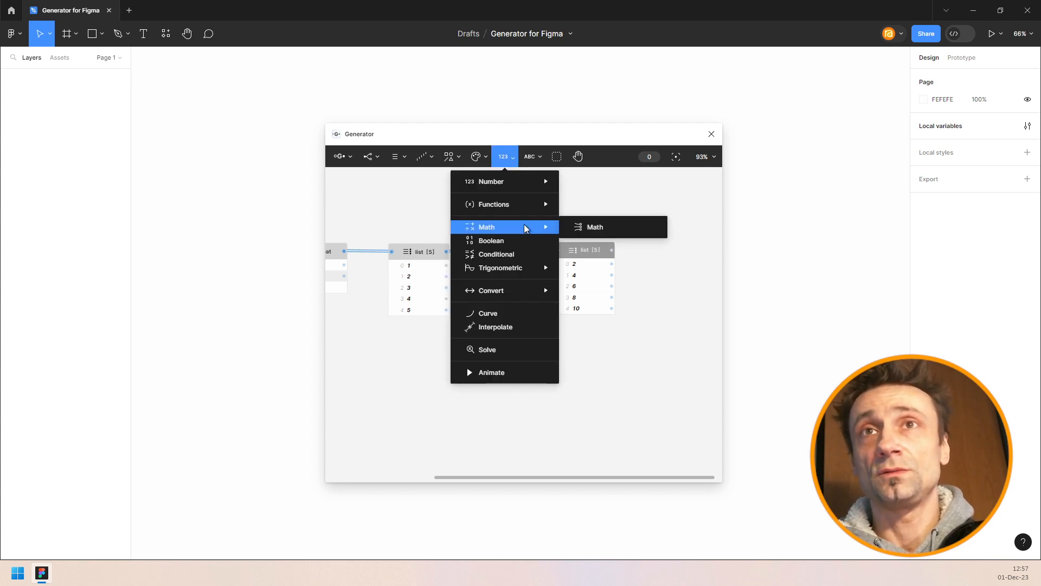
click(589, 227)
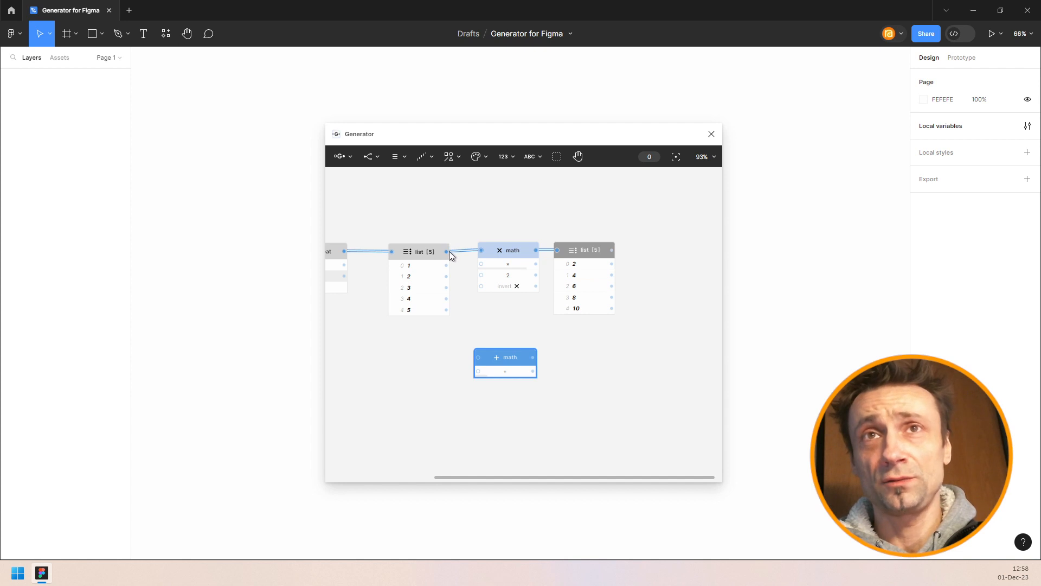
drag(448, 251, 487, 357)
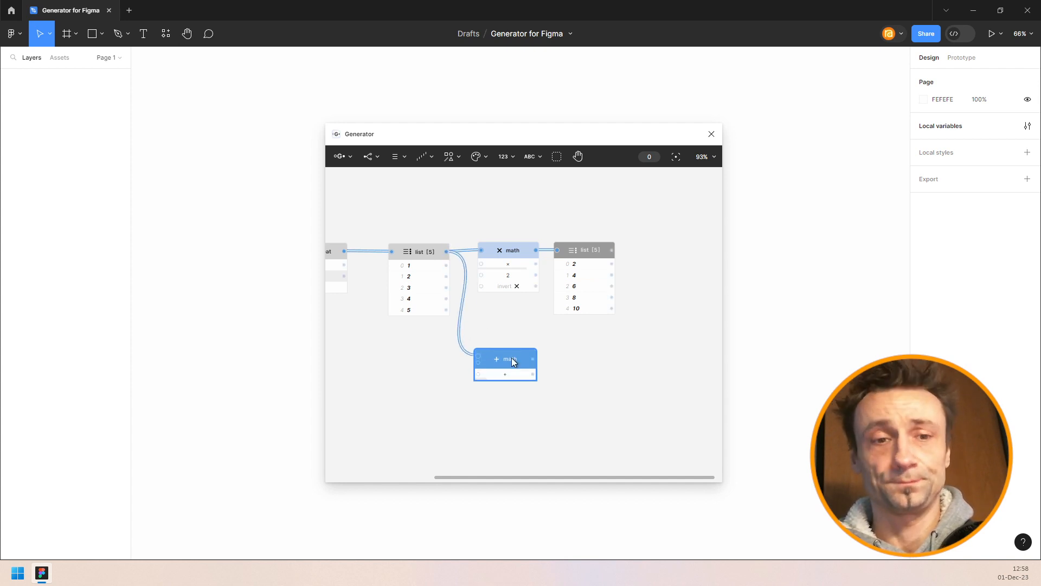
Add a List node beside the lower math node and delete it again.
key(ctrl+f)
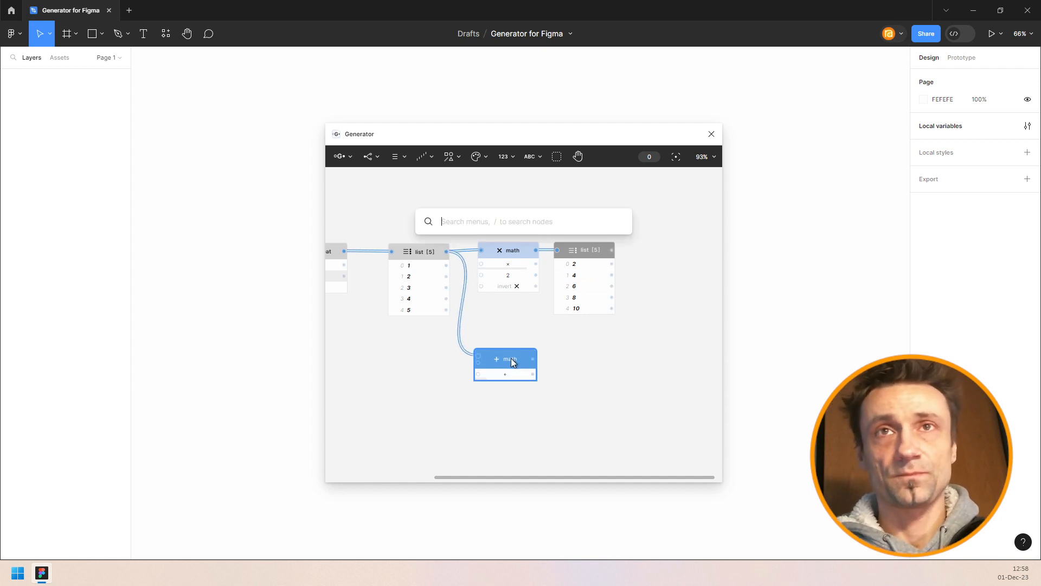
text(list)
key(Return)
drag(510, 358, 611, 359)
key(Delete)
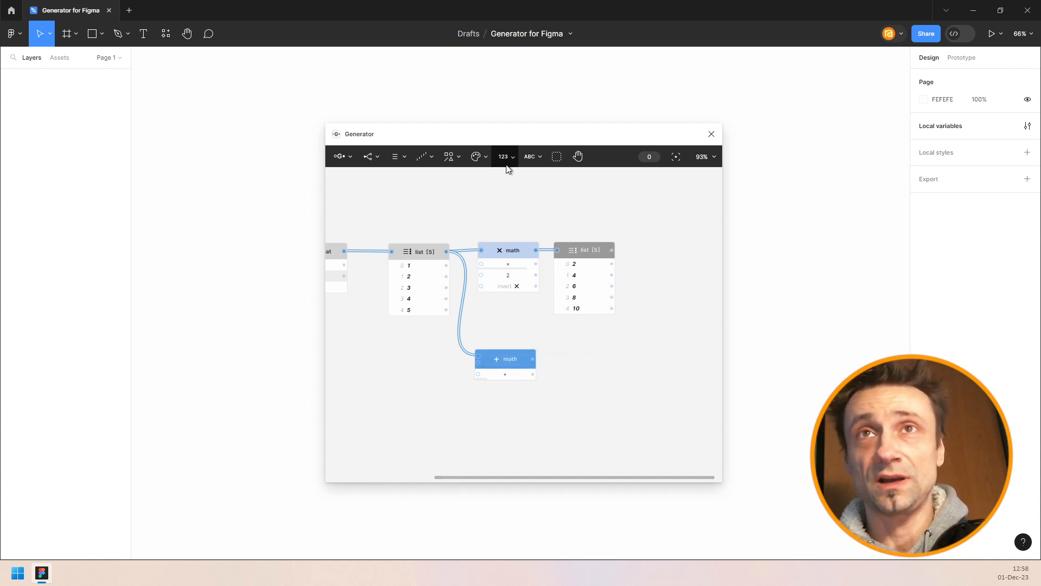
Feed the lower math node into a new Number node and change the math operation to multiplication.
click(507, 162)
drag(493, 181, 586, 361)
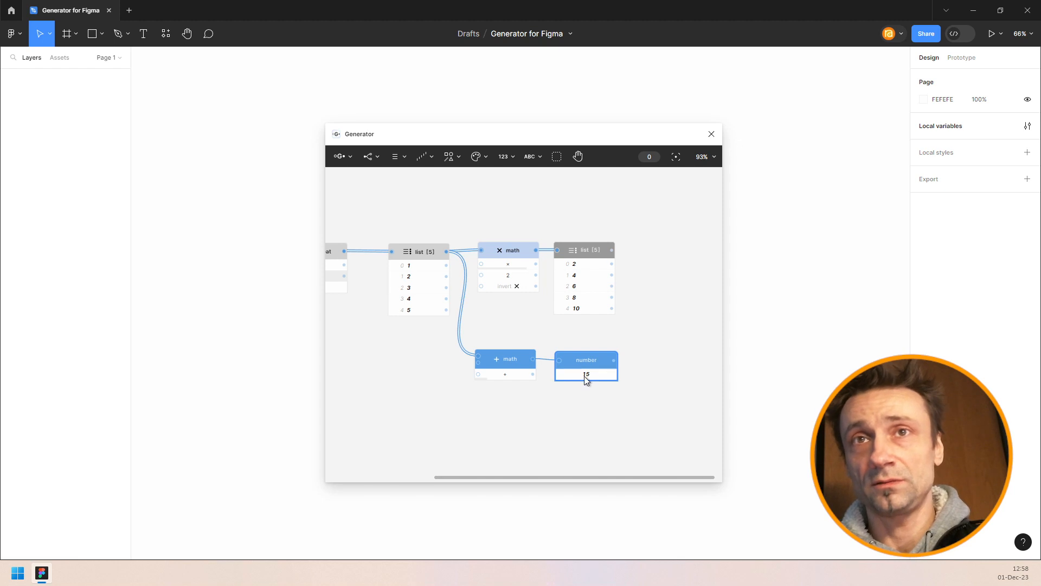
click(513, 376)
click(512, 376)
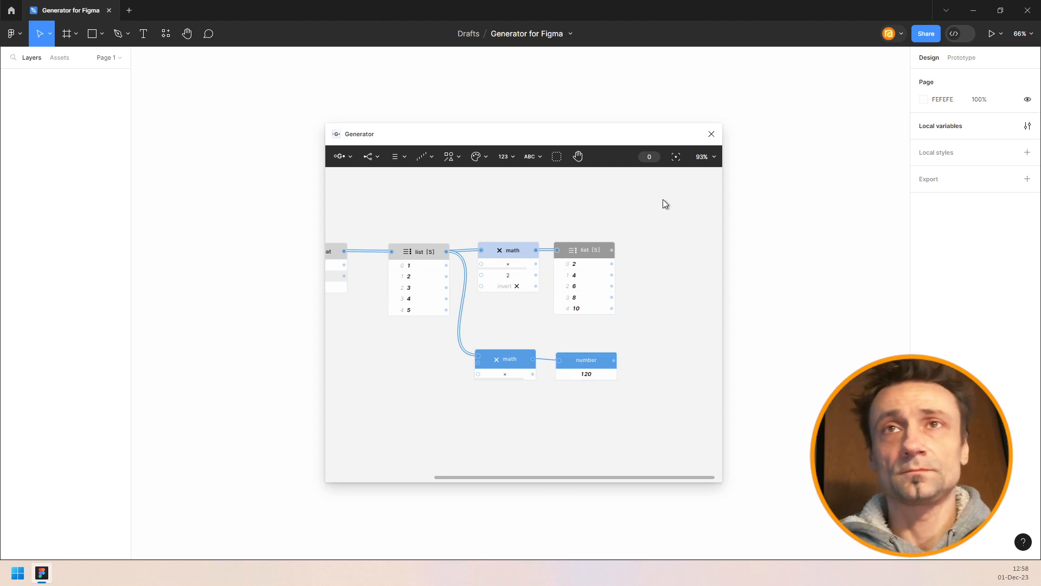
Delete both math nodes, the output list and the number node, then select the original five-item list.
drag(660, 187, 497, 429)
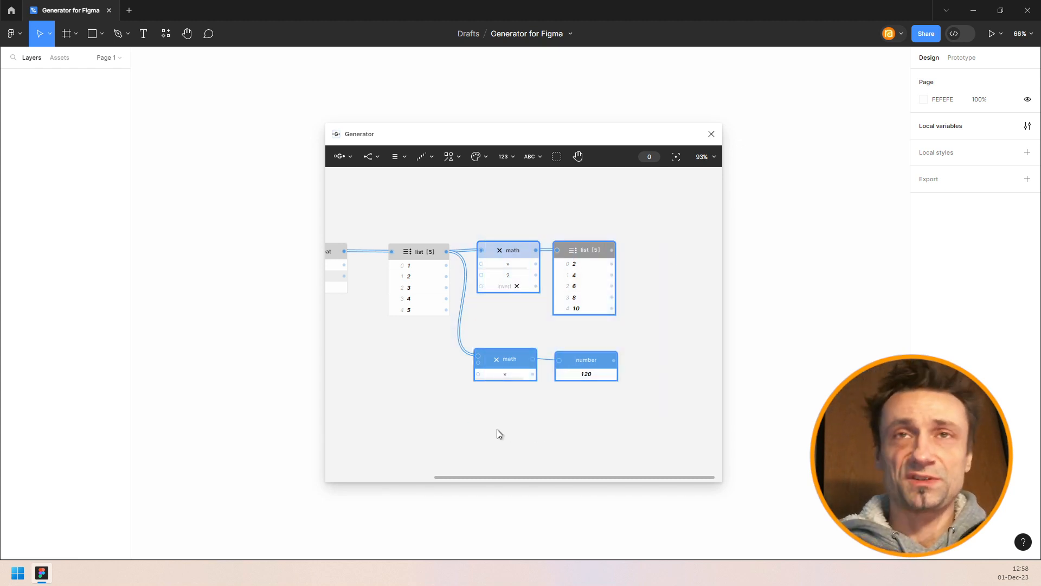
key(Delete)
click(419, 244)
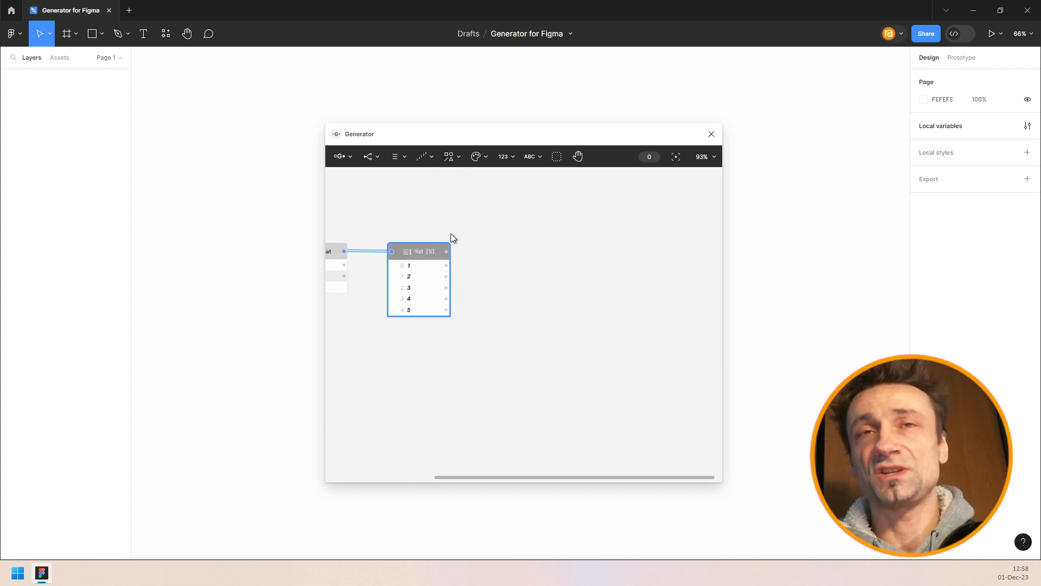
Delete the five-item list and attach a Count node to the repeat node's output, slightly apart from it.
drag(423, 253, 559, 261)
key(Delete)
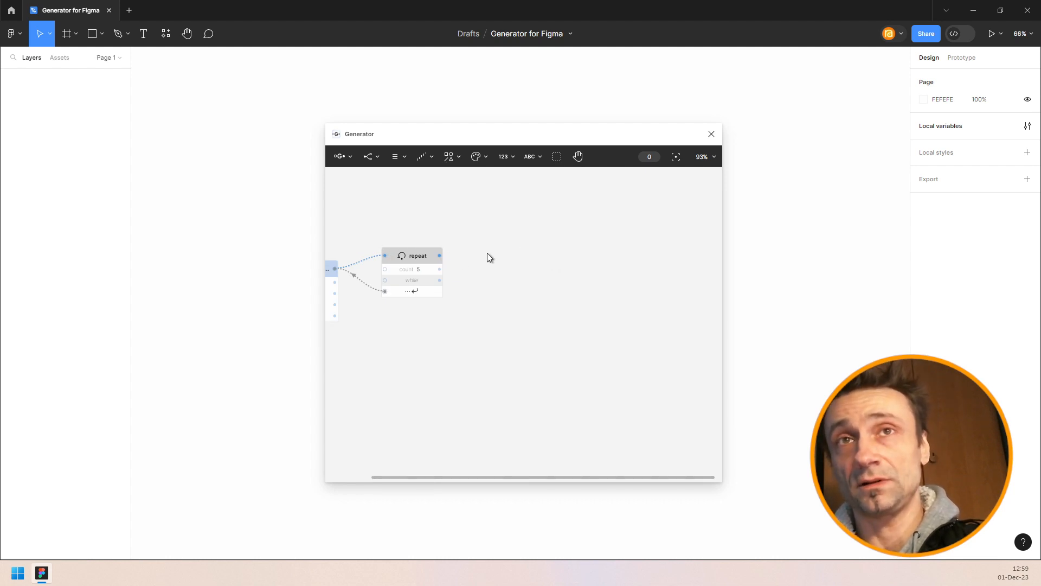
click(415, 252)
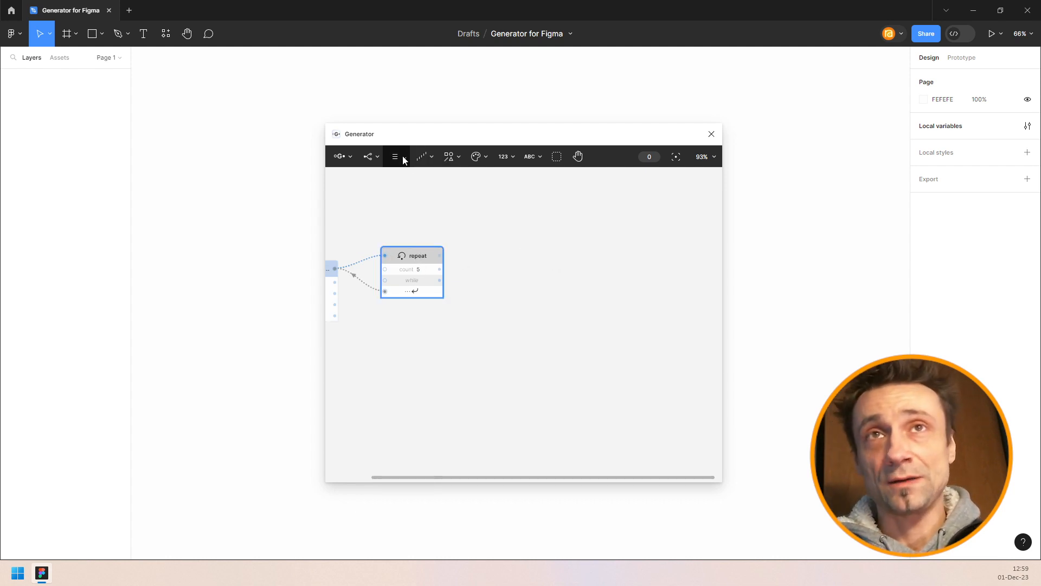
click(404, 159)
click(399, 253)
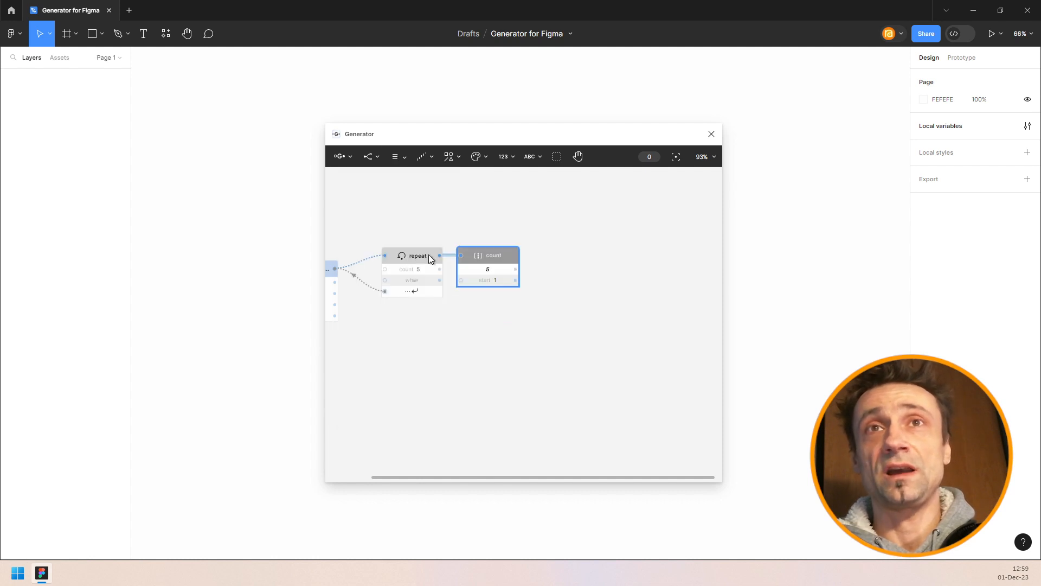
drag(494, 255, 513, 257)
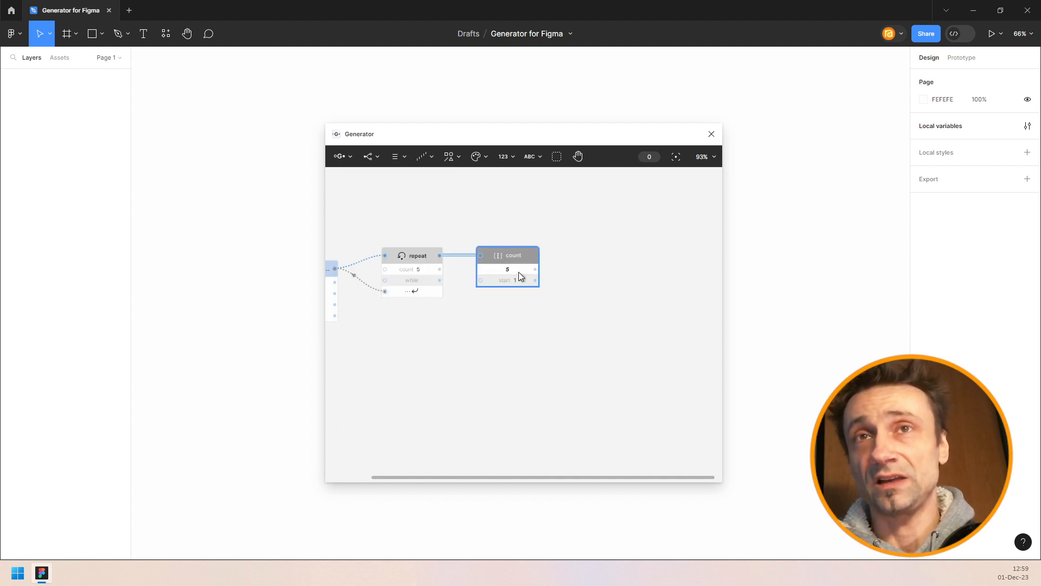
Set the count node's start to 0 and the repeat node's count to 10.
scroll(513, 262, up, 5)
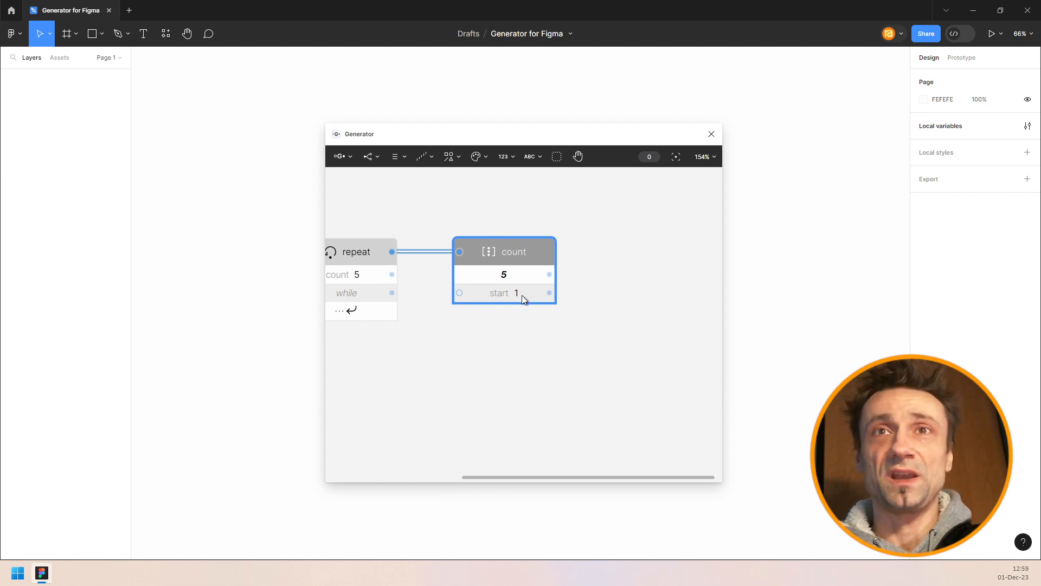
drag(524, 291, 668, 272)
scroll(474, 197, down, 5)
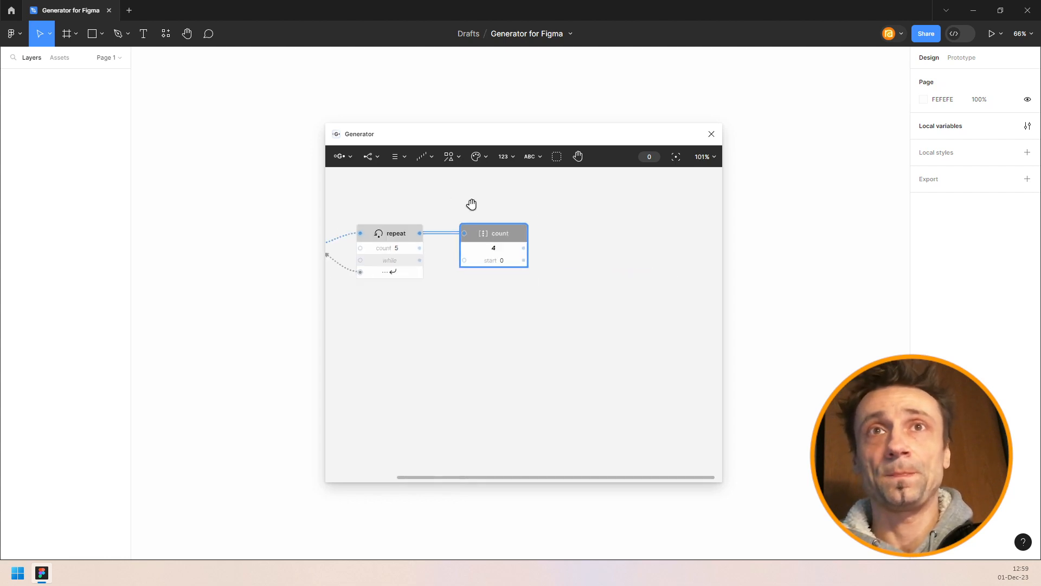
drag(473, 198, 593, 223)
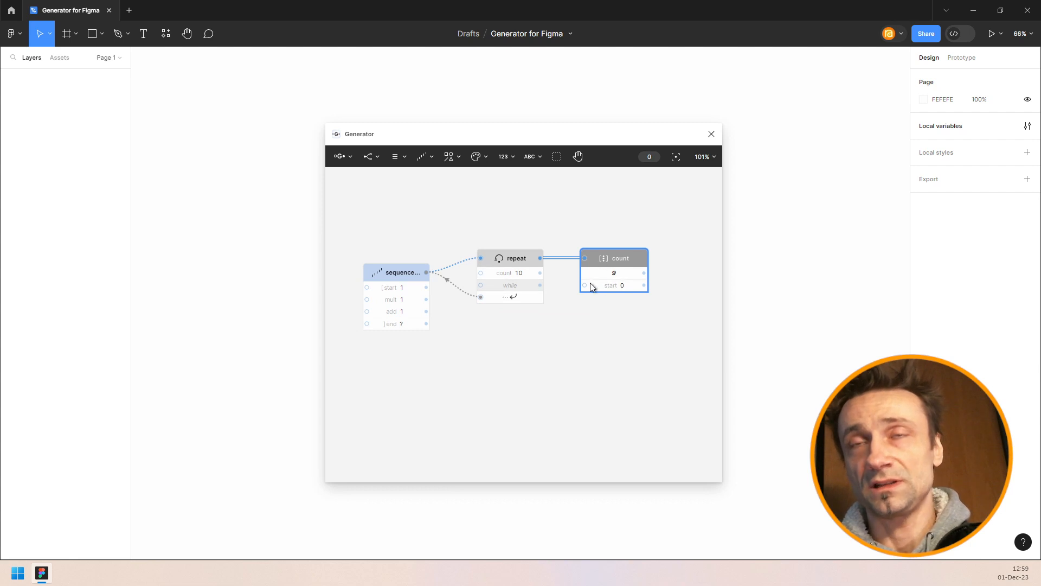
drag(605, 230, 608, 305)
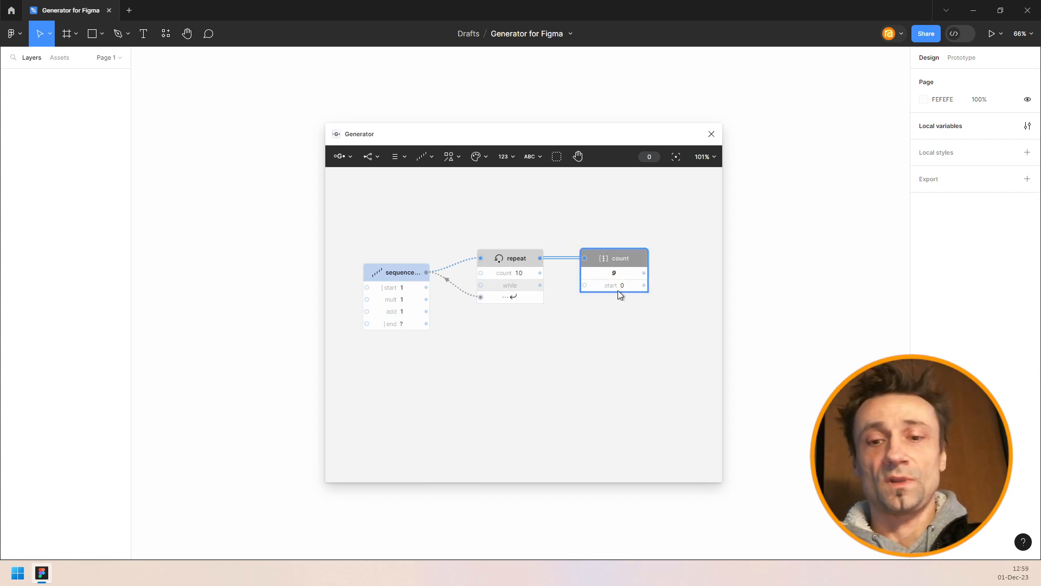
Delete the count node together with the sequence and repeat nodes, leaving an empty canvas.
key(Delete)
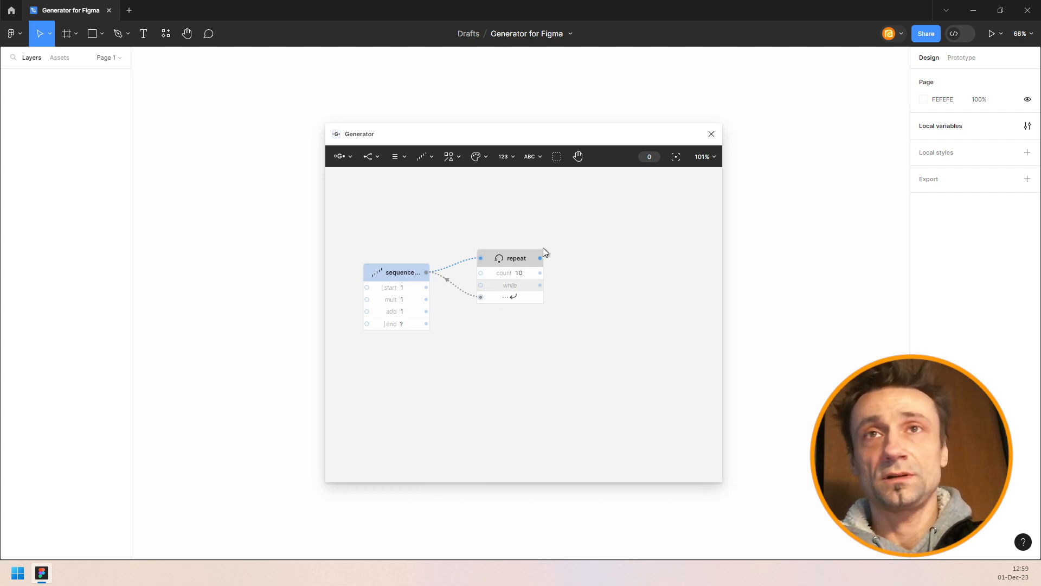
drag(372, 234, 577, 347)
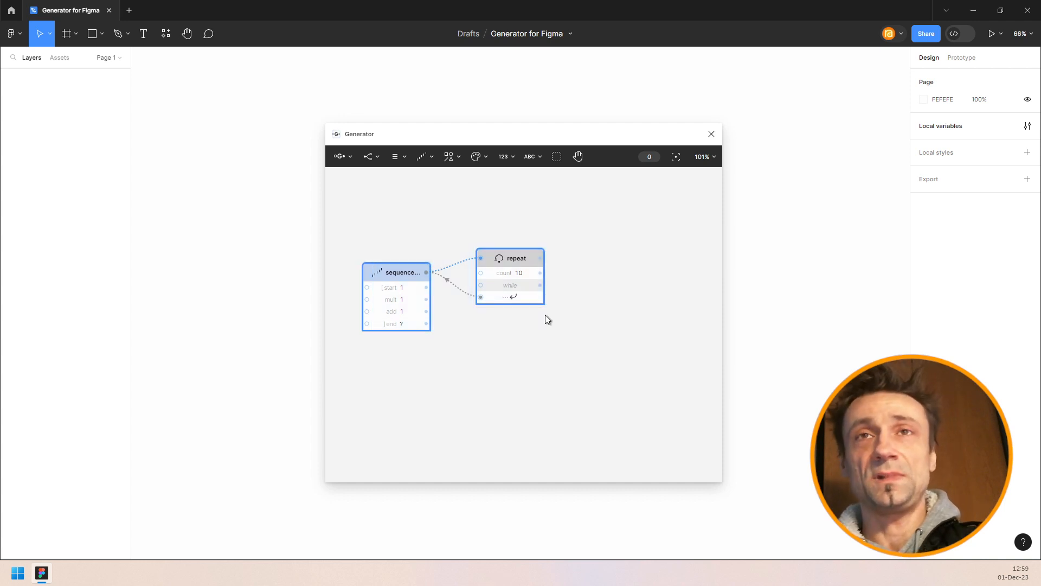
key(Delete)
Add a Random node and extend it with a Repeat node followed by a List node.
click(420, 153)
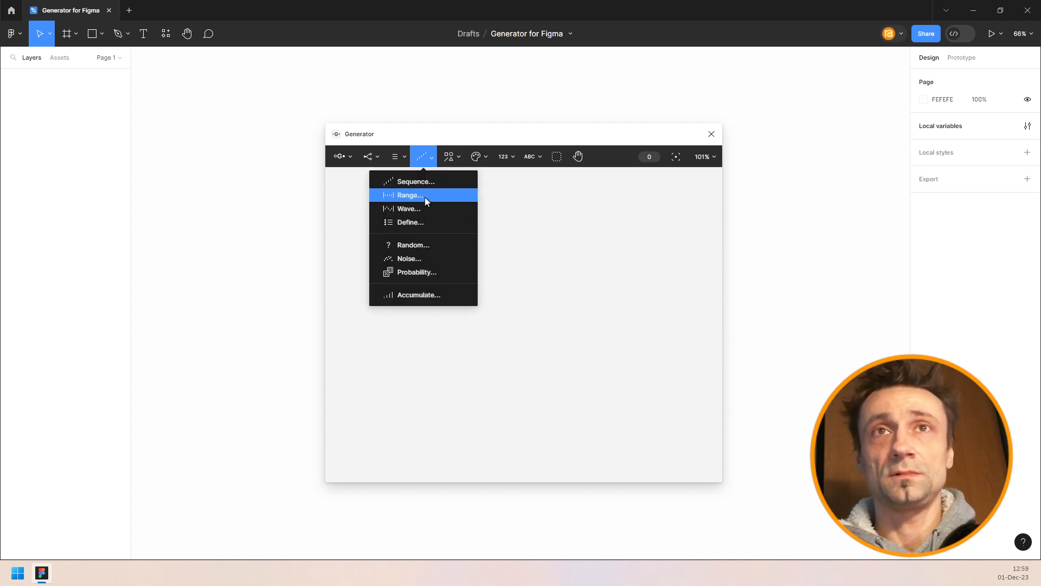
click(424, 240)
key(ctrl+/)
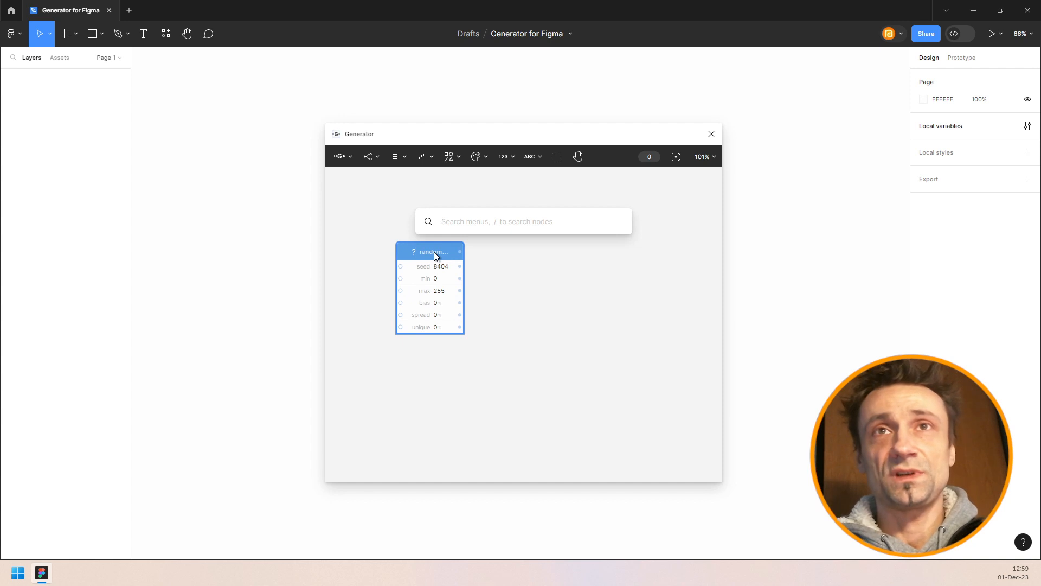
text(repe)
key(Return)
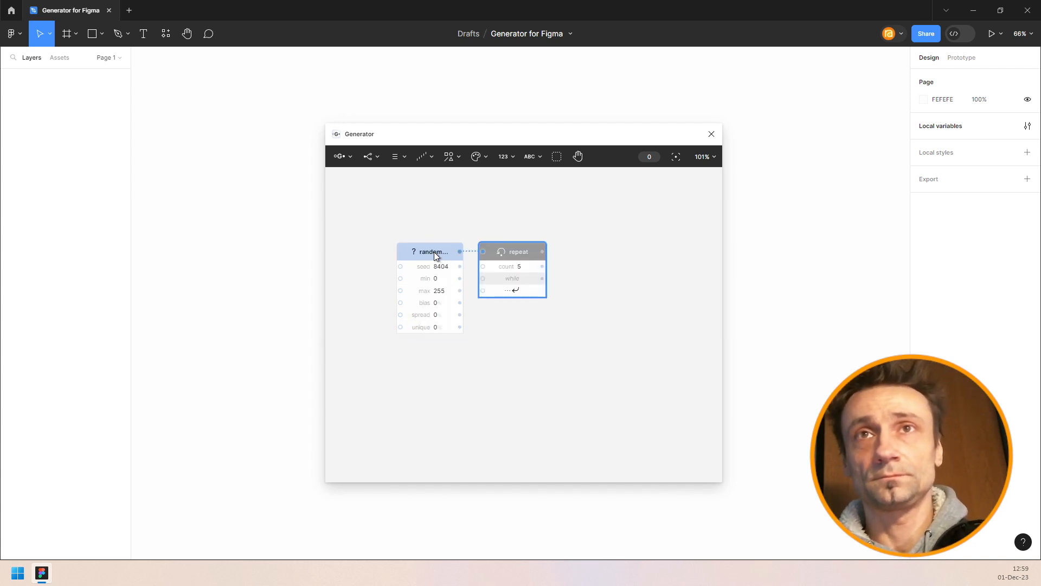
key(ctrl+/)
text(lis)
key(Return)
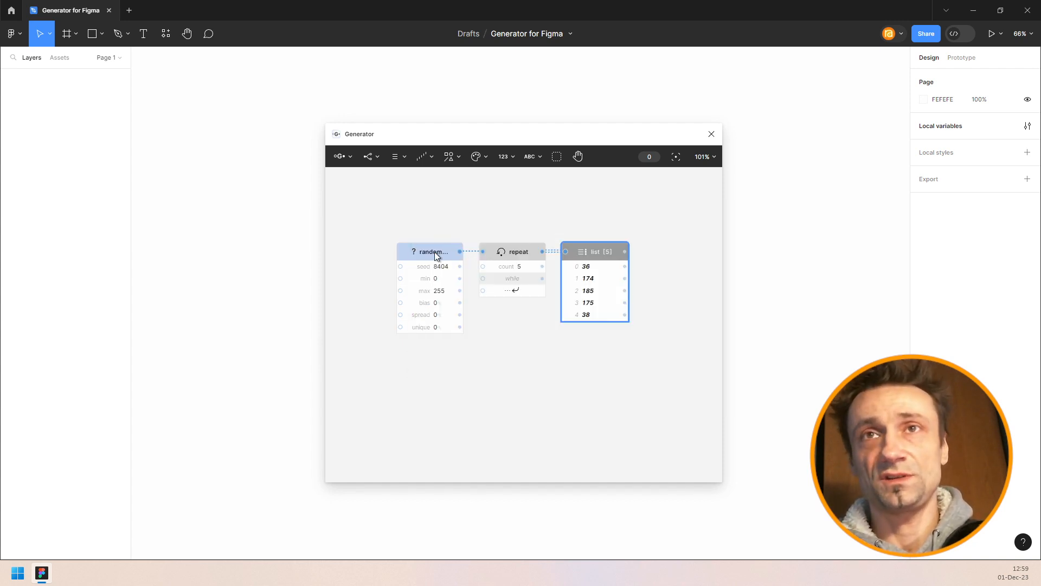
Set the random node's min to 1 and max to 10, and the repeat count to 10.
click(448, 282)
text(1)
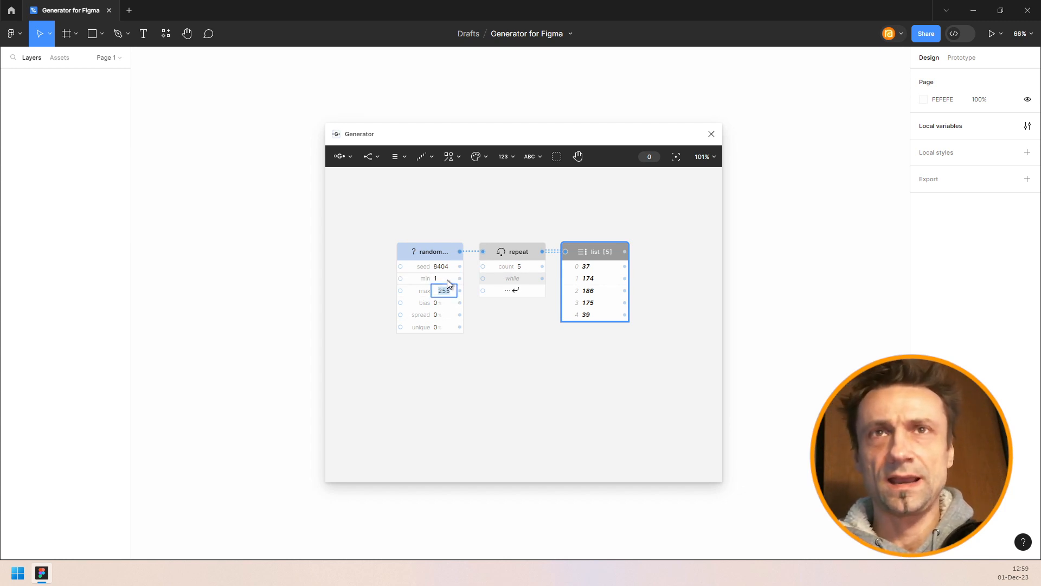
text(10)
key(Return)
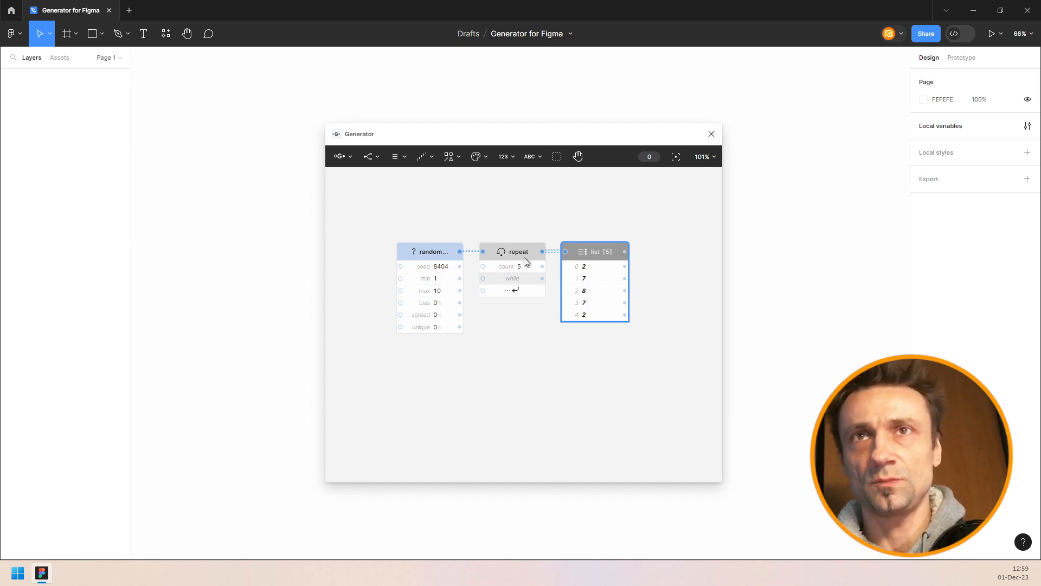
scroll(525, 266, up, 4)
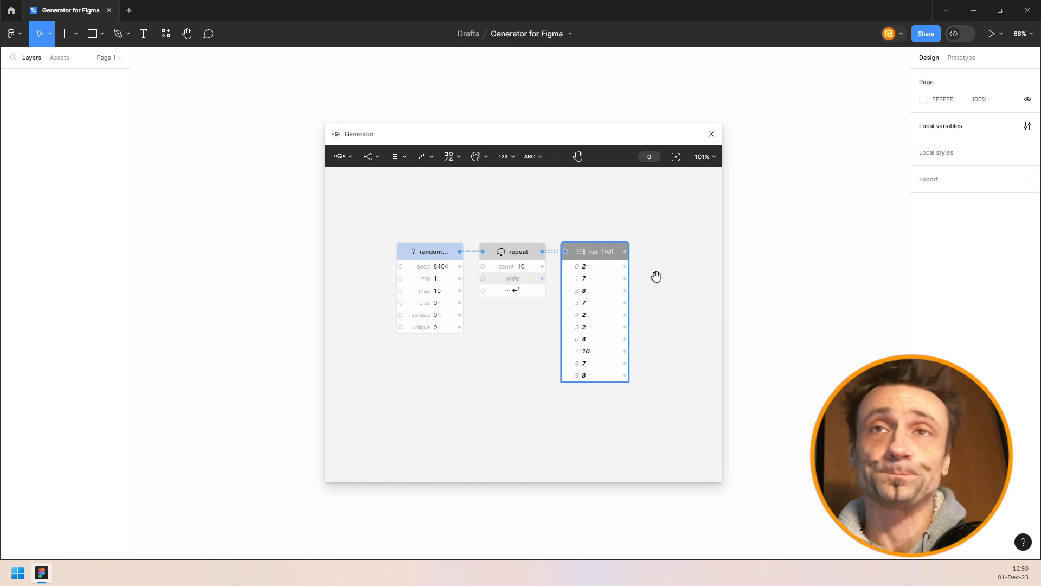
drag(655, 277, 606, 282)
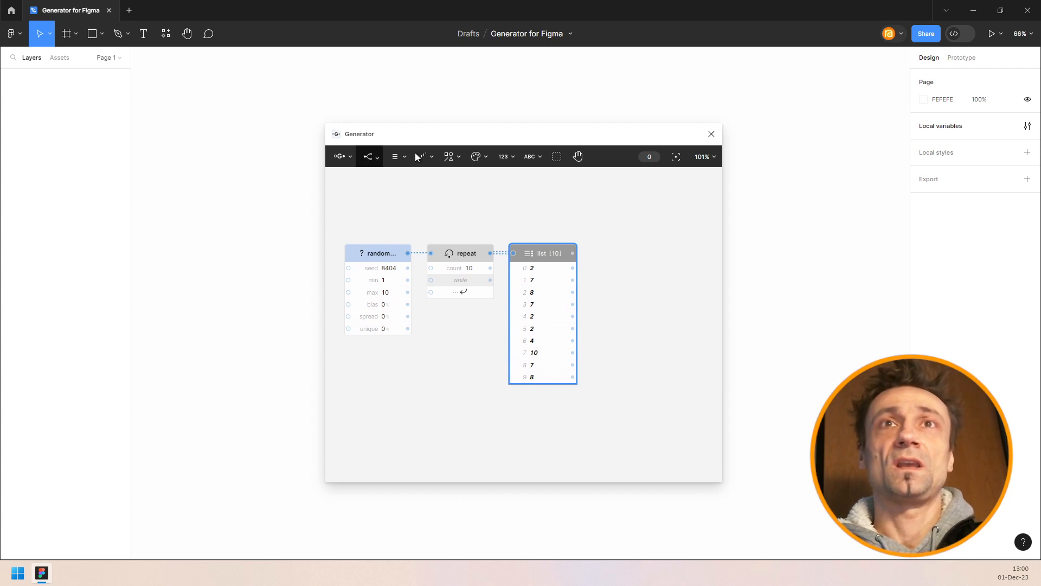
Add a Contains node fed by the ten-item list and place it lower, beside the list.
click(396, 156)
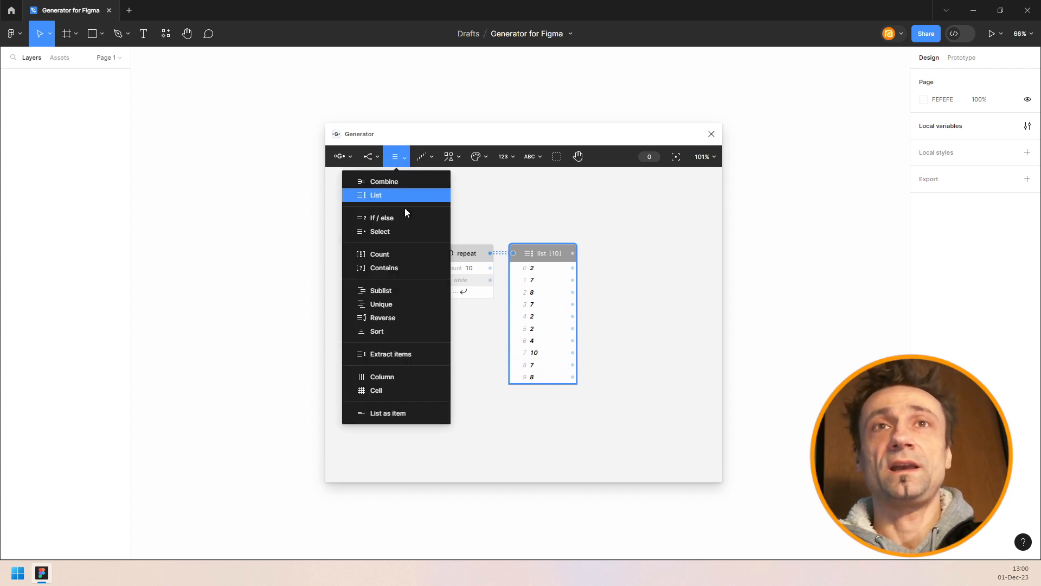
click(392, 268)
drag(625, 252, 656, 294)
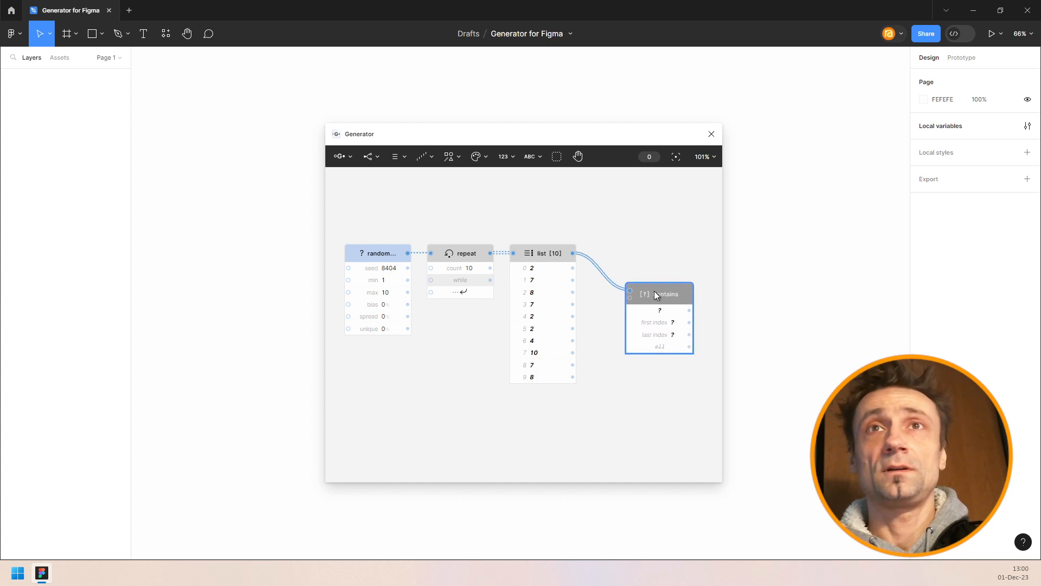
Add a Number node with value 3 below the list and connect it to the Contains node's second input.
click(415, 159)
click(503, 158)
click(506, 181)
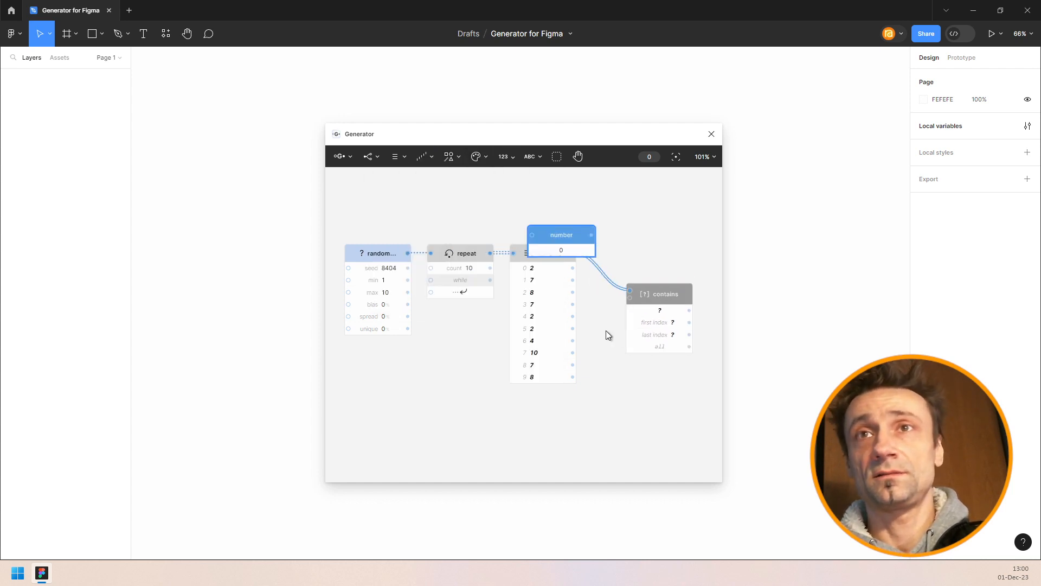
click(600, 428)
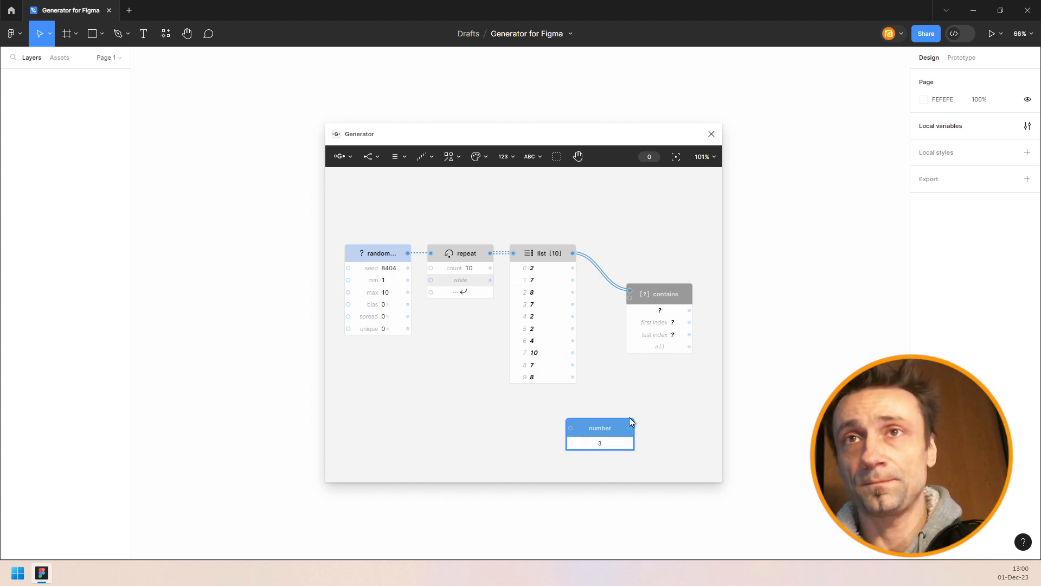
drag(630, 427, 630, 298)
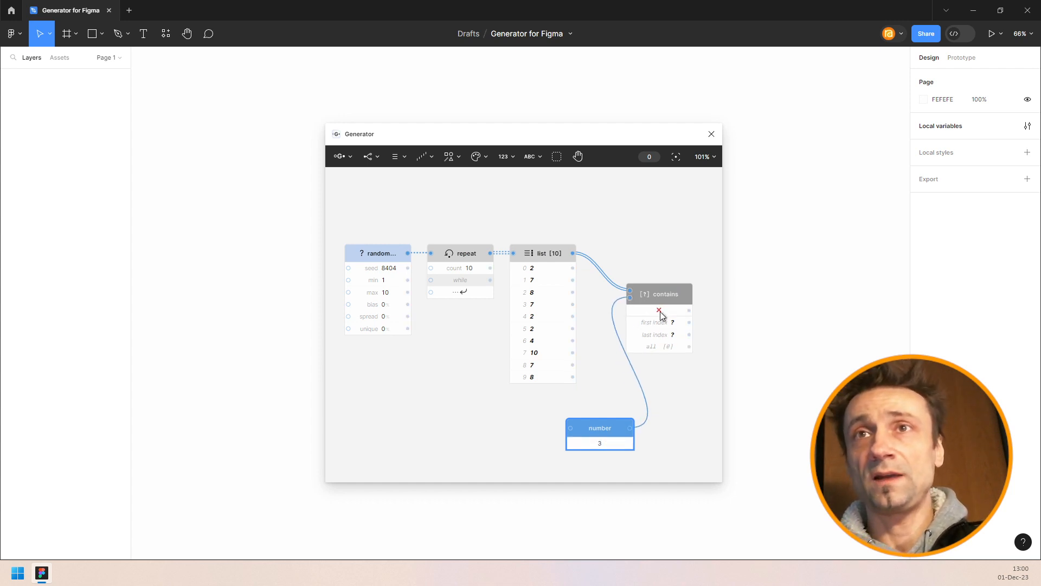
drag(605, 423, 567, 421)
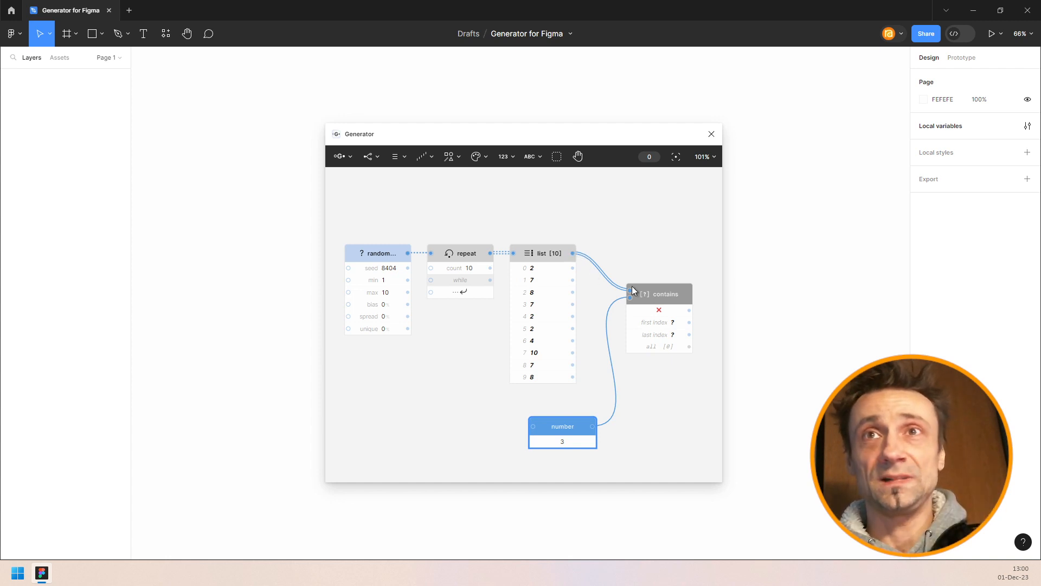
Replace the list with a direct connection from the repeat node to the Contains node, and set the number to 2.
drag(546, 254, 558, 203)
drag(493, 253, 636, 289)
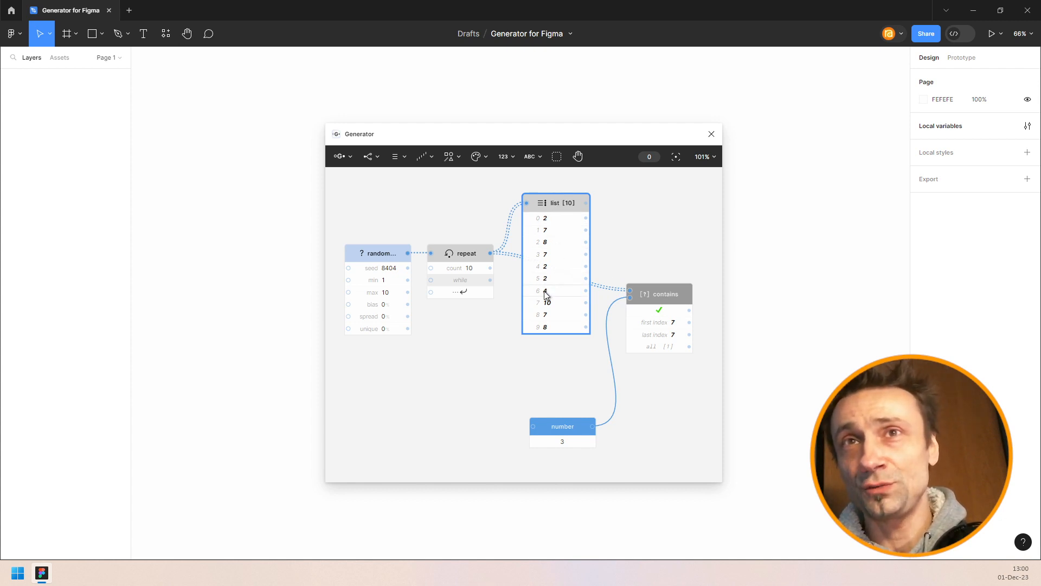
key(Delete)
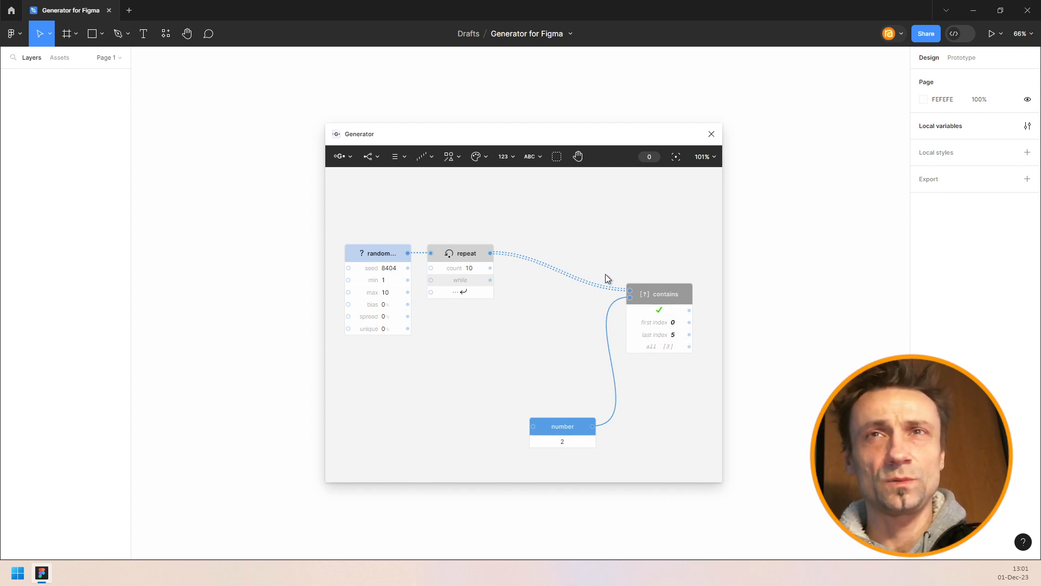
Insert a Freeze node between the repeat node and the Contains node.
click(479, 252)
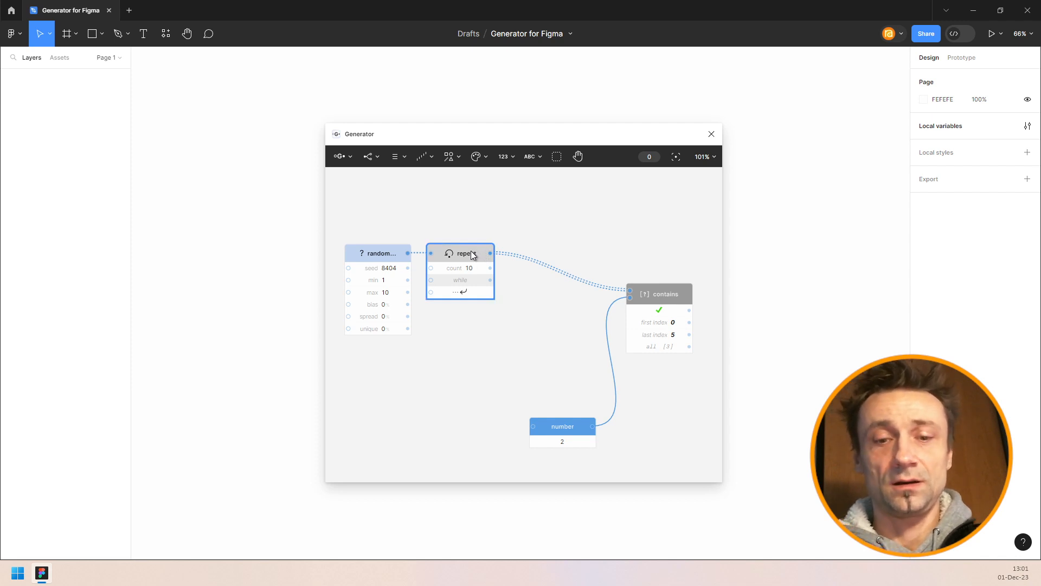
key(space)
text(fre)
key(Return)
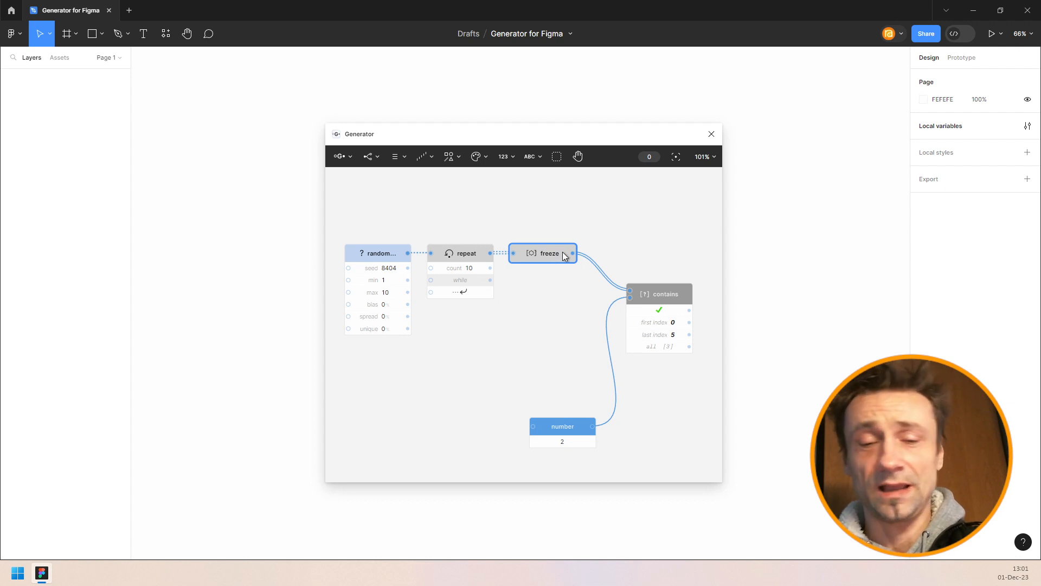
Add a List node fed by the freeze node, placing it above, and move the Contains node below it.
key(ctrl+/)
text(list)
key(Return)
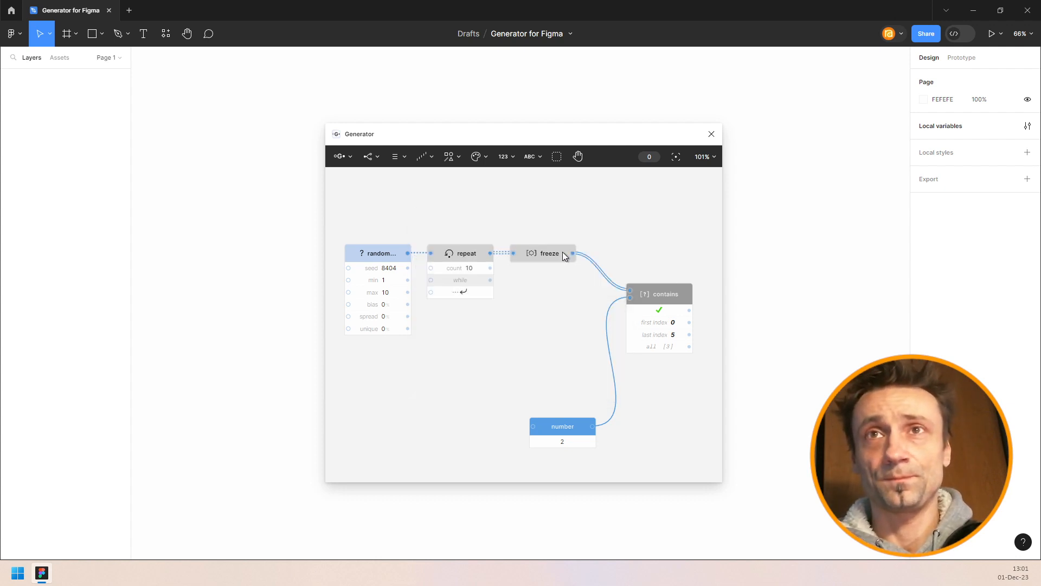
drag(651, 258, 675, 200)
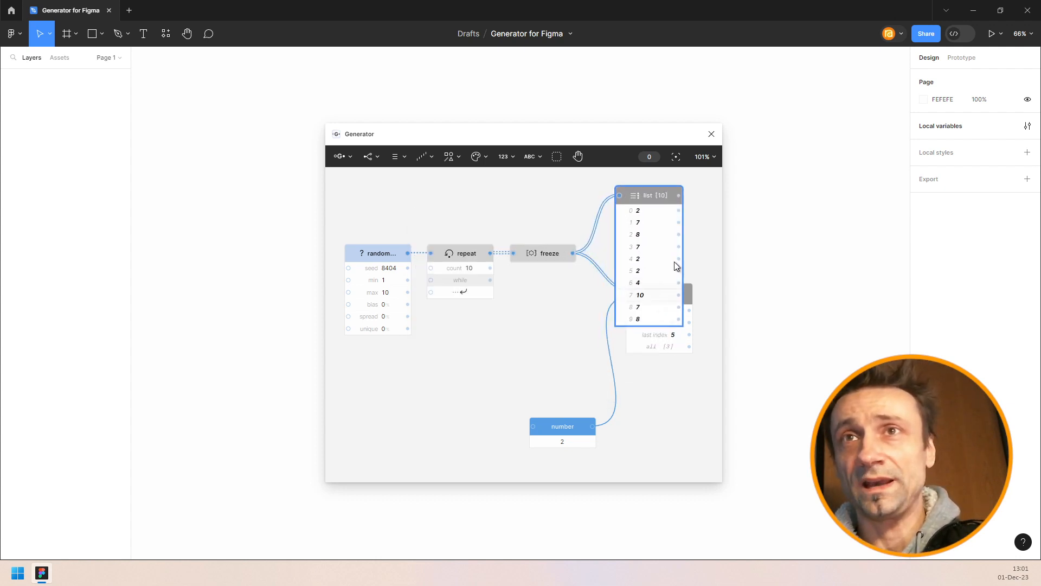
drag(687, 296, 681, 378)
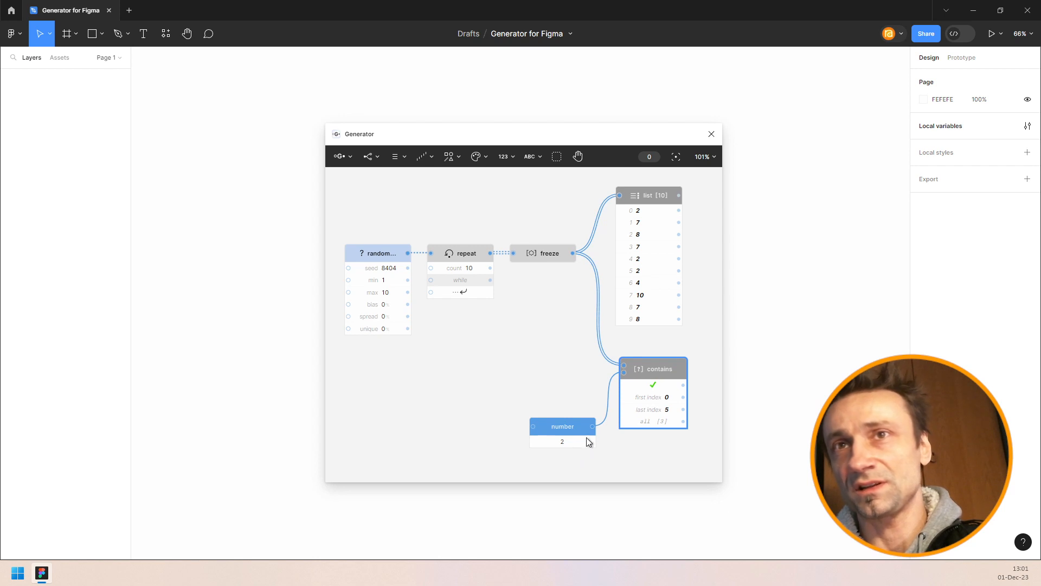
Move the number node further away from the Contains node, below the repeat and freeze nodes.
drag(545, 398, 460, 396)
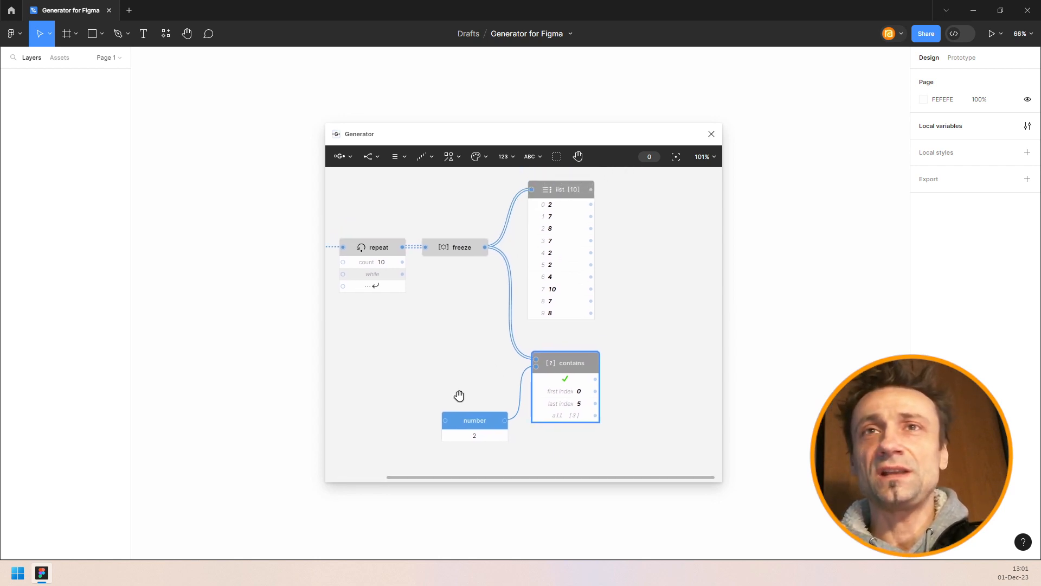
scroll(440, 353, down, 5)
drag(435, 357, 478, 326)
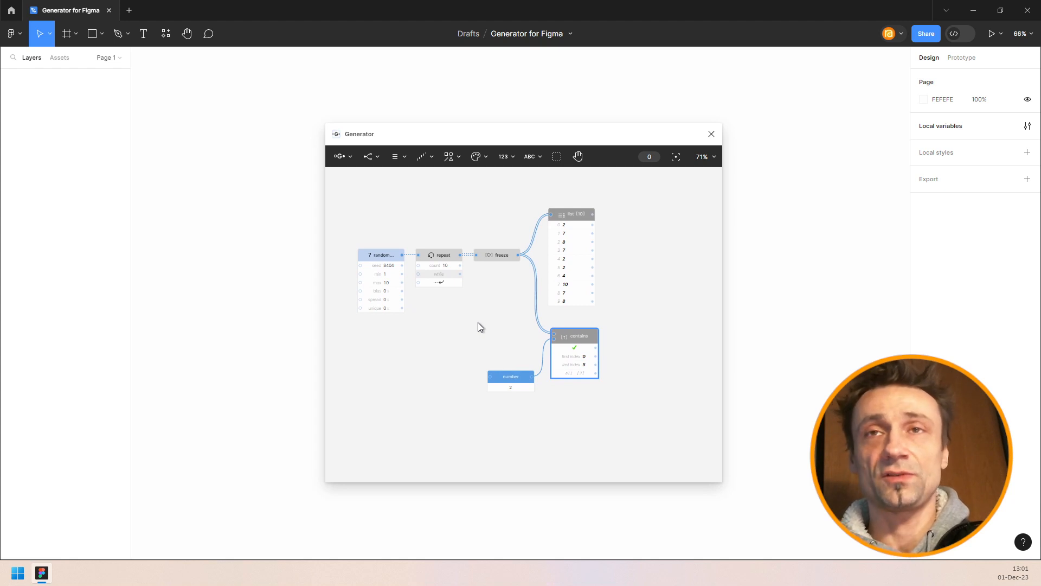
scroll(568, 350, up, 5)
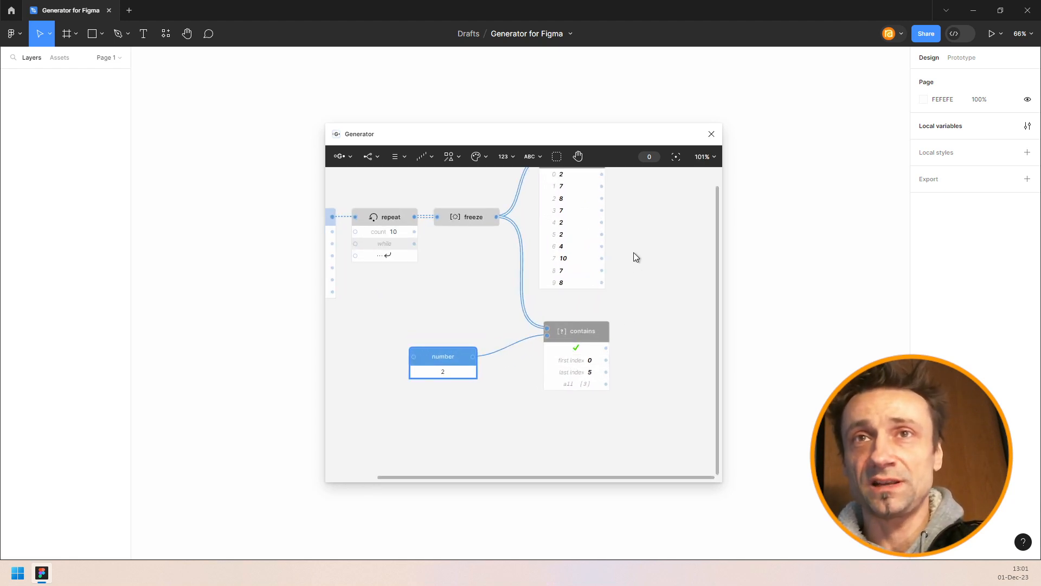
drag(634, 253, 628, 326)
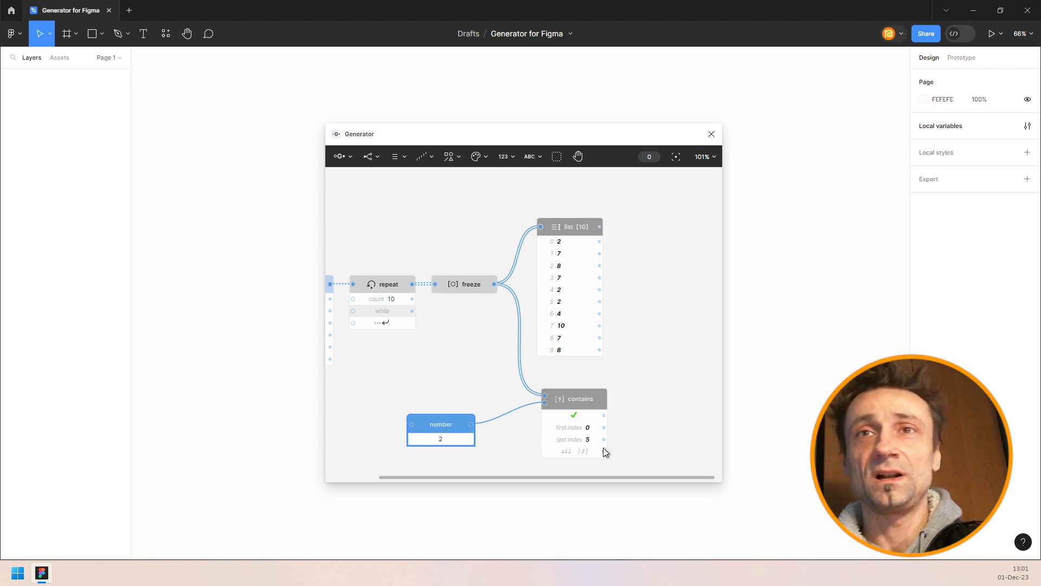
Add a List node beside the Contains node and feed it from the Contains node's all output.
scroll(587, 454, up, 5)
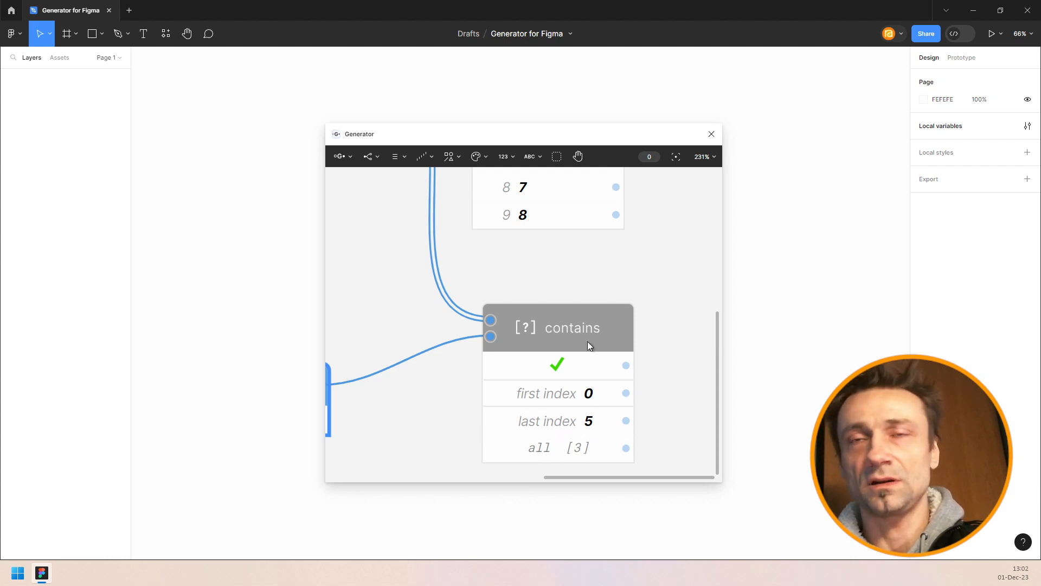
scroll(526, 252, down, 4)
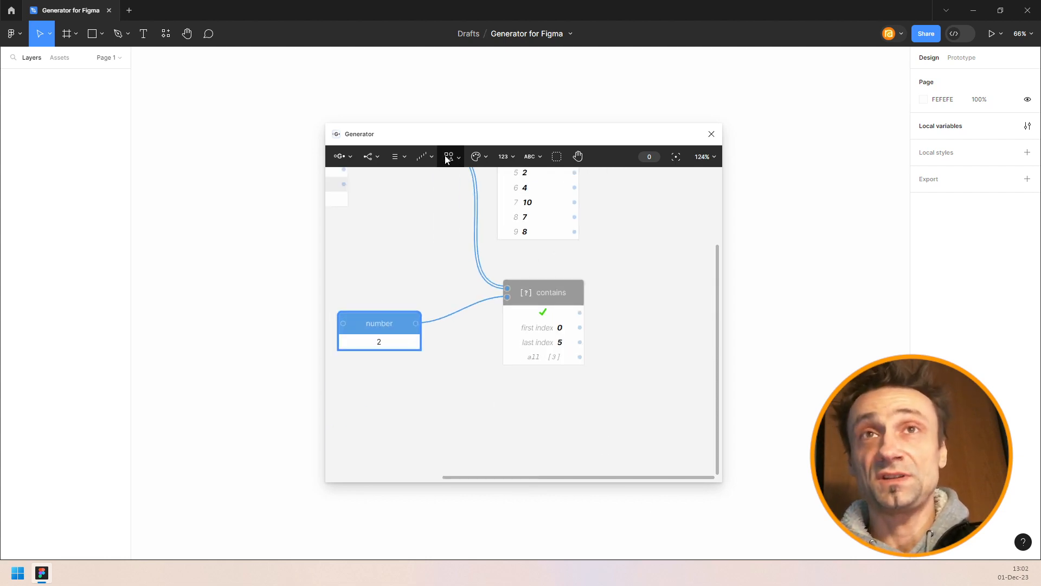
click(423, 156)
click(395, 156)
click(388, 183)
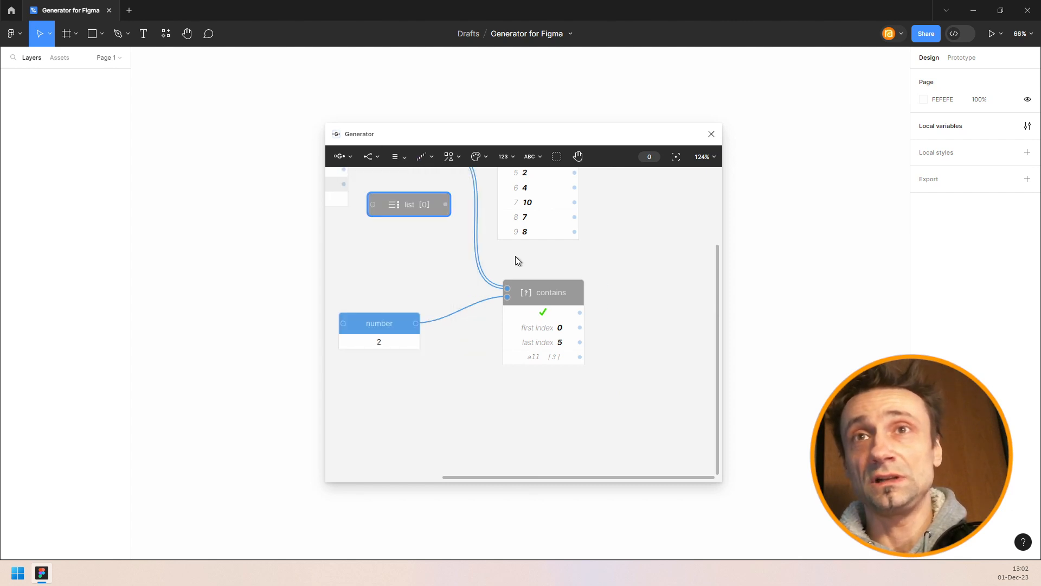
drag(634, 370, 659, 350)
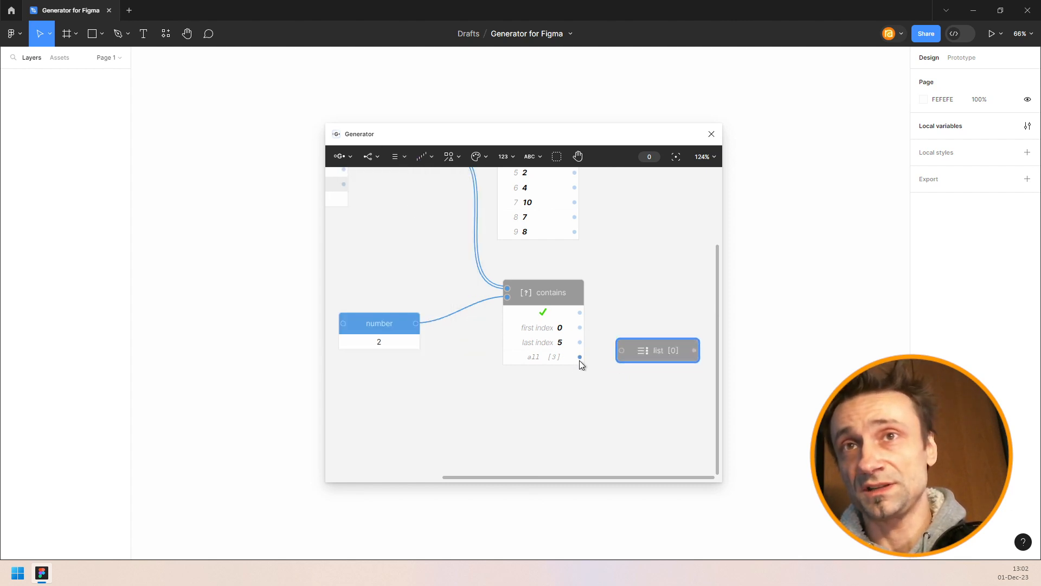
drag(579, 357, 665, 357)
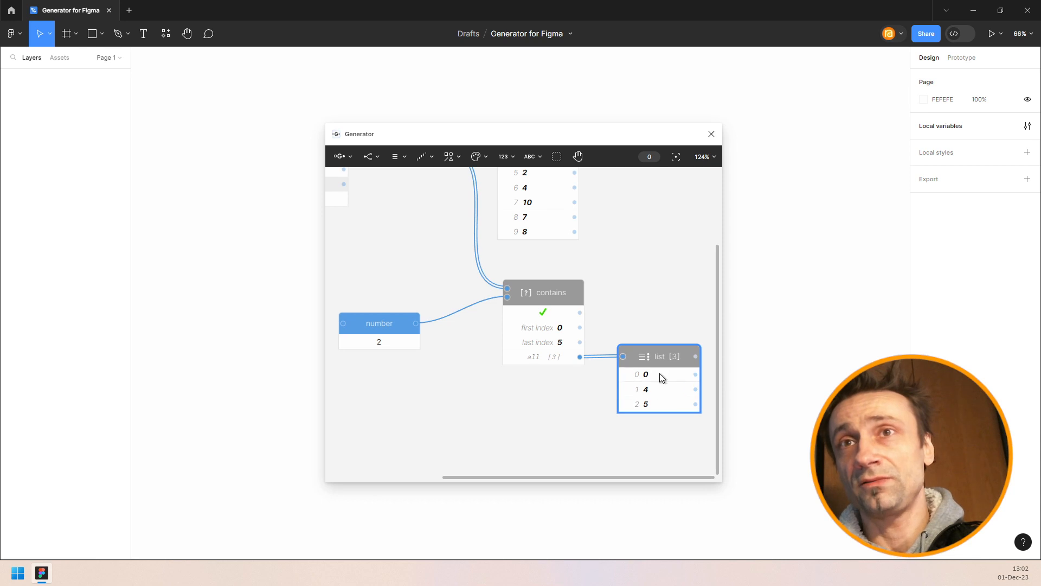
Delete all the nodes of the random, freeze, list and Contains example from the Generator graph.
scroll(633, 286, down, 5)
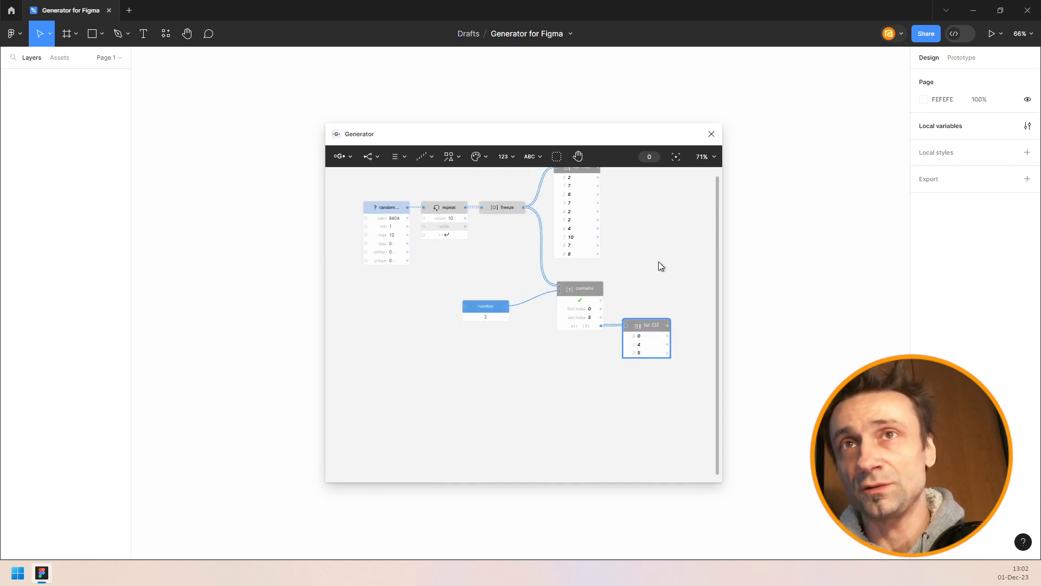
scroll(623, 259, up, 2)
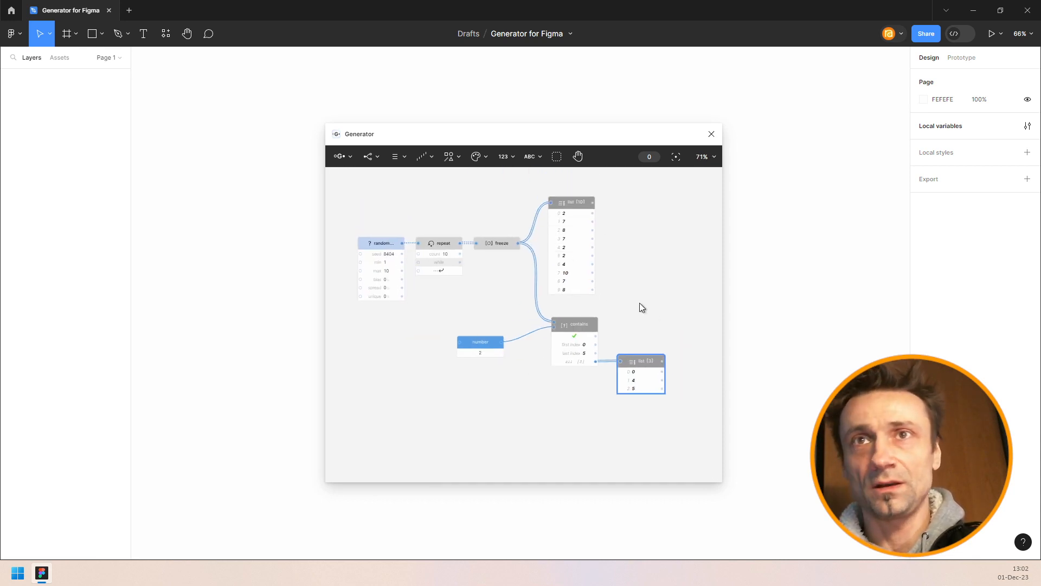
scroll(640, 304, up, 2)
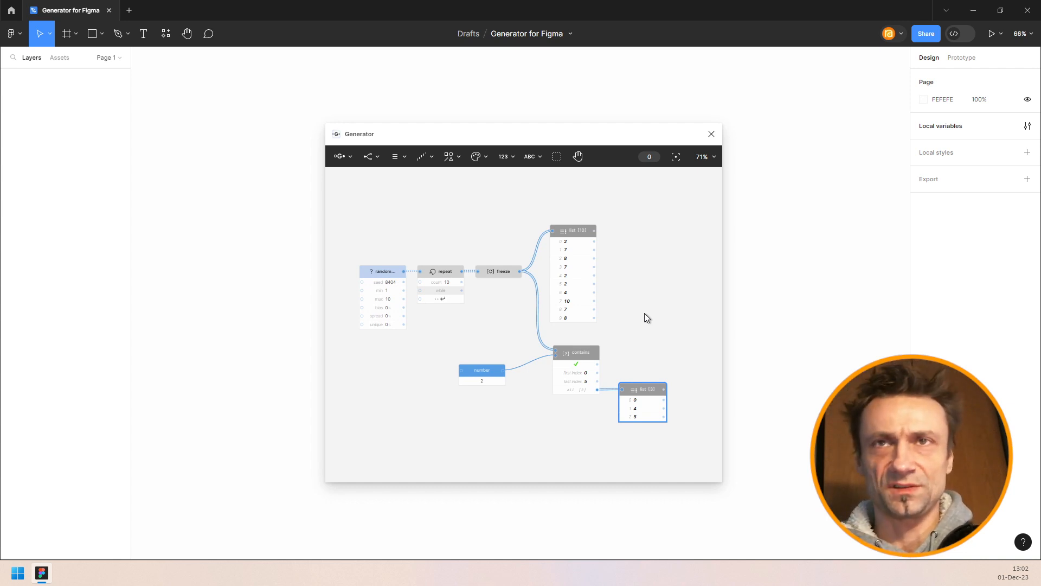
drag(458, 338, 692, 449)
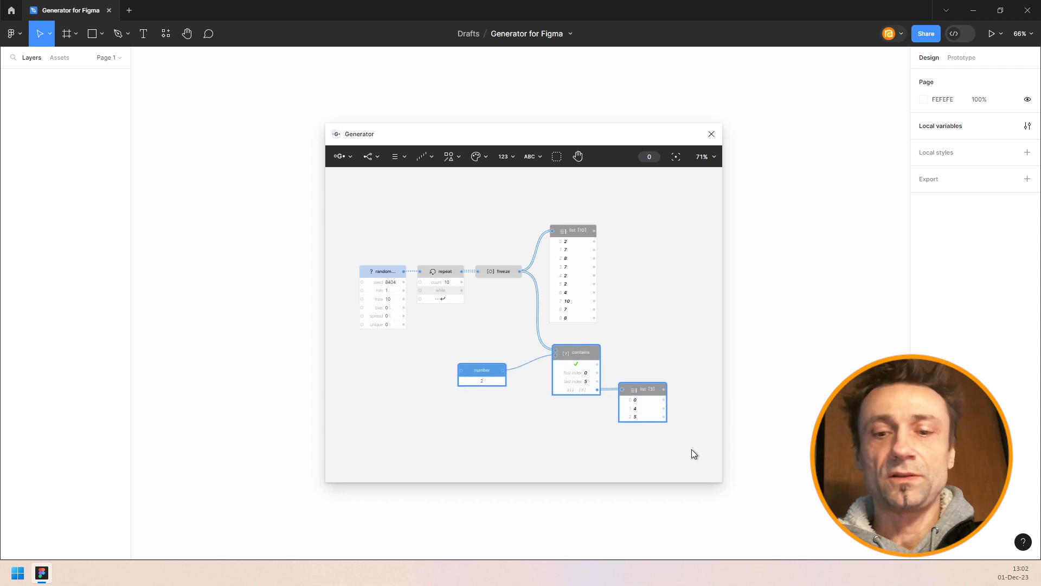
key(Delete)
drag(647, 194, 371, 353)
key(Delete)
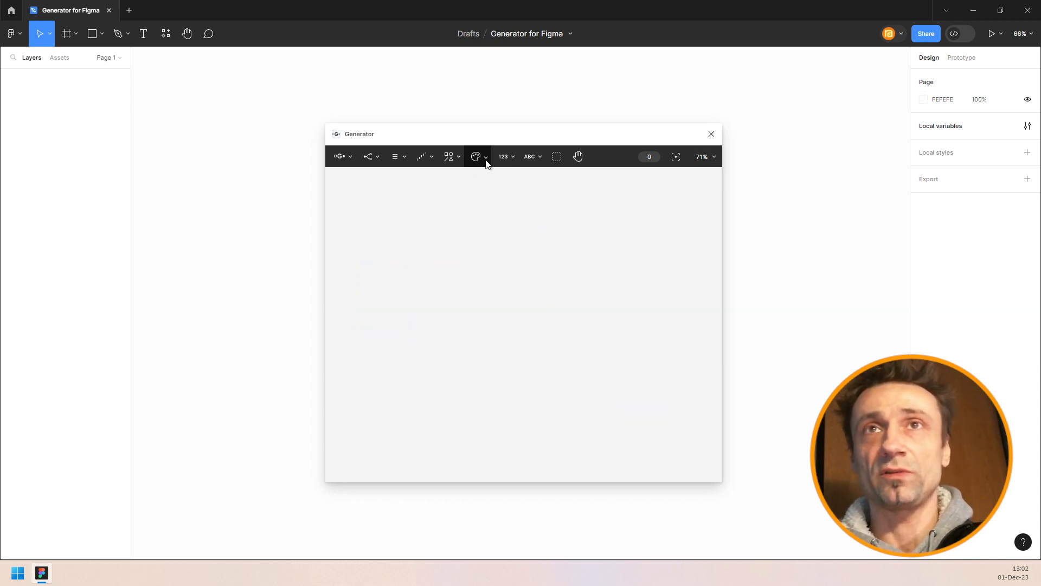
Add a Rectangle shape node and a Trapeze shape node to the empty graph.
click(450, 158)
mouse_move(458, 184)
click(528, 185)
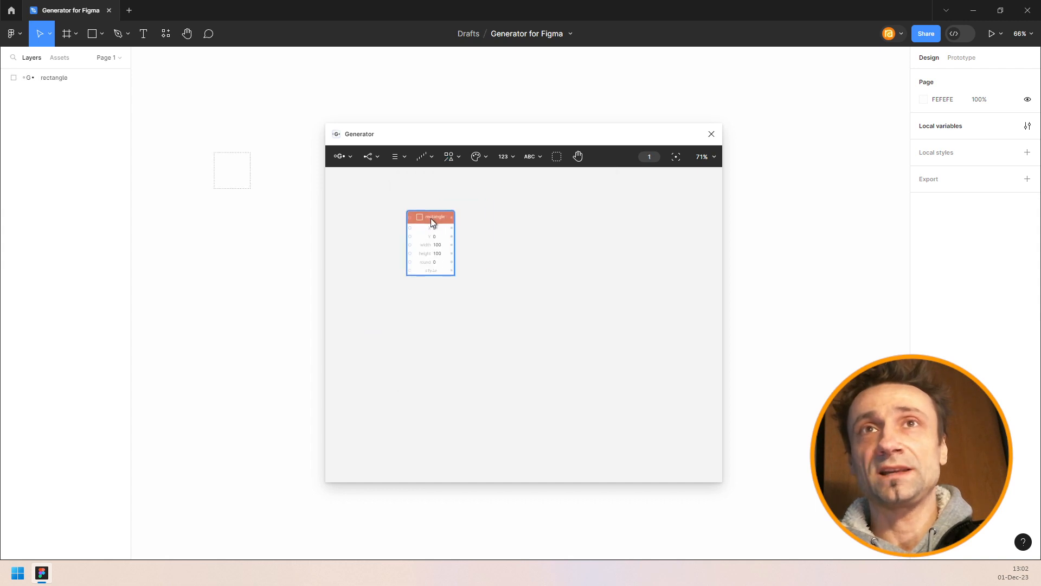
click(450, 157)
mouse_move(455, 186)
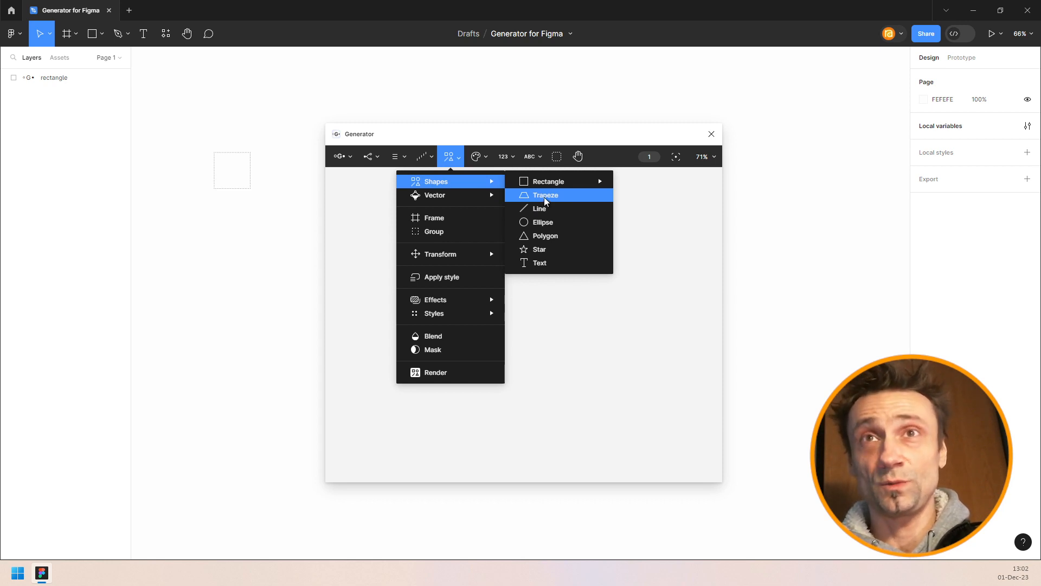
click(545, 201)
click(545, 360)
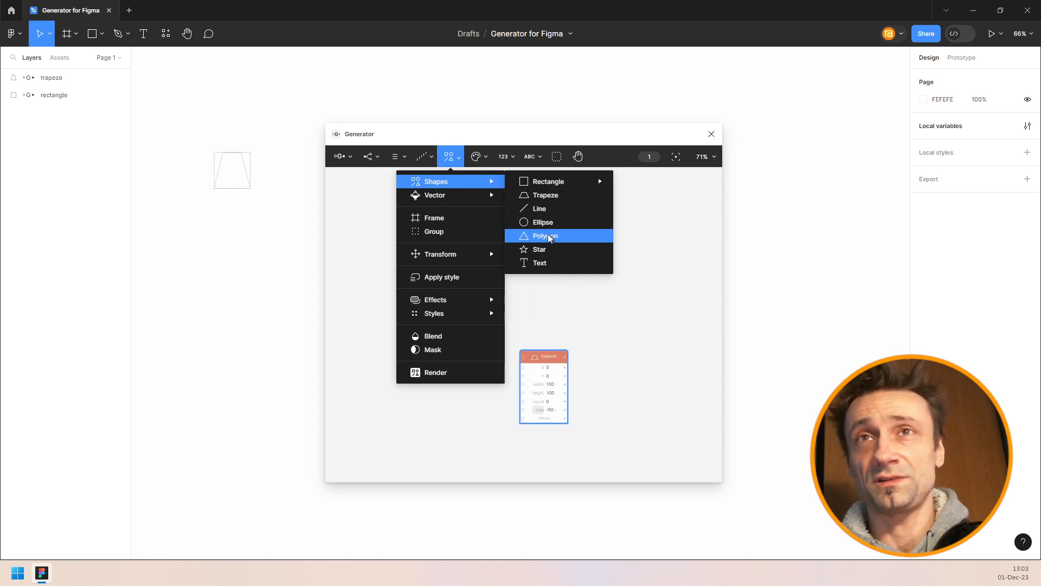
Discard the unneeded Line node, and add an Ellipse node and a Polygon node beside the trapeze node.
click(548, 211)
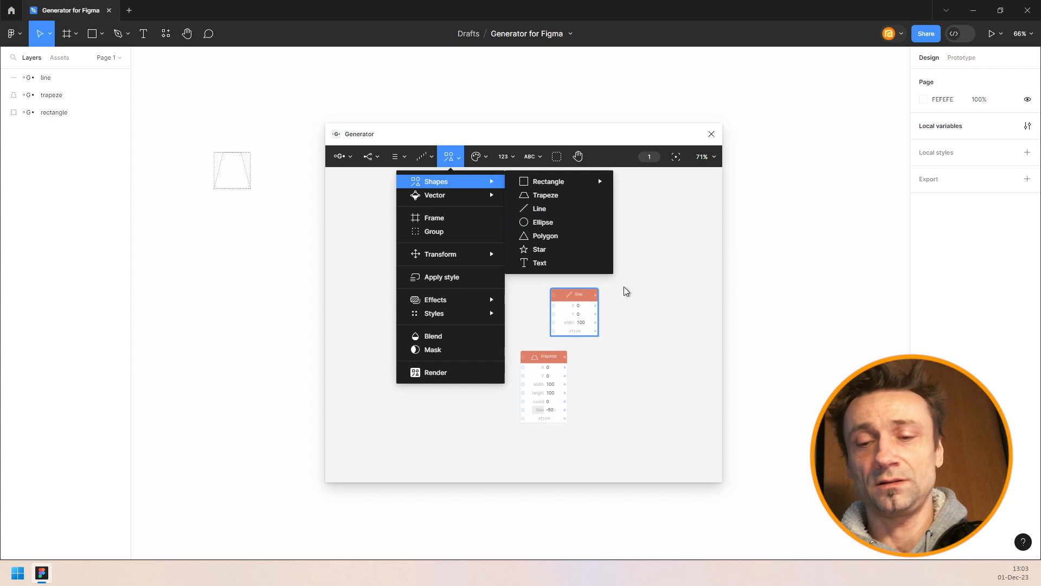
key(Escape)
click(569, 224)
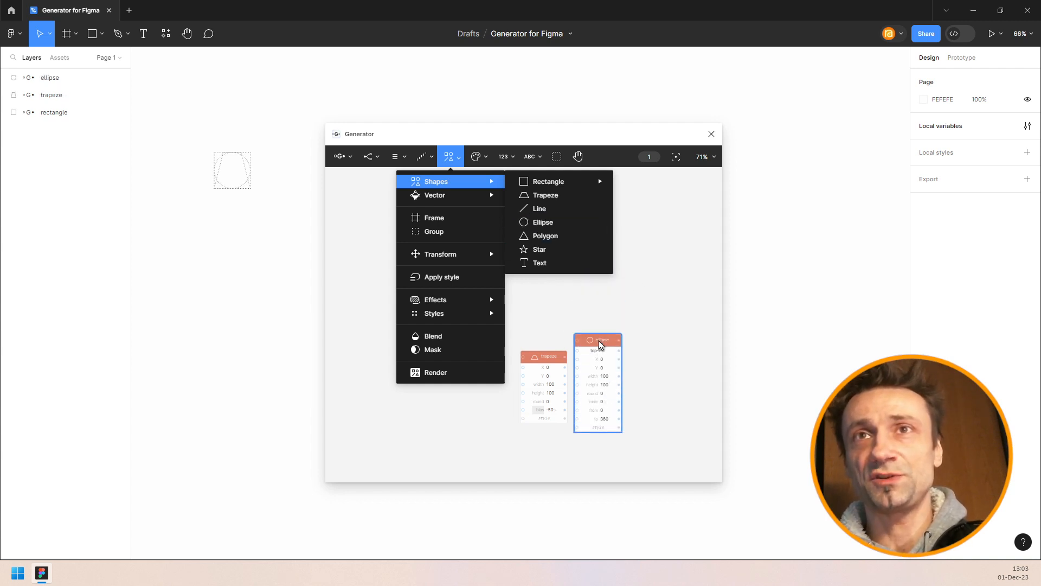
click(599, 341)
click(548, 235)
click(663, 344)
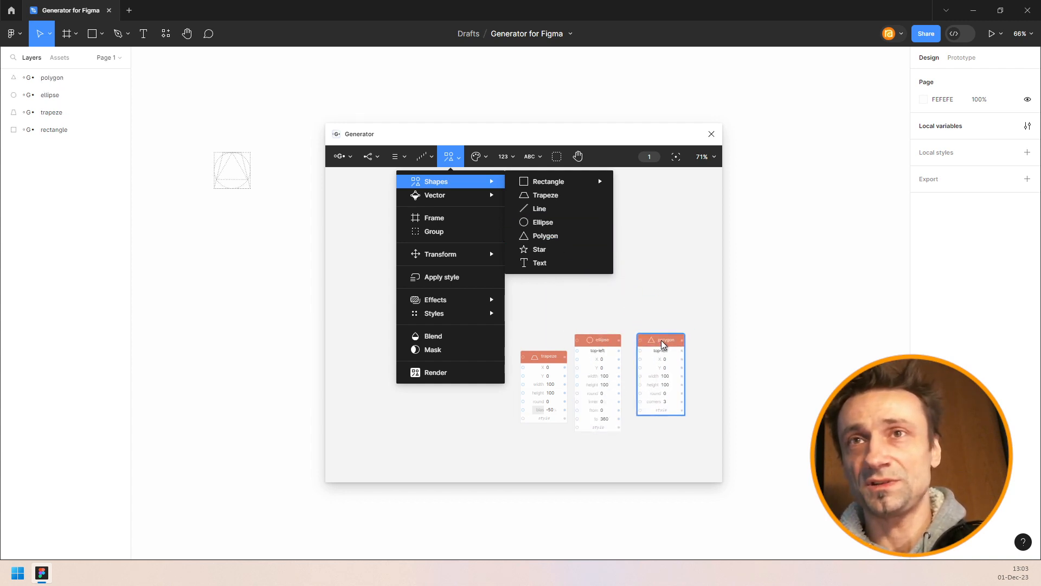
click(639, 300)
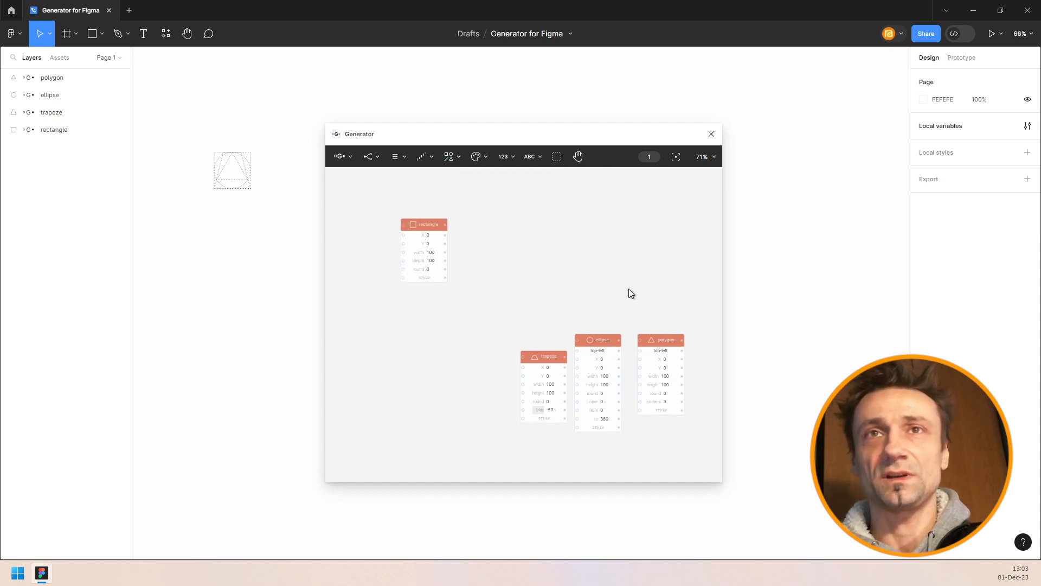
Stack the trapeze and ellipse nodes below the rectangle node.
drag(545, 354, 429, 300)
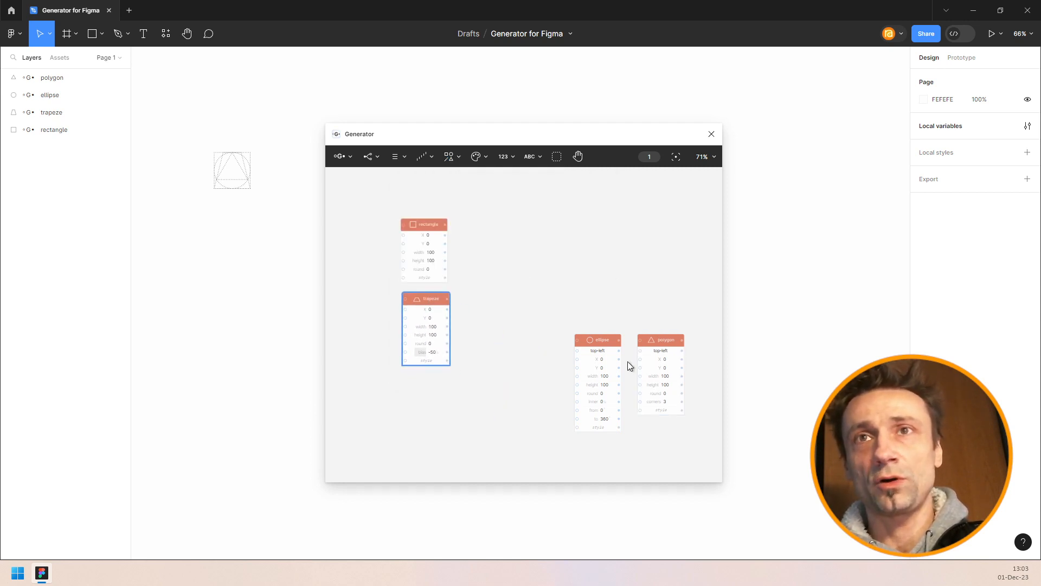
drag(589, 341, 449, 384)
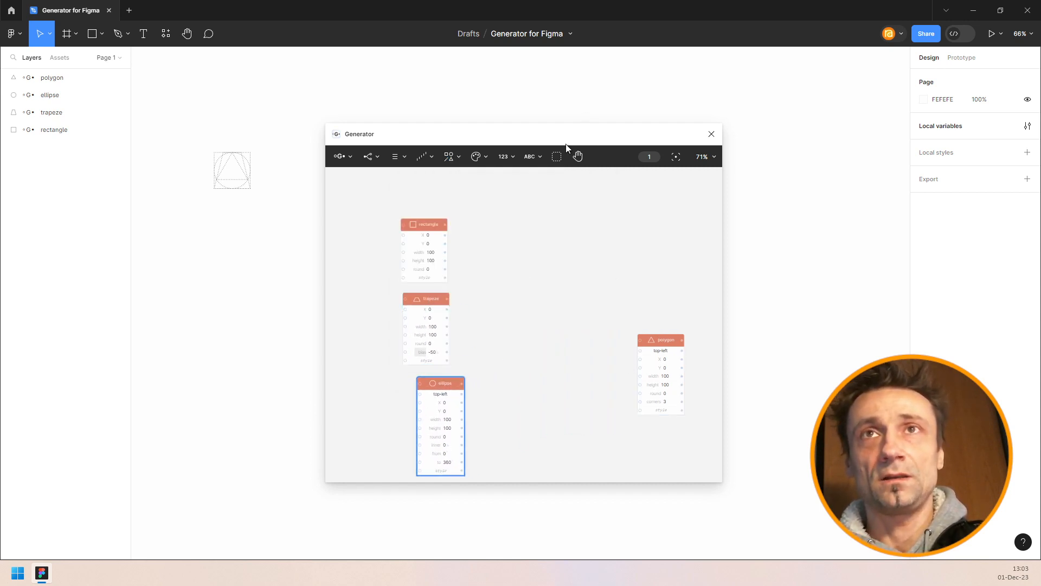
Move the Generator window away from the generated shapes and enlarge the shapes on the Figma canvas.
drag(566, 148, 324, 135)
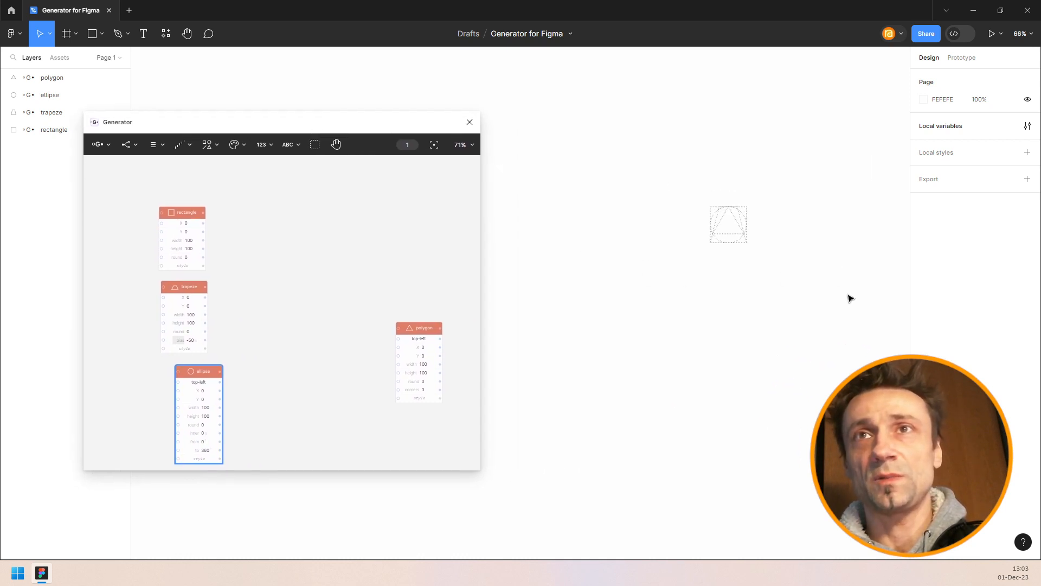
scroll(748, 168, up, 5)
scroll(689, 244, down, 3)
scroll(618, 214, right, 2)
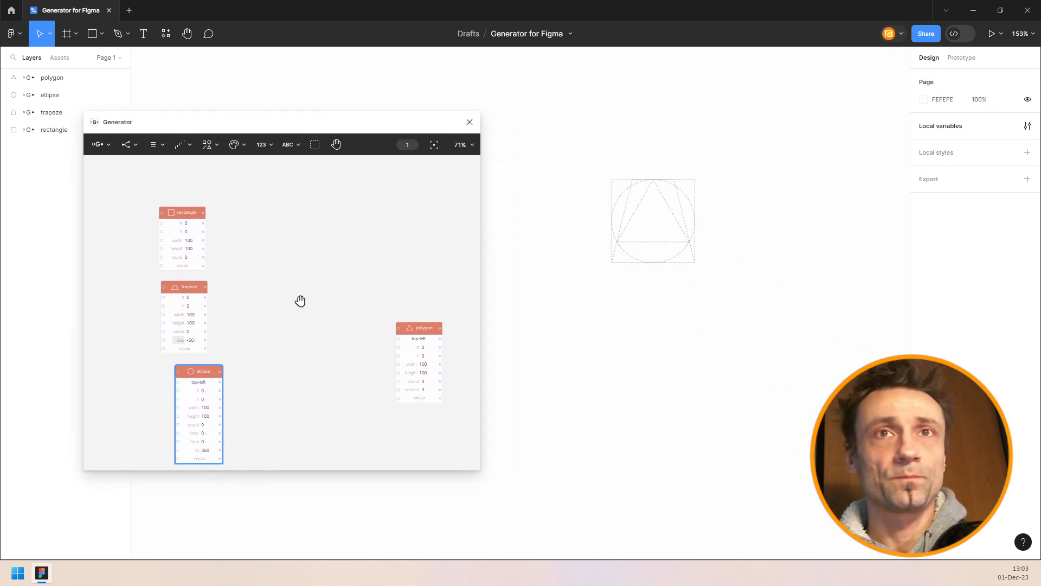
Arrange the rectangle, trapeze, ellipse and polygon nodes side by side in one row.
drag(300, 301, 344, 266)
drag(475, 298, 319, 342)
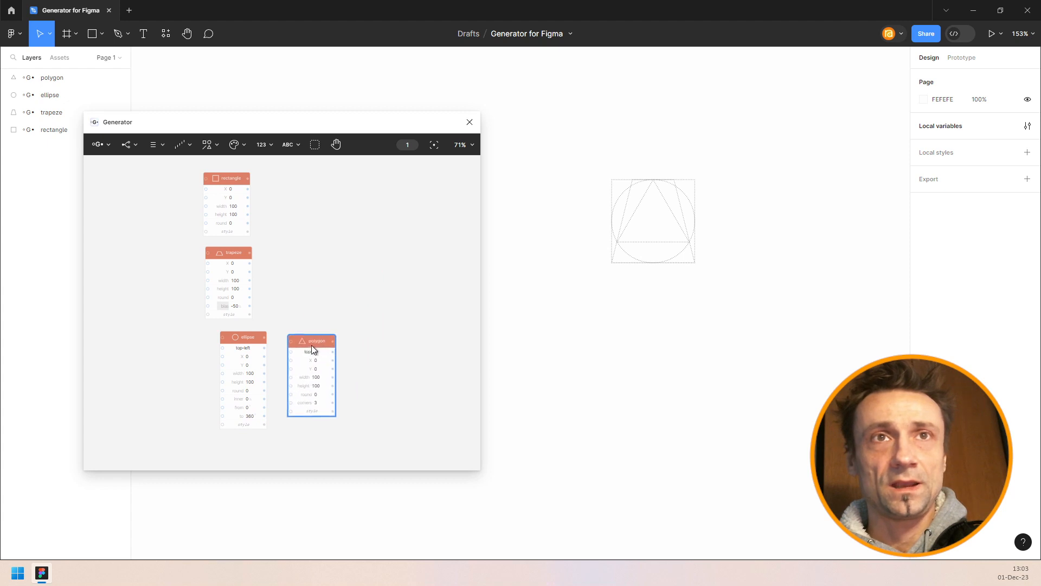
scroll(338, 258, down, 3)
drag(399, 311, 240, 183)
drag(330, 247, 300, 188)
drag(348, 307, 353, 183)
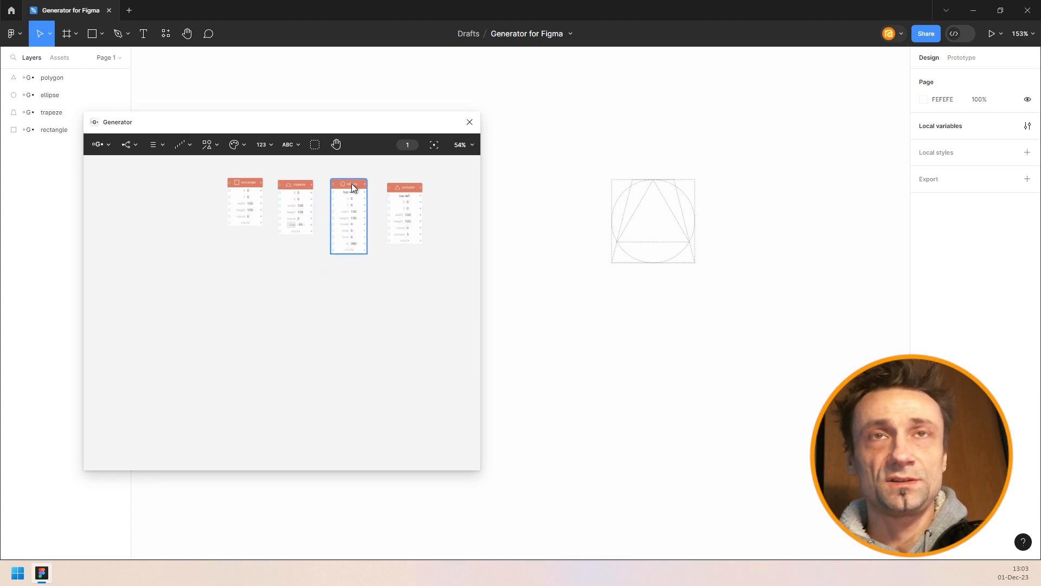
Add a blue Color node below the shapes and connect it to the style inputs of the rectangle, trapeze, ellipse and polygon nodes.
click(234, 145)
mouse_move(272, 171)
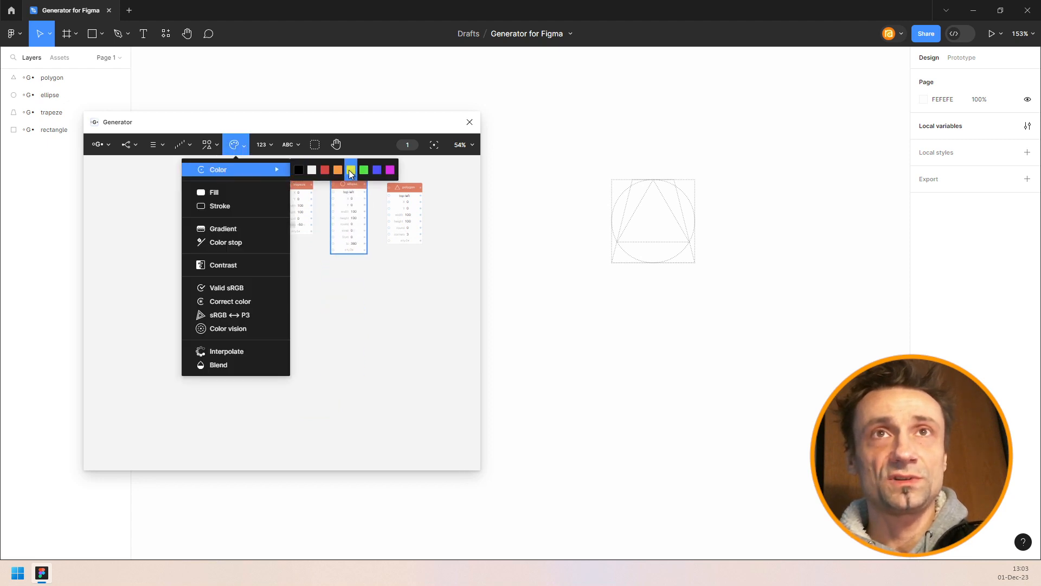
click(378, 170)
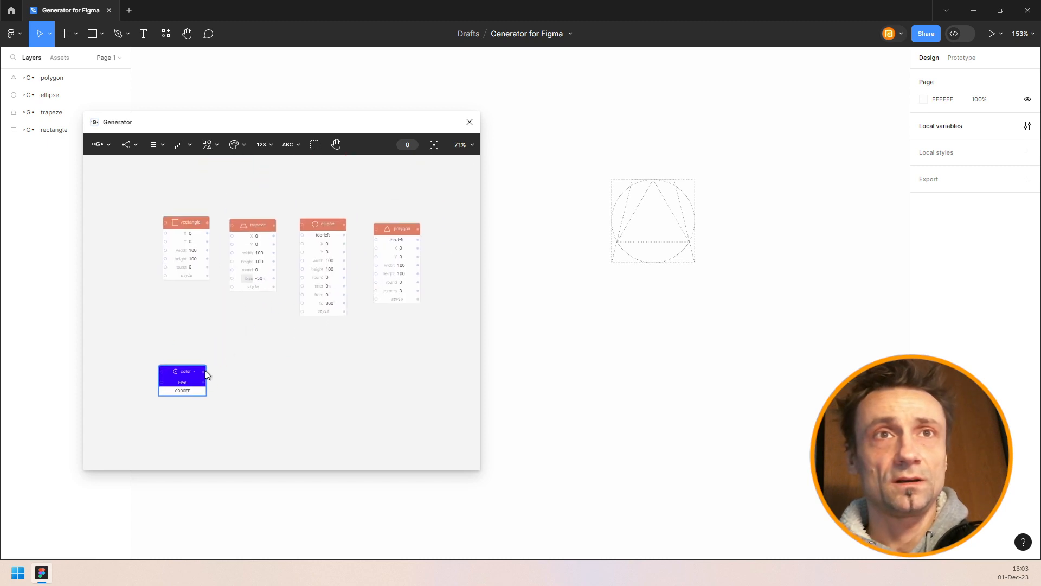
drag(206, 373, 194, 275)
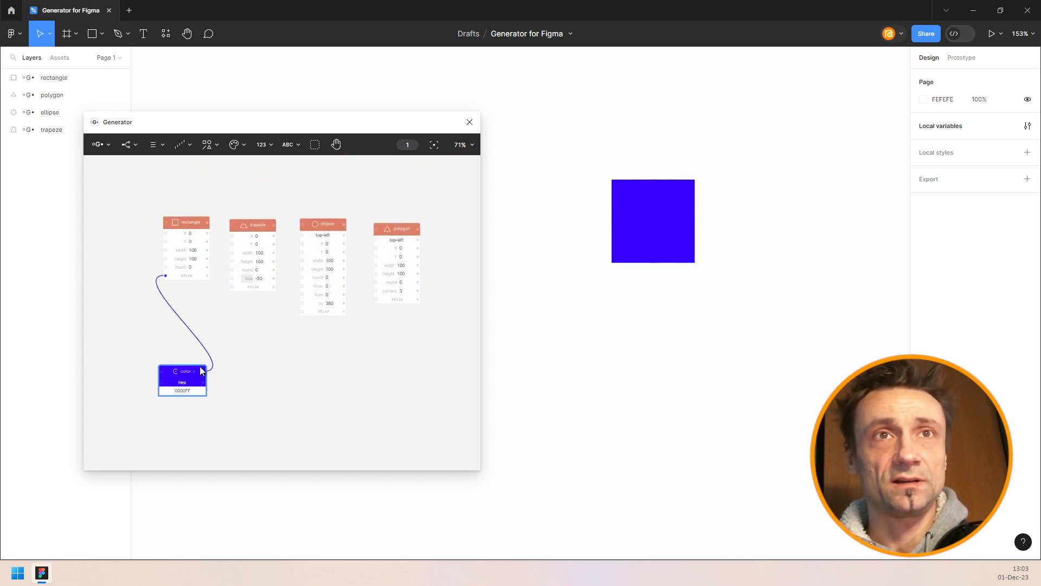
drag(242, 298, 251, 289)
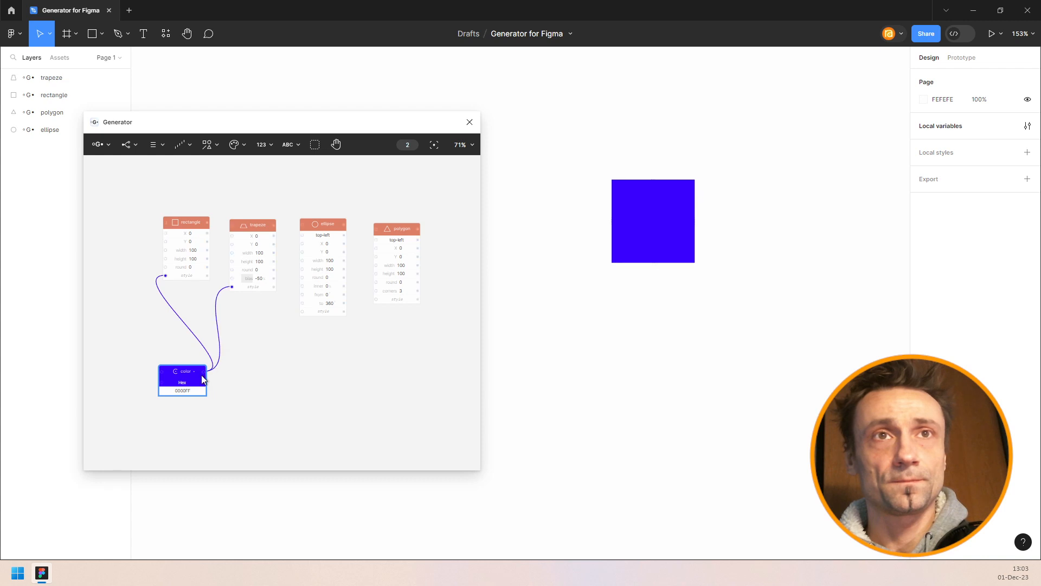
drag(206, 373, 304, 312)
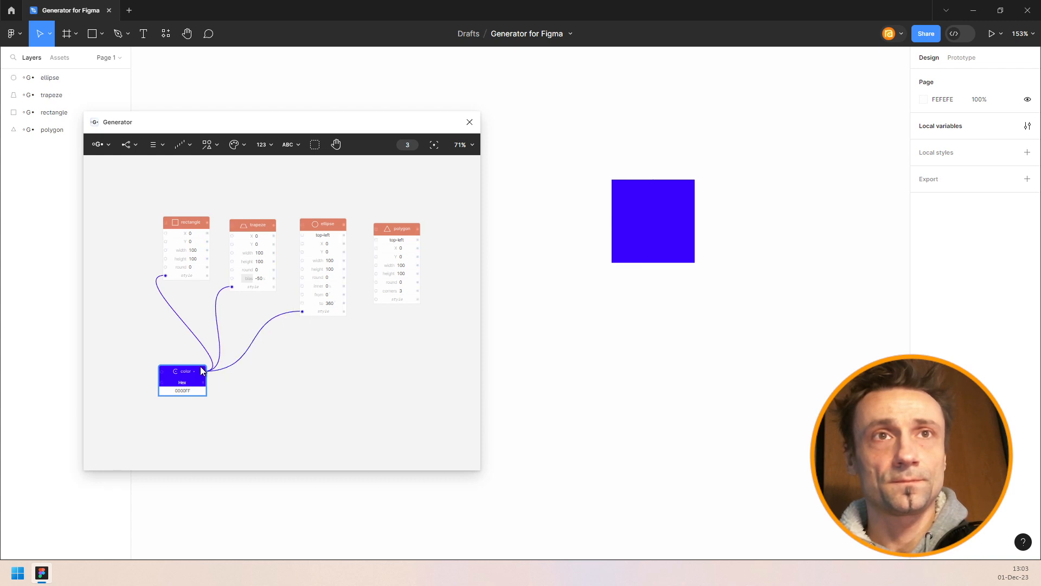
drag(207, 371, 400, 303)
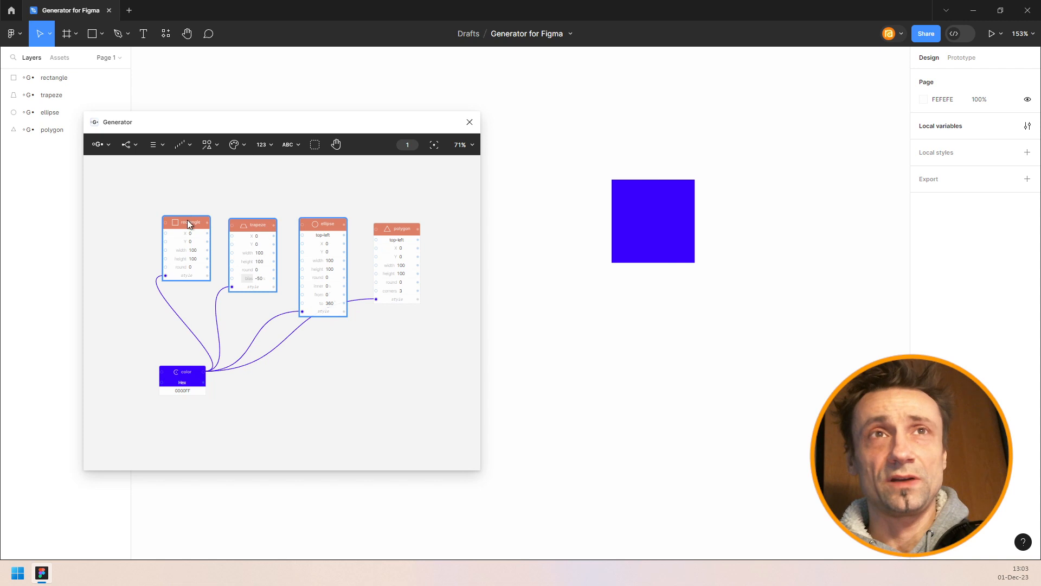
Preview the trapeze, ellipse and polygon outputs one at a time by activating each node.
click(246, 223)
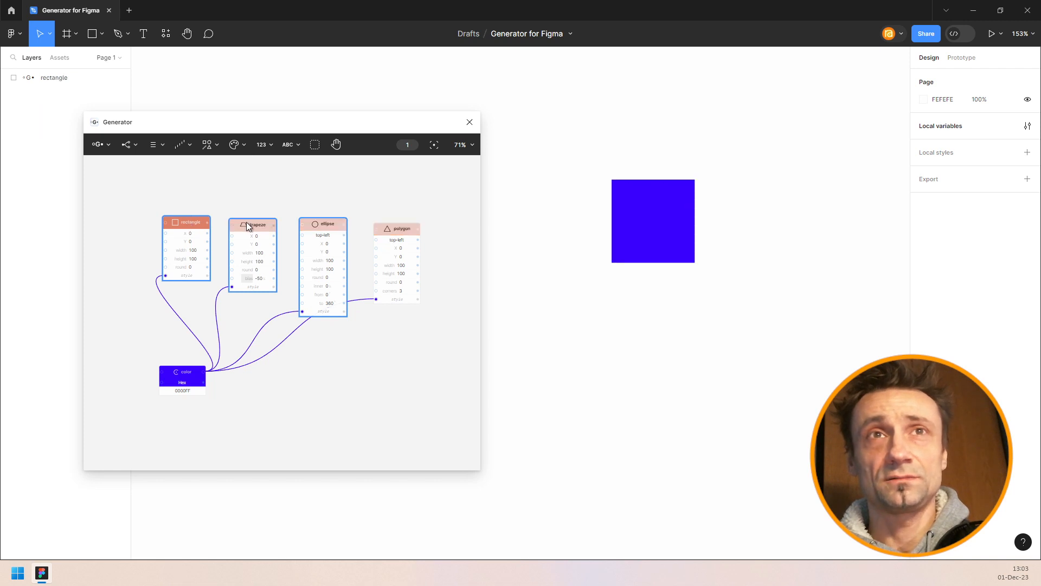
click(326, 221)
click(395, 228)
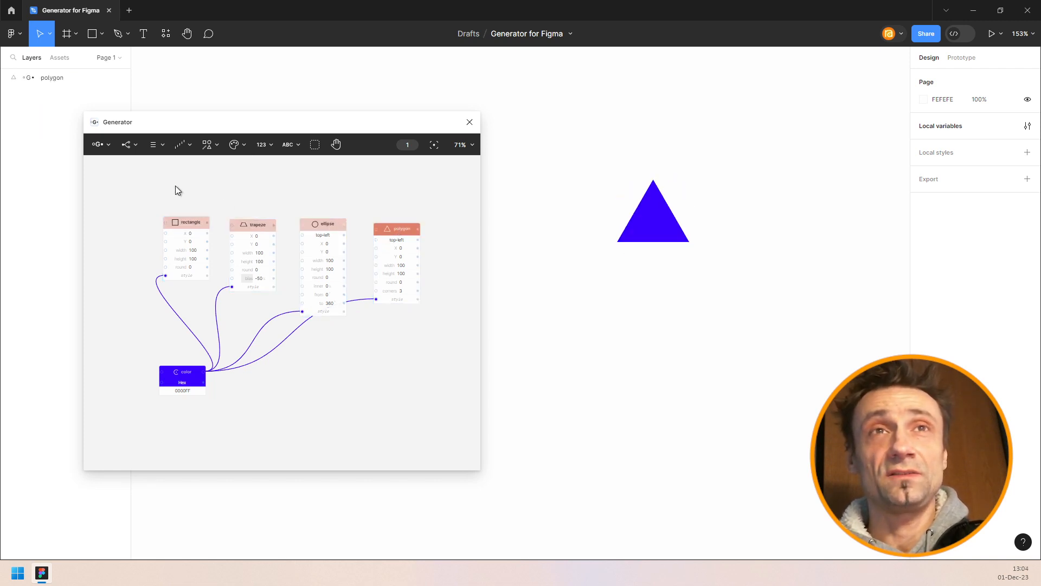
Combine the outputs of all four shape nodes with a Combine node placed beyond the polygon node.
drag(174, 186, 429, 240)
click(154, 146)
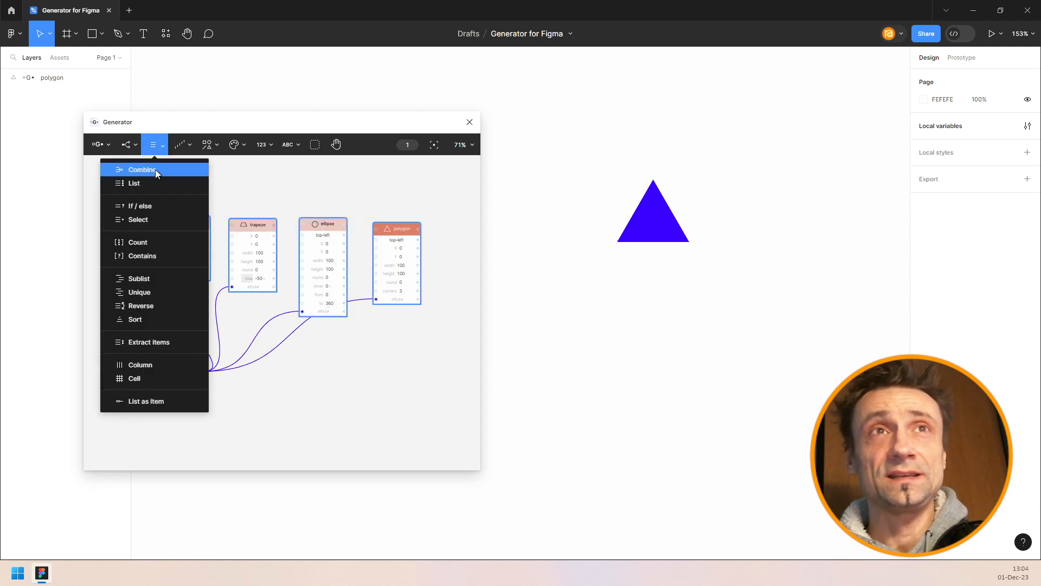
click(155, 170)
drag(347, 234, 383, 275)
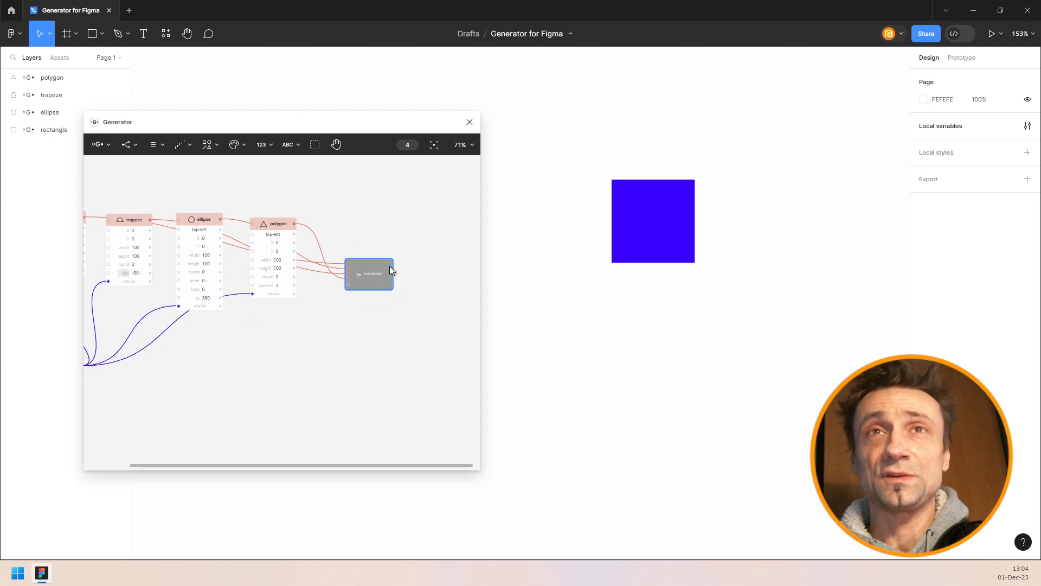
Add a Select node fed by the Combine node, placed right beside it.
click(154, 144)
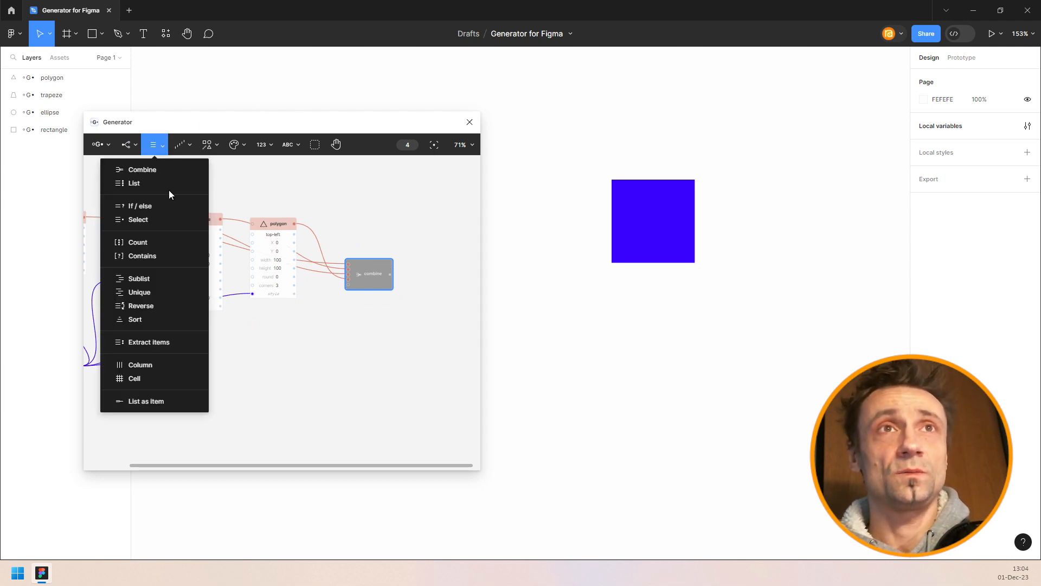
click(164, 222)
scroll(440, 273, up, 5)
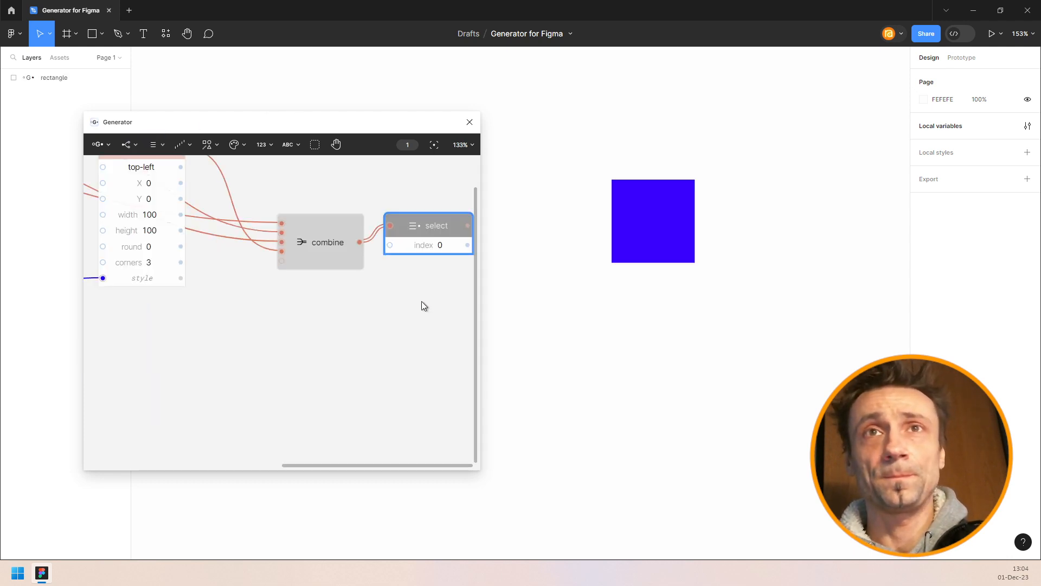
Raise the Select node's index to 3 to output the polygon, and switch it back to the rectangle.
drag(376, 237, 386, 244)
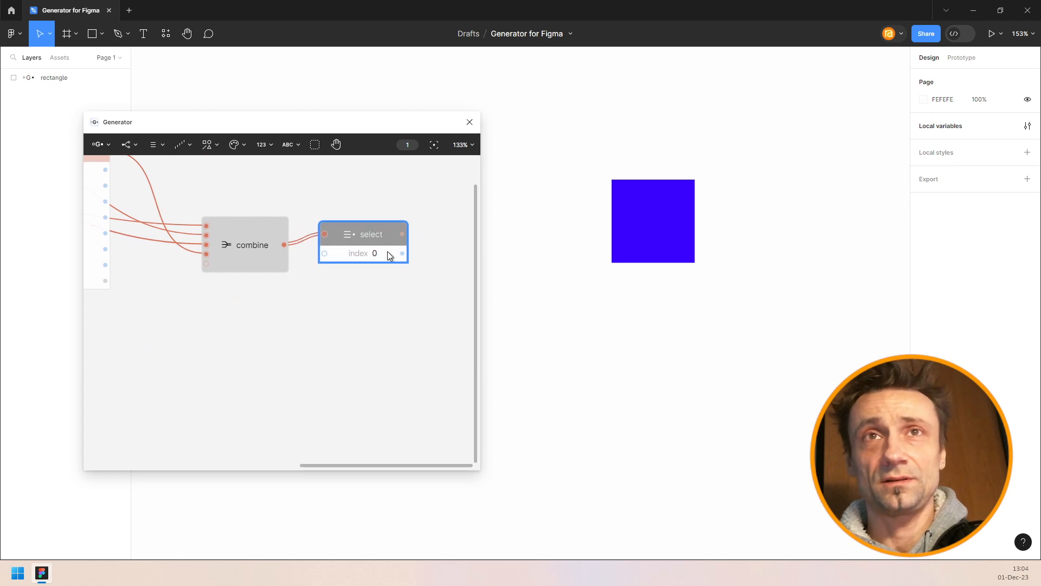
scroll(386, 258, up, 3)
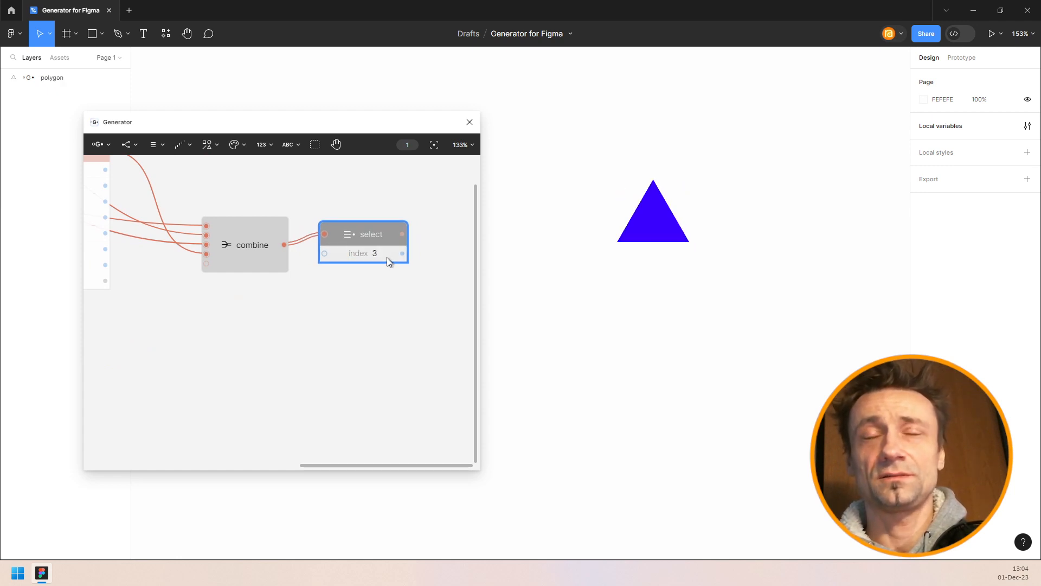
drag(468, 239, 460, 233)
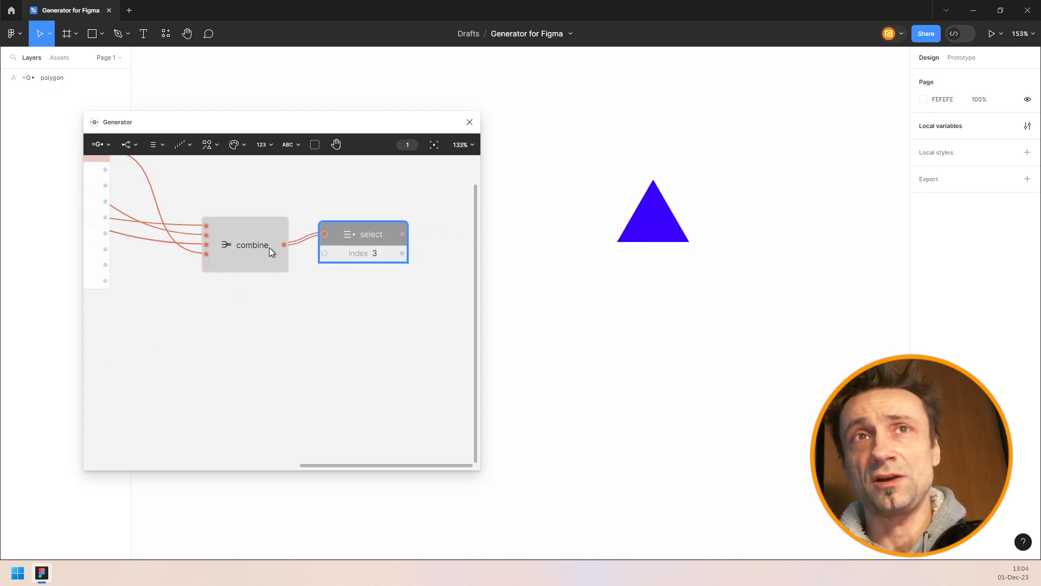
drag(372, 188, 325, 199)
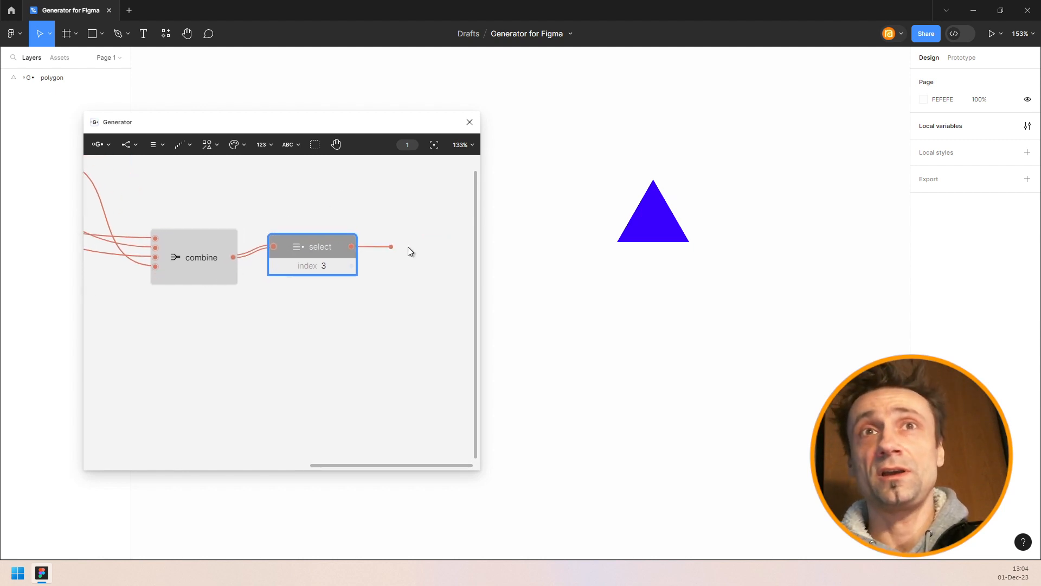
drag(407, 251, 434, 246)
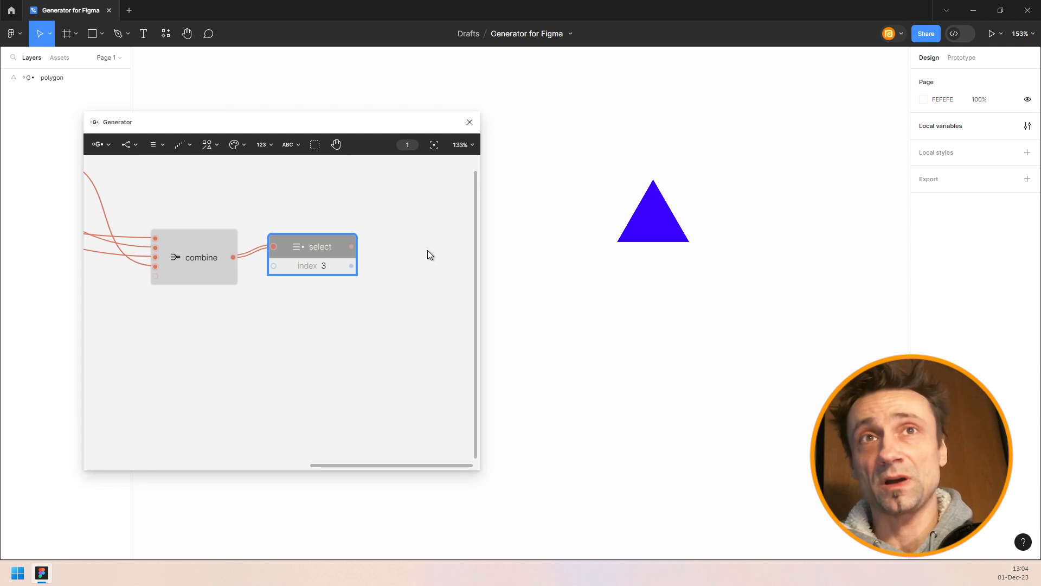
scroll(329, 266, down, 3)
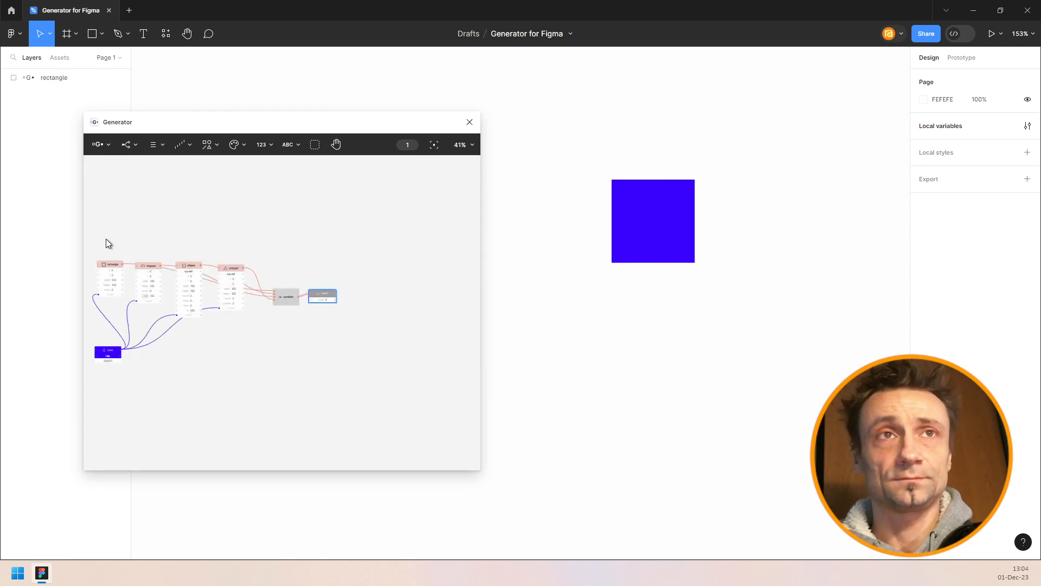
Clear all nodes from the Generator graph and add a Random node.
drag(105, 239, 359, 356)
key(Delete)
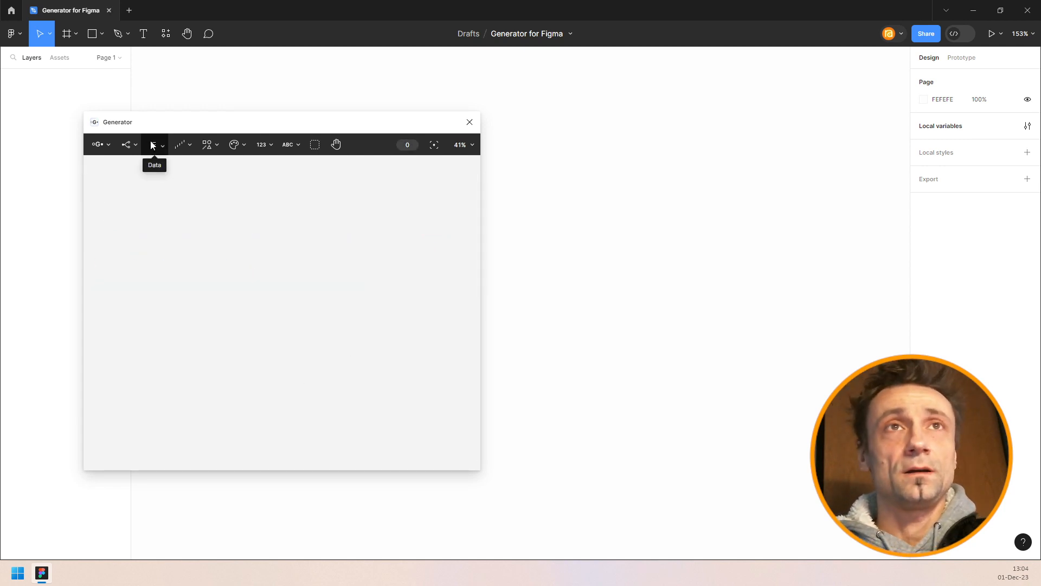
click(182, 144)
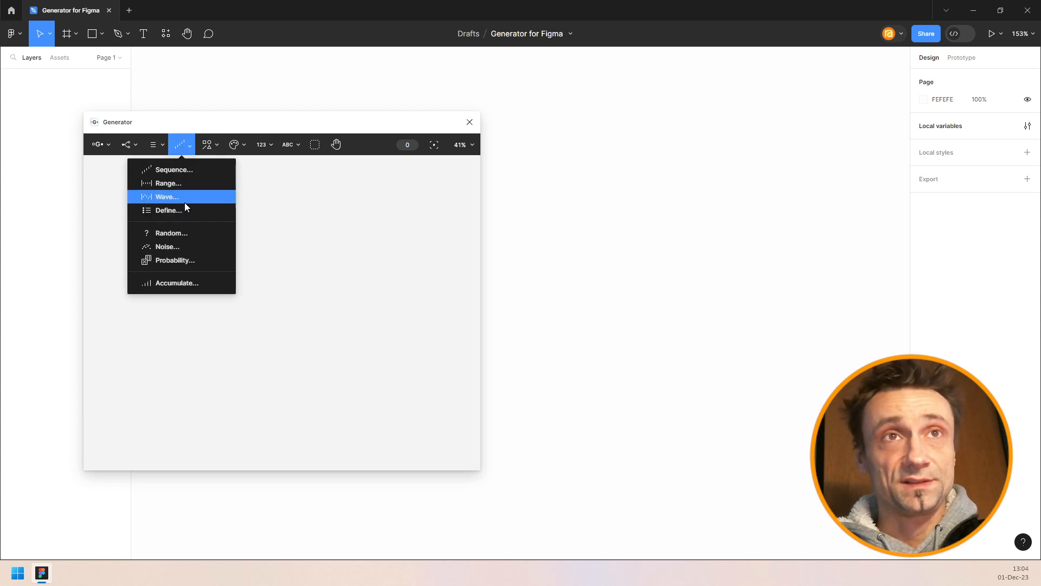
click(188, 232)
scroll(275, 272, up, 5)
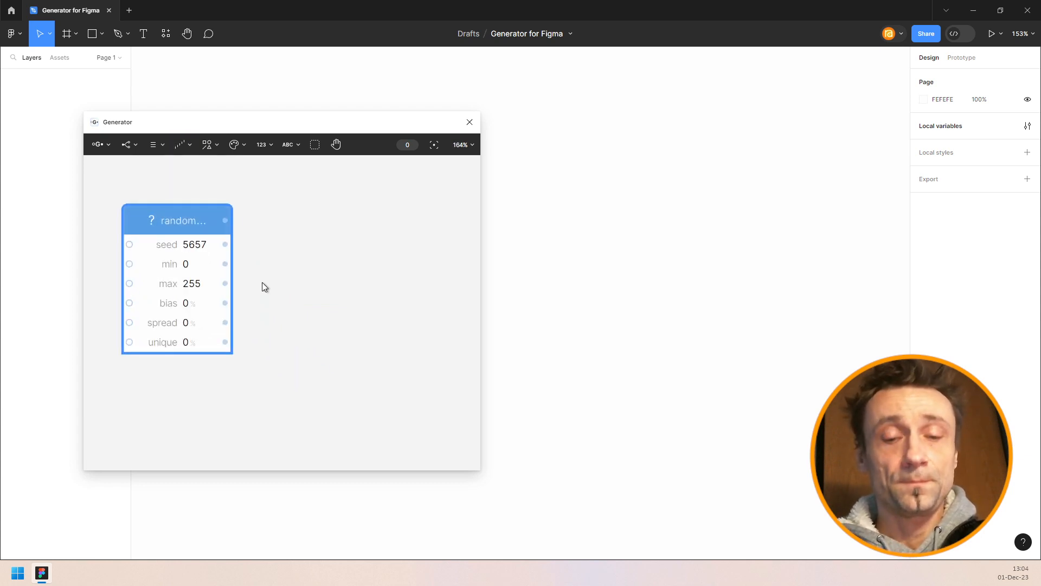
Add a Repeat node after the Random node, followed by a Freeze node.
key(ctrl+/)
text(repeat)
key(Return)
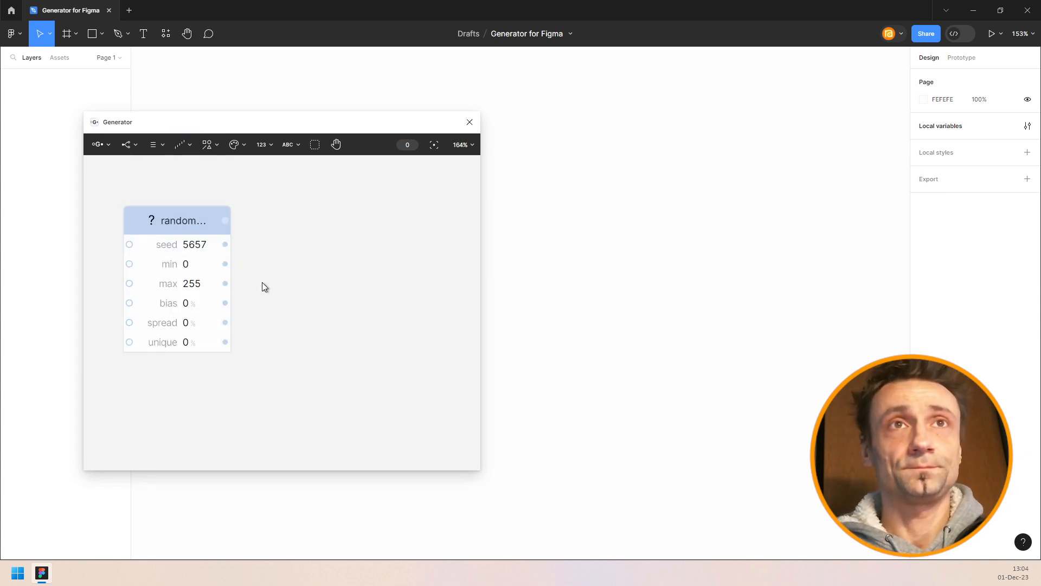
key(ctrl+/)
text(lis)
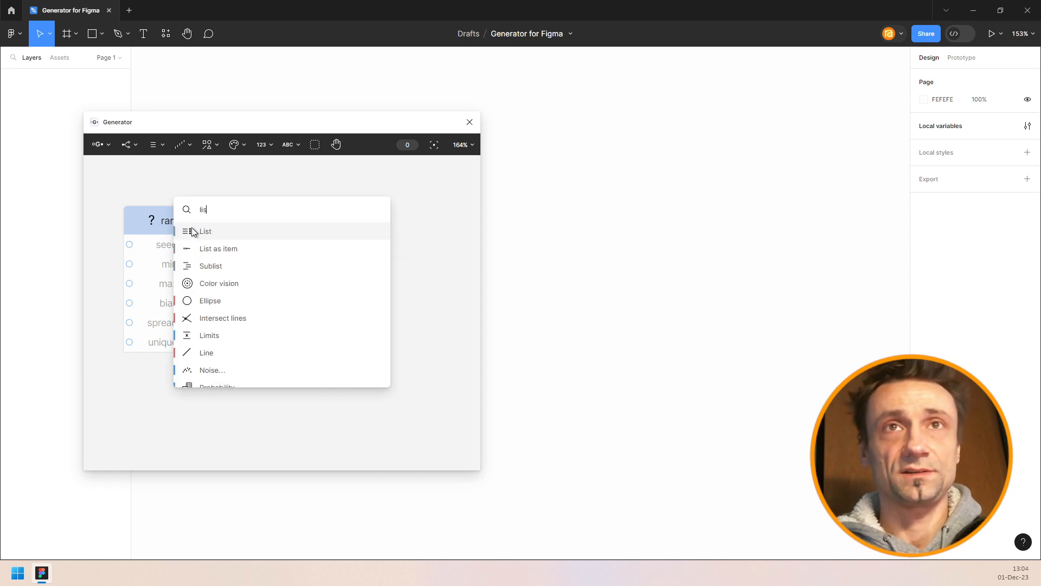
text(t)
key(BackSpace)
key(BackSpace)
key(BackSpace)
key(BackSpace)
text(free)
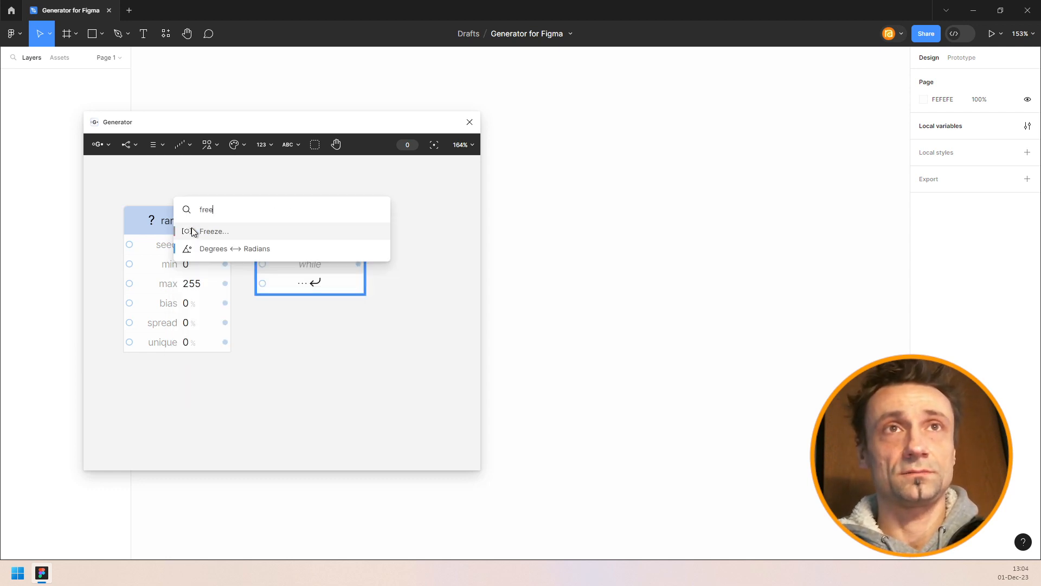
key(Return)
scroll(312, 243, down, 2)
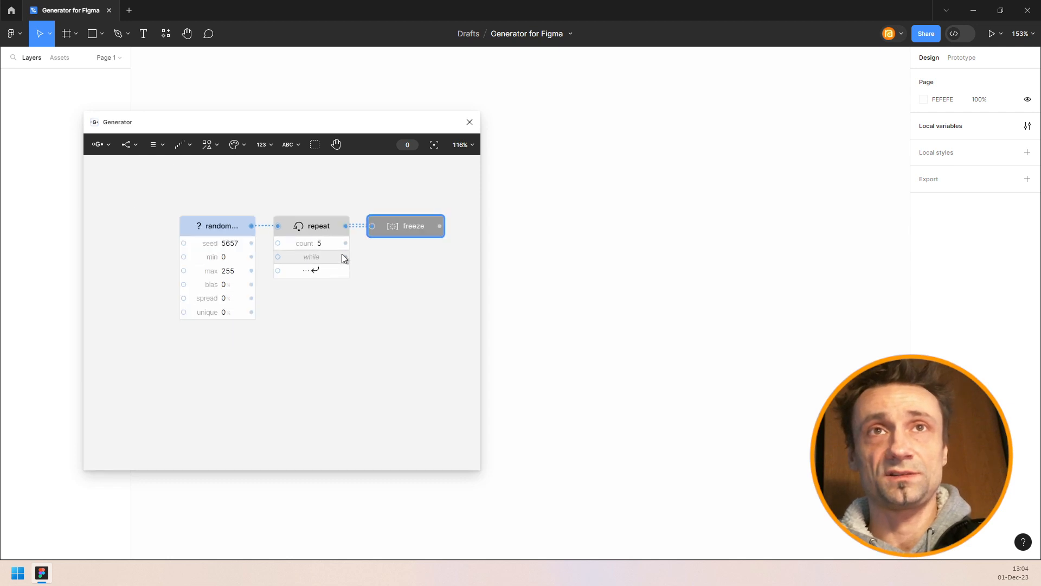
Add a List node after the Freeze node to show the frozen random values.
drag(358, 268, 272, 312)
scroll(287, 308, down, 2)
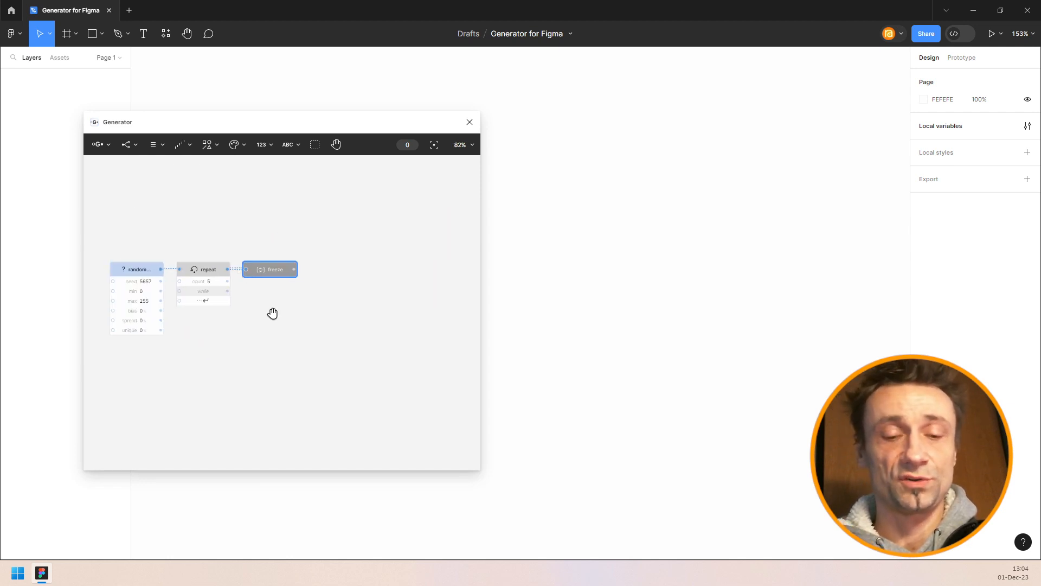
key(ctrl+/)
text(list)
key(Return)
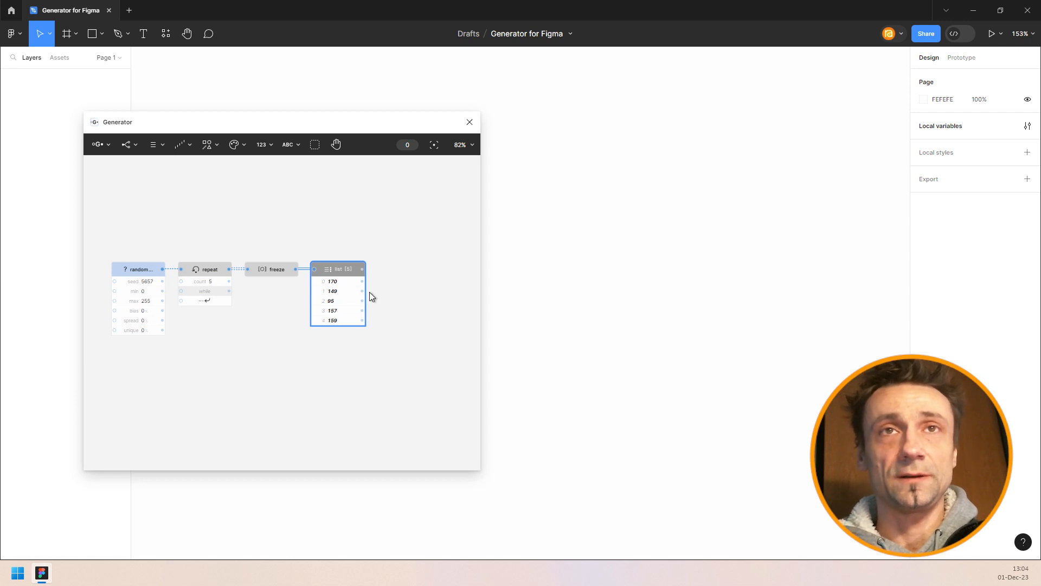
Set the Repeat node's count to 10 and the Random node's max to 10.
scroll(215, 280, up, 5)
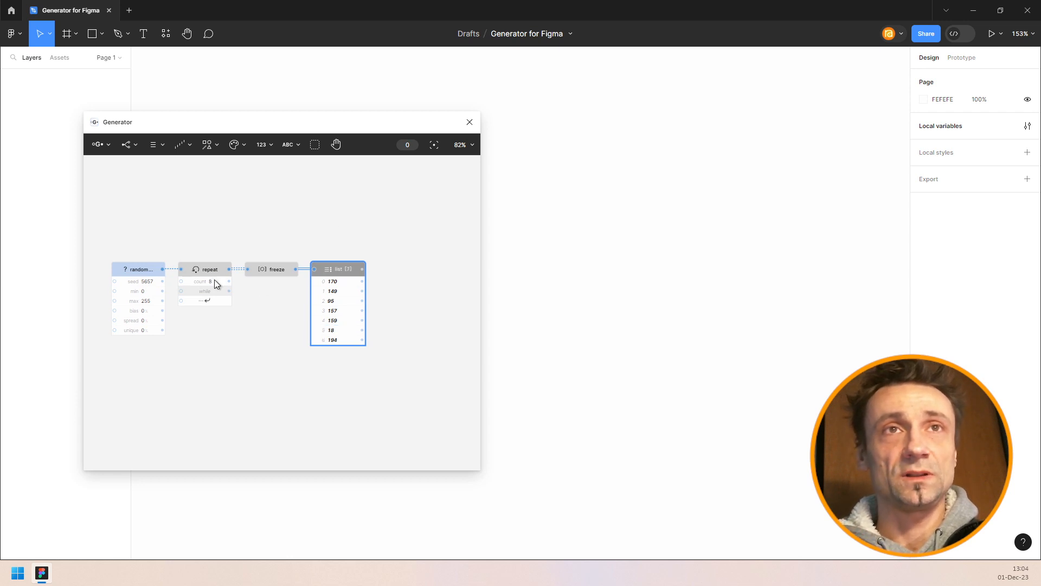
click(153, 301)
text(10)
key(Return)
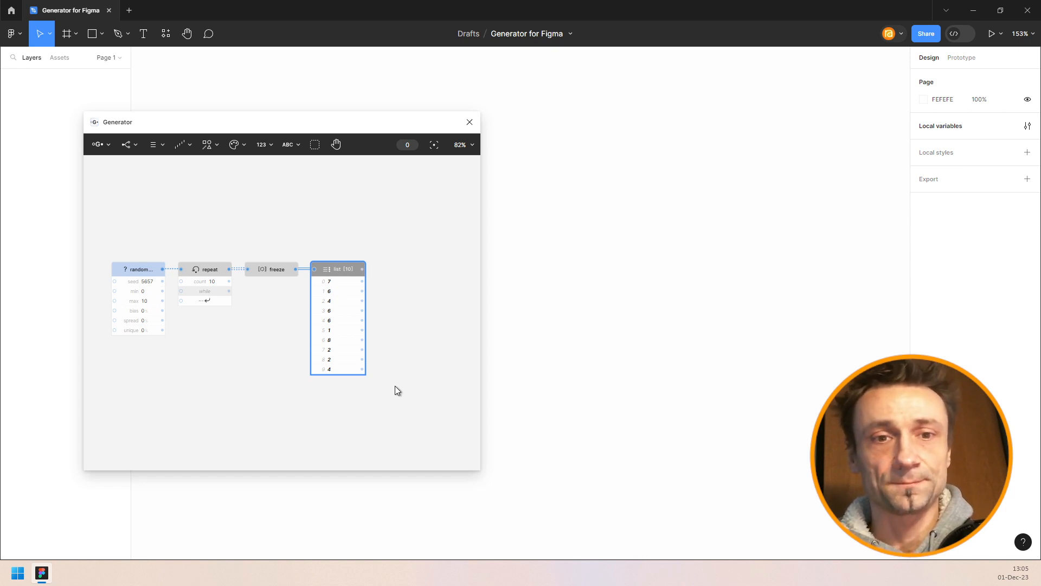
Add a Sublist node after the ten-item list and show its output in a second List node.
drag(387, 329, 310, 307)
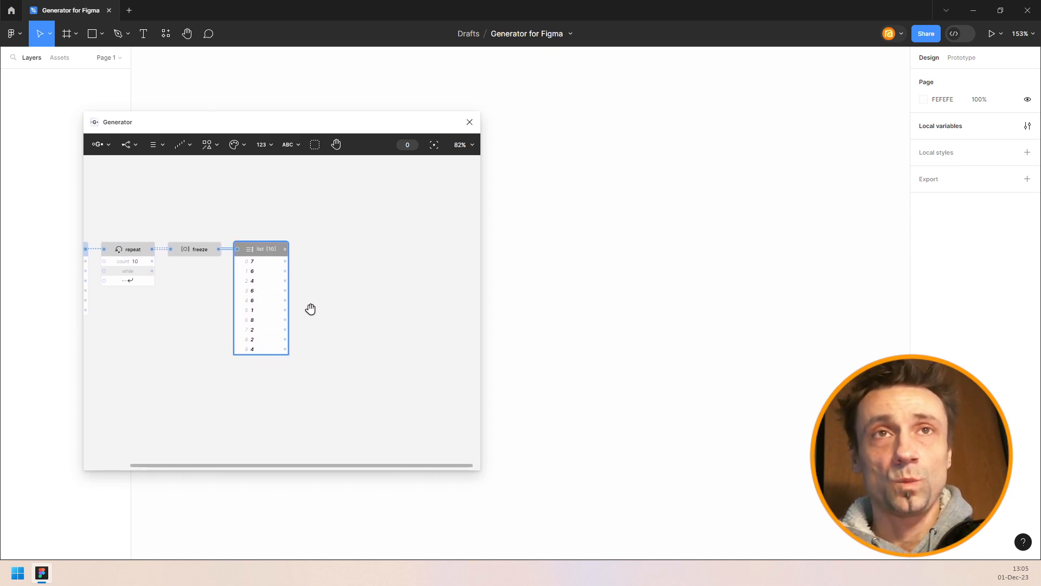
scroll(311, 305, up, 5)
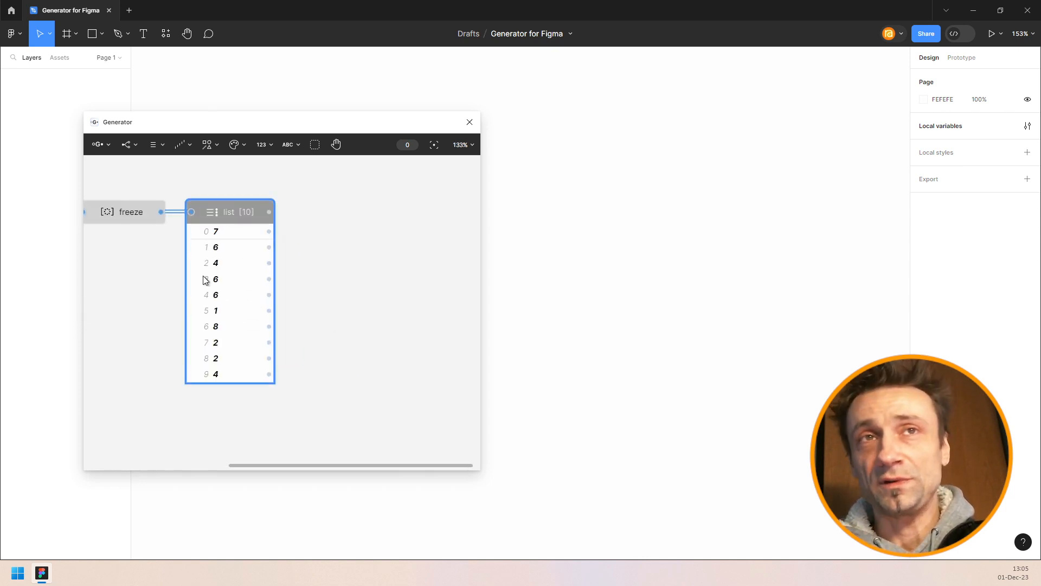
click(158, 148)
click(167, 278)
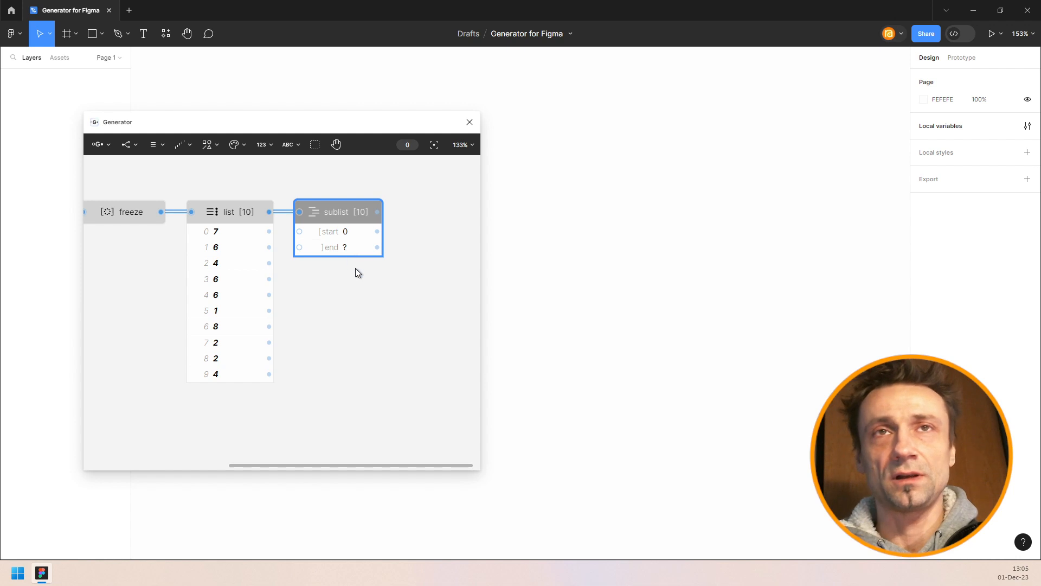
scroll(356, 268, down, 3)
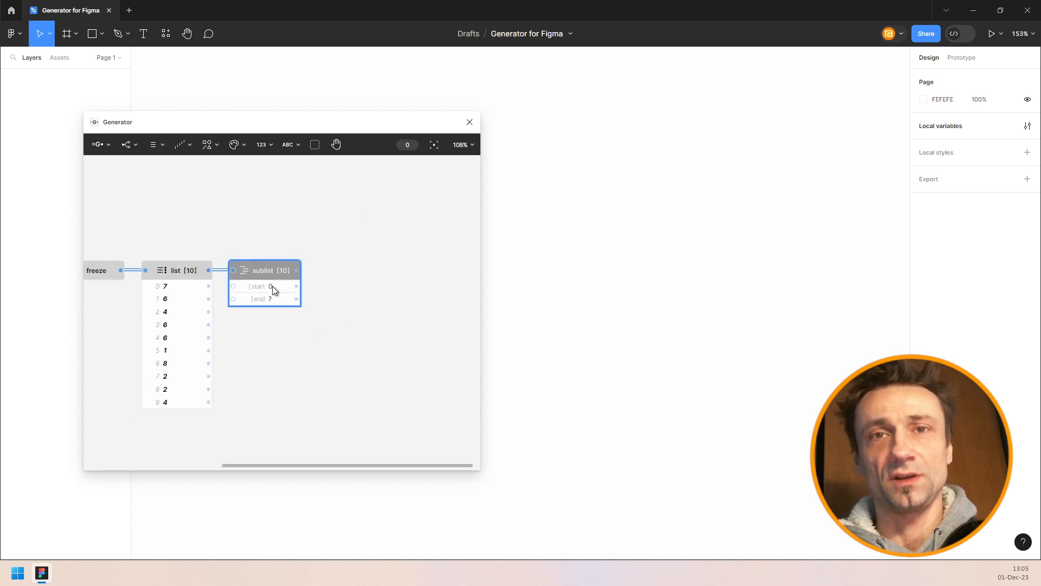
key(ctrl+slash)
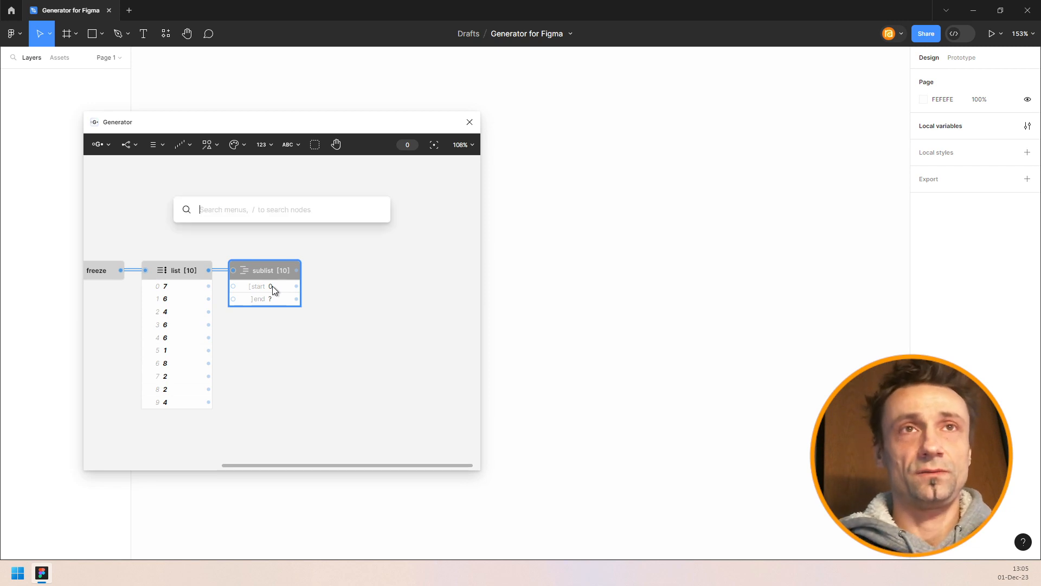
text(list)
key(Return)
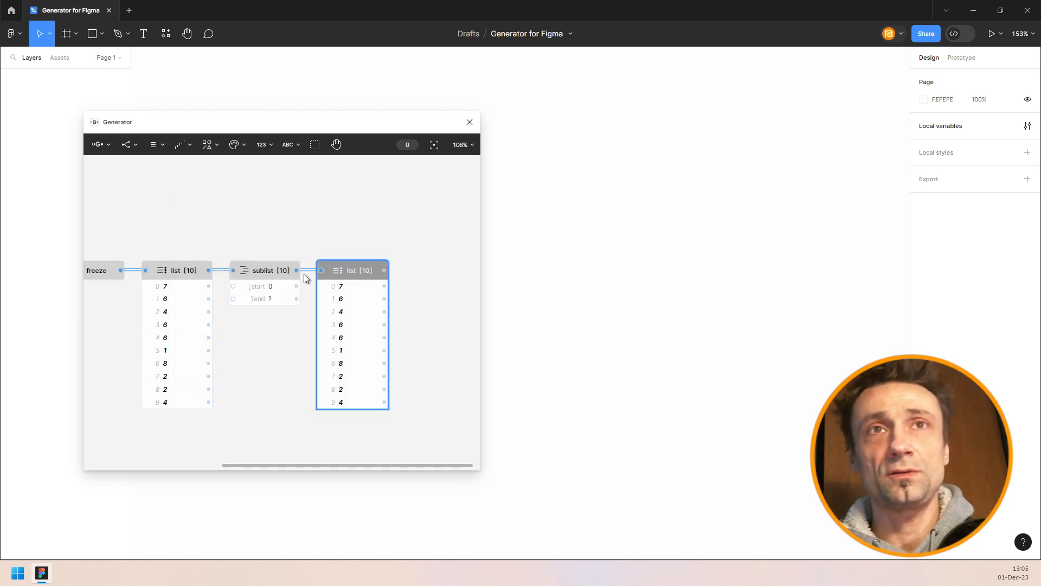
Set the Sublist node's start to 2 and end to 6, and compare its output with the original list.
scroll(281, 291, up, 6)
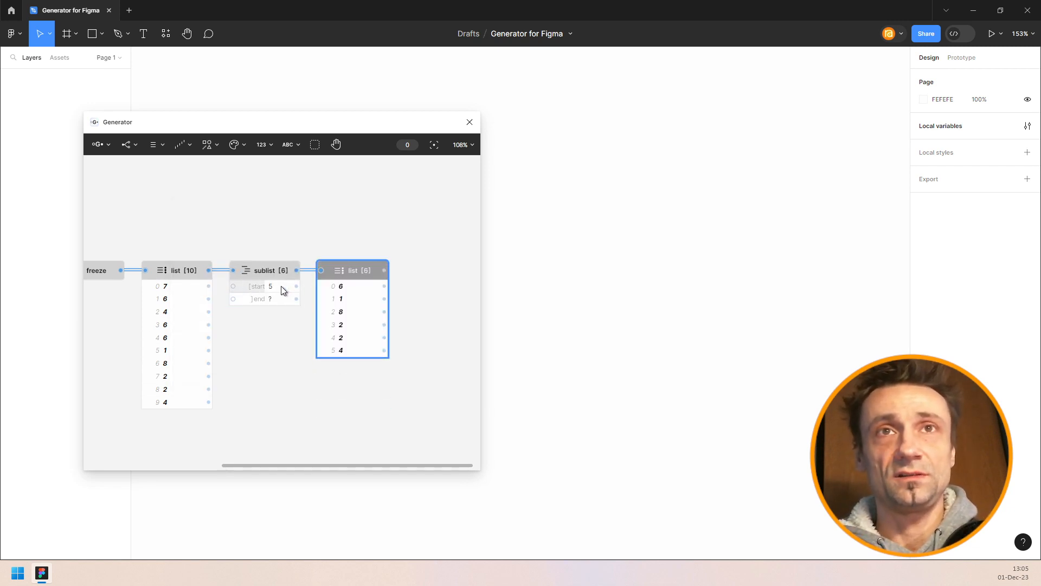
scroll(281, 290, up, 1)
scroll(281, 290, down, 5)
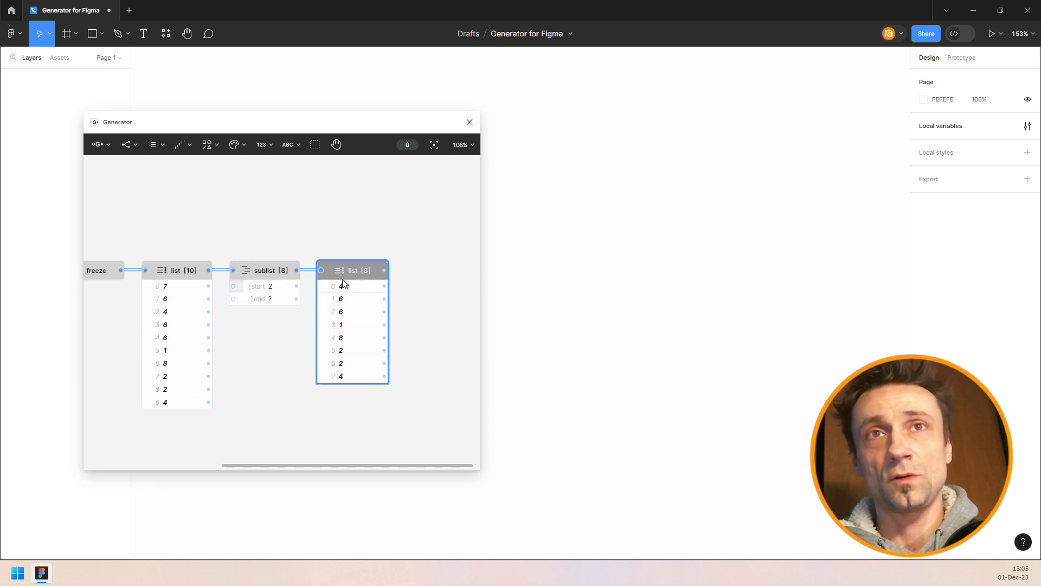
click(278, 304)
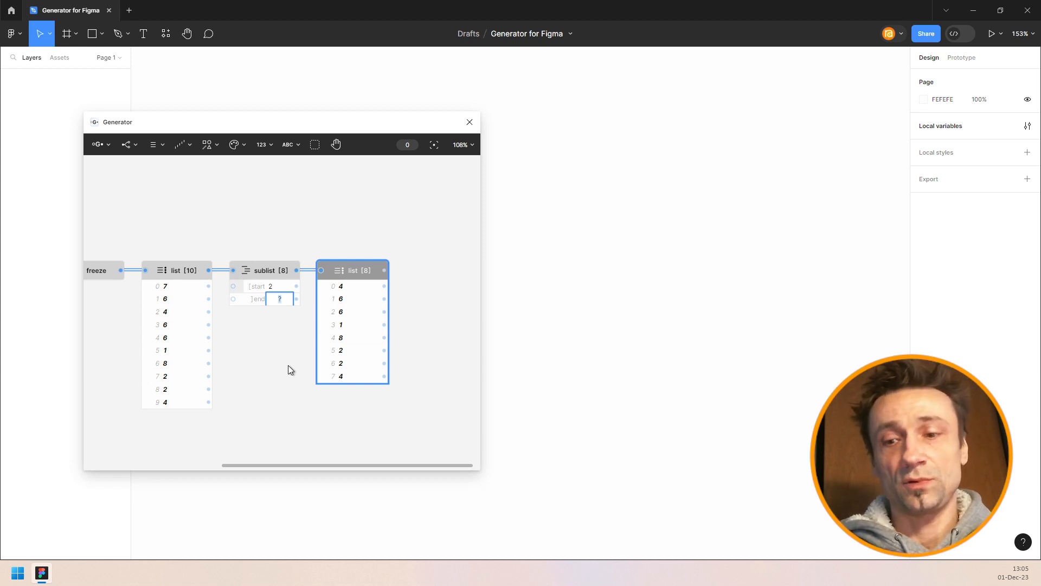
text(6)
key(Return)
scroll(250, 291, up, 5)
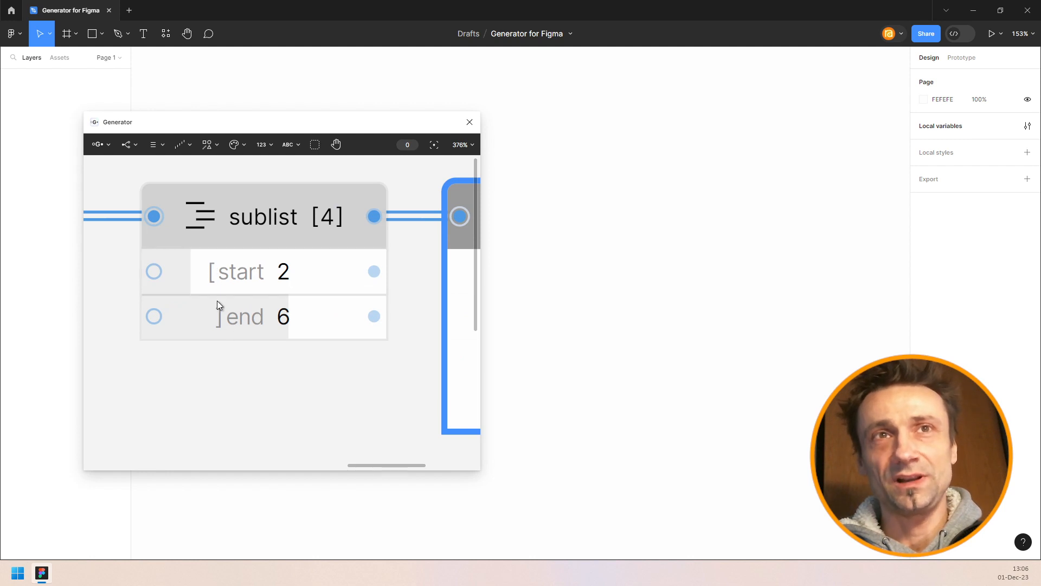
scroll(304, 380, down, 5)
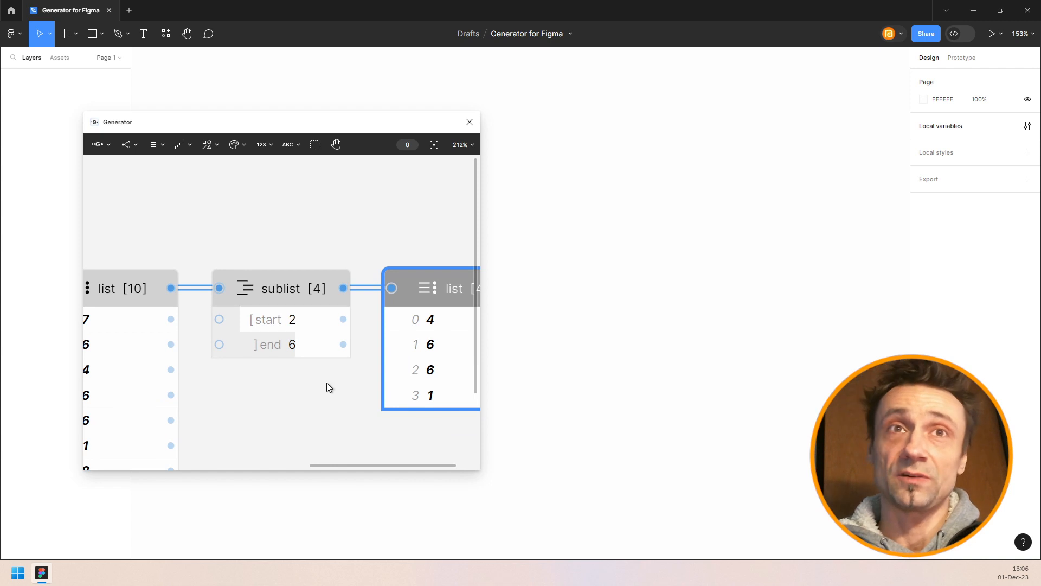
scroll(300, 398, down, 4)
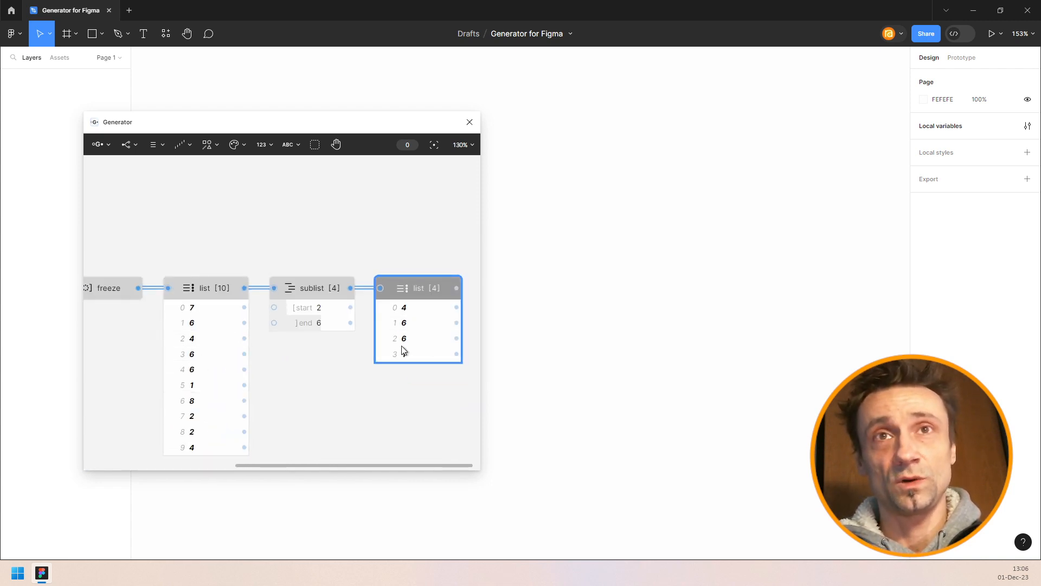
Delete the Sublist node and the List node connected after it.
scroll(315, 371, down, 3)
drag(281, 272, 405, 378)
key(Delete)
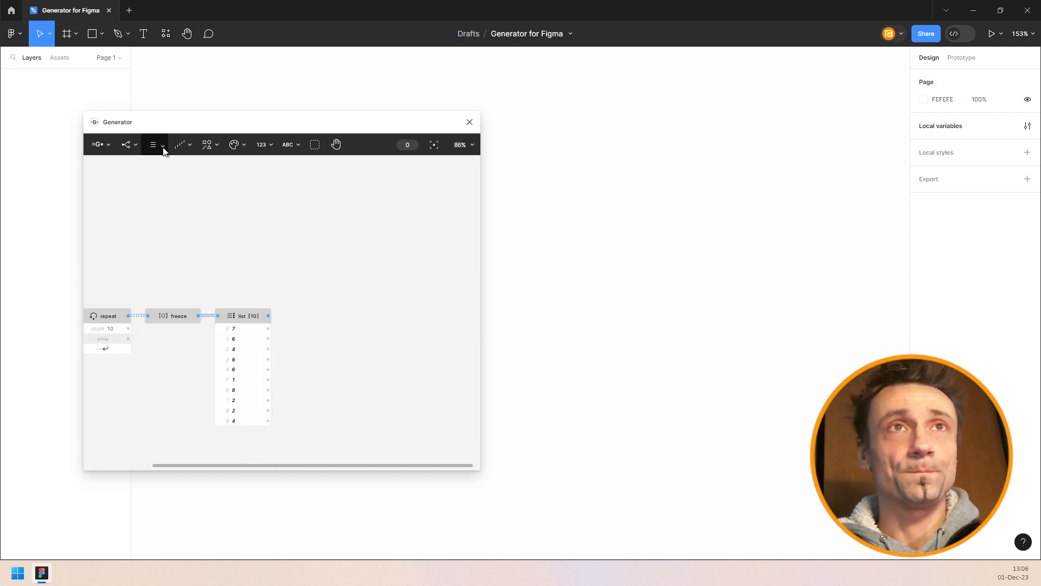
Add a Unique node fed by the ten-item List node.
click(164, 149)
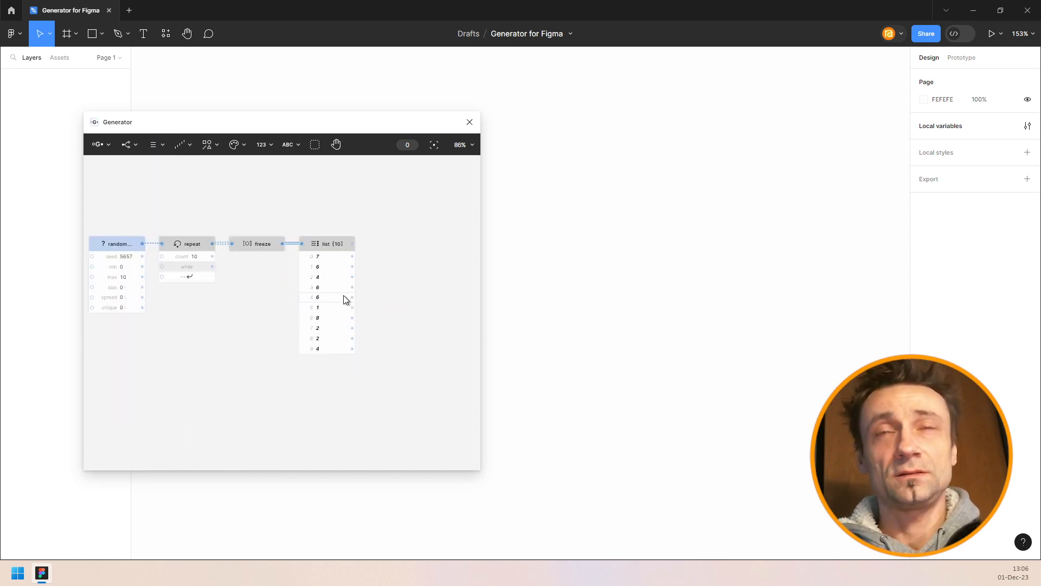
scroll(344, 297, down, 1)
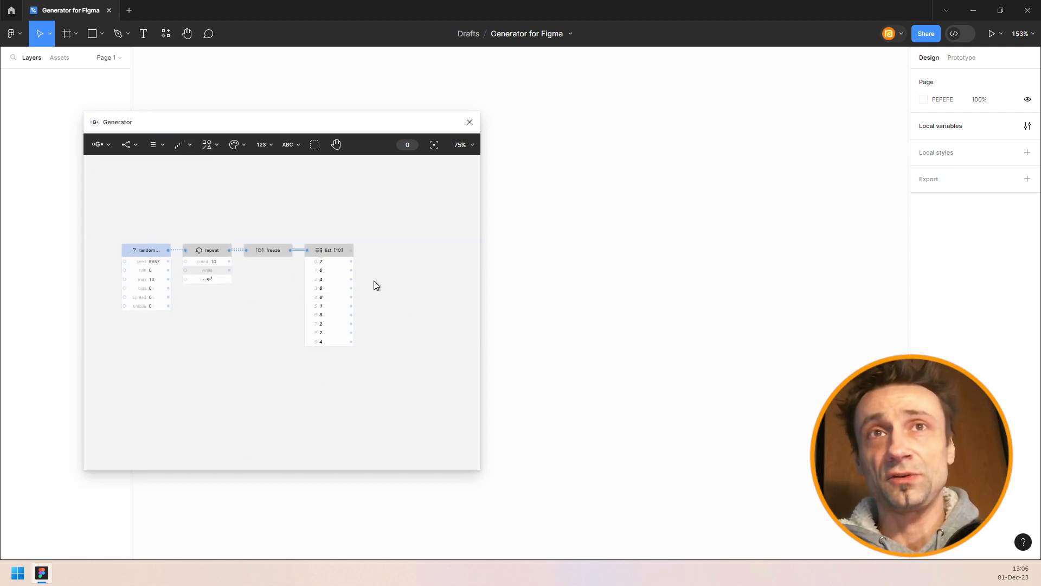
scroll(374, 282, right, 1)
click(298, 247)
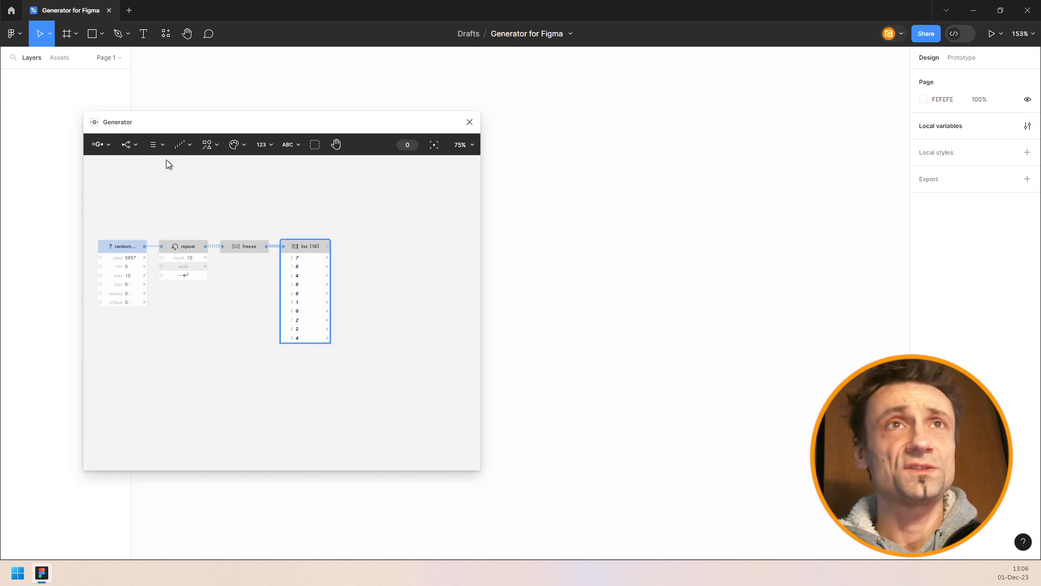
click(156, 144)
click(157, 290)
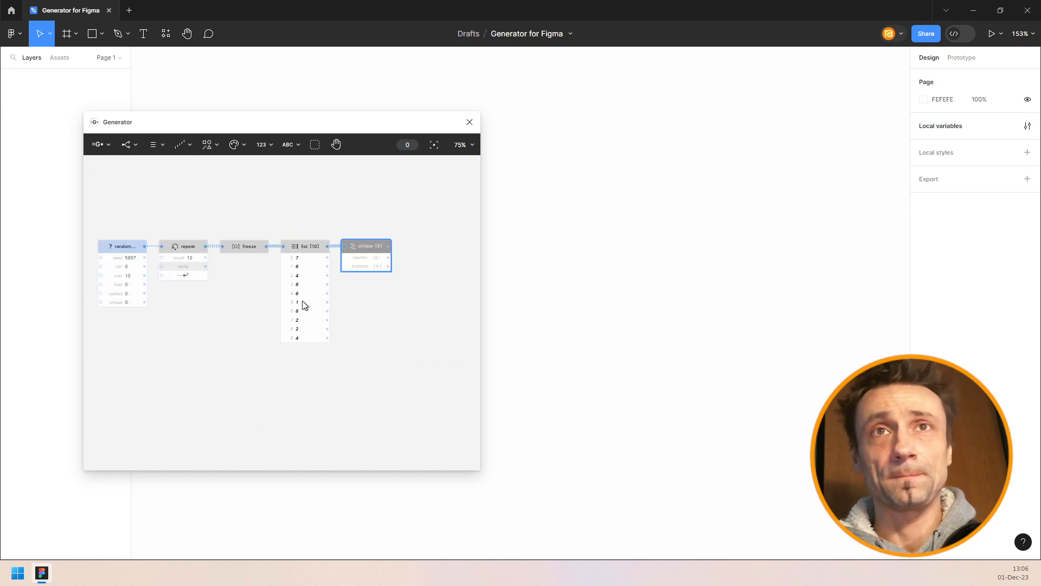
scroll(376, 288, up, 5)
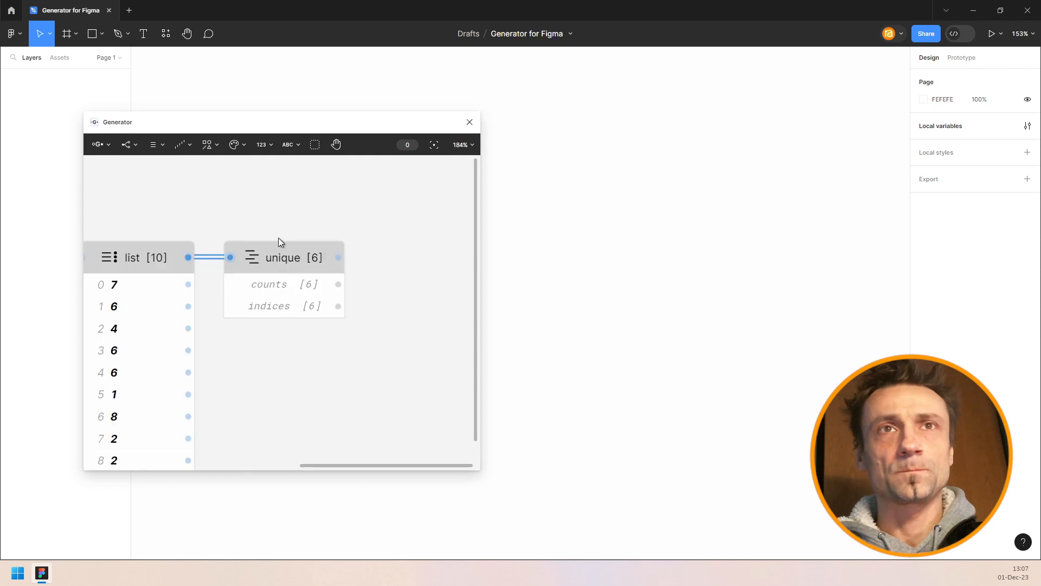
Add a List node after the Unique node to show its unique values.
scroll(299, 226, down, 4)
scroll(315, 265, up, 1)
scroll(304, 307, up, 4)
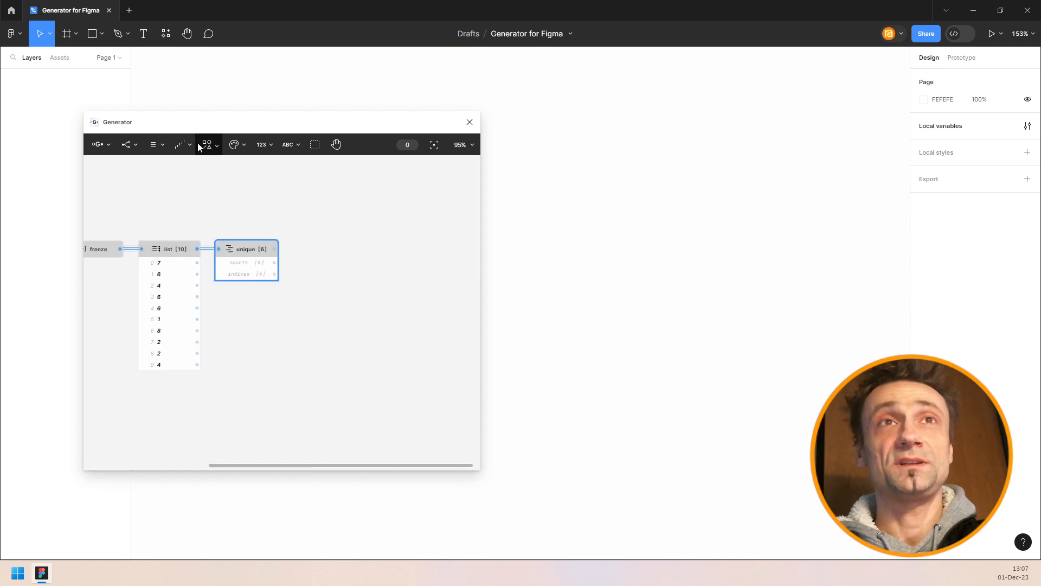
click(185, 150)
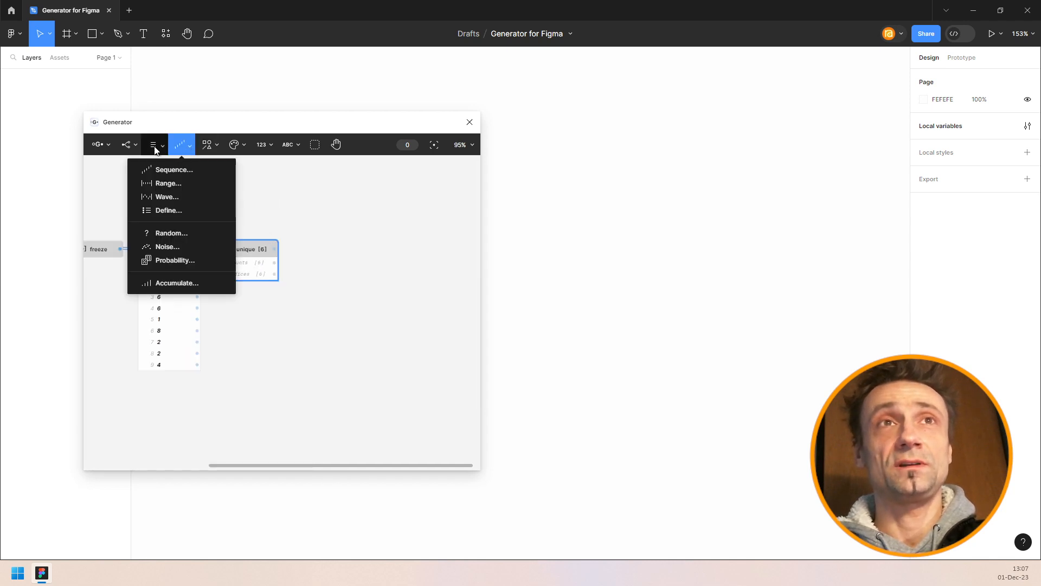
click(260, 255)
key(ctrl+f)
text(list)
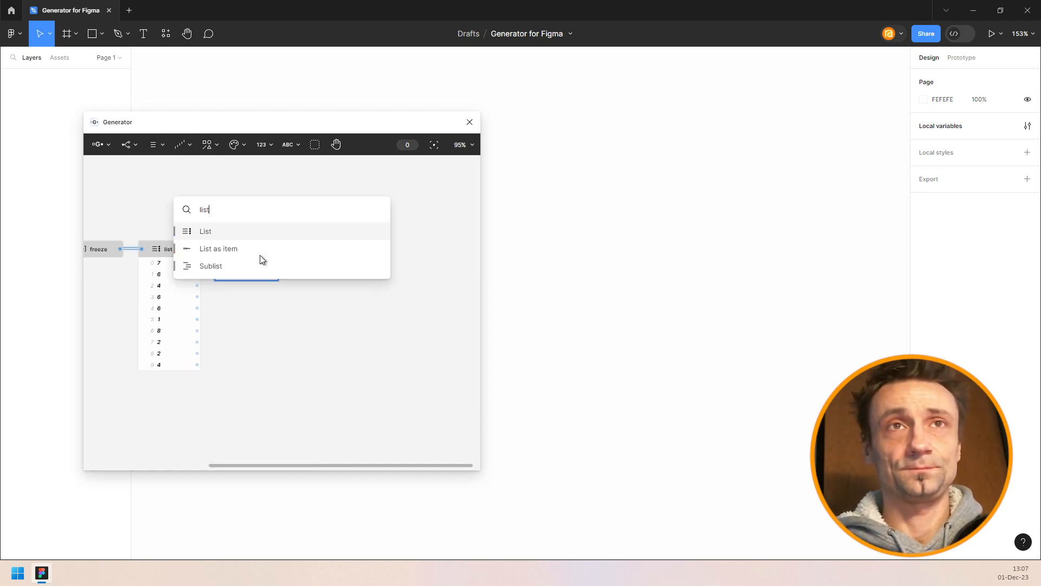
key(Return)
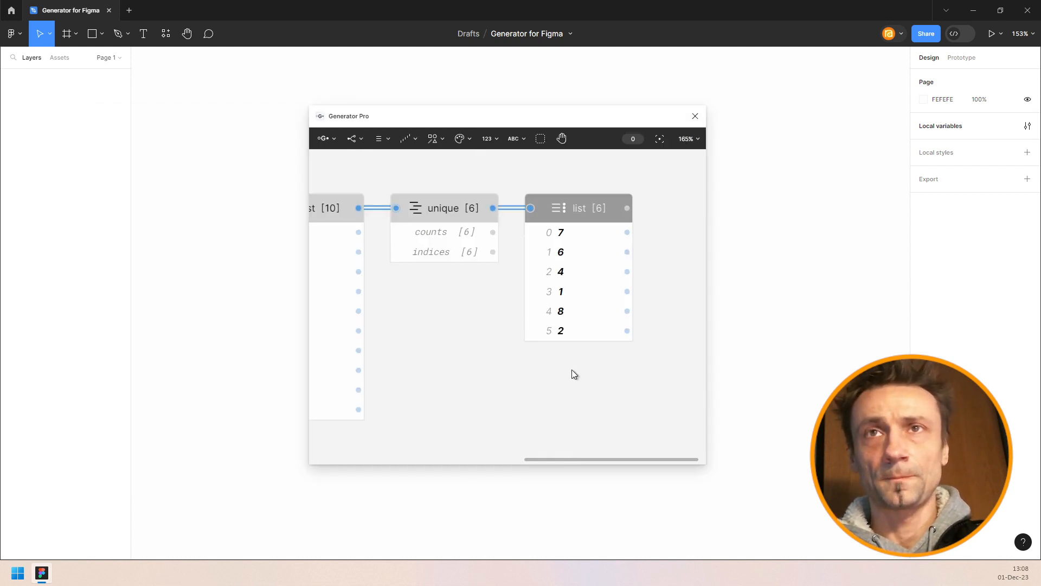
Delete the entire node chain, from the random source through the Unique node and its List.
scroll(564, 374, down, 5)
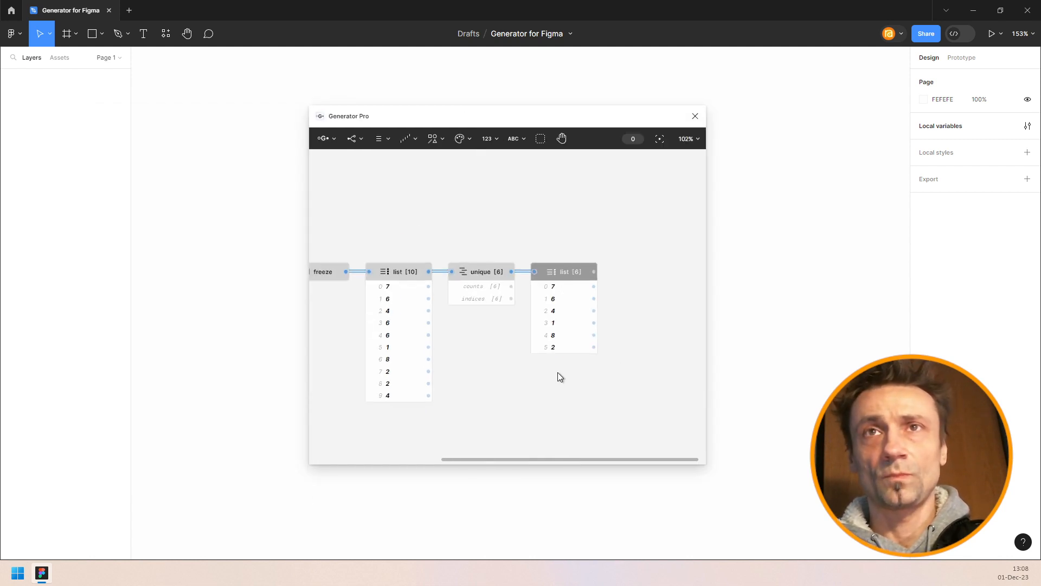
drag(558, 372, 474, 344)
click(474, 240)
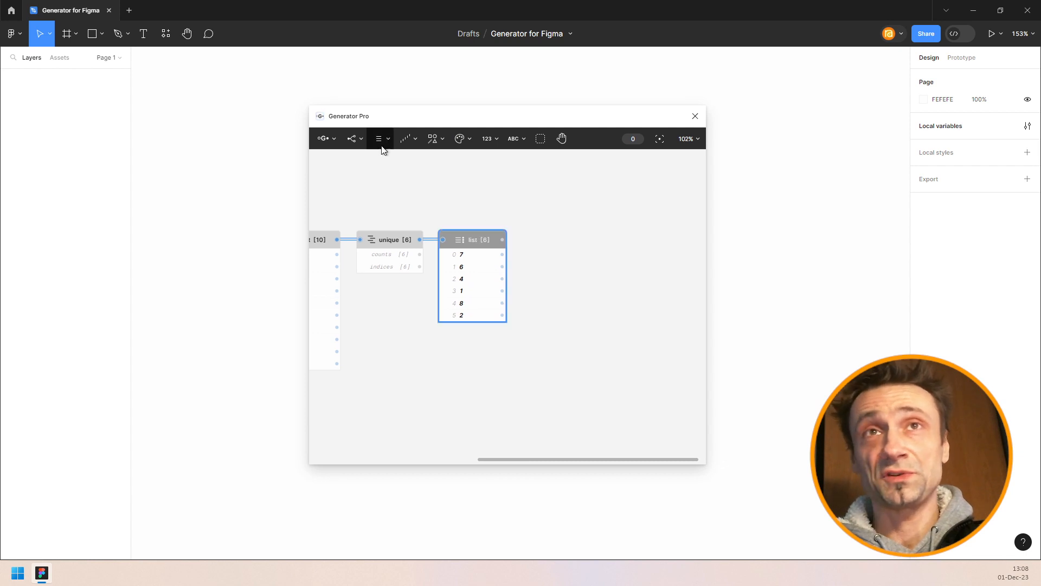
scroll(553, 272, down, 10)
scroll(554, 275, down, 1)
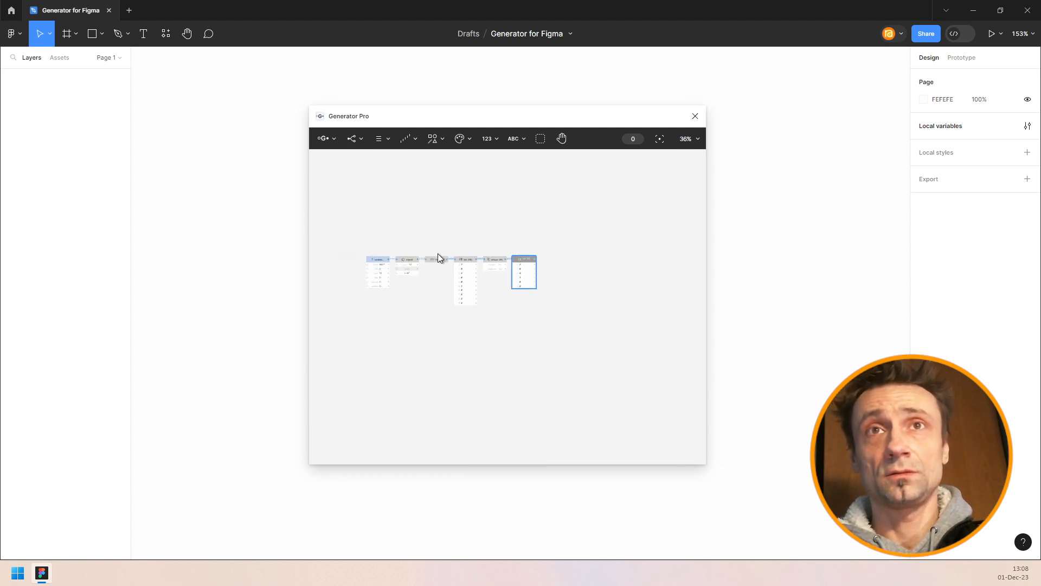
drag(363, 233, 554, 337)
key(Delete)
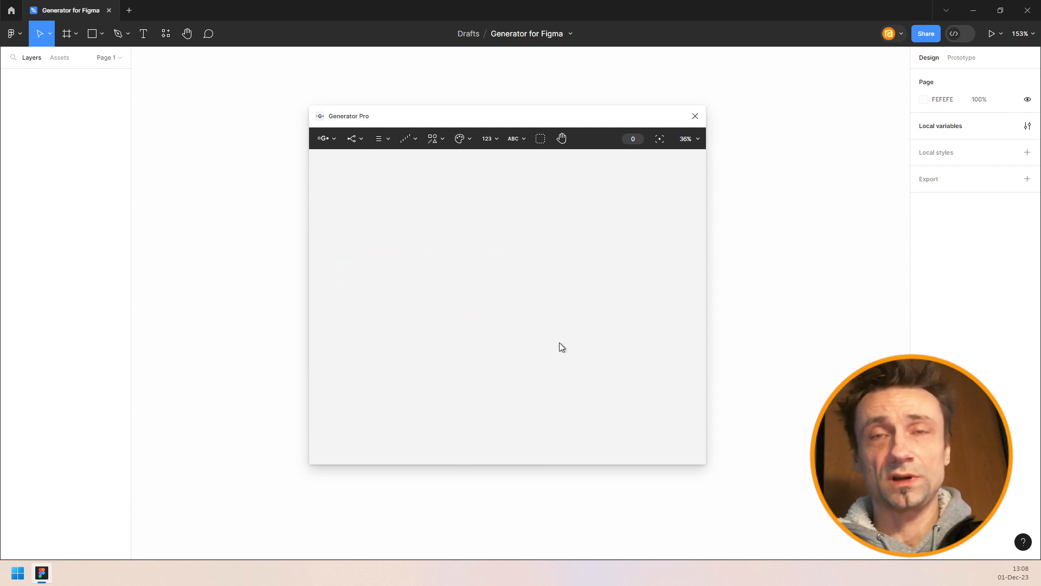
Add a Sequence node and set its start to 1 and its add value to 1.
click(407, 139)
click(397, 168)
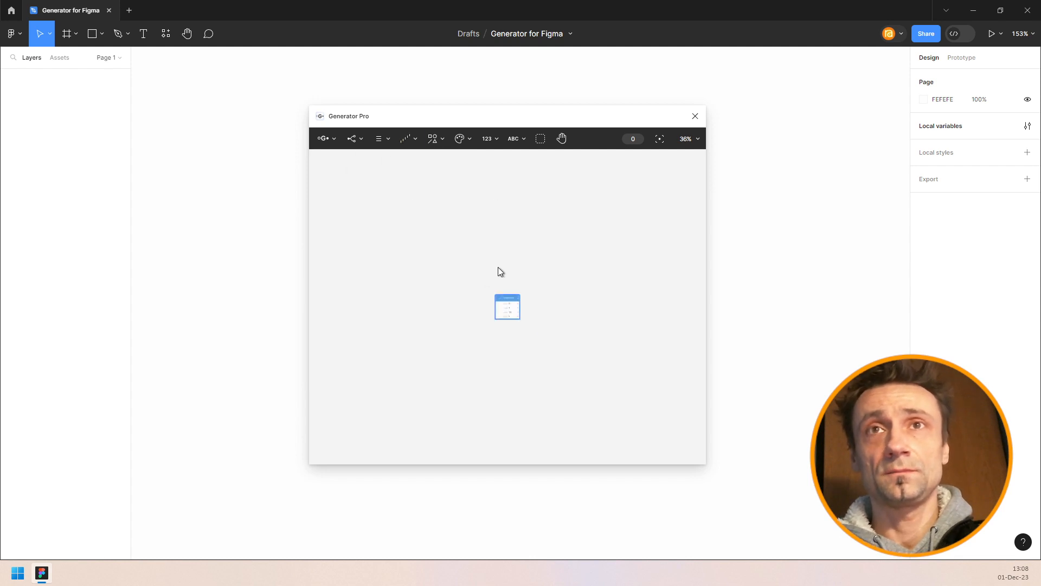
scroll(510, 288, up, 15)
scroll(526, 348, up, 3)
drag(535, 325, 525, 255)
scroll(487, 280, up, 1)
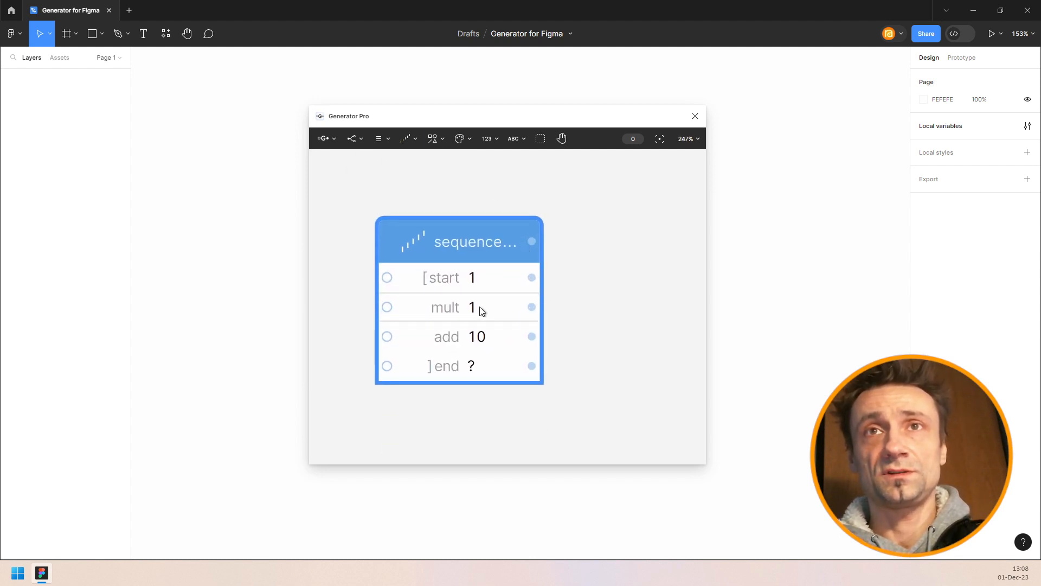
scroll(487, 331, down, 1)
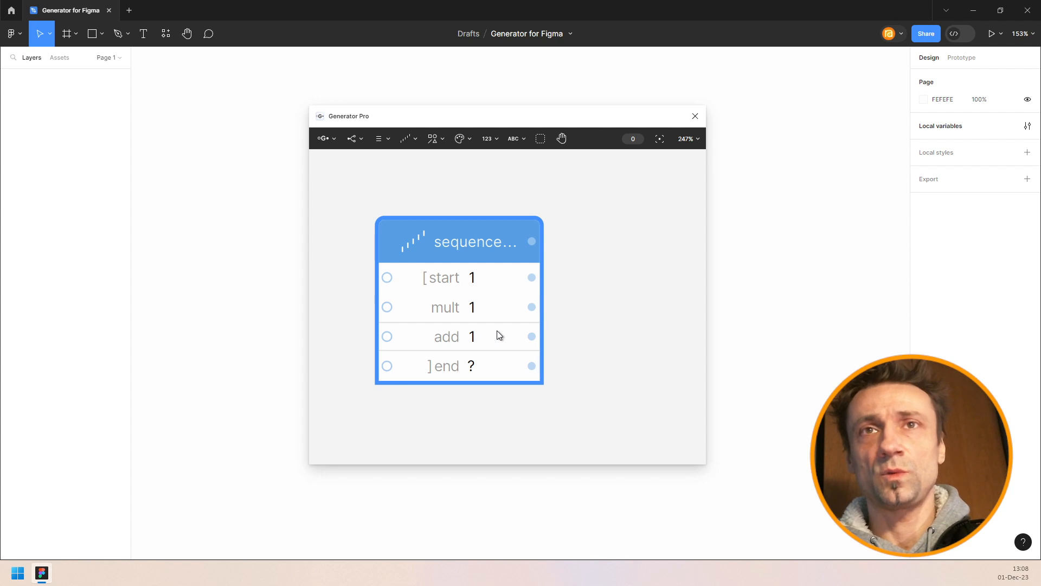
Add a Repeat node after the Sequence node and link the Sequence output to its loop-back input as well.
drag(570, 293, 513, 292)
scroll(521, 289, down, 5)
key(ctrl+/)
text(repeat)
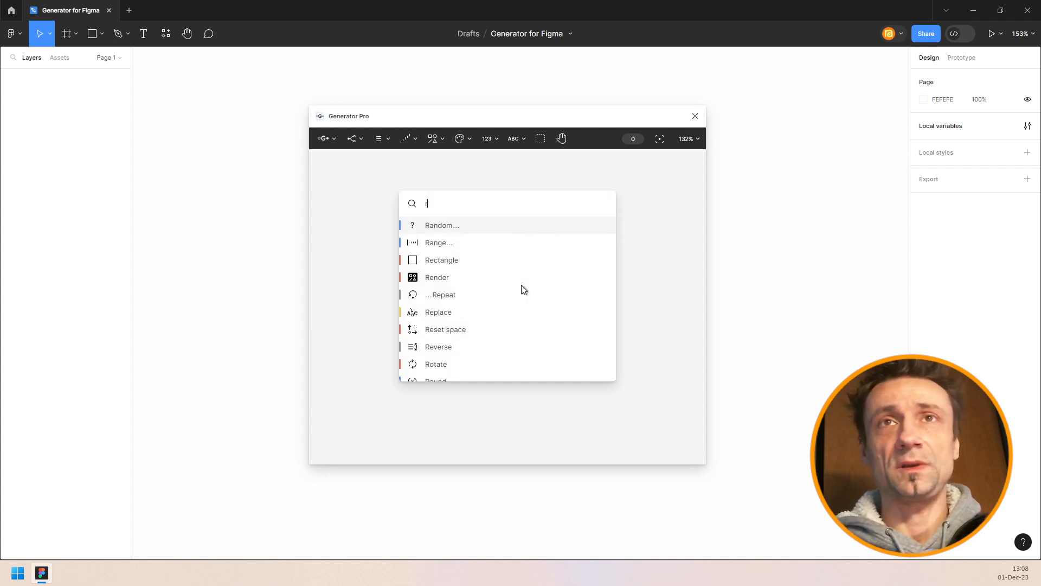
key(Return)
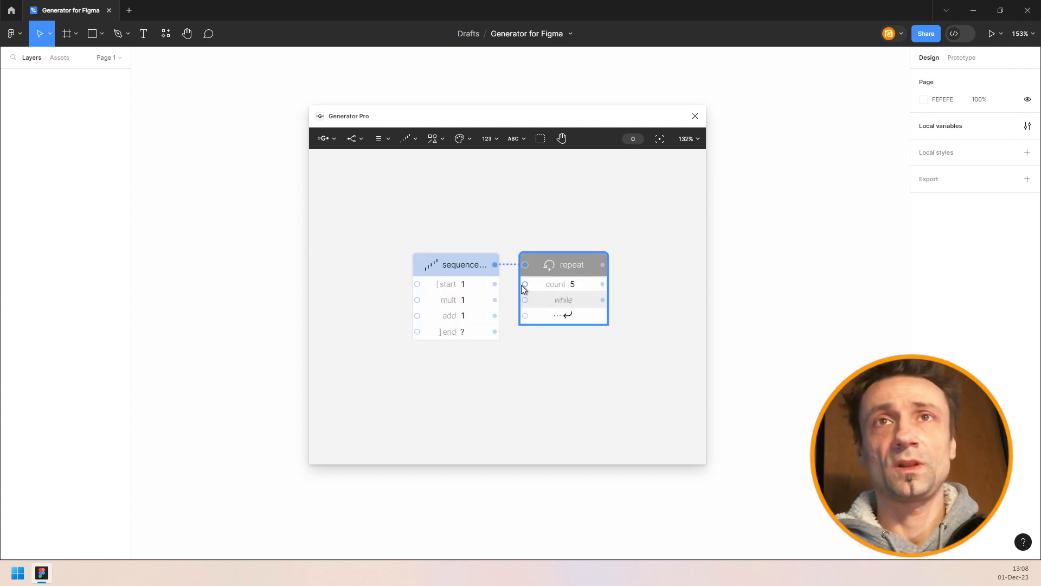
drag(496, 265, 525, 315)
drag(461, 270, 442, 284)
drag(622, 243, 533, 230)
click(509, 252)
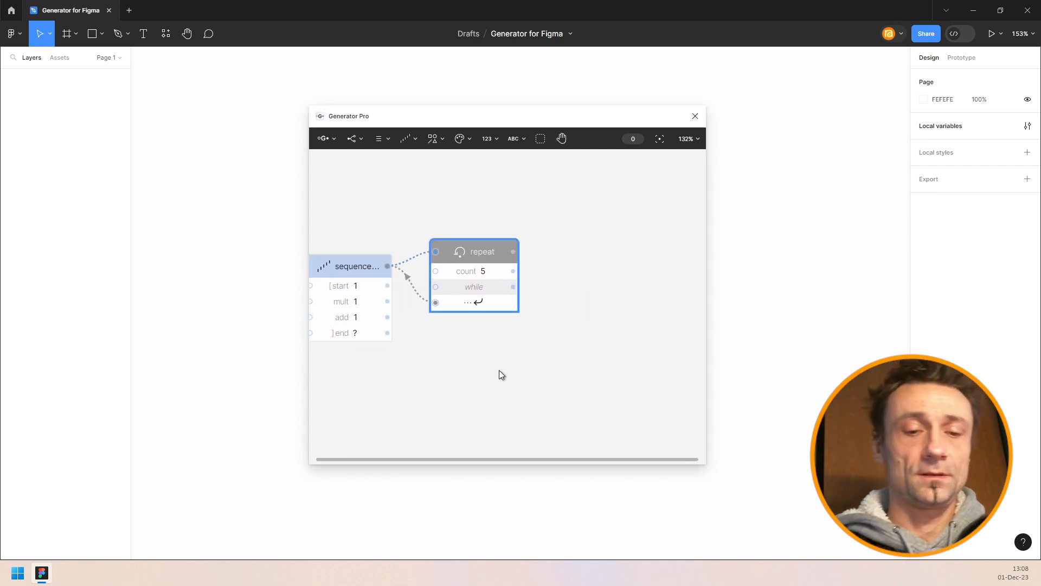
Add a List node after the Repeat node to show the repeated sequence values.
key(ctrl+/)
text(list)
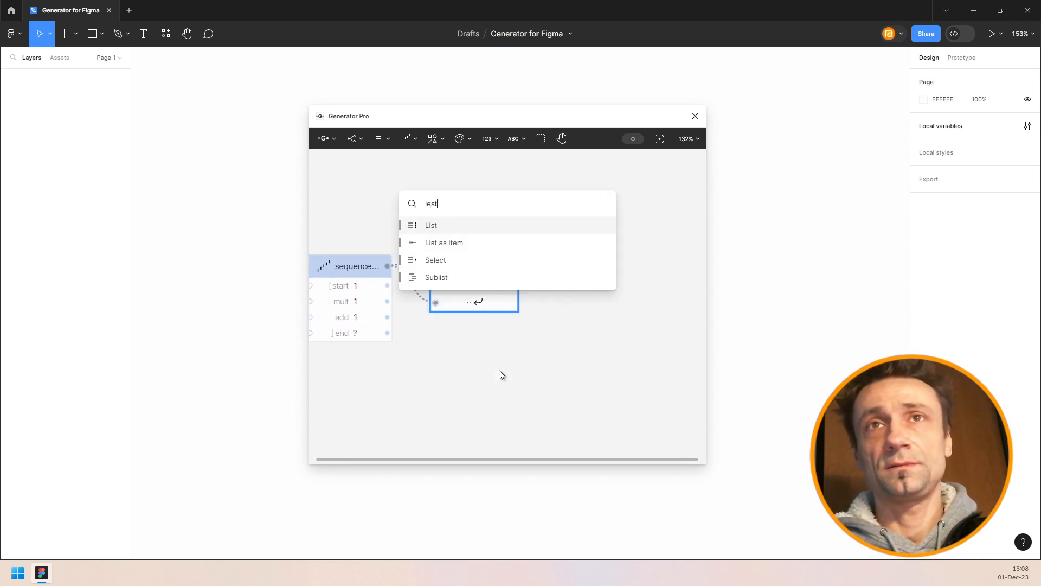
key(Return)
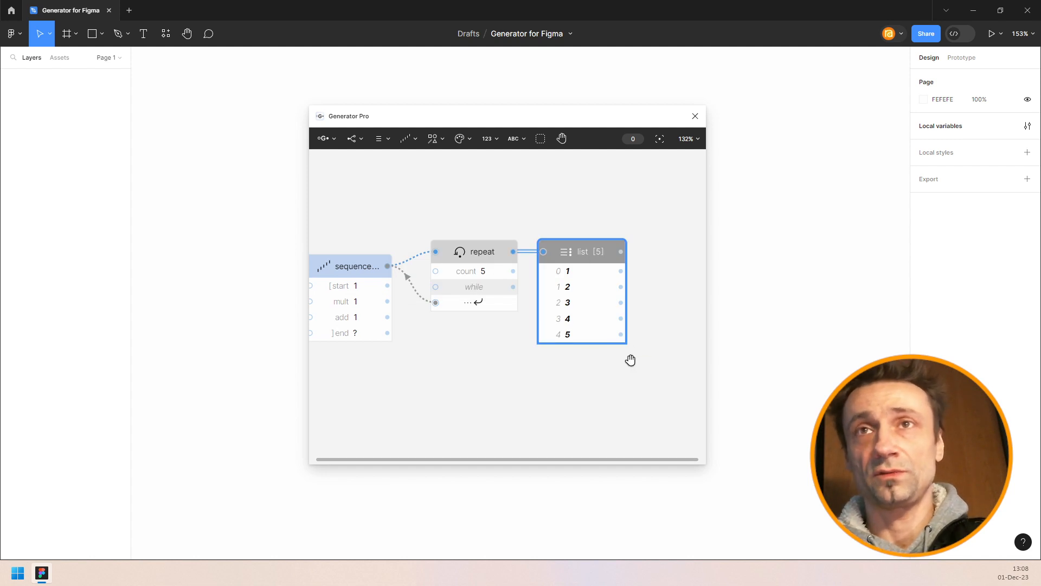
scroll(630, 360, right, 3)
Add a Reverse node after the five-item List and show its output in a second List node.
click(380, 138)
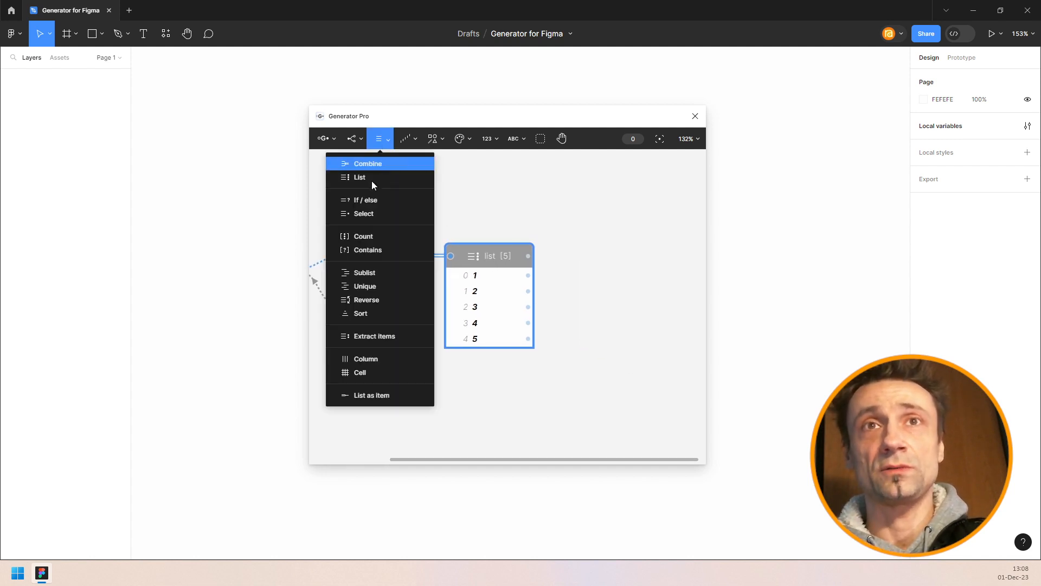
click(375, 298)
key(ctrl+/)
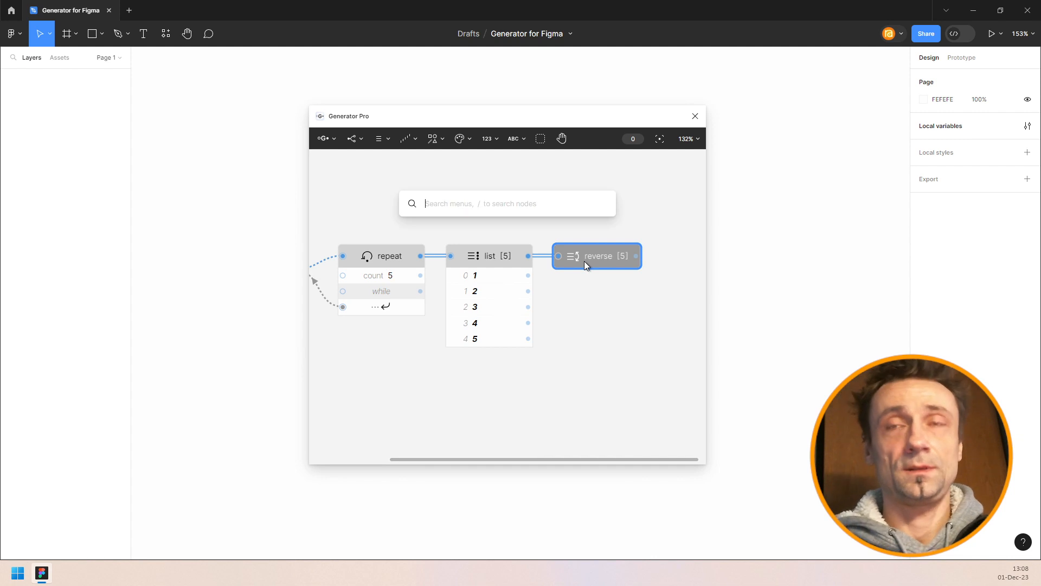
text(list)
key(Return)
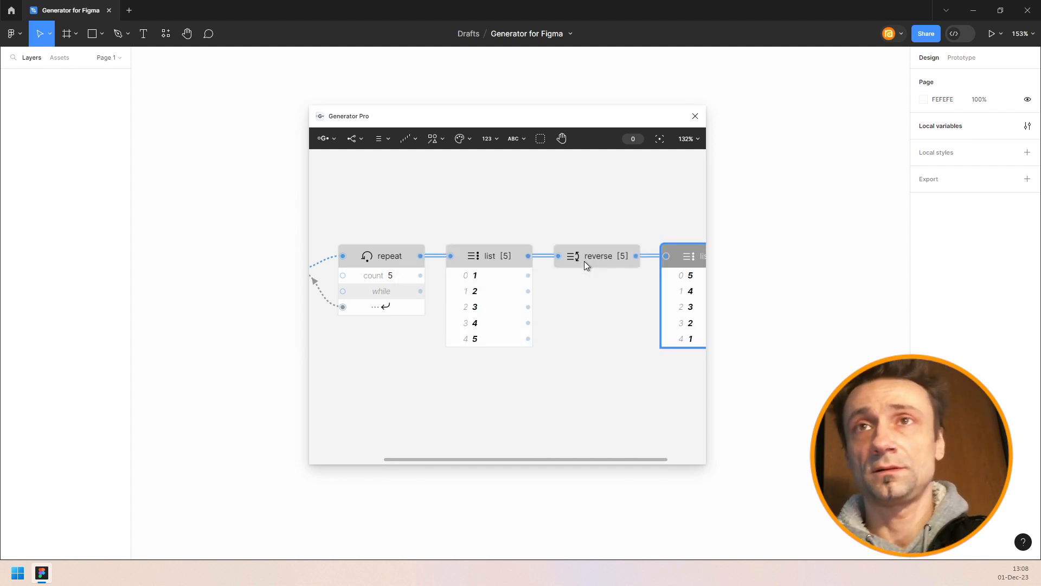
scroll(570, 320, right, 3)
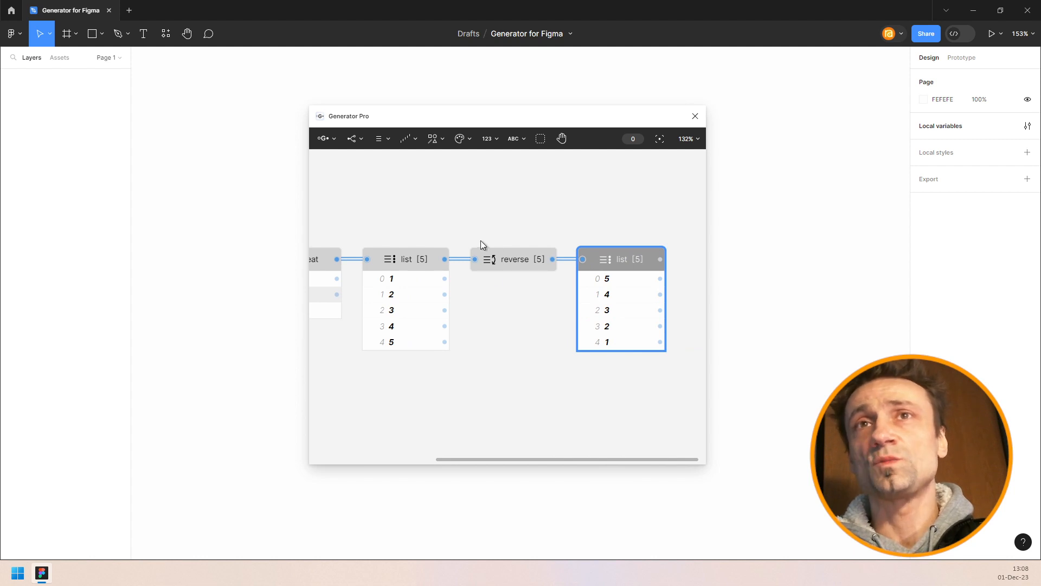
Turn on value tooltips in the plugin preferences and inspect the Reverse node's output.
scroll(480, 240, left, 2)
click(335, 139)
mouse_move(401, 208)
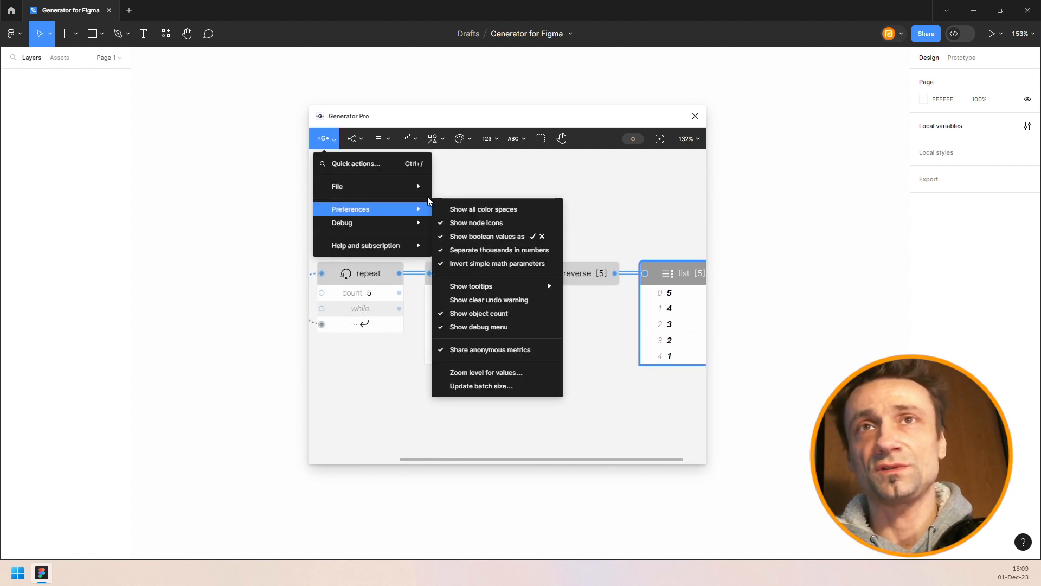
mouse_move(516, 286)
click(591, 285)
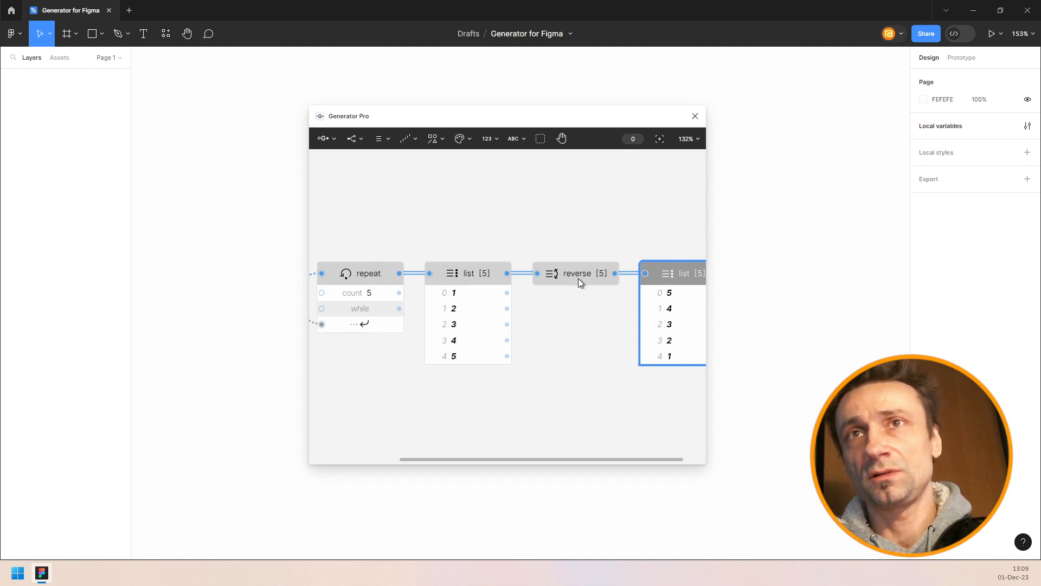
mouse_move(578, 278)
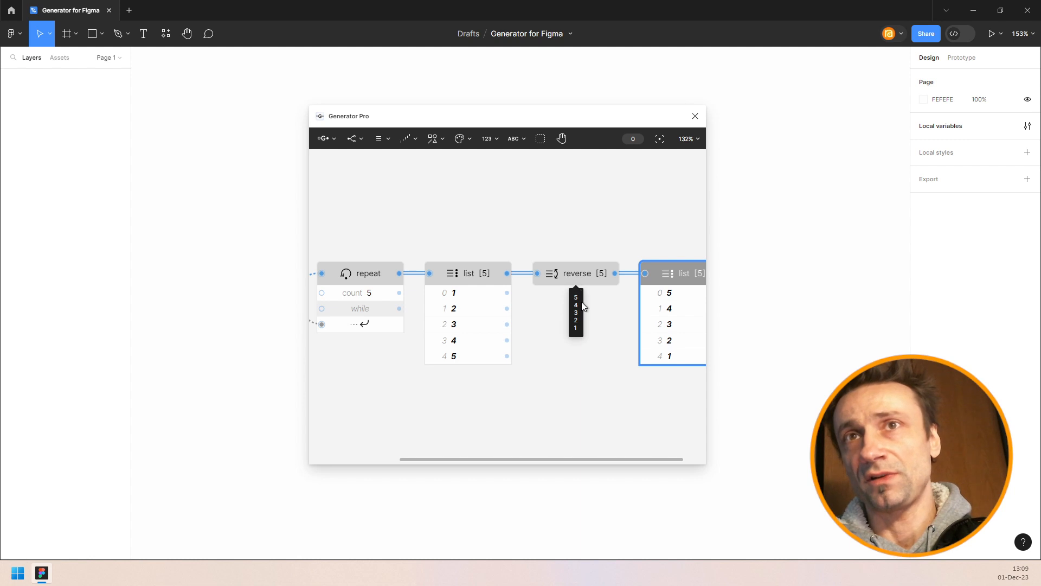
Turn the value tooltips back off in the plugin preferences.
click(325, 139)
mouse_move(350, 216)
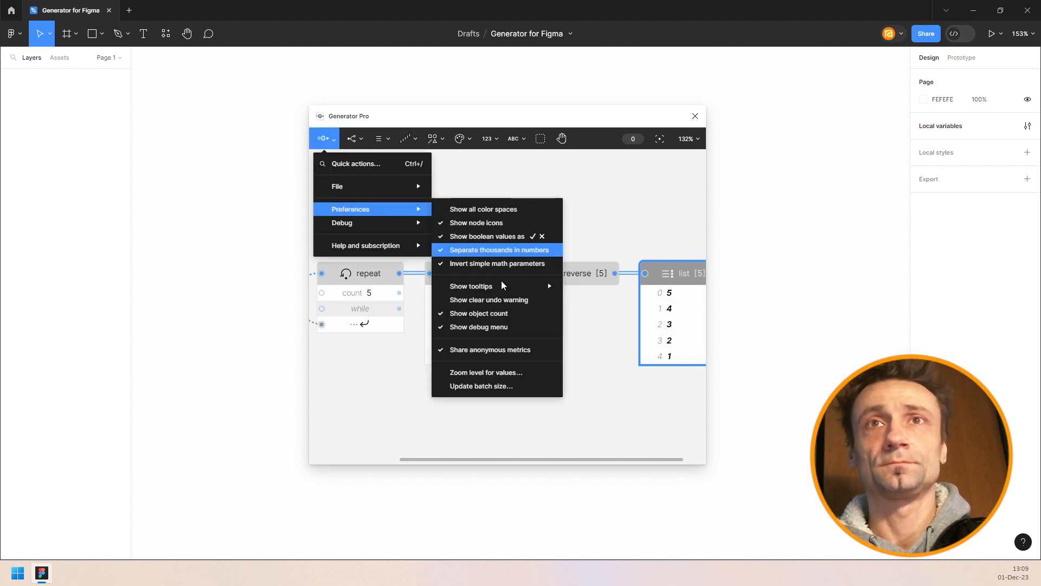
mouse_move(516, 289)
click(576, 285)
Delete all the Sequence, Repeat, List and Reverse nodes.
scroll(505, 261, down, 4)
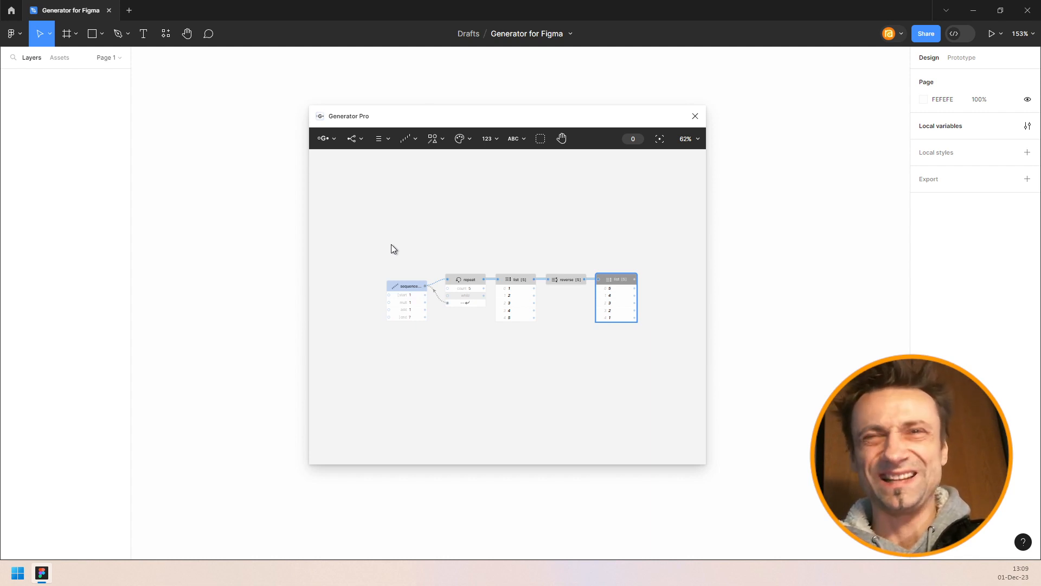
scroll(391, 244, up, 2)
drag(363, 226, 672, 358)
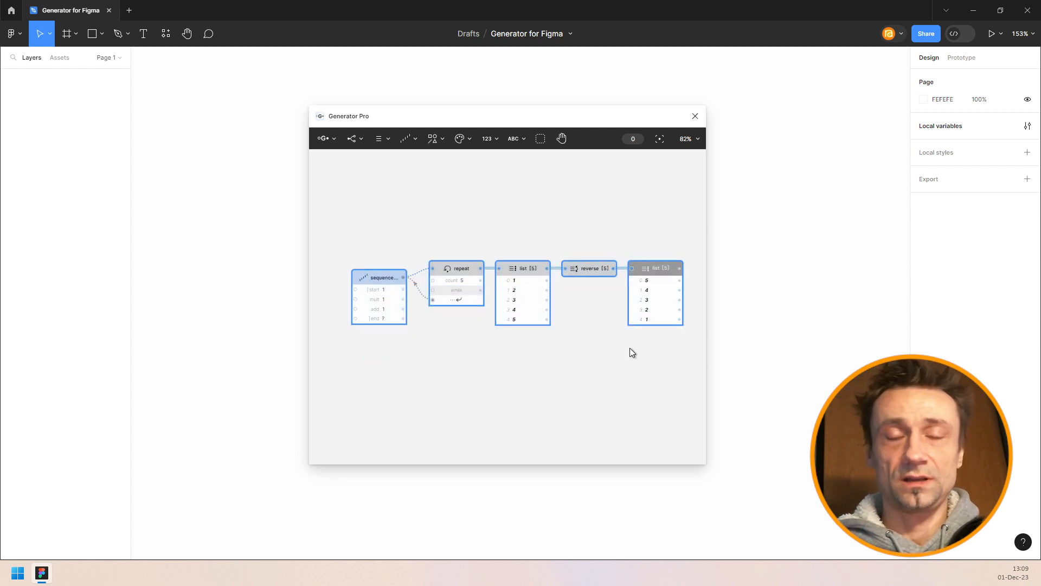
key(Delete)
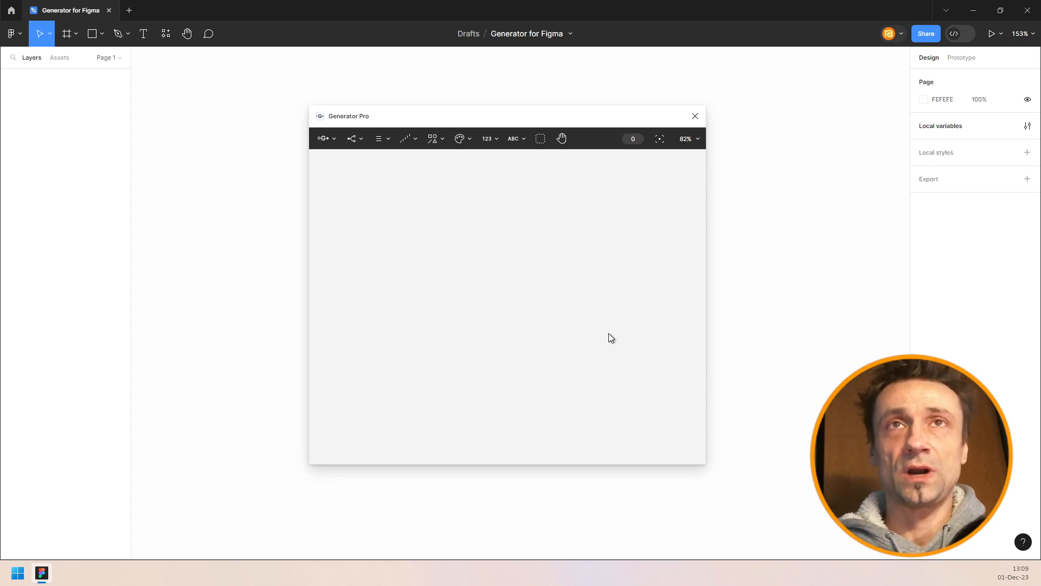
click(382, 147)
click(404, 146)
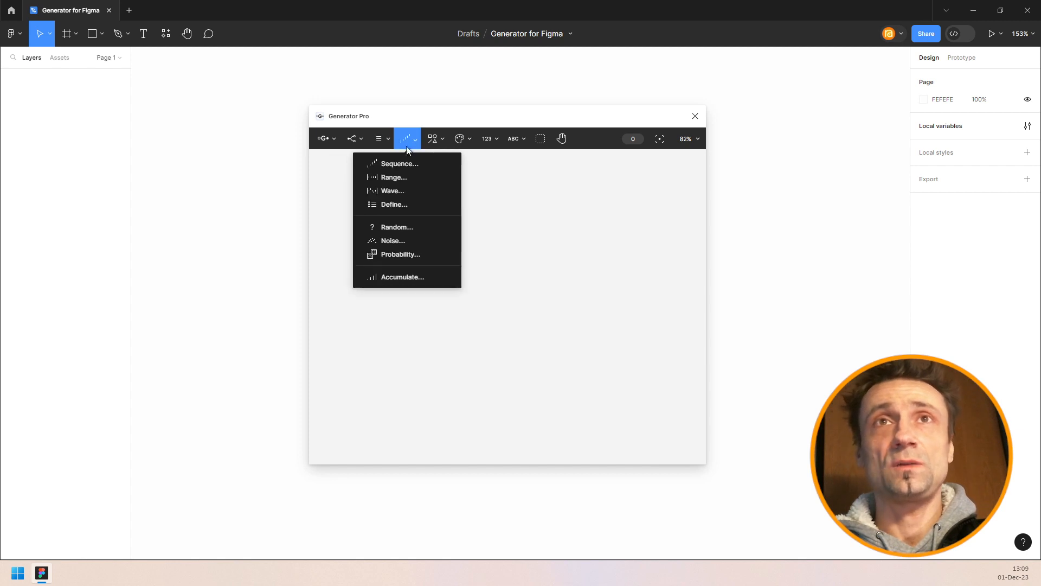
click(402, 166)
key(Delete)
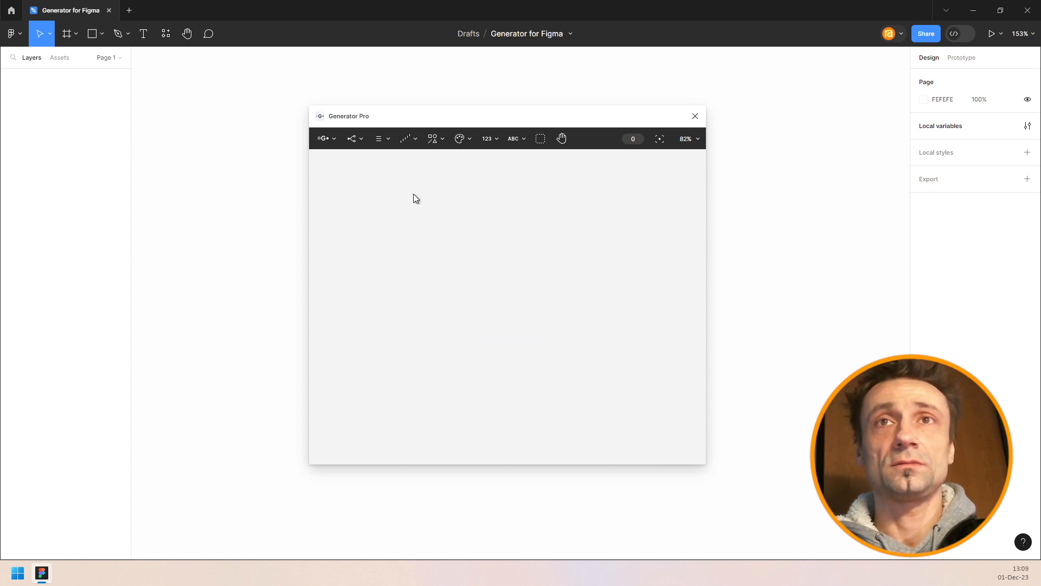
Add a new Sequence node with a Repeat node connected to its output.
click(407, 139)
click(404, 165)
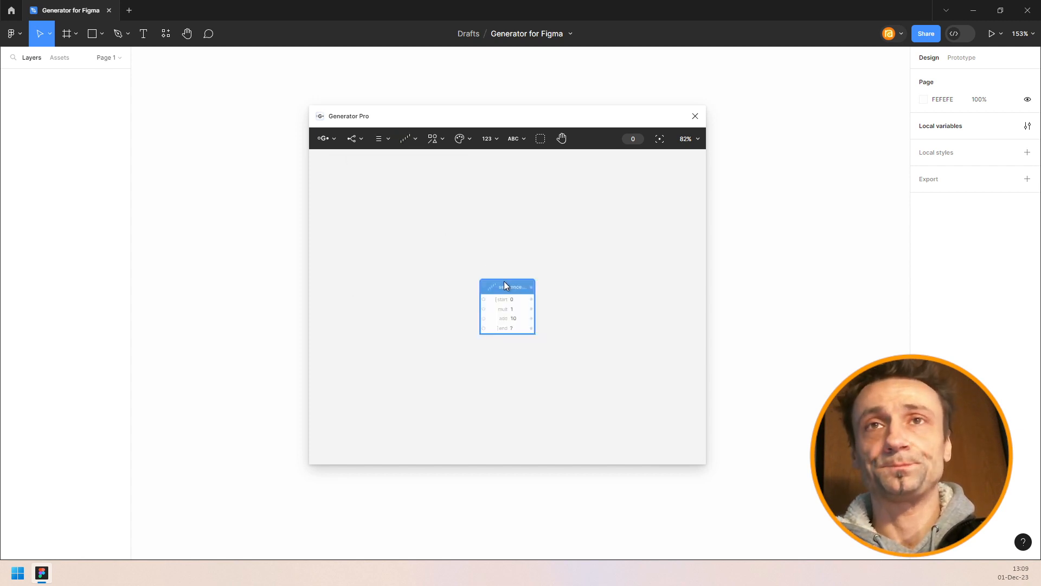
drag(505, 282, 402, 262)
scroll(402, 262, up, 2)
key(ctrl+slash)
text(r)
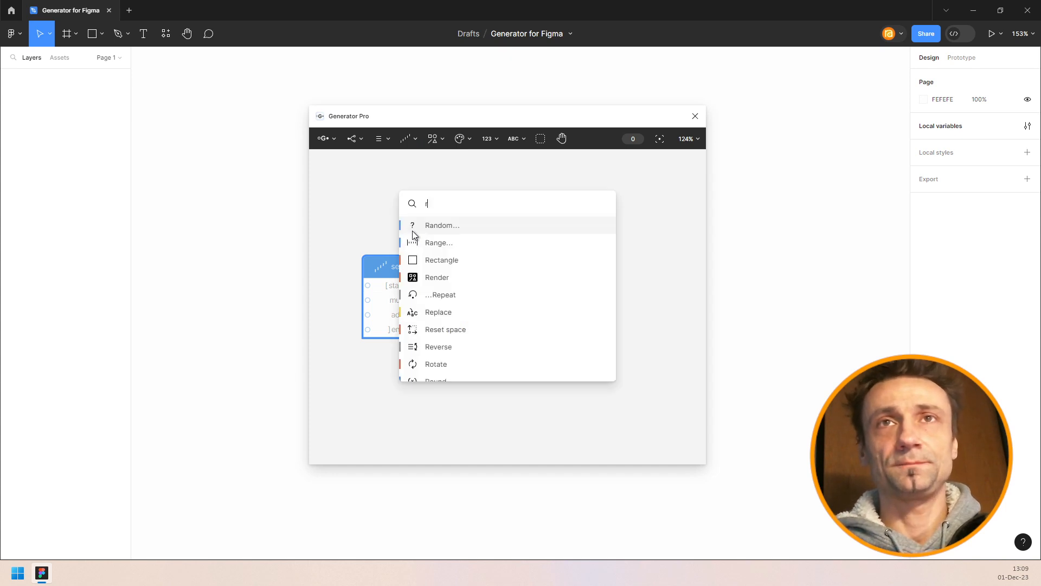
text(andom)
key(Return)
key(ctrl+slash)
text(r)
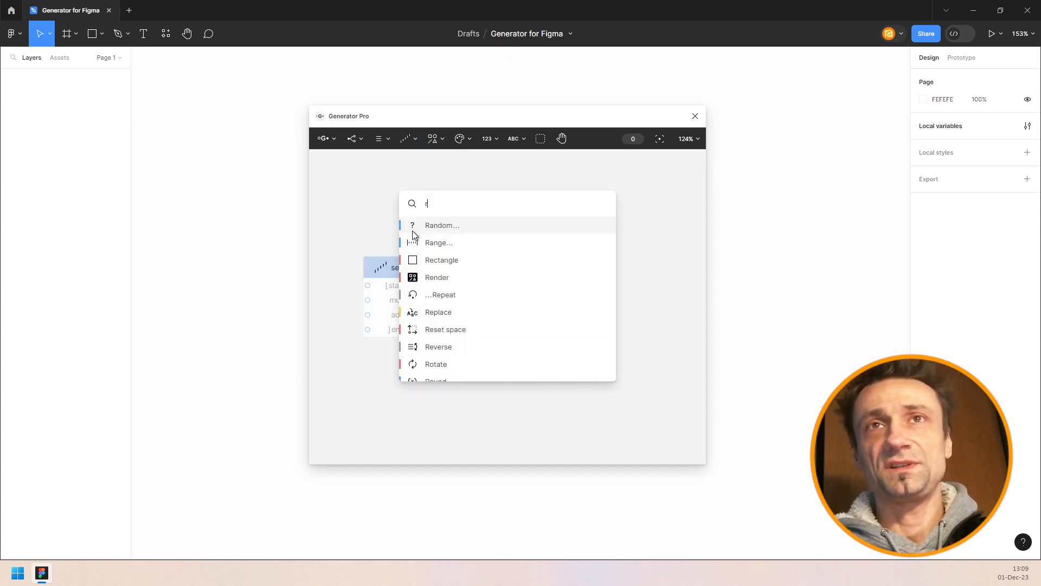
text(epeat)
key(Return)
Add a Freeze node after the Repeat node and connect a List node to its output.
key(ctrl+slash)
text(free)
key(Return)
scroll(454, 194, down, 2)
drag(468, 203, 422, 210)
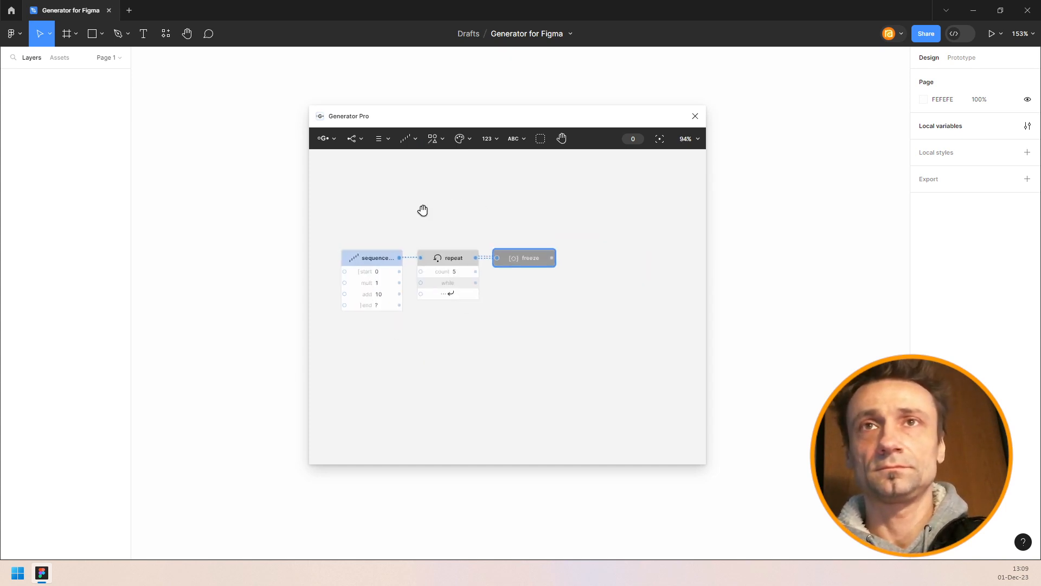
key(ctrl+slash)
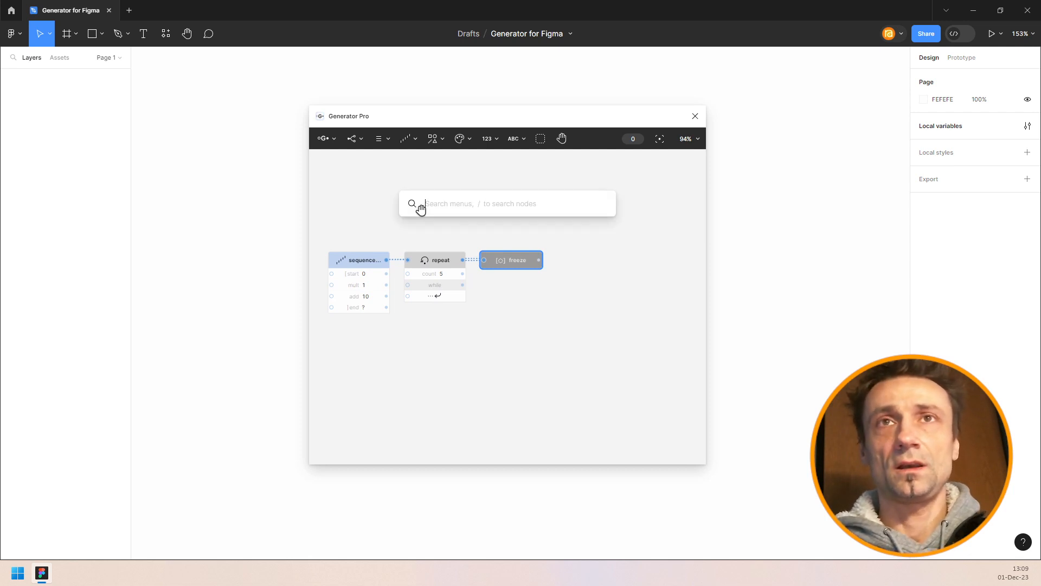
text(list)
key(Return)
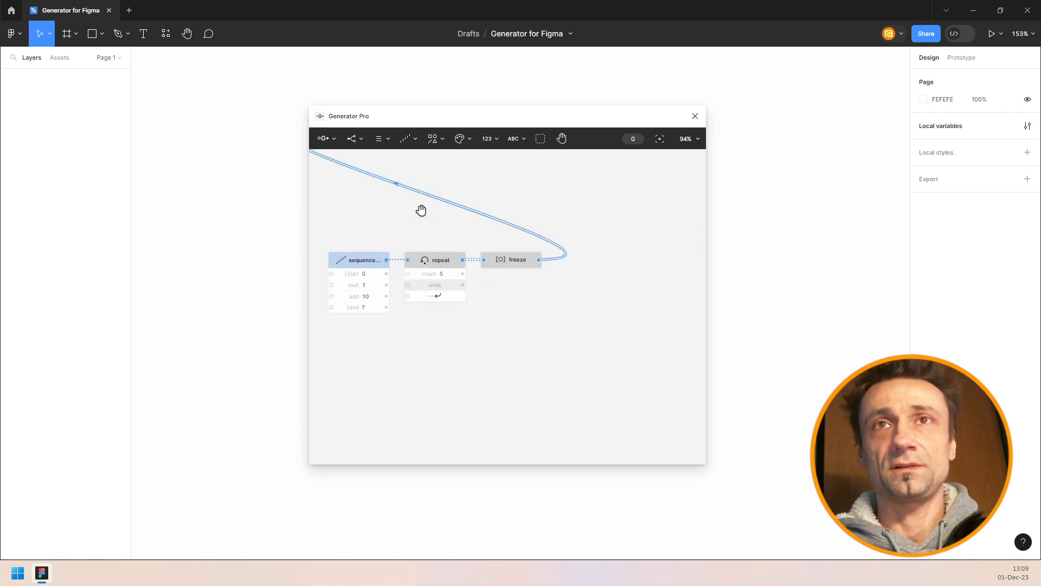
Duplicate the Sequence, Repeat, Freeze and List chain twice, stacking both copies below the original.
drag(343, 218, 624, 343)
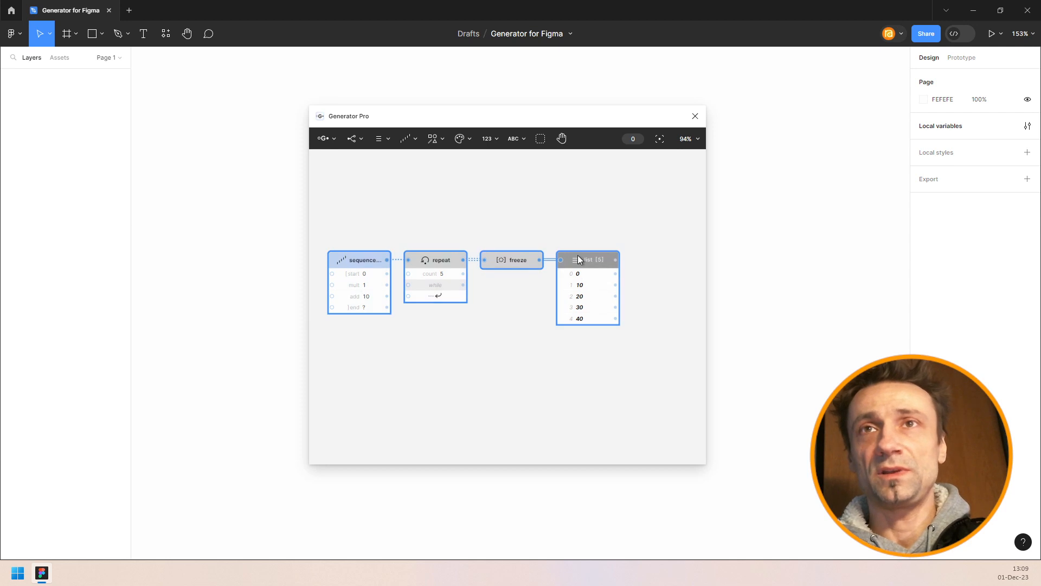
click(594, 357)
key(ctrl+v)
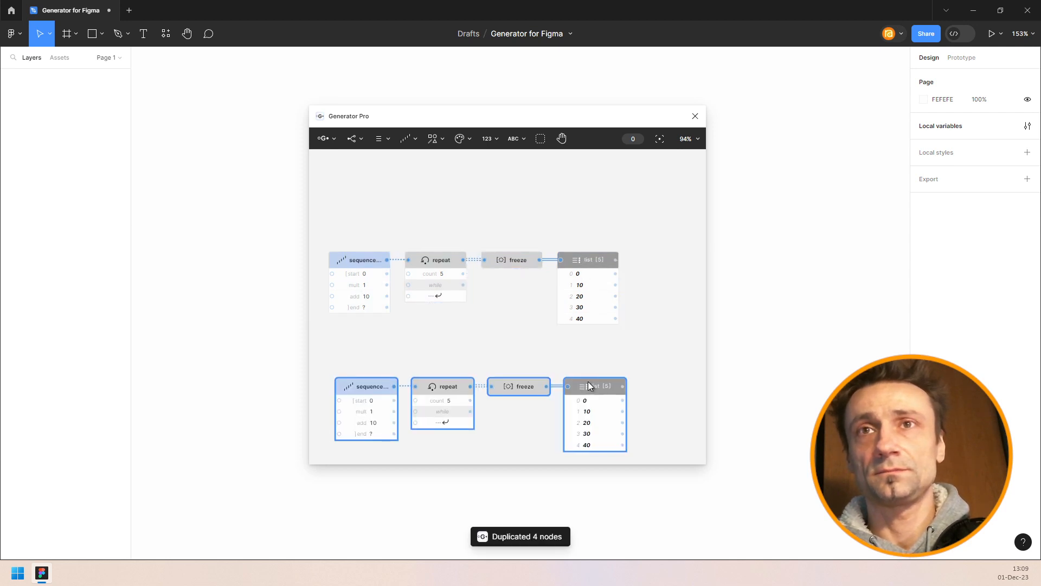
drag(589, 382, 584, 379)
drag(596, 356, 595, 266)
click(594, 379)
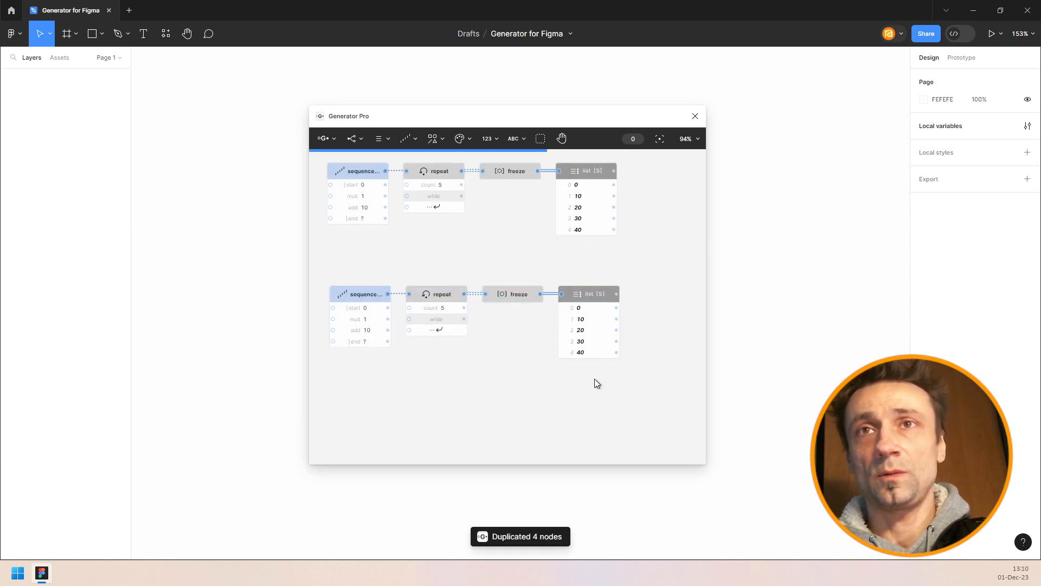
key(ctrl+v)
scroll(518, 205, down, 2)
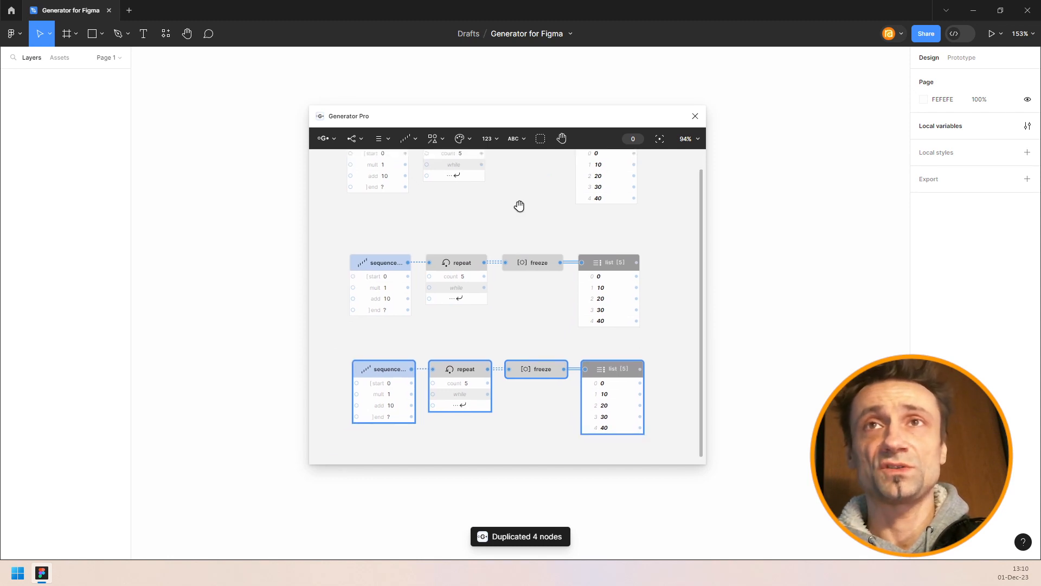
scroll(515, 209, down, 2)
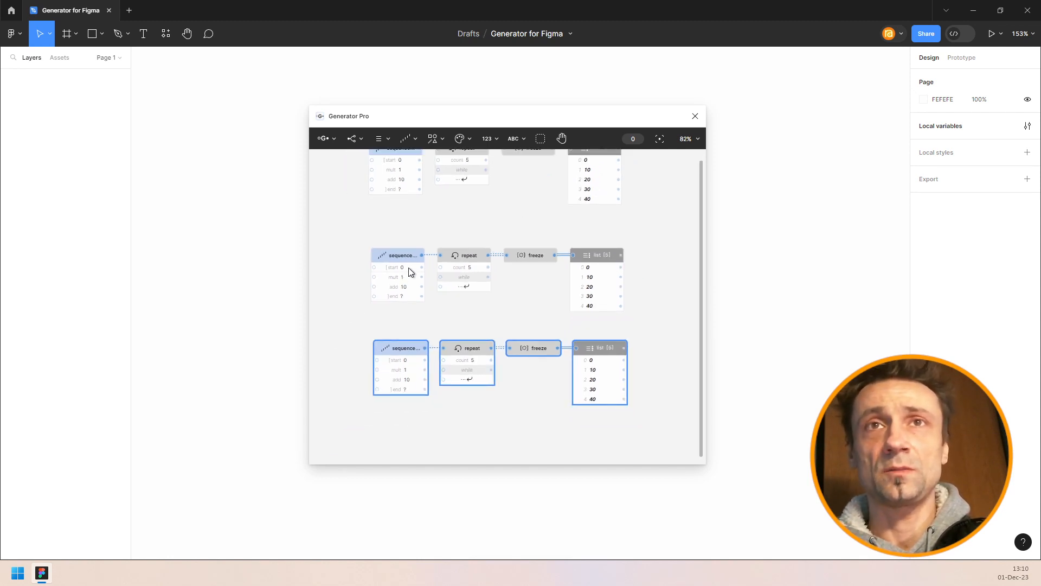
Set the second Sequence to start 7 and add 15, and the third Sequence to start 5 and mult 4.
scroll(409, 268, up, 7)
scroll(408, 288, up, 5)
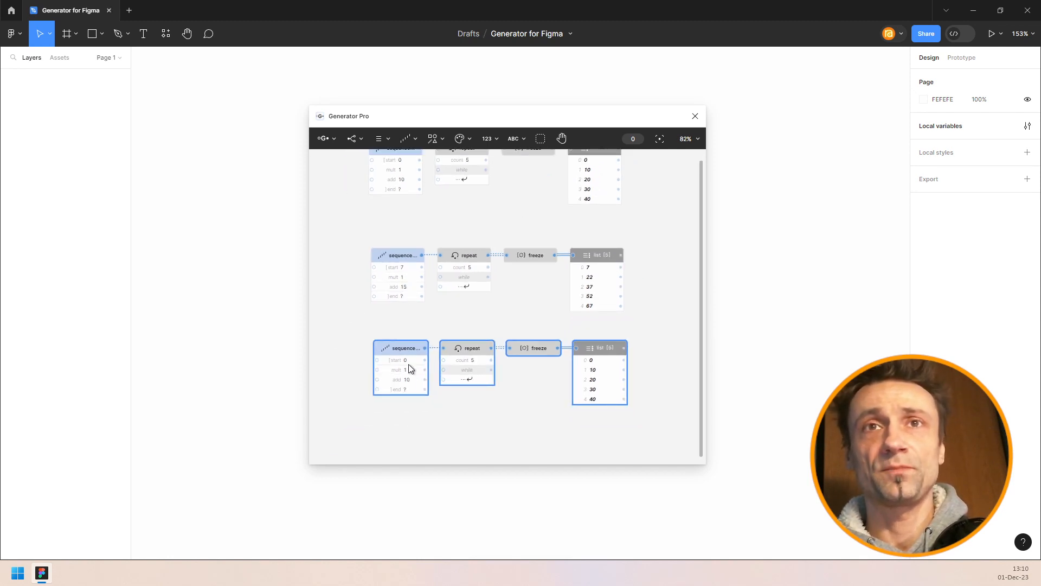
scroll(409, 360, up, 5)
scroll(409, 369, up, 2)
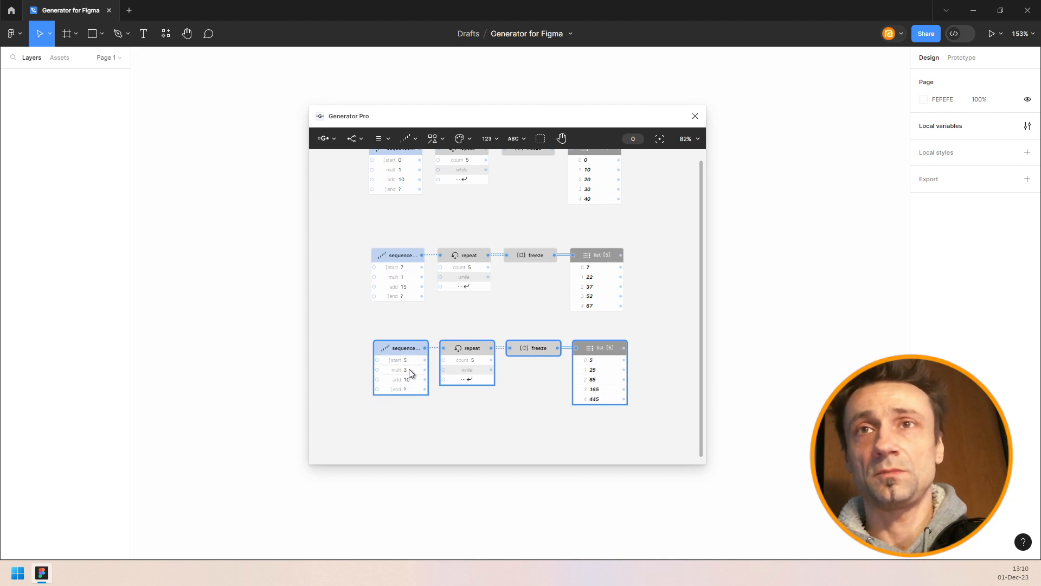
scroll(409, 369, up, 1)
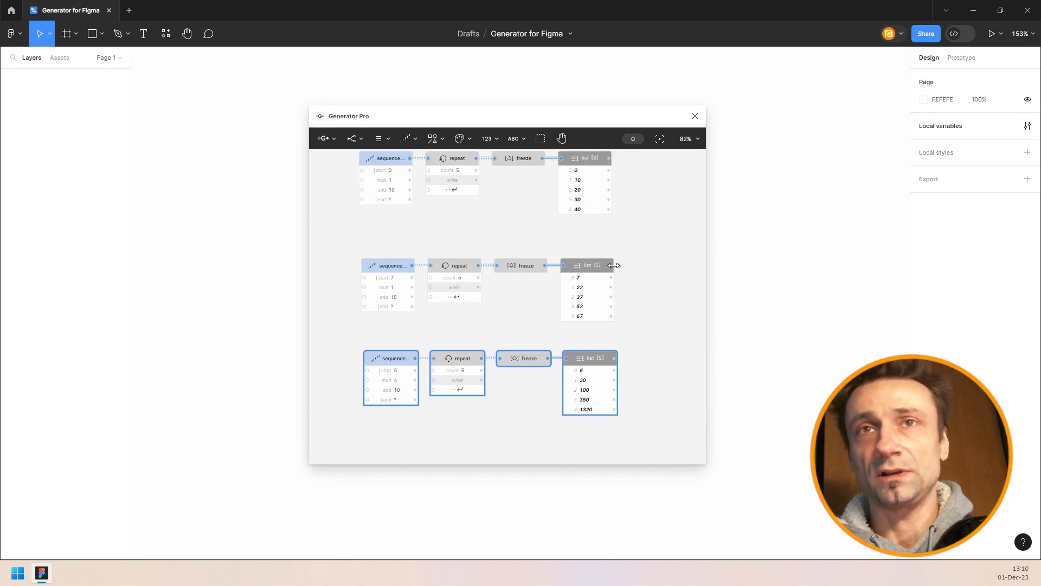
drag(613, 248, 575, 282)
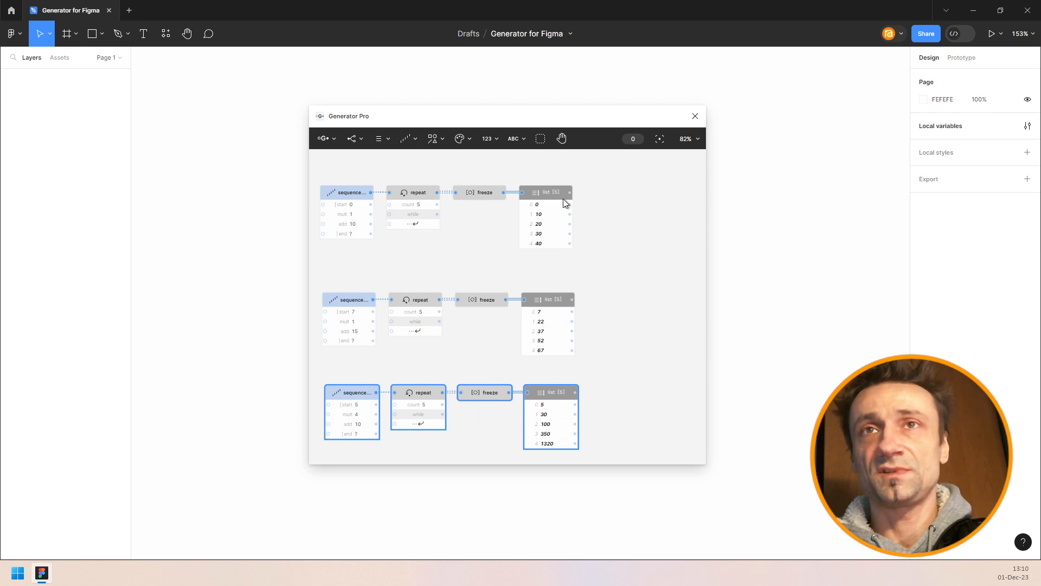
Add an unconnected Combine node and place it in the empty space beside the middle List node.
click(638, 272)
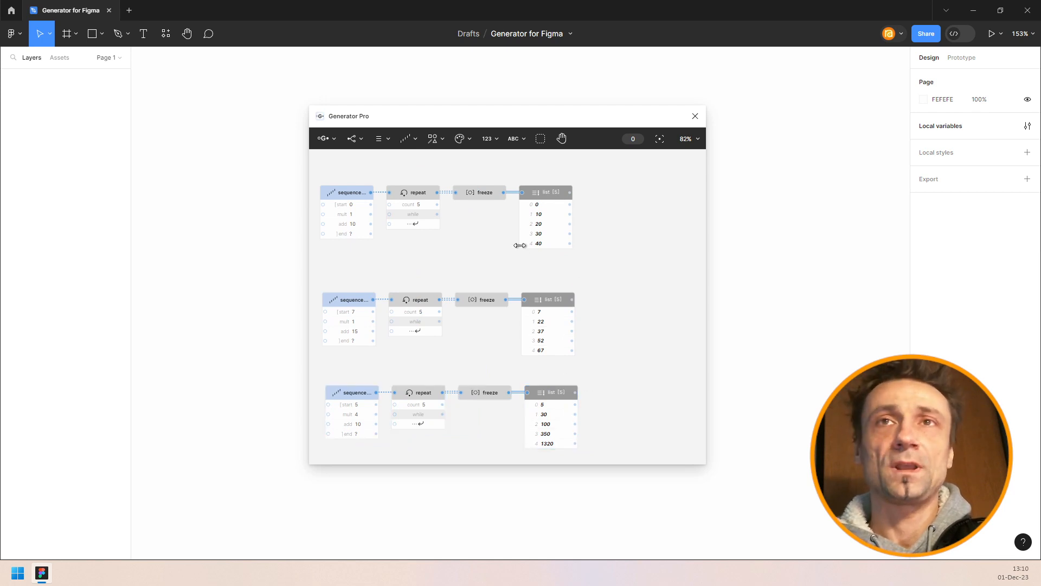
click(380, 139)
click(374, 165)
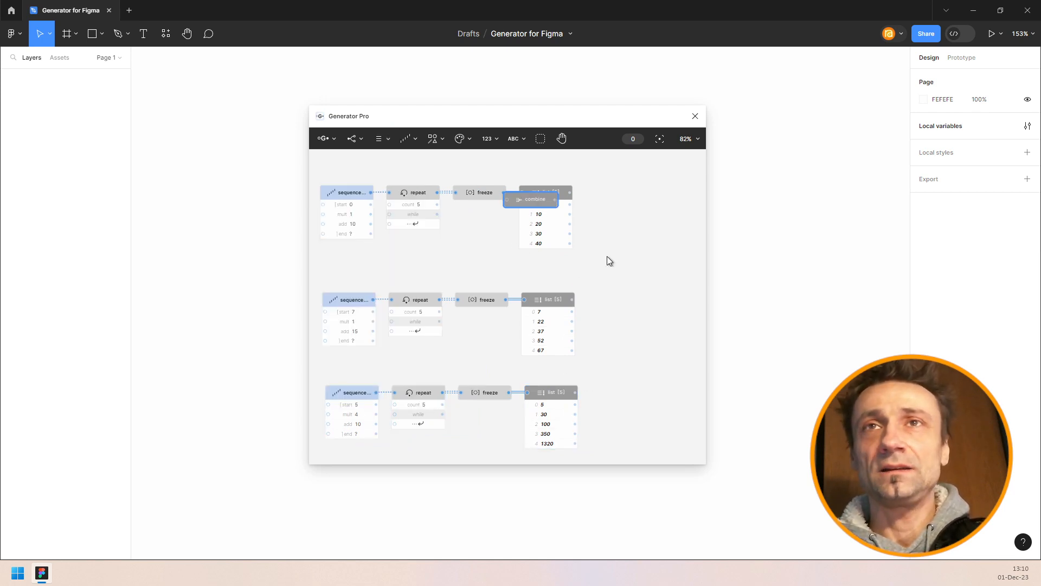
click(657, 312)
drag(607, 266, 592, 261)
scroll(592, 261, right, 3)
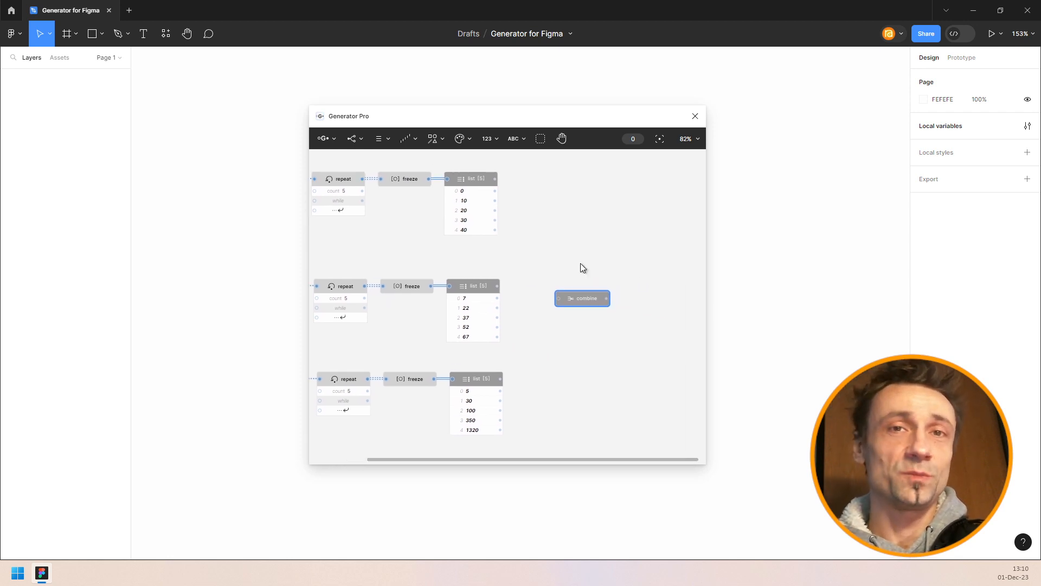
Connect the outputs of the three List nodes to the Combine node, in order from the first chain to the third.
drag(495, 178, 586, 301)
drag(497, 287, 579, 299)
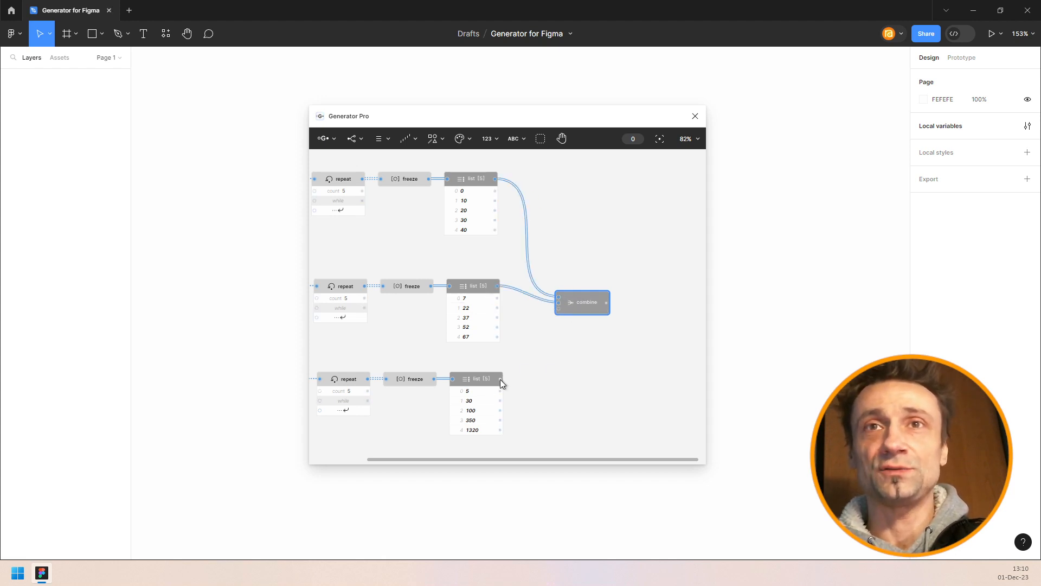
drag(500, 379, 583, 303)
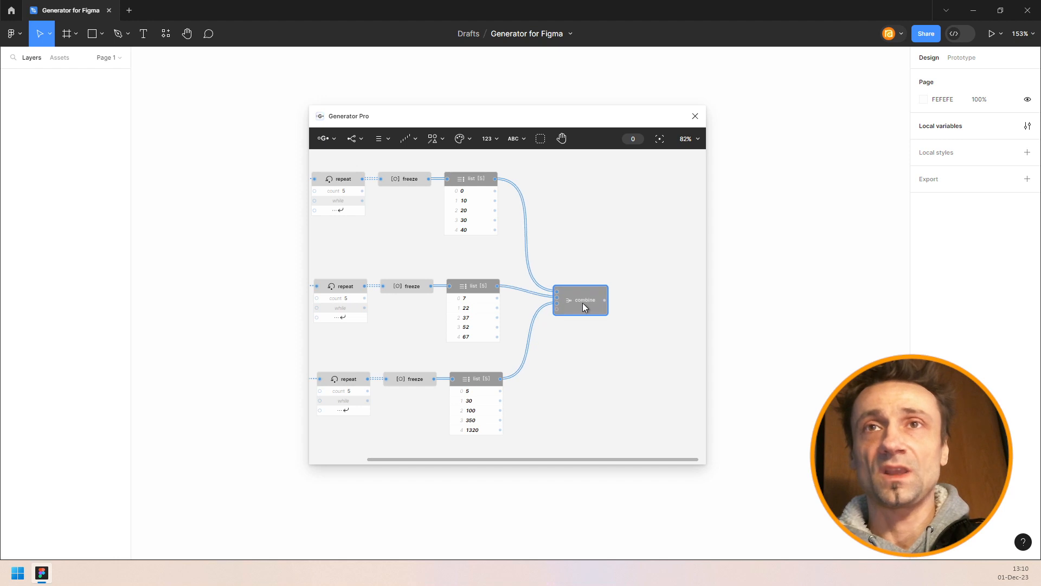
Add a List node to the Combine node's output and move both nodes slightly higher.
key(ctrl+/)
text(list)
key(Return)
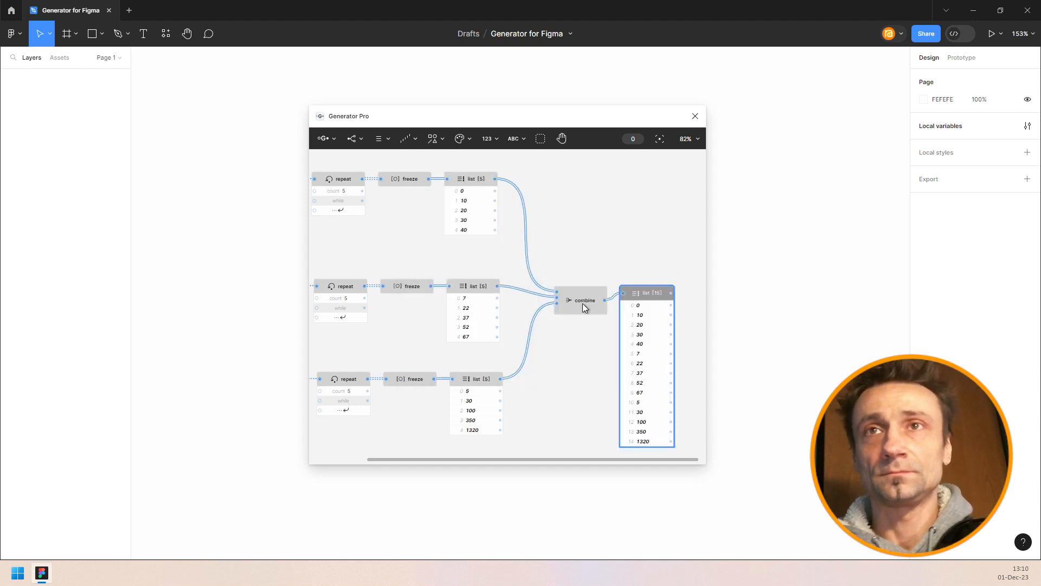
drag(652, 293, 662, 265)
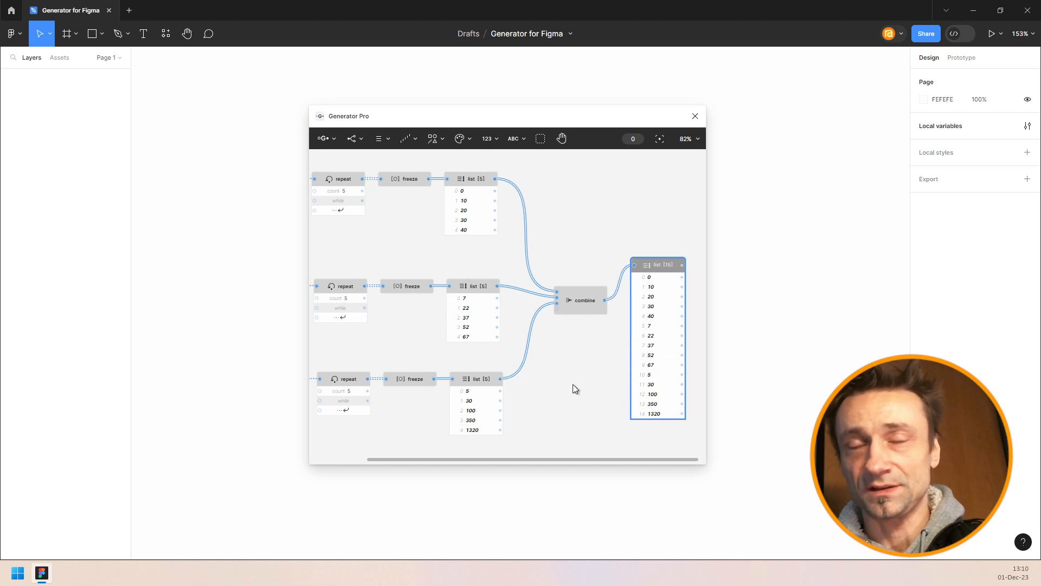
drag(576, 294, 575, 273)
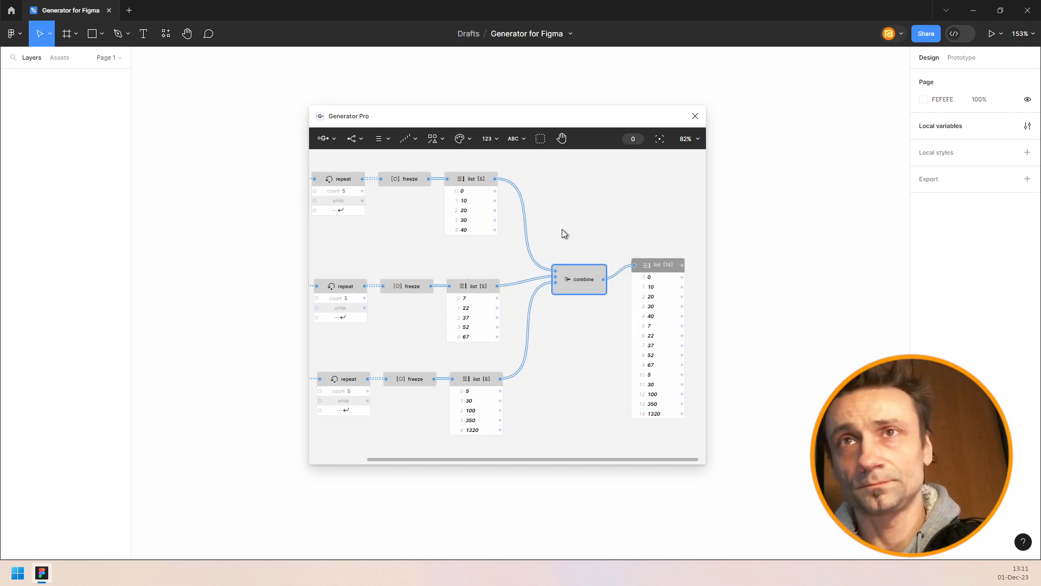
Delete the Combine node and its output List, and add a List as item node after the first chain's List.
drag(559, 221, 658, 376)
key(Delete)
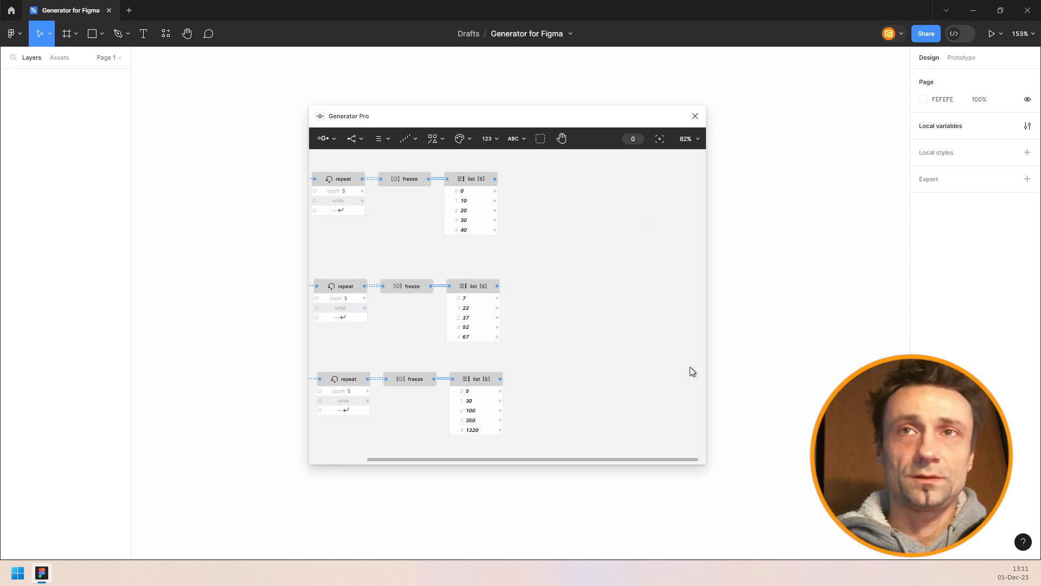
click(470, 178)
click(379, 139)
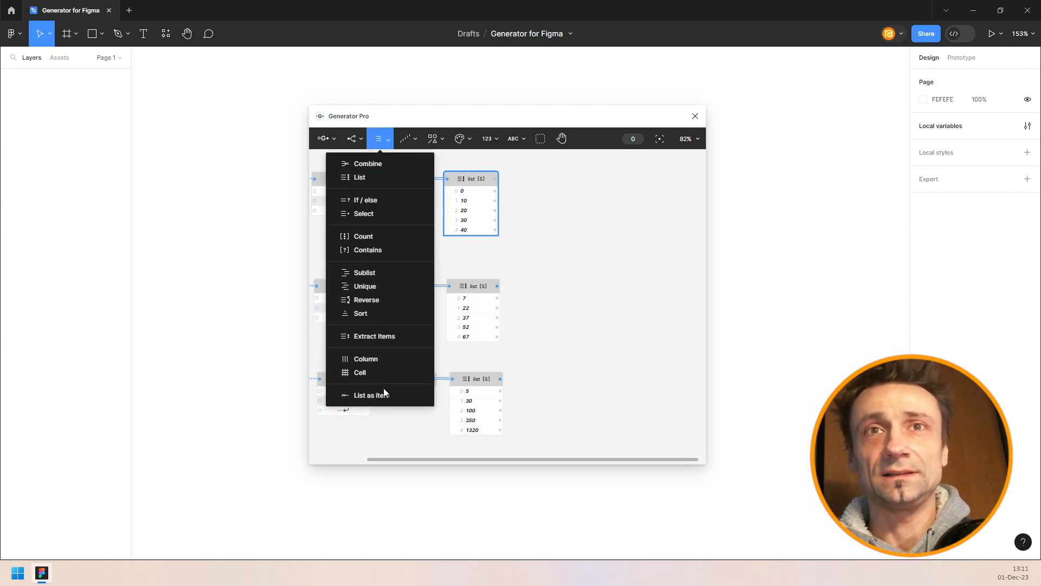
click(367, 394)
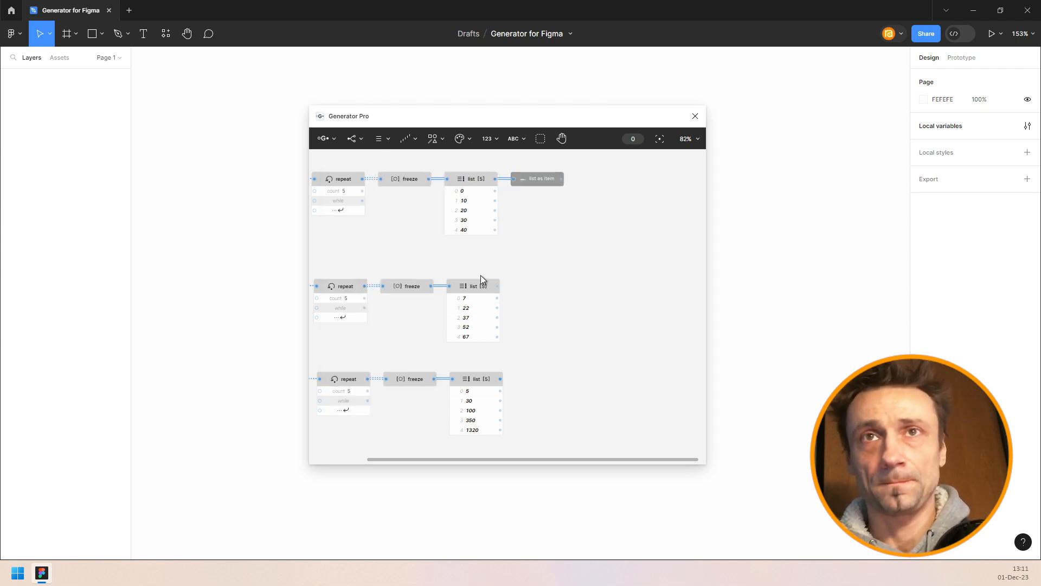
click(476, 288)
key(space)
text(list)
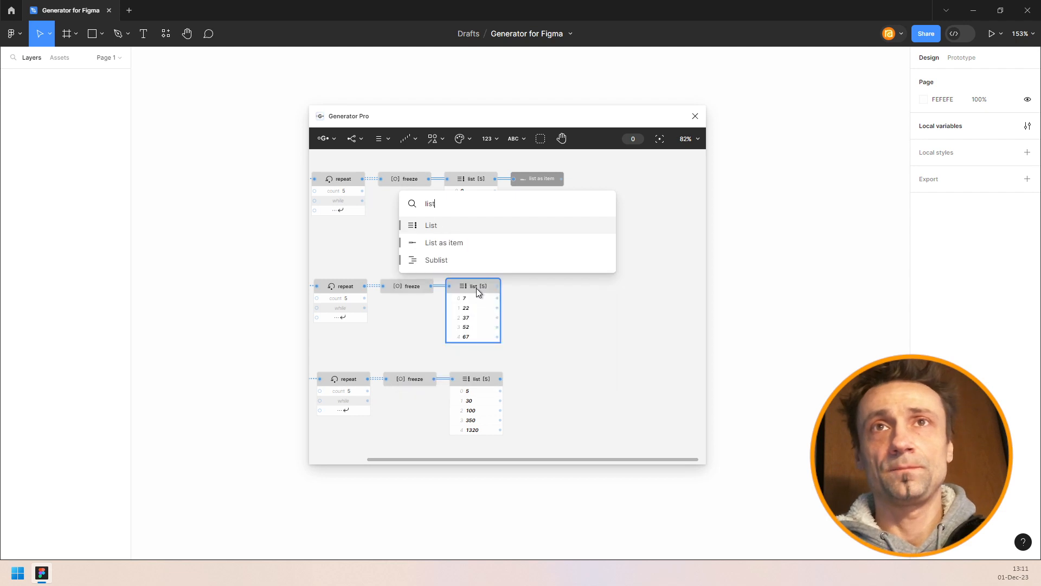
key(Down)
key(Return)
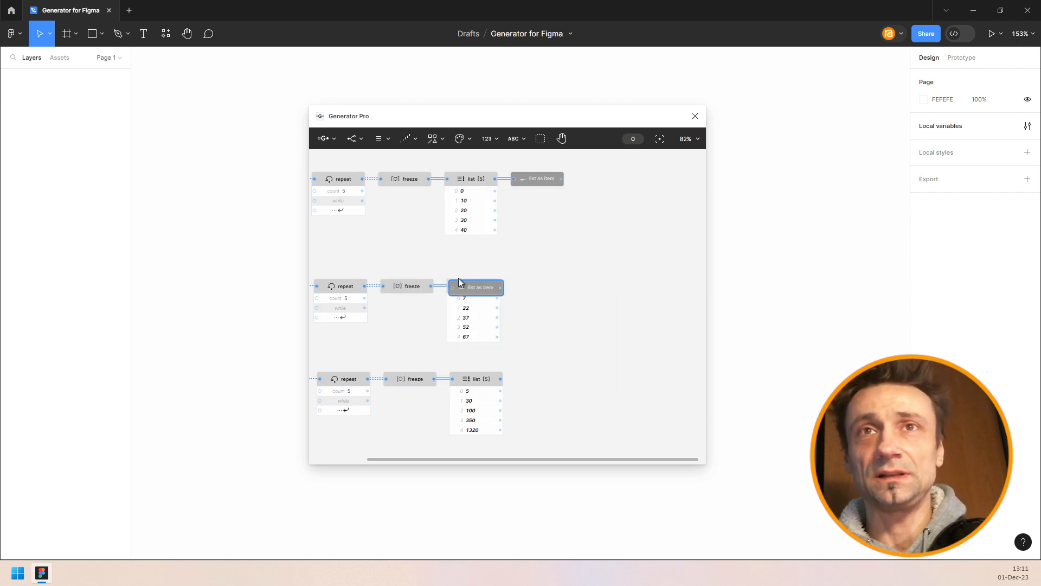
key(ctrl+z)
Add List as item nodes connected to the outputs of the second and third chains' List nodes.
key(space)
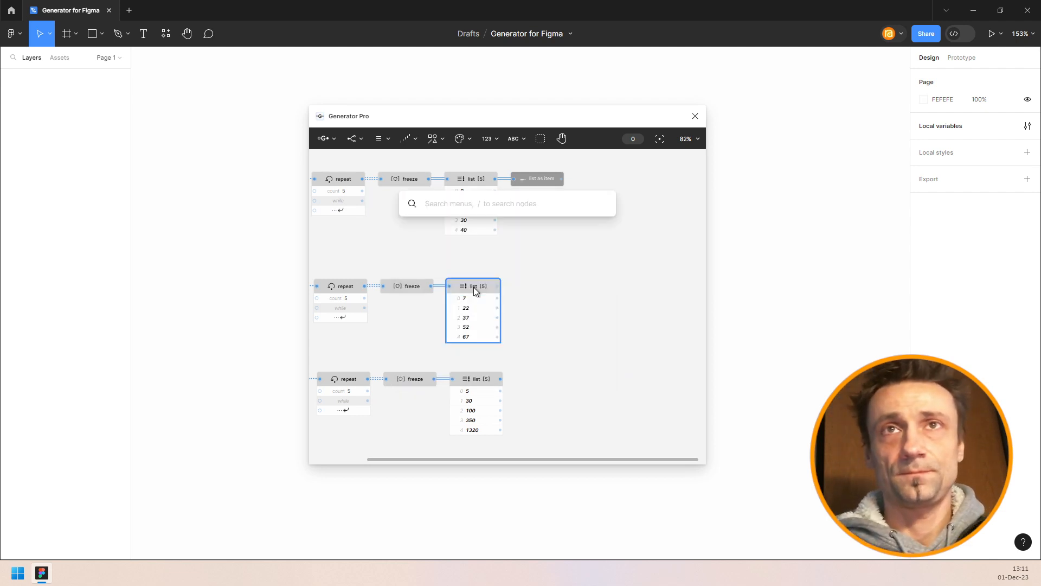
text(list)
key(Return)
click(476, 384)
key(space)
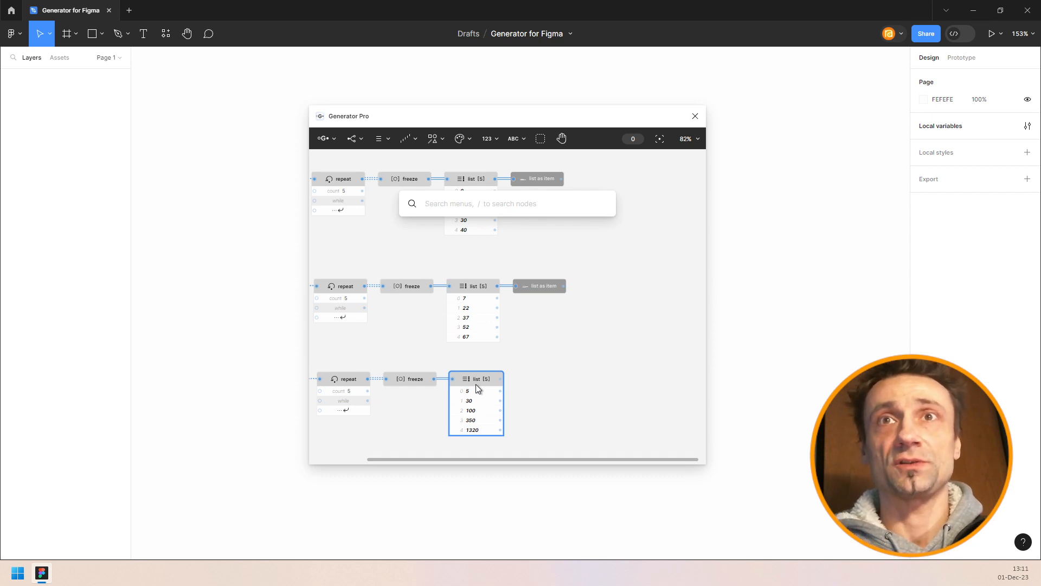
text(list as item)
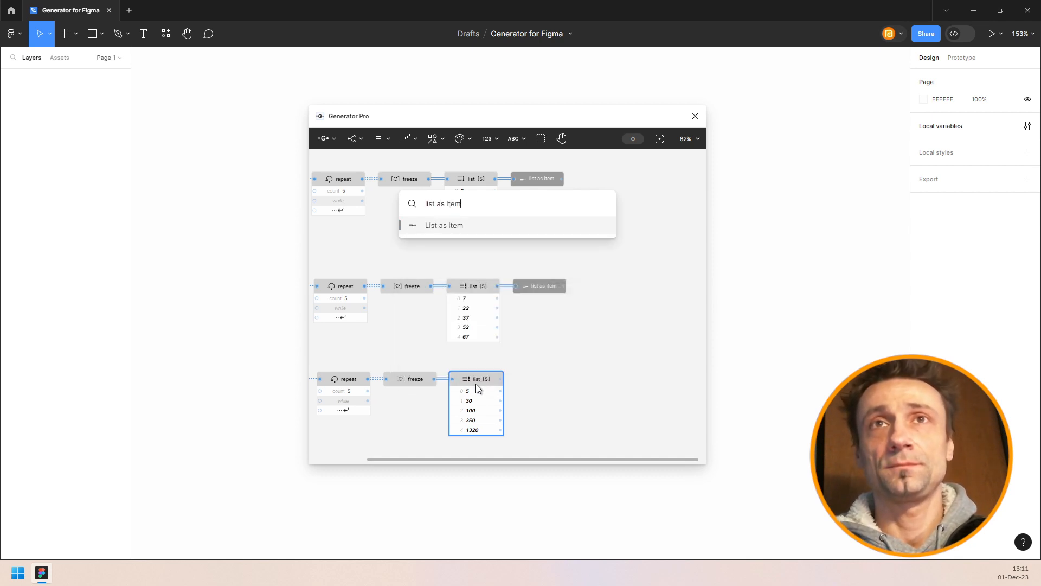
key(Return)
Join the three List as item nodes in a new Combine node with a List node on its output.
drag(538, 160, 579, 423)
click(379, 139)
click(367, 163)
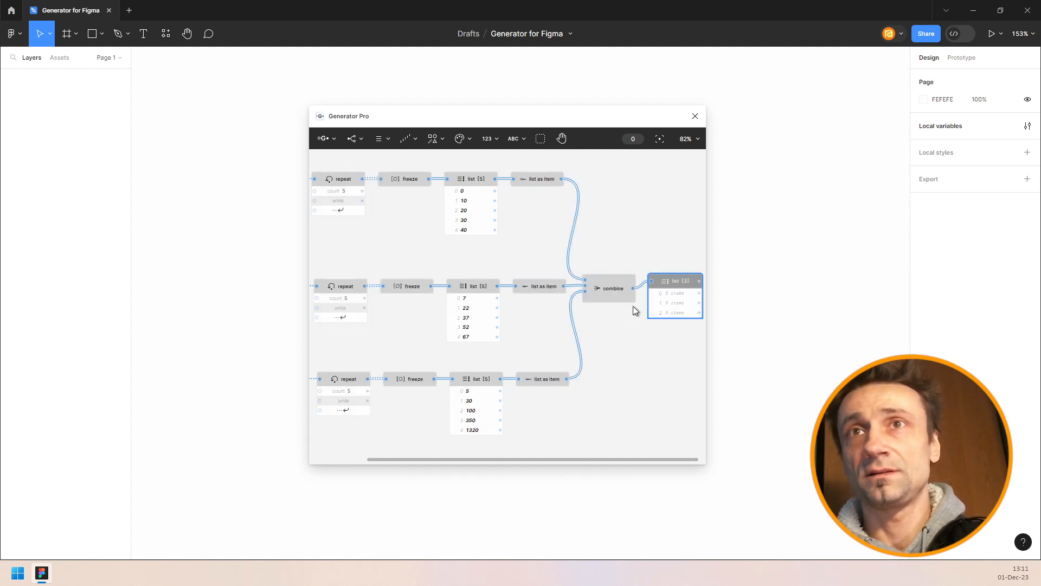
drag(670, 282, 669, 287)
Set the Repeat count to 9 in the second chain and to 10 in the third chain.
drag(586, 216, 476, 170)
scroll(557, 248, up, 5)
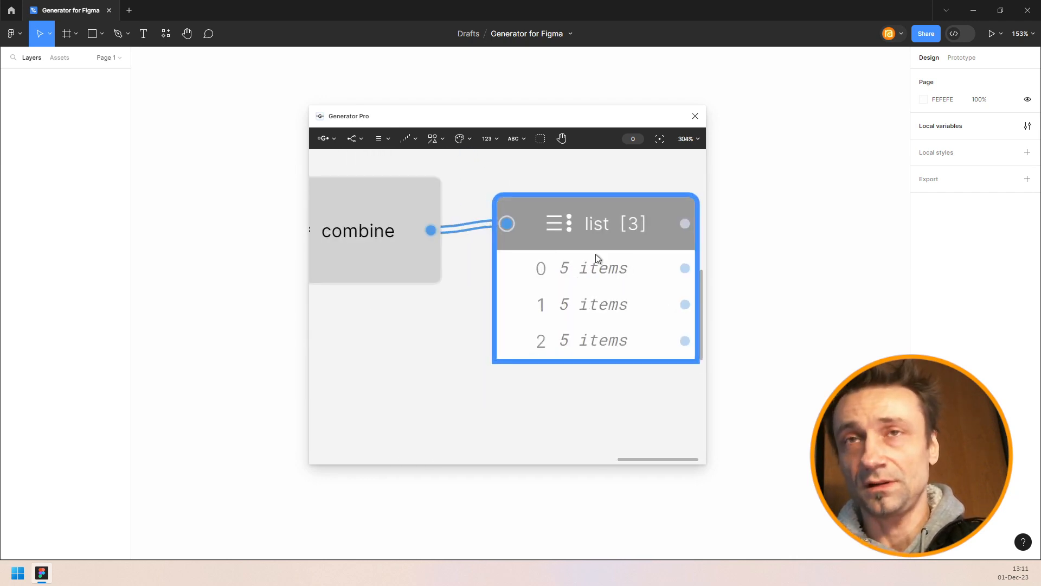
scroll(600, 352, down, 5)
drag(545, 302, 603, 345)
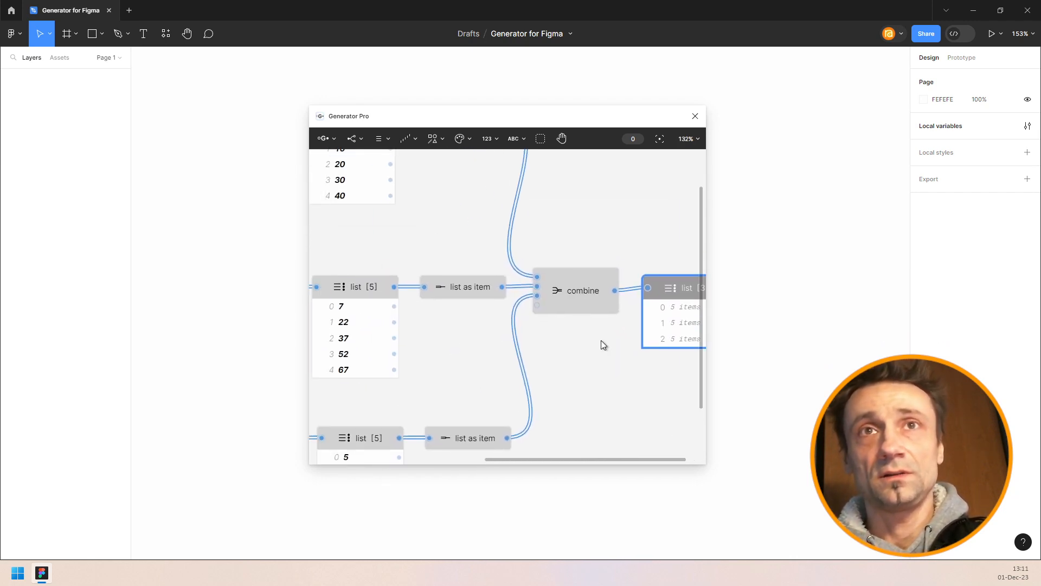
drag(409, 327, 453, 302)
scroll(388, 305, down, 3)
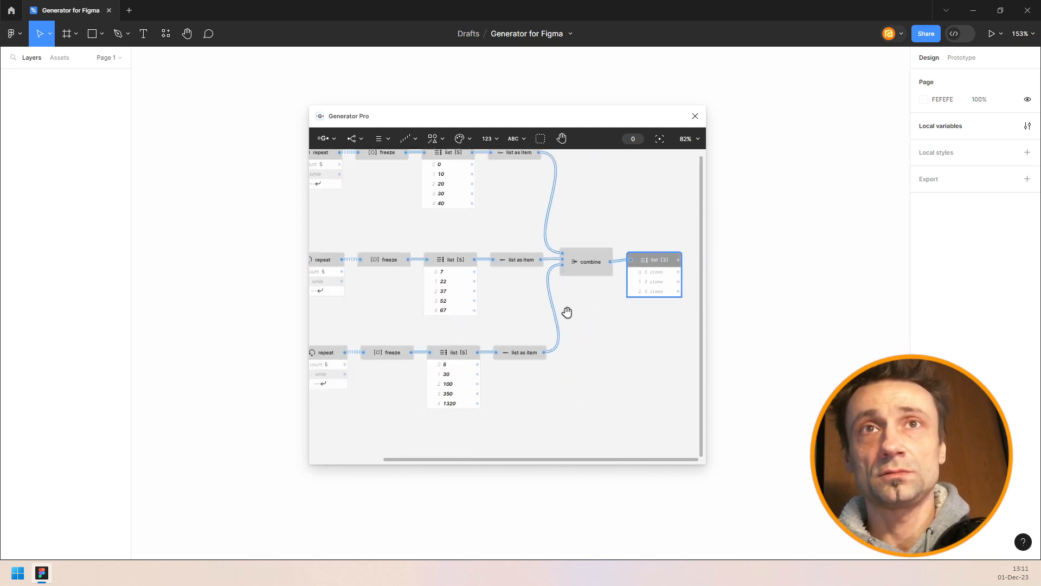
drag(567, 312, 631, 306)
drag(371, 265, 380, 266)
drag(384, 357, 398, 356)
Add a Select node with index 0 after the combined List and connect a List node to its output.
drag(646, 313, 369, 341)
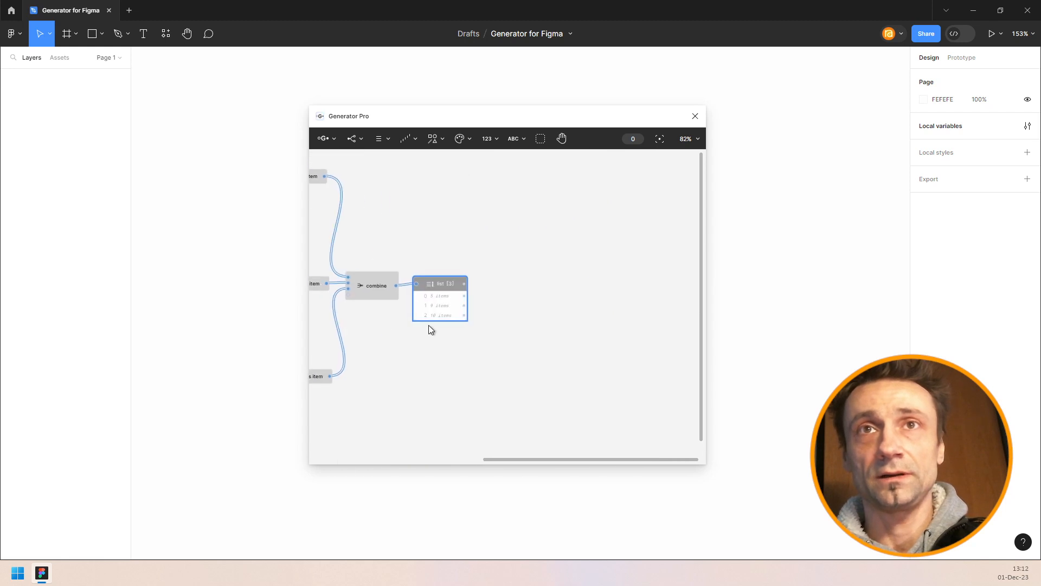
scroll(430, 329, up, 6)
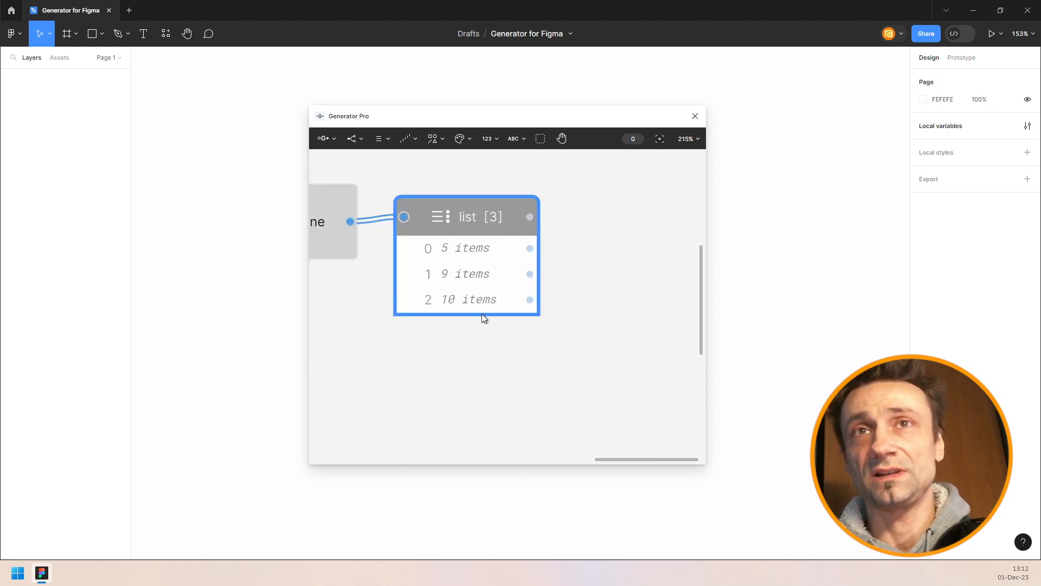
scroll(501, 327, down, 5)
drag(554, 258, 520, 272)
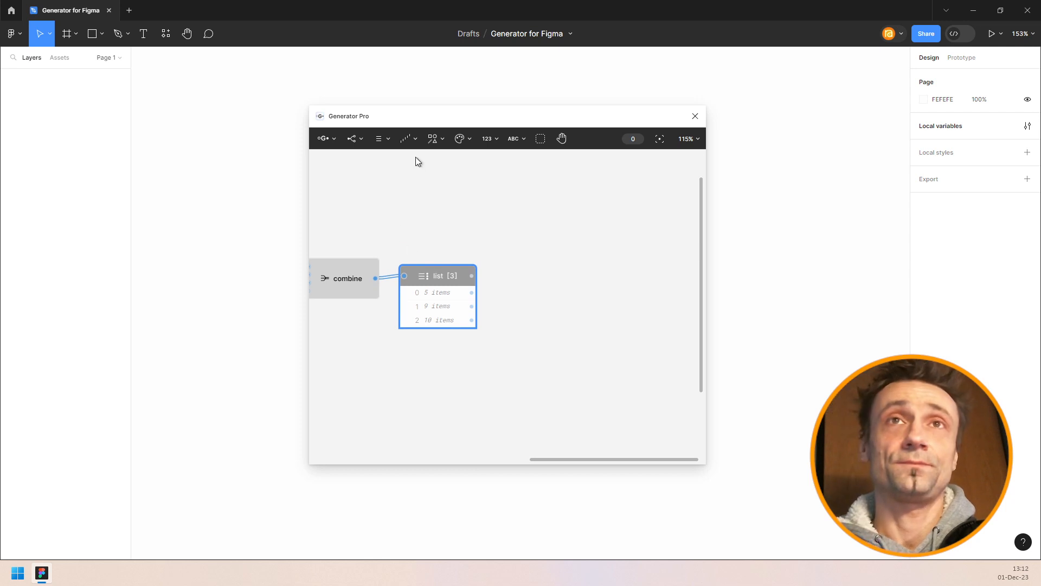
click(379, 139)
click(378, 214)
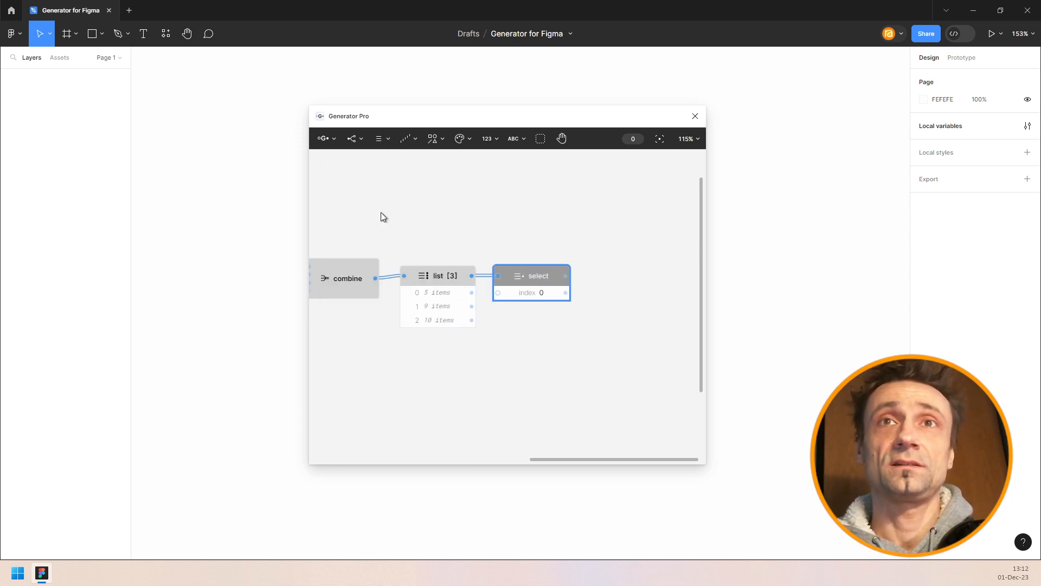
key(space)
text(list)
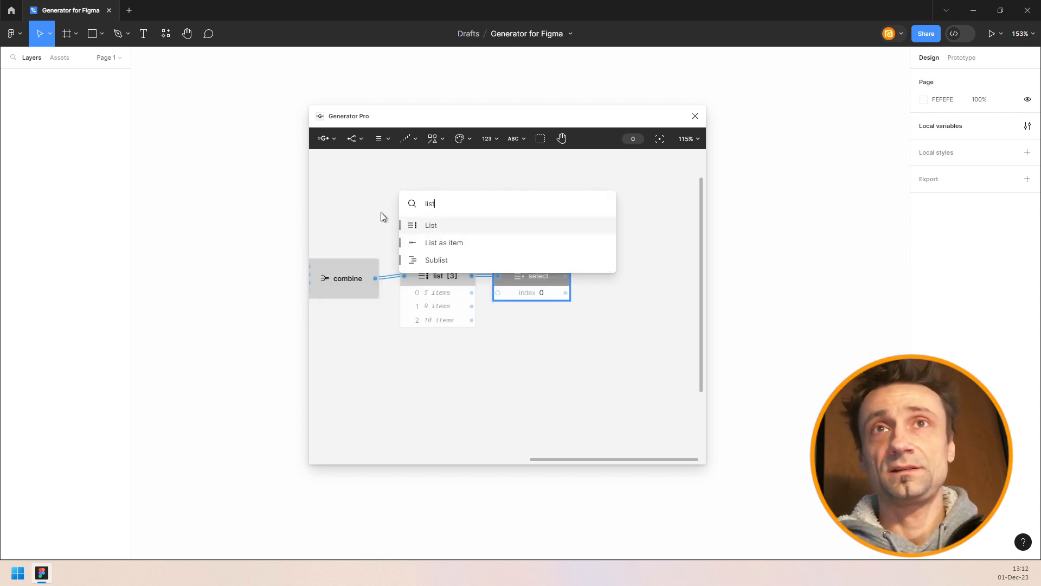
key(Return)
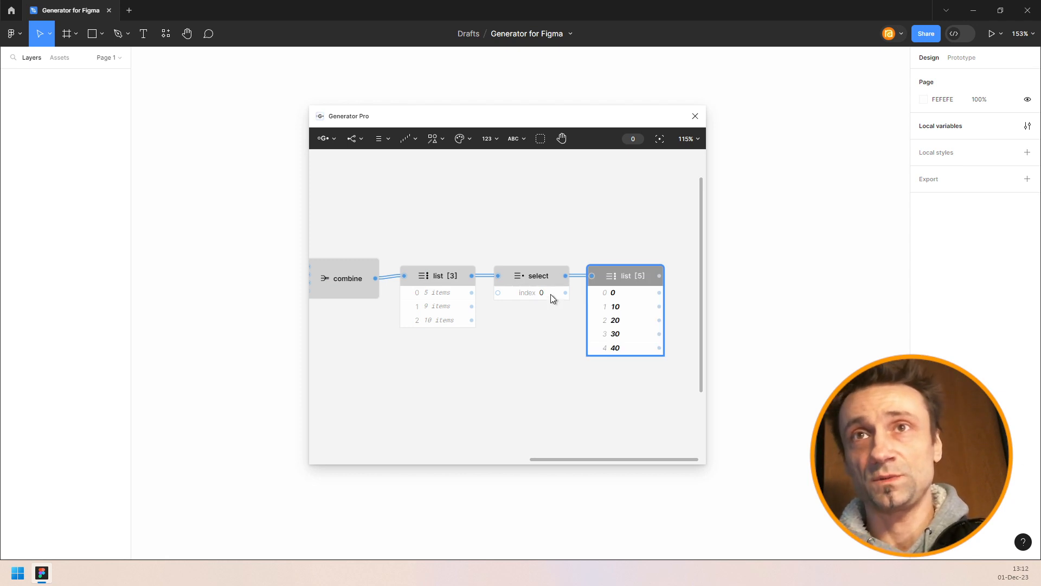
Raise the Select node's index to 2, and delete all the nodes from the canvas.
scroll(551, 294, up, 2)
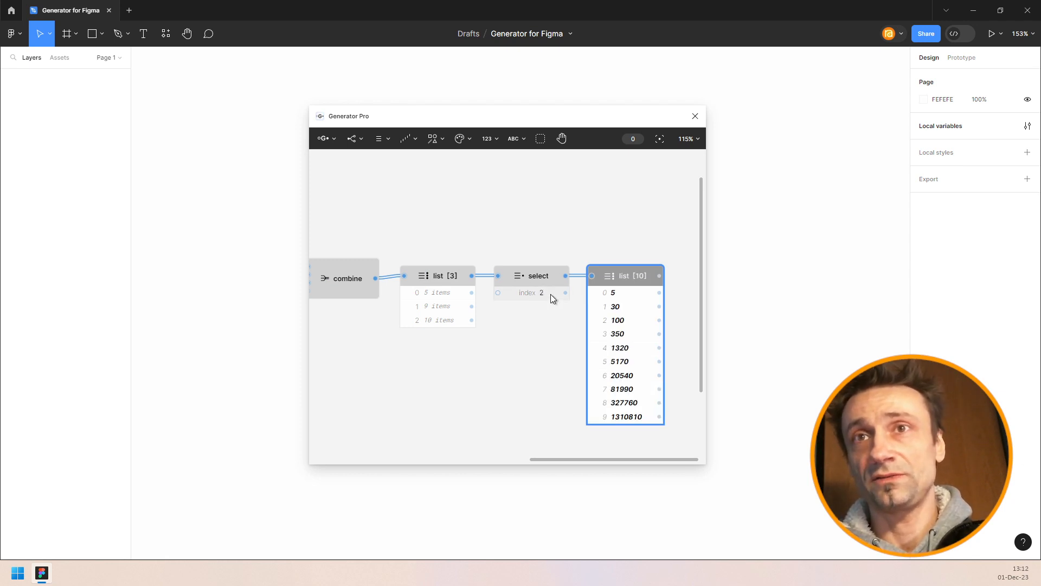
scroll(515, 229, down, 5)
drag(534, 235, 608, 276)
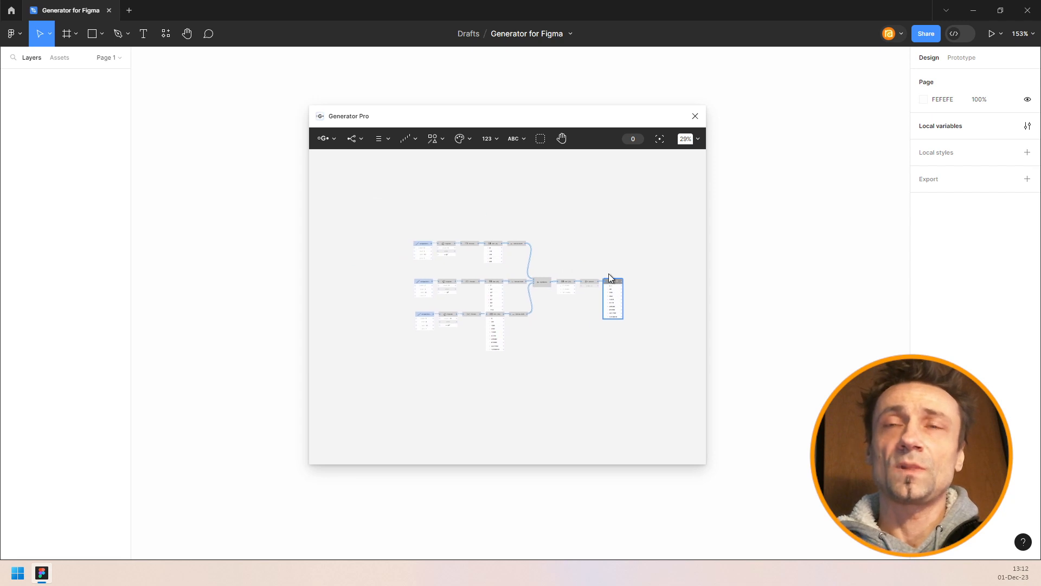
scroll(555, 257, up, 1)
drag(388, 200, 678, 386)
key(Delete)
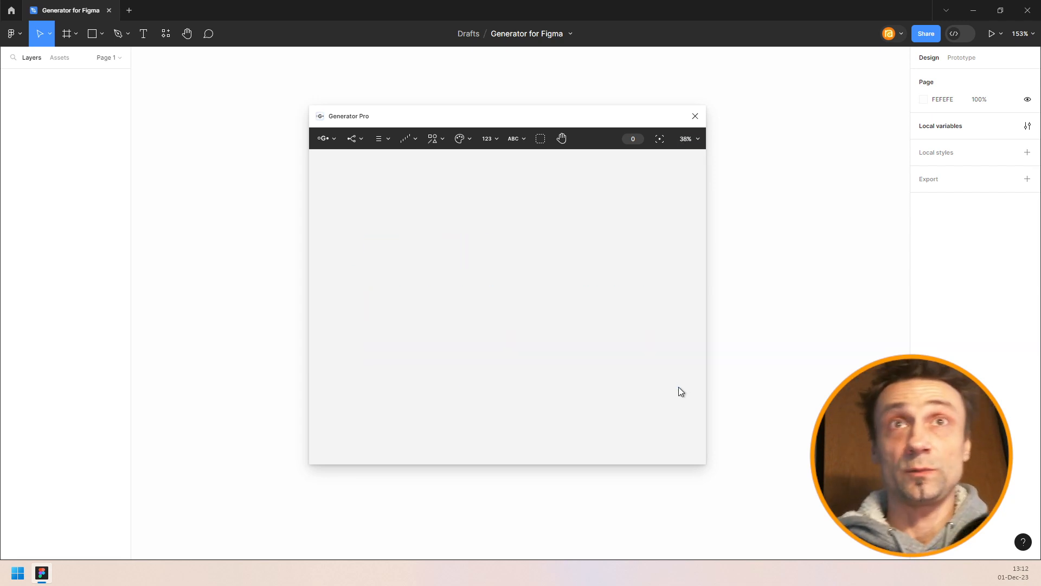
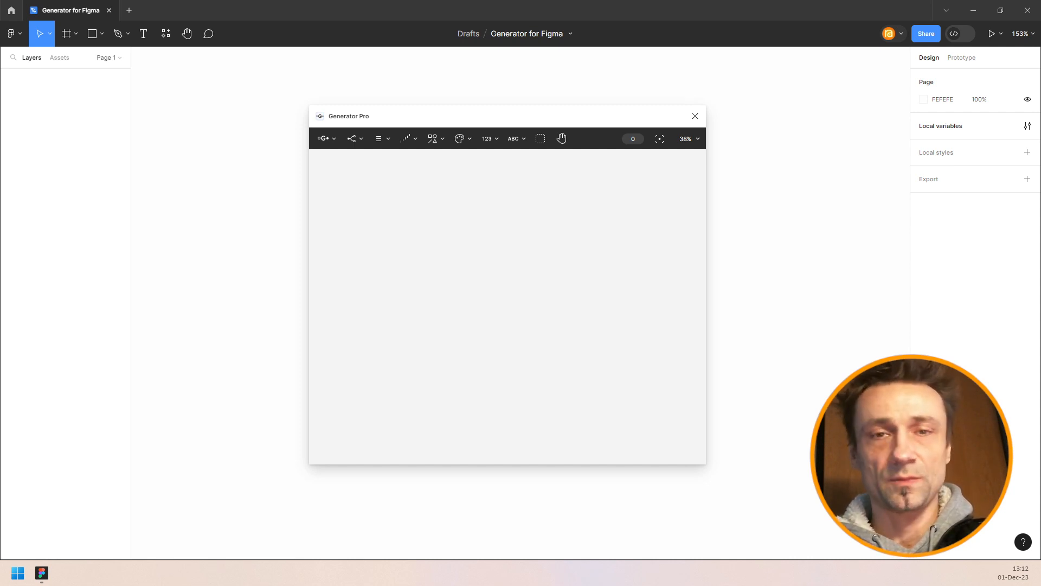
Add an enlarged Text node and fill it with the semicolon-separated car data beginning with the header "Car;MPG;Cylinders;Displacement;Horsepower".
click(505, 177)
click(513, 139)
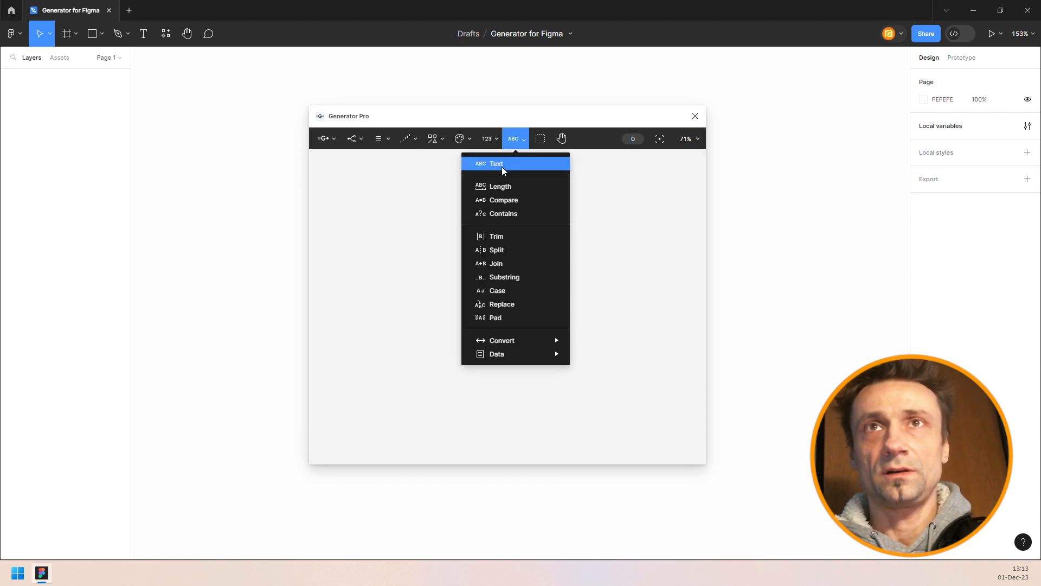
click(502, 165)
scroll(503, 320, up, 3)
drag(506, 278, 668, 418)
click(432, 340)
text(Car;MPG;Cylinders;Displacement;Horsepower;Weight;Acceleration;Model;Origin STRING;DOUBLE;INT;DOUBLE;DOUBLE;DOUBLE;DOUBLE;INT;CAT Chevrolet Chevelle Malibu;18.0;8;307.0;130.0;3504.;12.0;70;US Buick Skylark 320;15.0;8;350.0;165.0;3693.;11.5;70;US Plymouth Satellite;18.0;8;318.0;150.0;3436.;11.0;70;US AMC Rebel SST;16.0;8;304.0;150.0;3433.;12.0;70;US Ford Torino;17.0;8;302.0;140.0;3449.;10.5;70;US Ford Galaxie 500;15.0;8;429.0;198.0;4341.;10.0;70;US Chevrolet Impala;14.0;8;454.0;220.0;4354.;9.0;70;US Plymouth Fury iii;14.0;8;440.0;215.0;4312.;8.5;70;US Pontiac Catalina;14.0;8;455.0;225.0;4425.;10.0;70;US AMC Ambassador DPL;15.0;8;390.0;190.0;3850.;8.5;70;US Citroen DS-21 Pallas;NA;4;133.0;115.0;3090.;17.5;70;Europe Chevrolet Chevelle Concours (sw);NA;8;350.0;165.0;4142.;11.5;70;US)
Left-align the Text node's content, shorten the node to fit its lines and reposition it on the canvas.
right_click(451, 277)
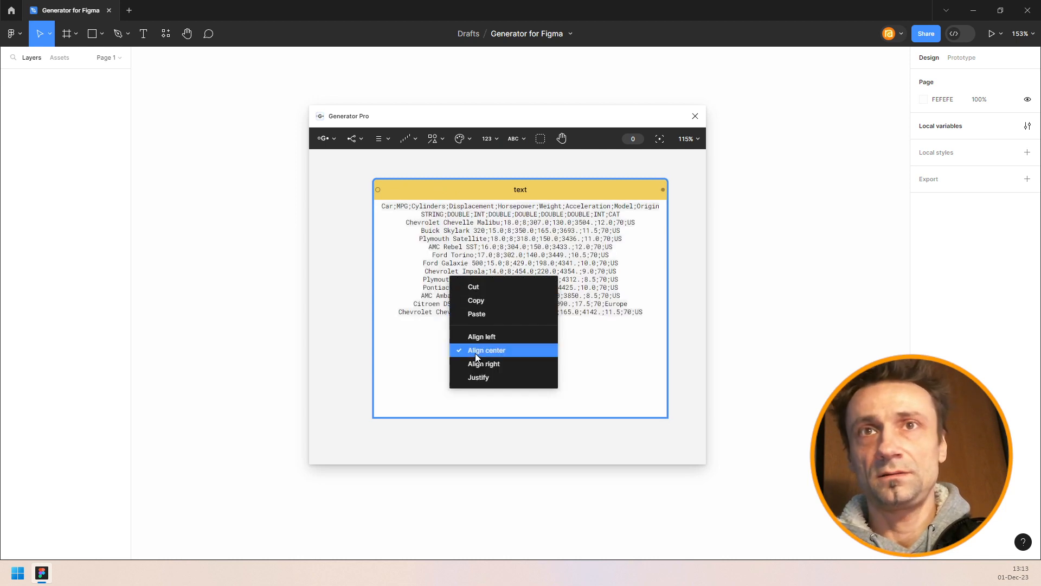
click(477, 337)
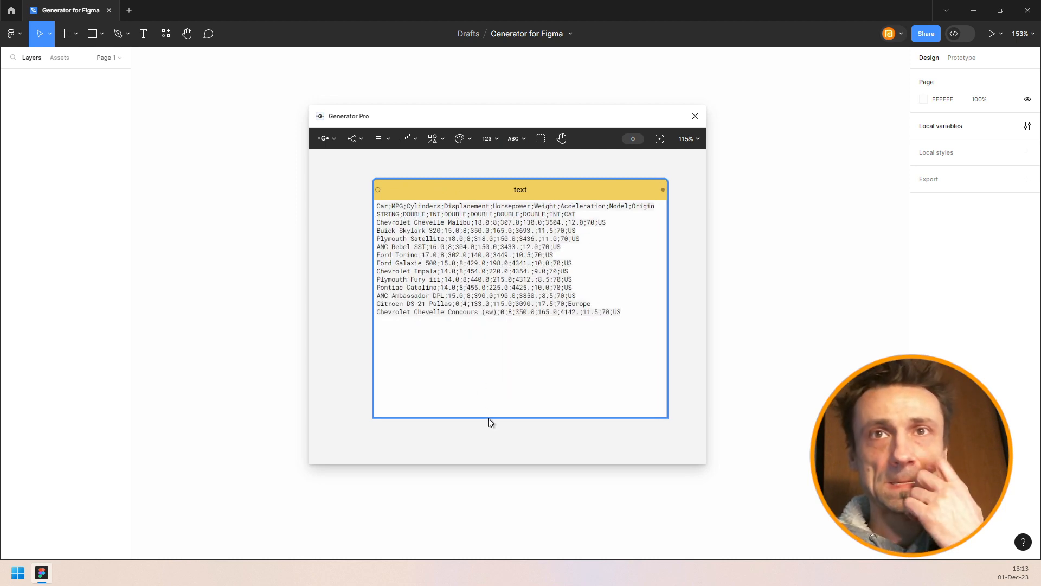
drag(488, 418, 491, 325)
drag(493, 187, 467, 230)
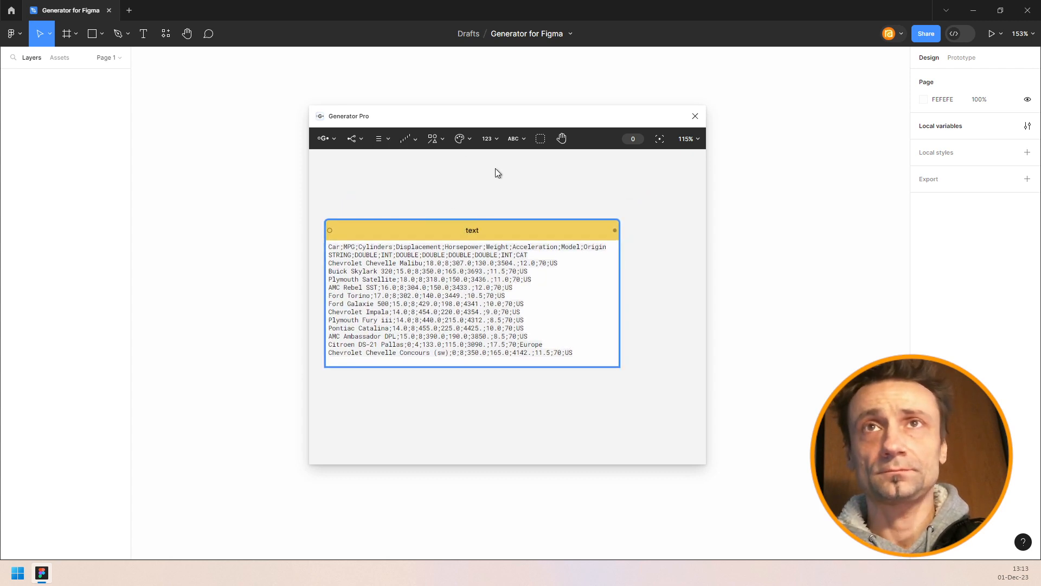
Add a CSV node connected to the Text node's output.
click(516, 139)
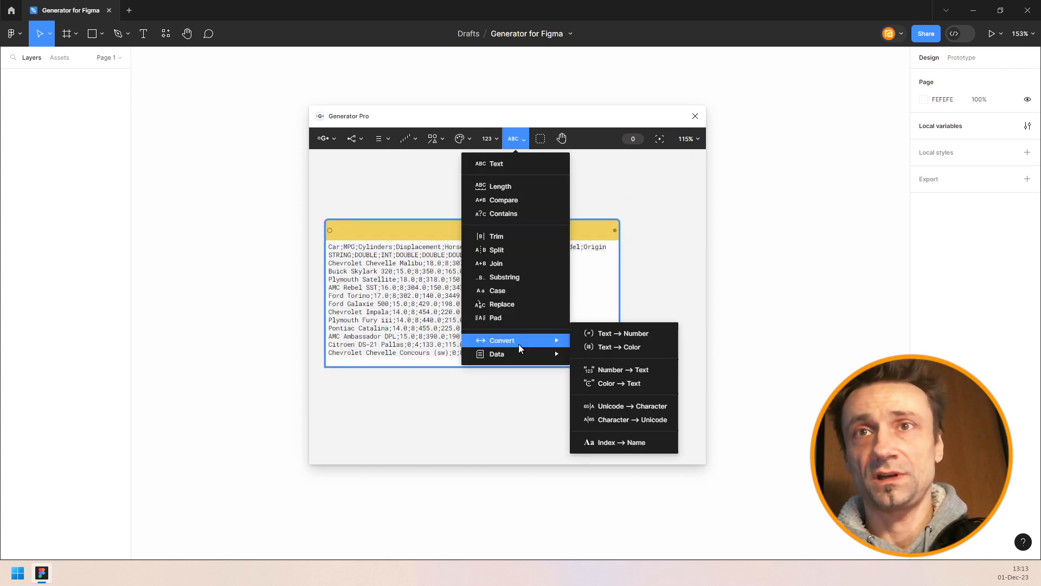
mouse_move(520, 354)
click(601, 404)
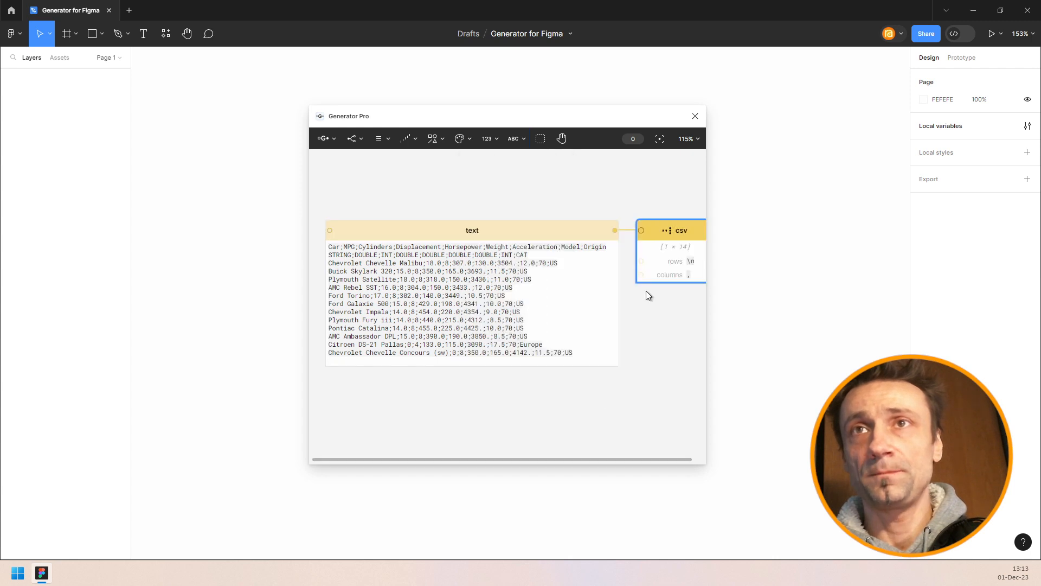
scroll(537, 253, up, 5)
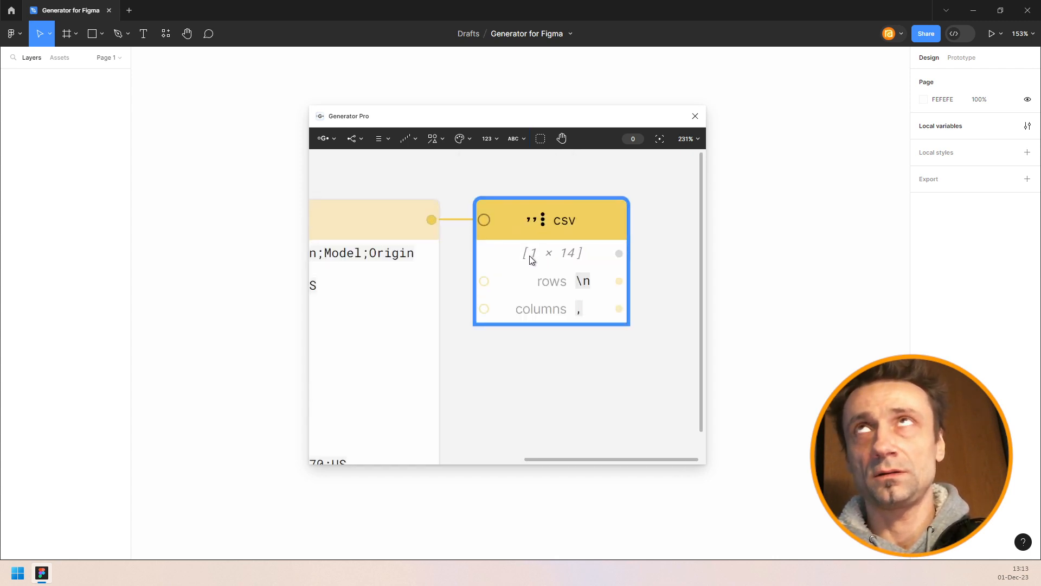
scroll(574, 375, down, 5)
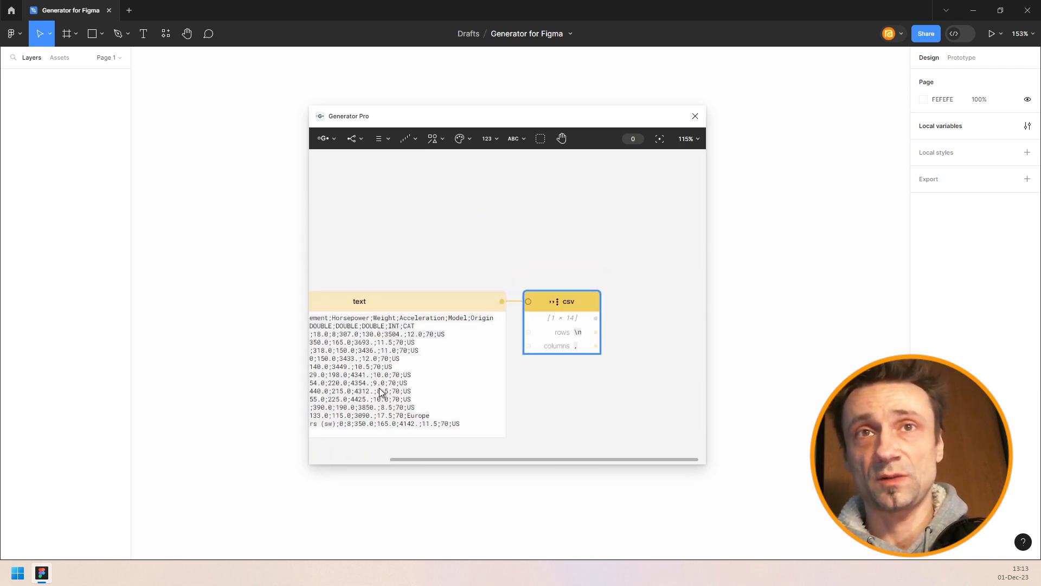
Set the CSV node's columns separator to a semicolon.
scroll(381, 392, up, 3)
drag(672, 340, 579, 336)
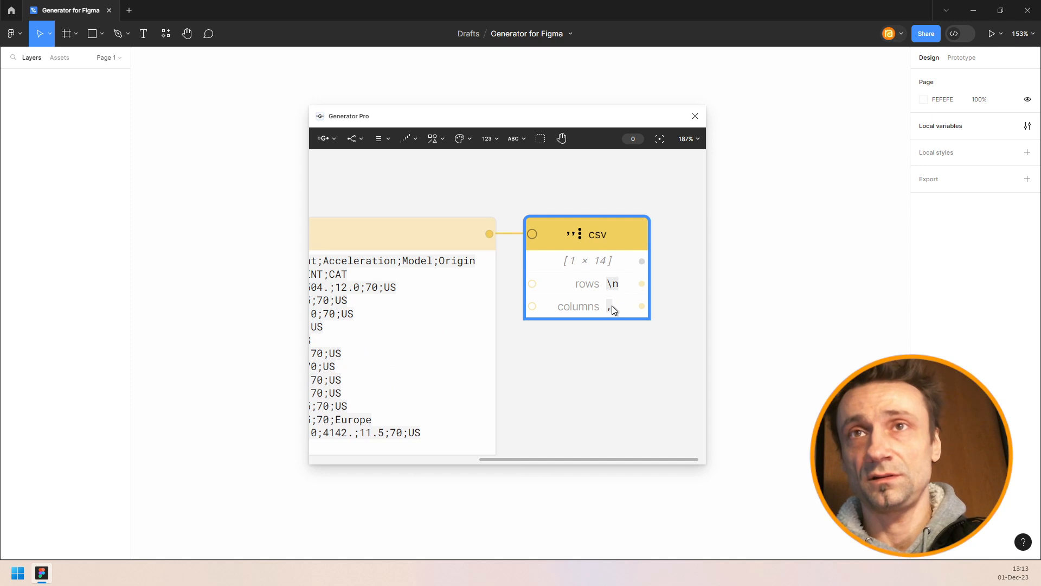
key(BackSpace)
text(;)
key(Return)
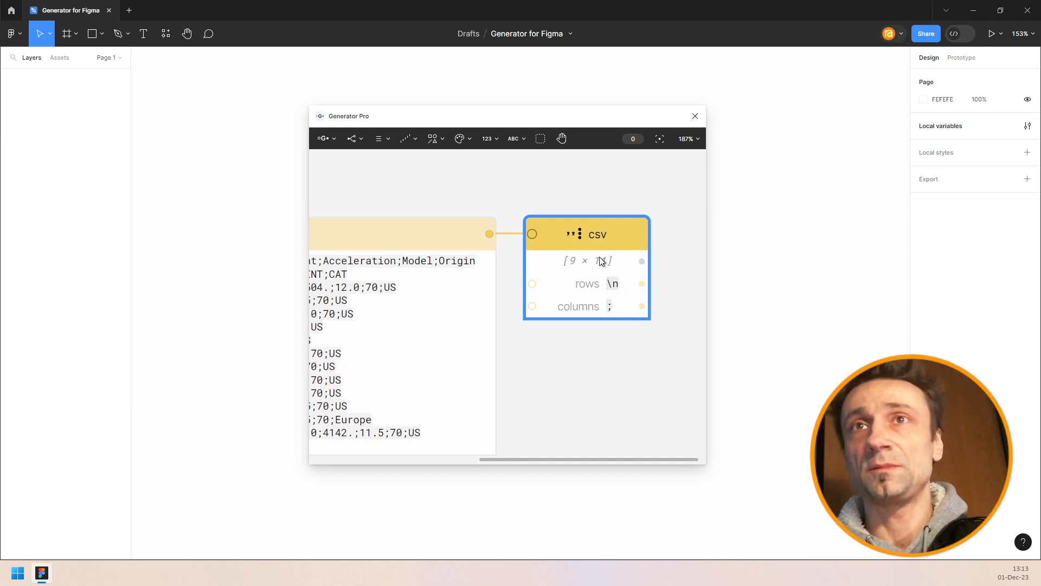
Add a List node beside the CSV node and feed it from the CSV's table output.
scroll(502, 386, down, 3)
drag(565, 380, 483, 365)
key(ctrl+/)
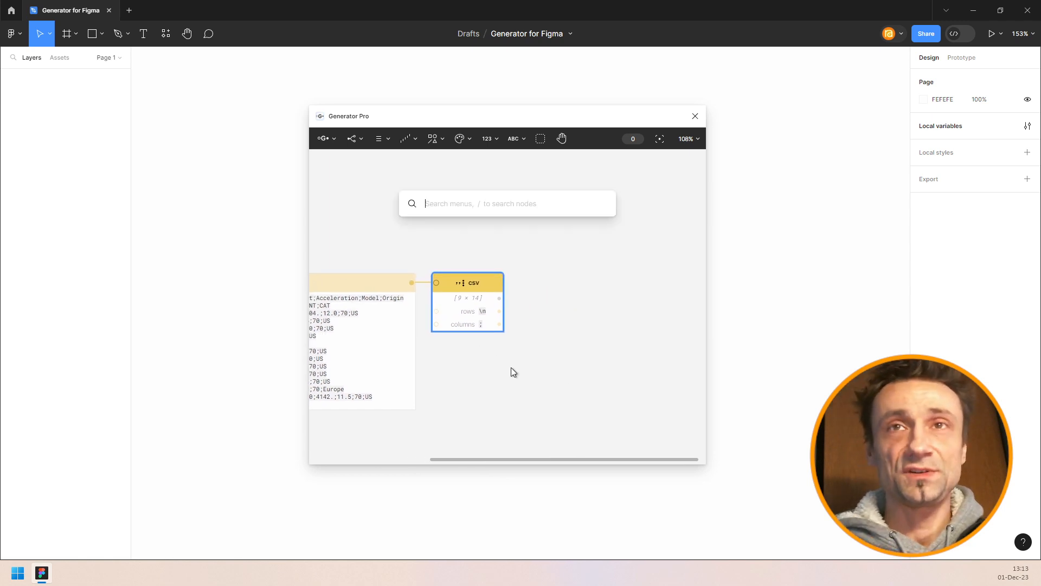
text(list)
key(Return)
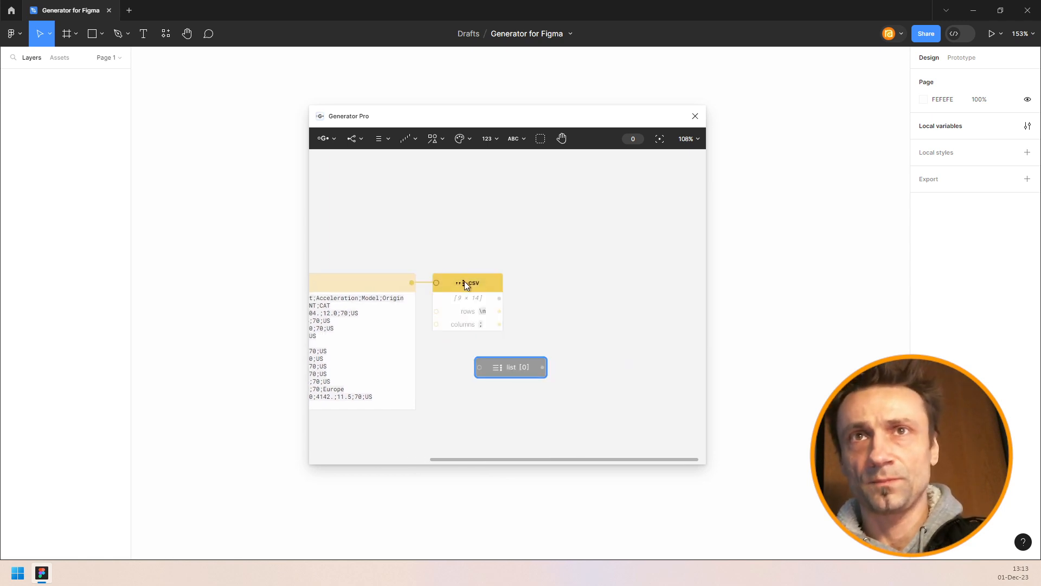
drag(500, 298, 580, 299)
drag(574, 257, 552, 216)
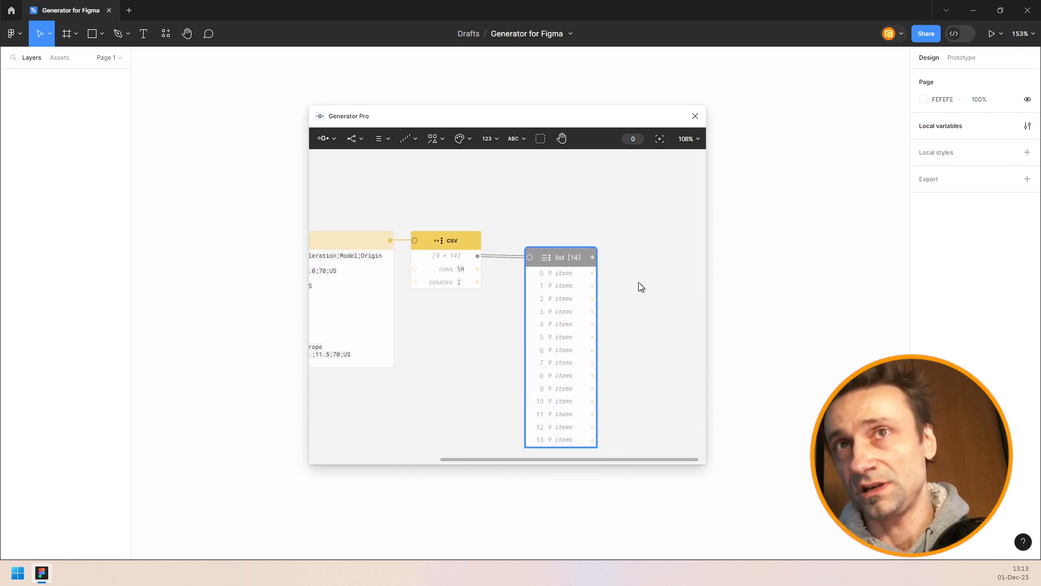
Add a second List node fed by row 3 of the CSV list and widen it to fit the full car name.
drag(639, 287, 515, 260)
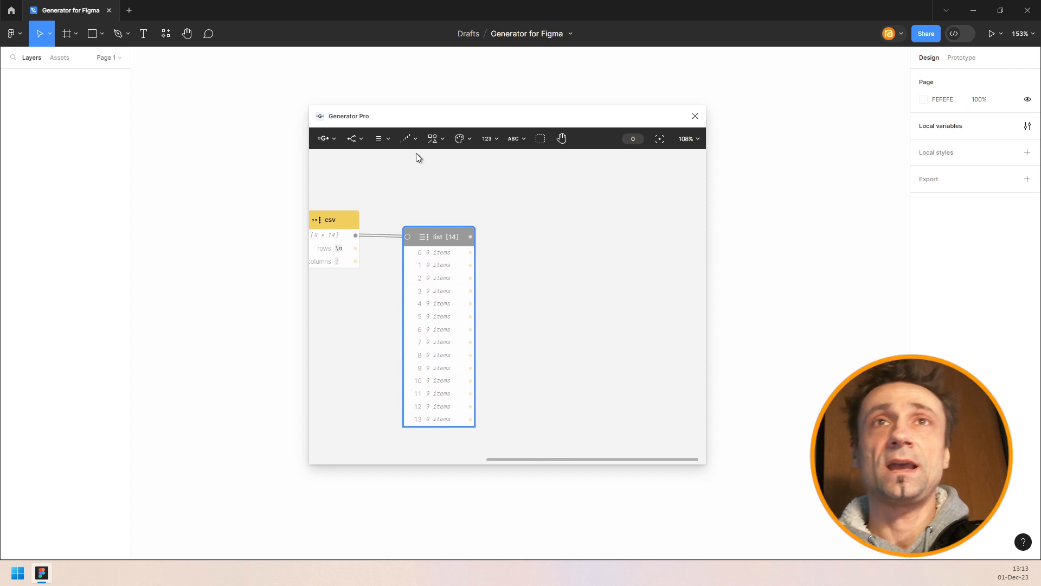
click(381, 141)
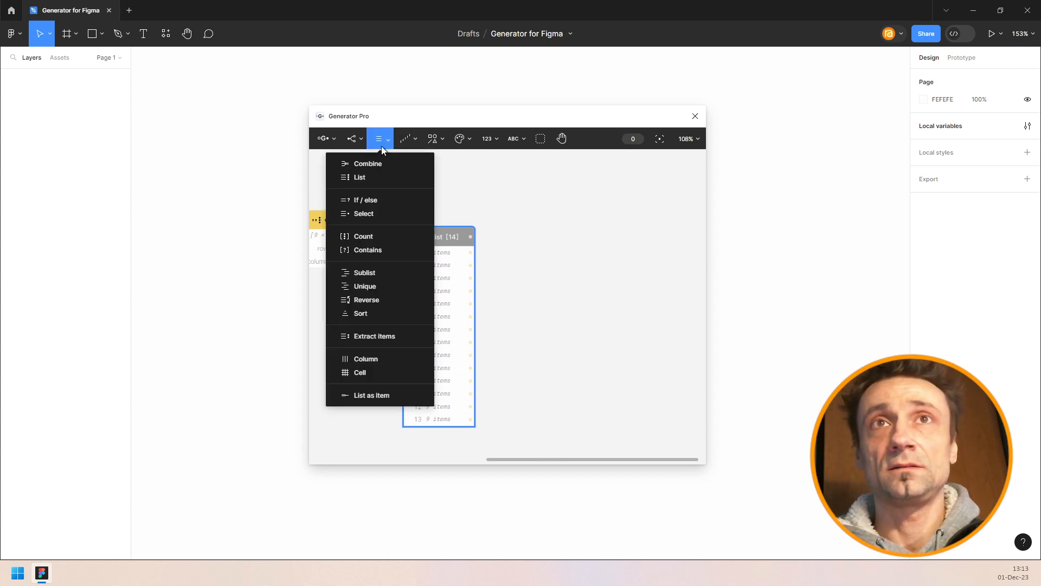
click(377, 173)
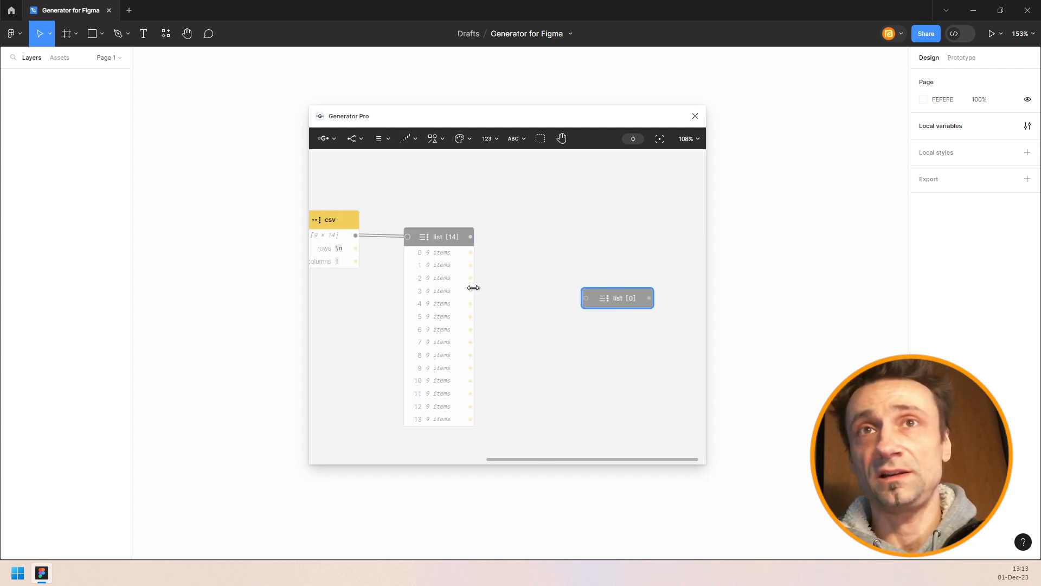
drag(470, 291, 608, 293)
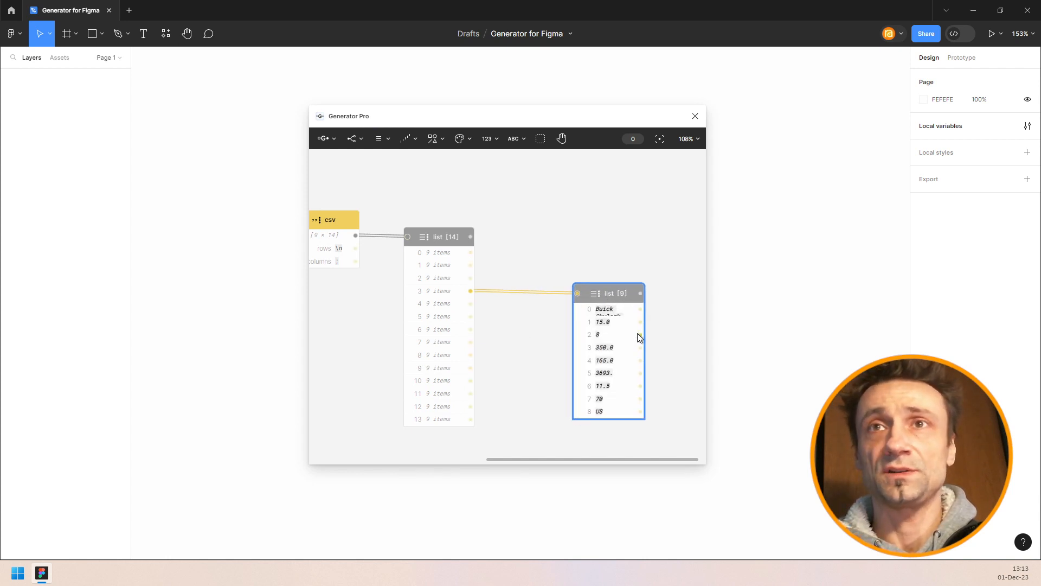
scroll(594, 256, right, 3)
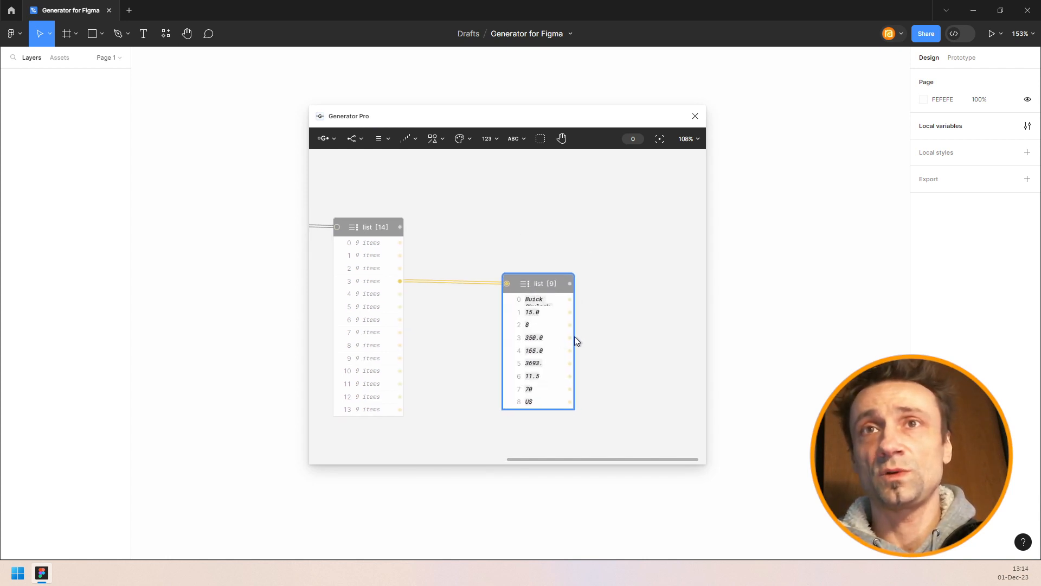
drag(575, 336, 625, 339)
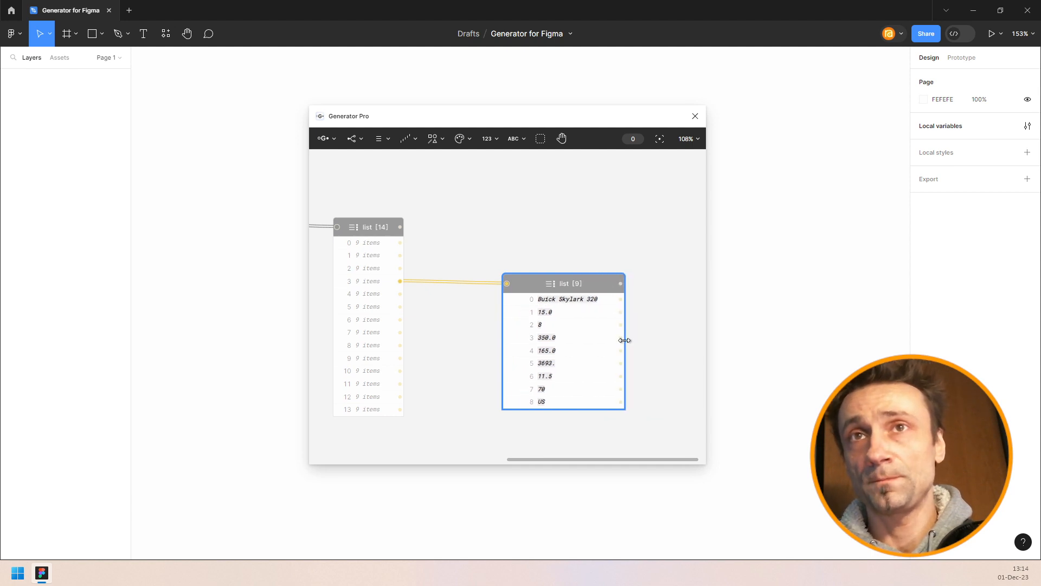
Duplicate the row List node below the original and connect row 9 of the CSV list to the copy.
drag(575, 281, 401, 358)
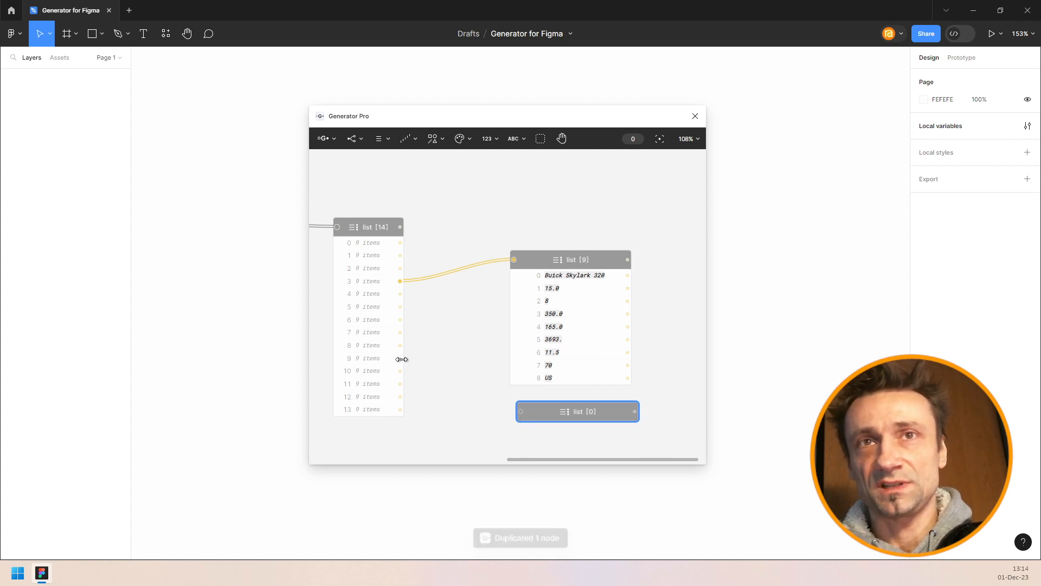
drag(546, 413, 543, 413)
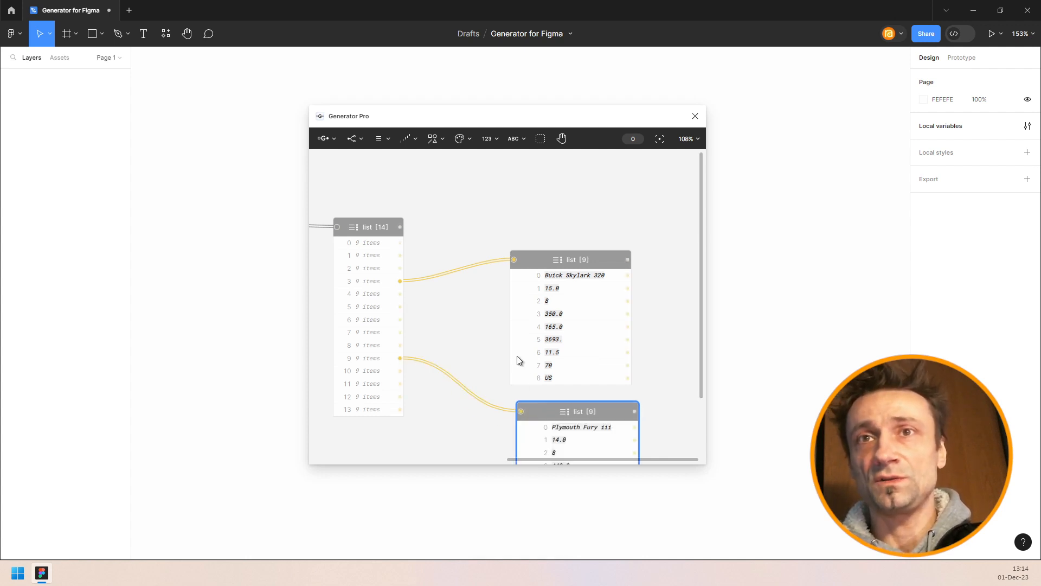
Delete the two List nodes that are fed by rows 3 and 9.
drag(503, 342, 481, 314)
drag(473, 199, 588, 402)
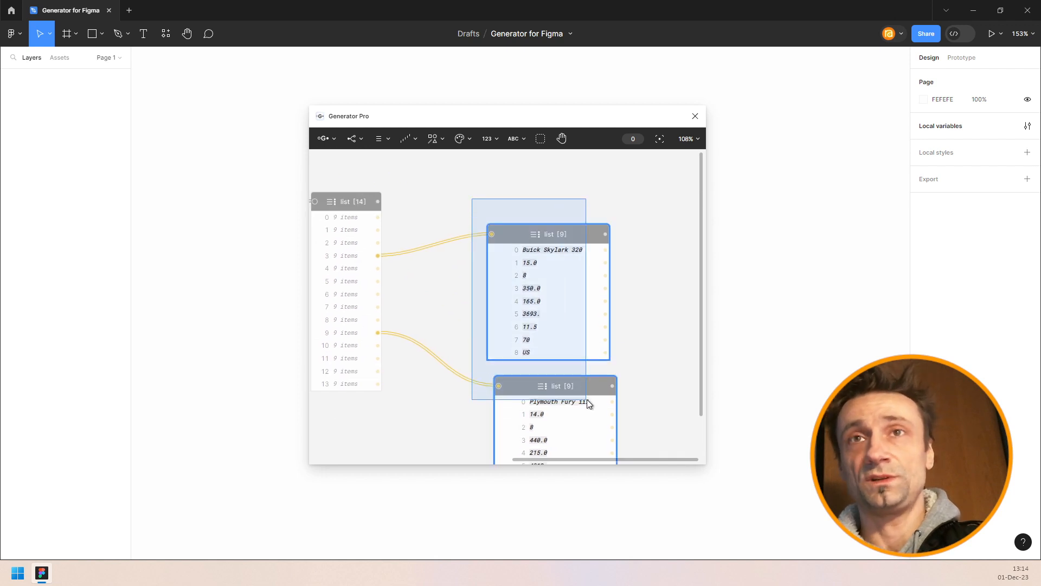
key(Delete)
Add a Select node connected to the output of the CSV's List node.
click(369, 201)
key(ctrl+slash)
text(l)
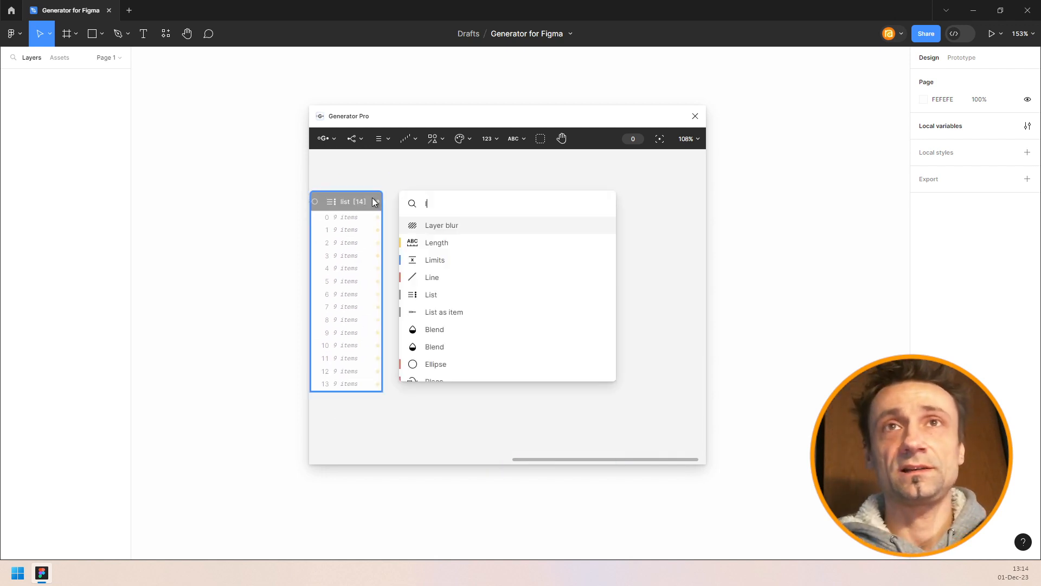
key(BackSpace)
text(sele)
key(Return)
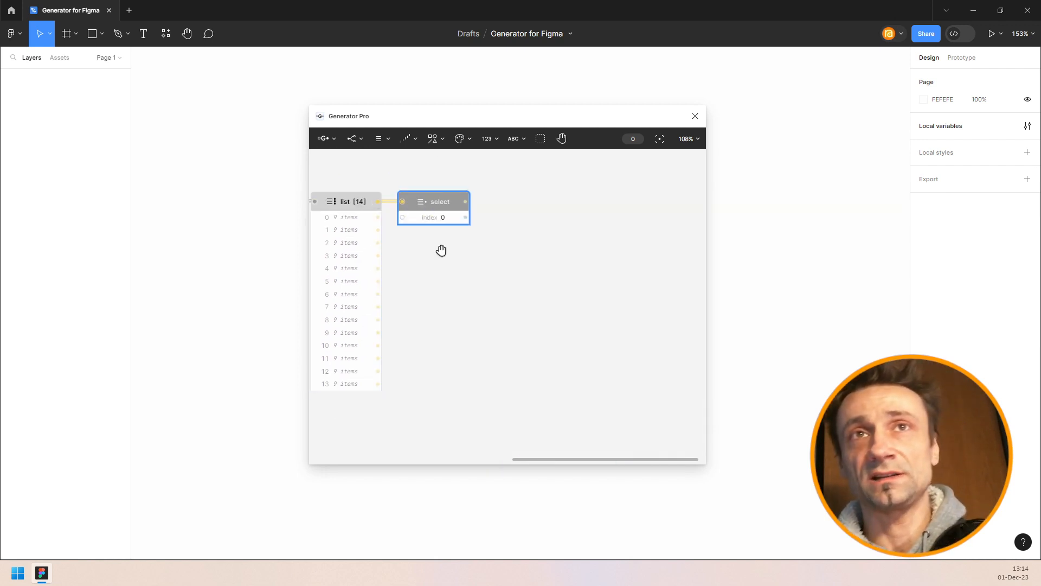
Add a List node connected to the Select node's output.
scroll(403, 204, left, 3)
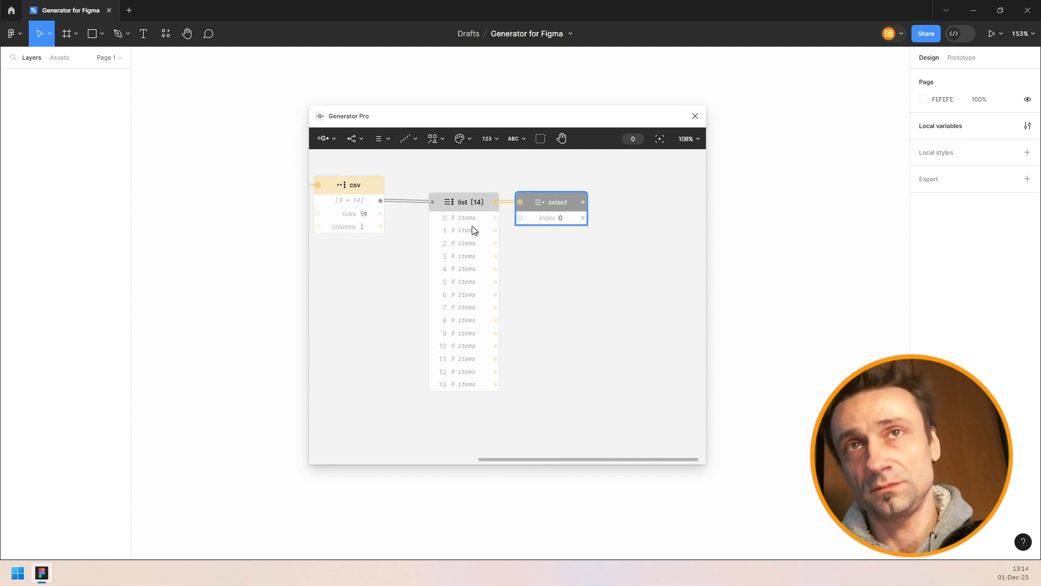
scroll(576, 331, right, 4)
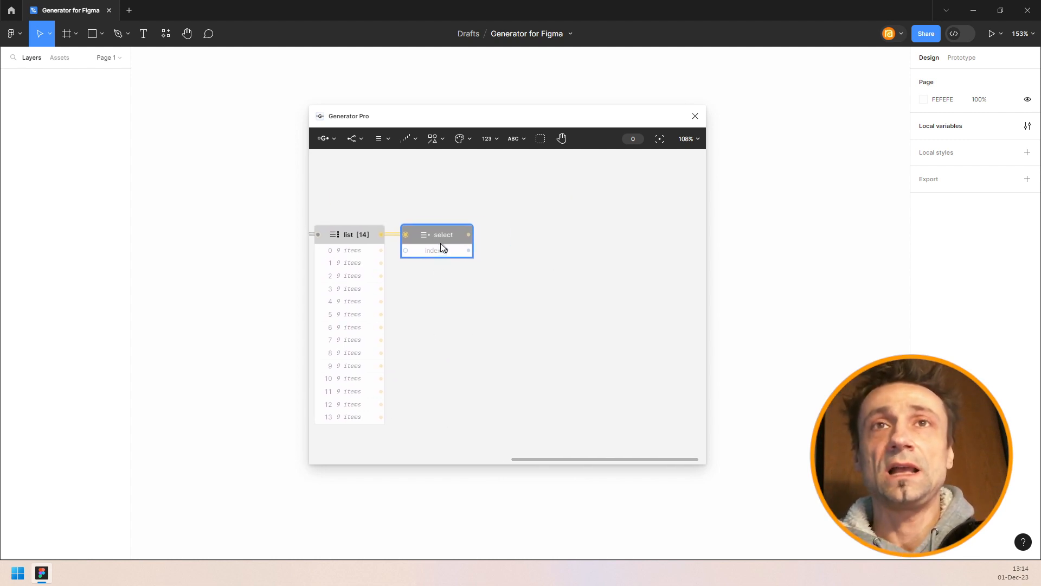
key(ctrl+slash)
text(list)
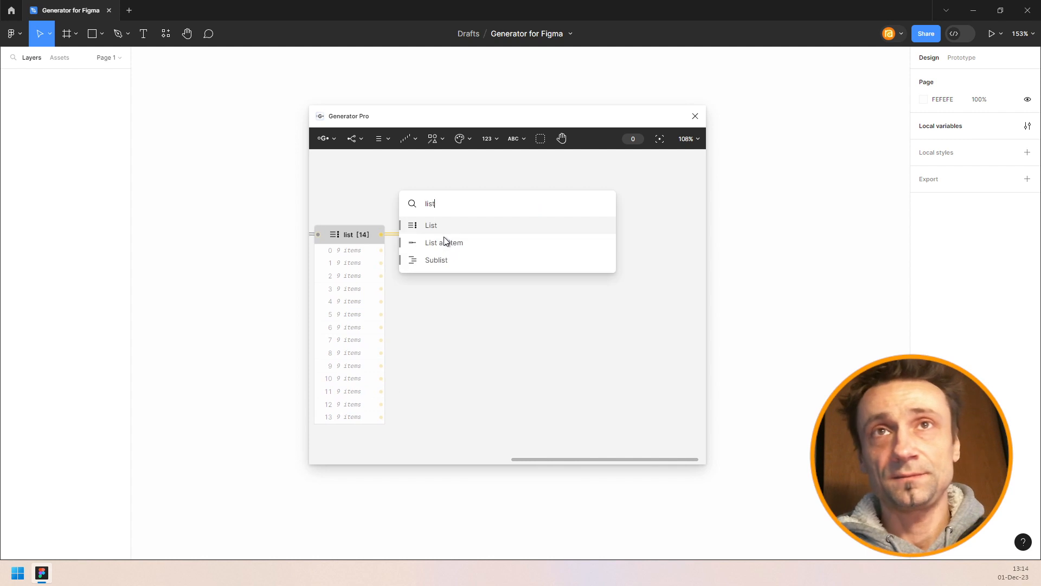
key(Return)
Step the Select node's index through several rows to 9, and widen the output List node to fit the car name.
scroll(437, 250, up, 3)
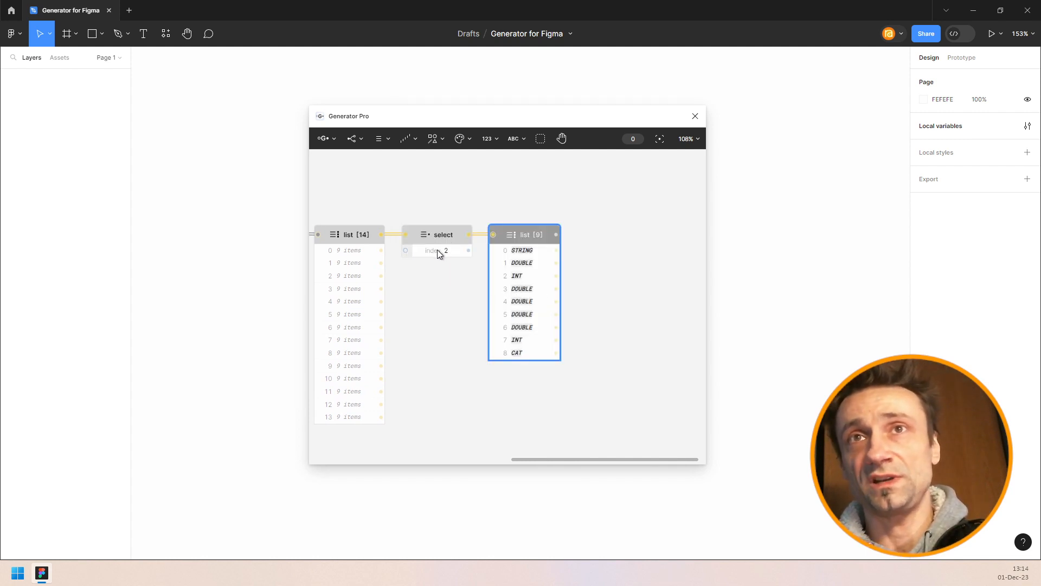
scroll(439, 254, up, 6)
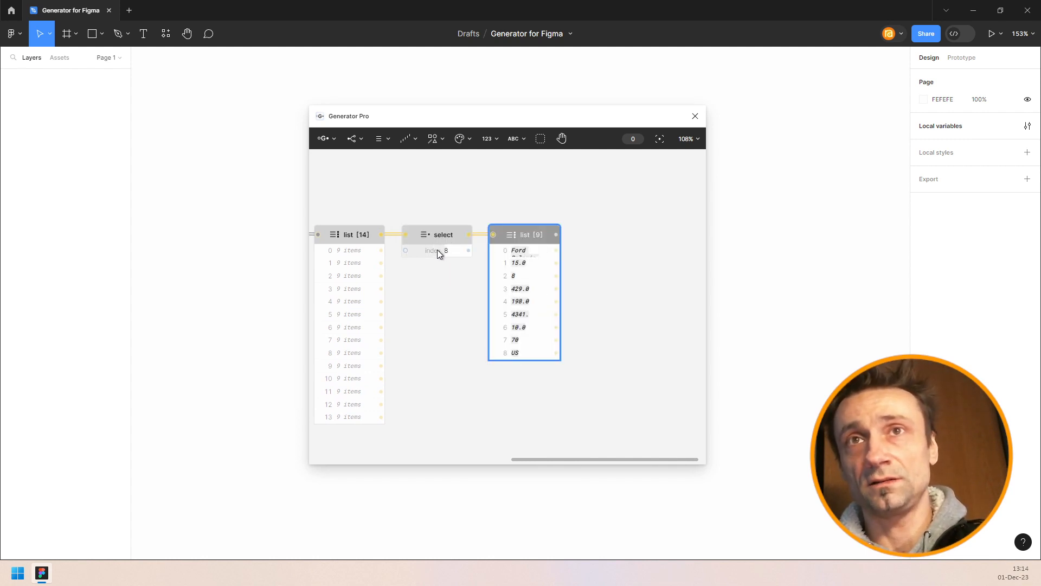
scroll(439, 254, up, 3)
scroll(440, 253, down, 3)
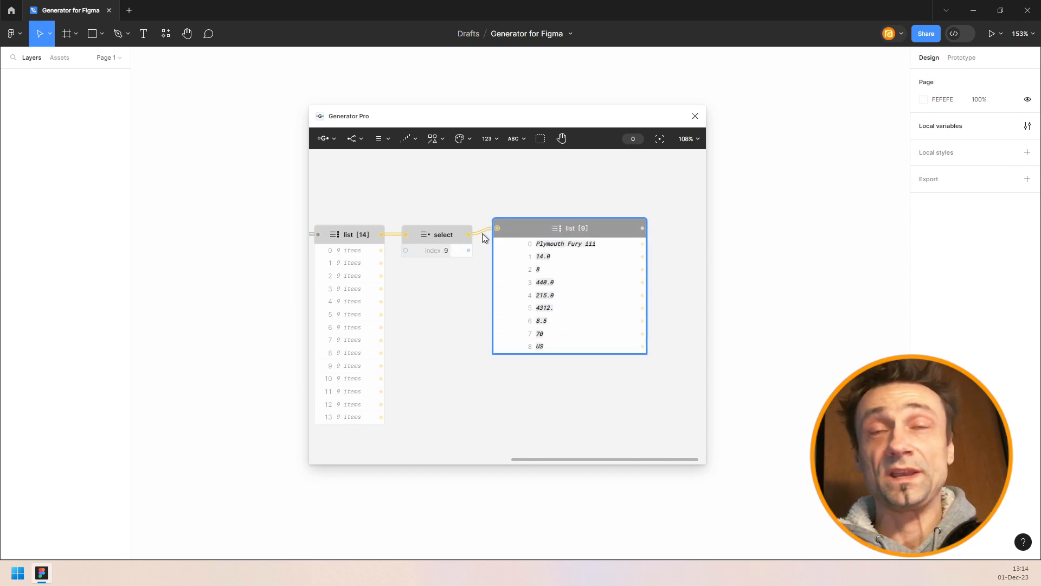
Delete the Select node together with the List node it feeds.
drag(423, 185, 548, 282)
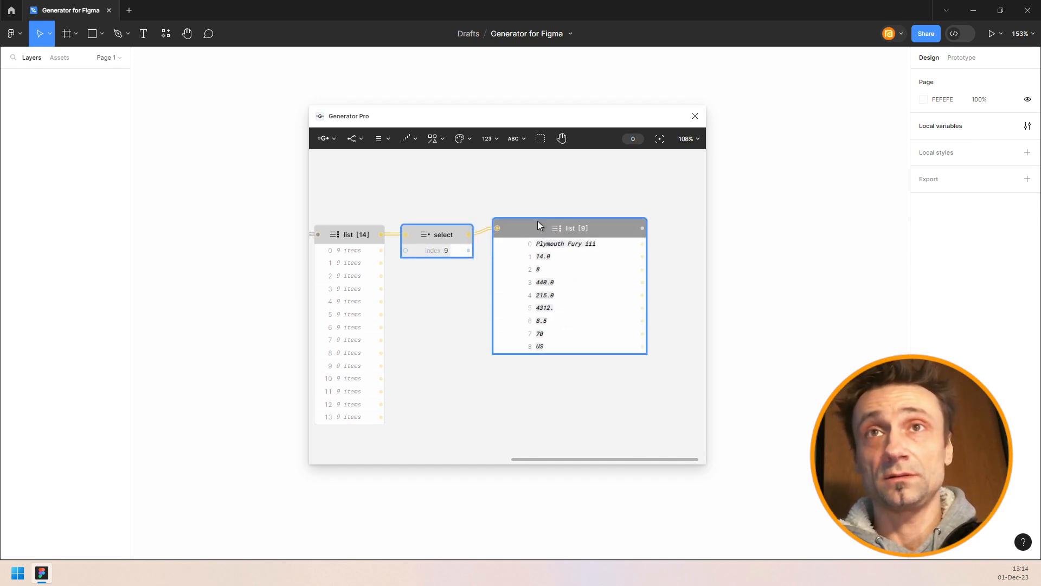
drag(538, 220, 604, 148)
key(Delete)
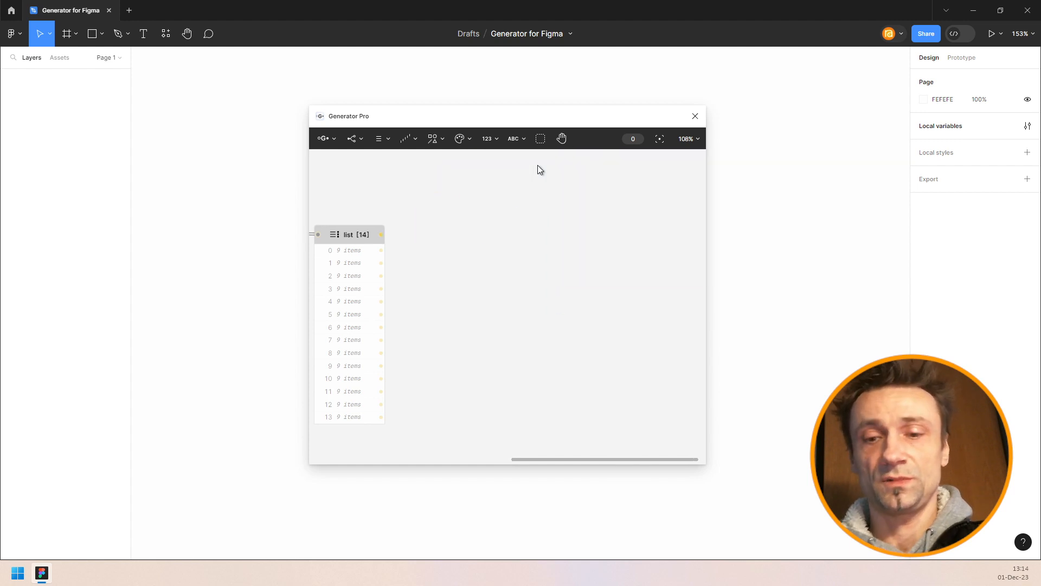
Add a Column node connected to the output of the CSV's List node and shift it slightly away from the list.
click(357, 232)
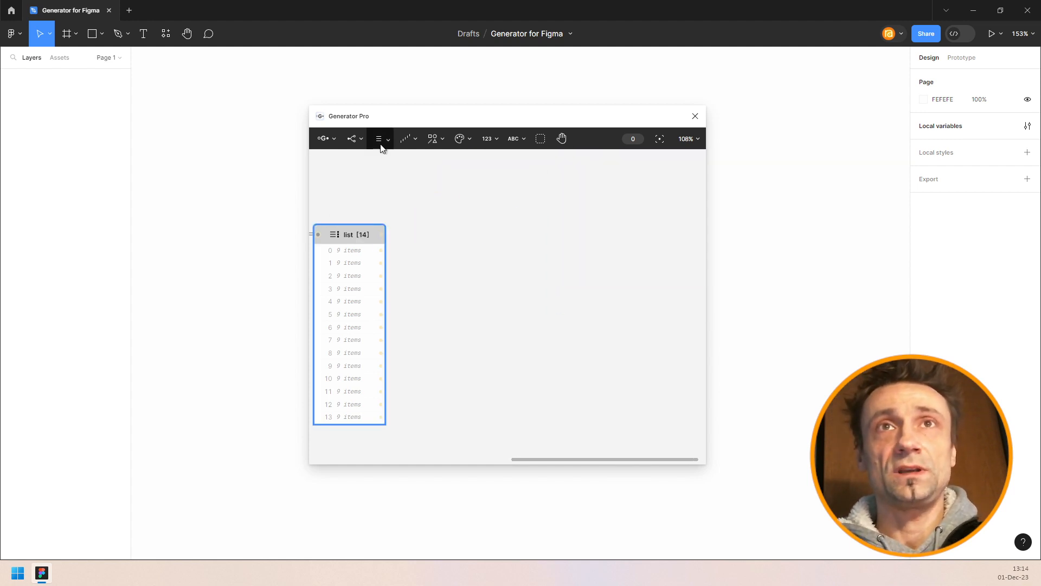
click(379, 139)
click(385, 361)
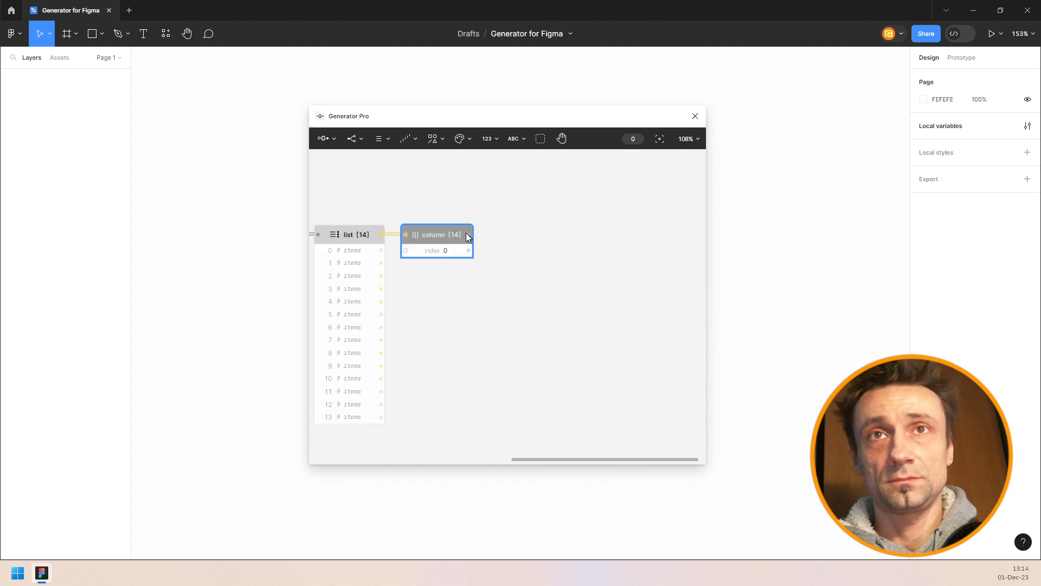
drag(439, 235, 453, 233)
Add a List node connected to the Column node's output and widen it to fit the car names.
key(ctrl+/)
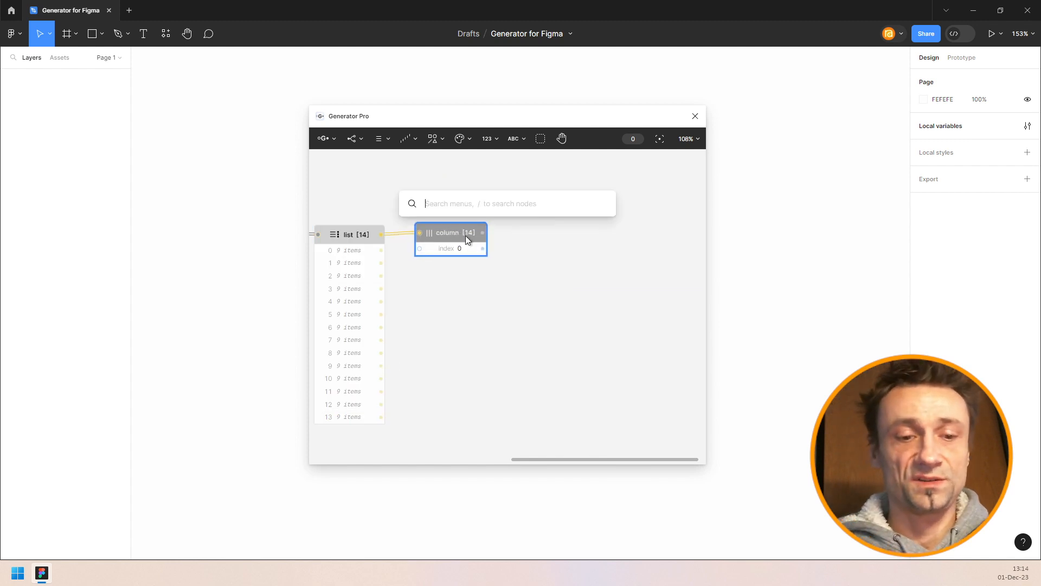
text(ls)
key(BackSpace)
text(is)
key(Return)
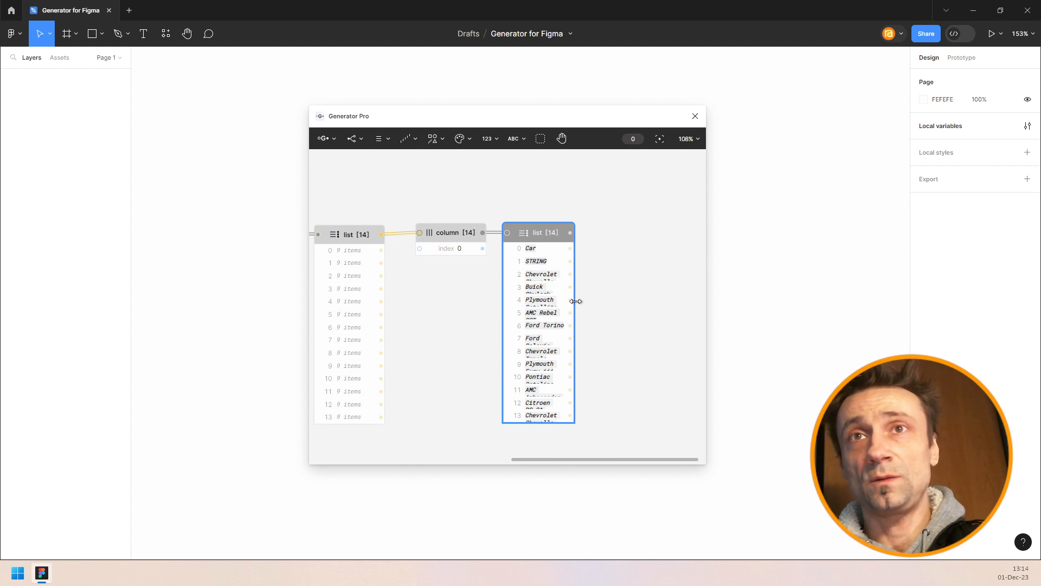
drag(573, 303, 657, 307)
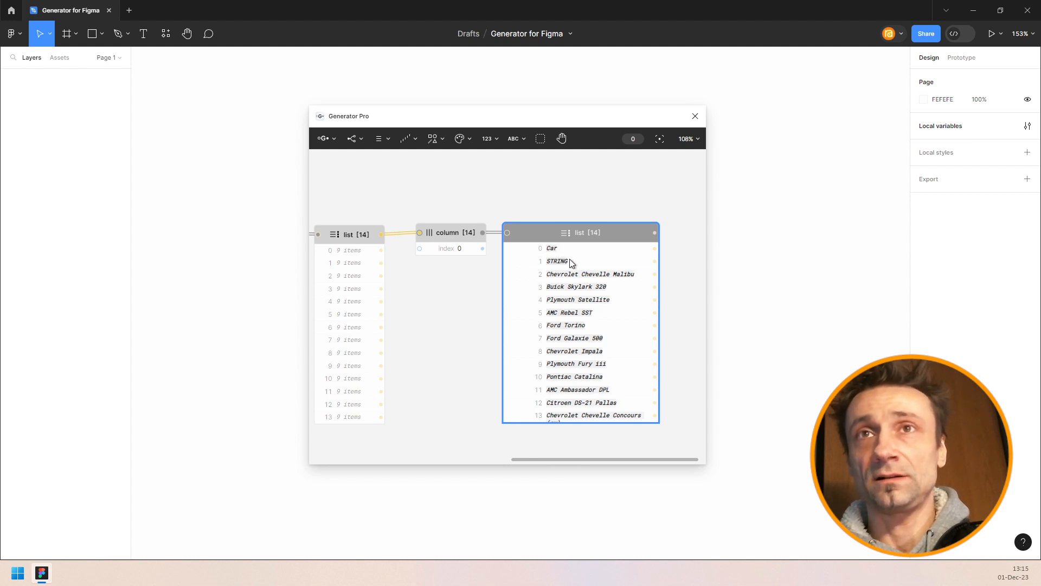
Step the Column node's index up to 4 and back to 1 to preview different CSV columns.
drag(539, 243, 548, 242)
scroll(468, 248, up, 1)
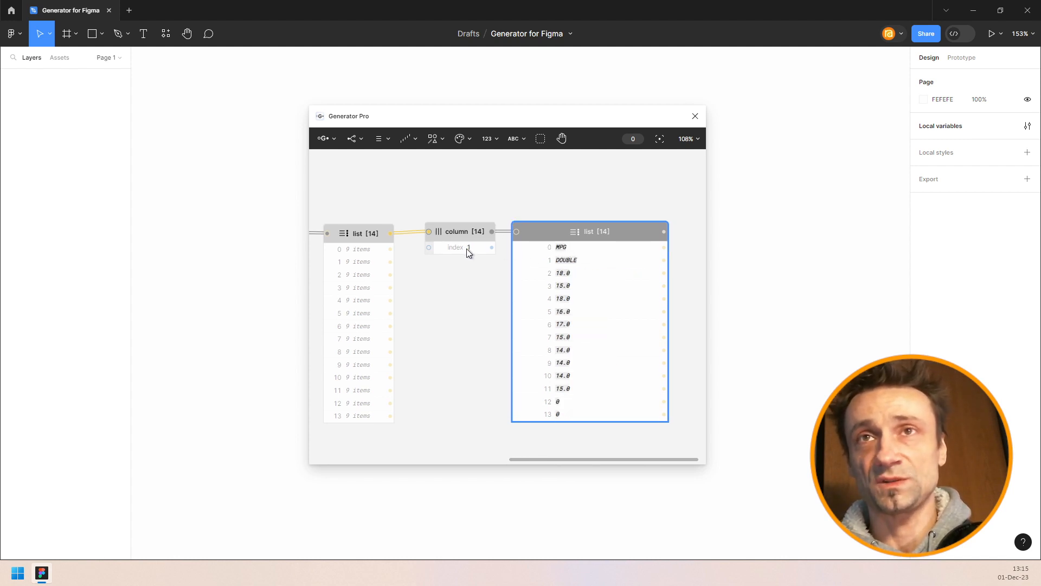
scroll(468, 249, up, 3)
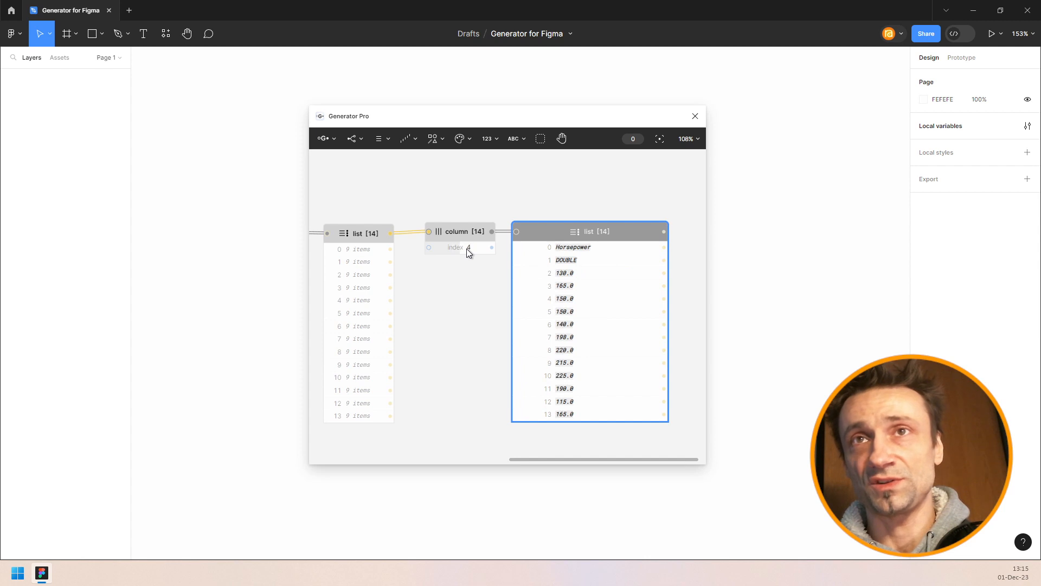
scroll(470, 249, down, 3)
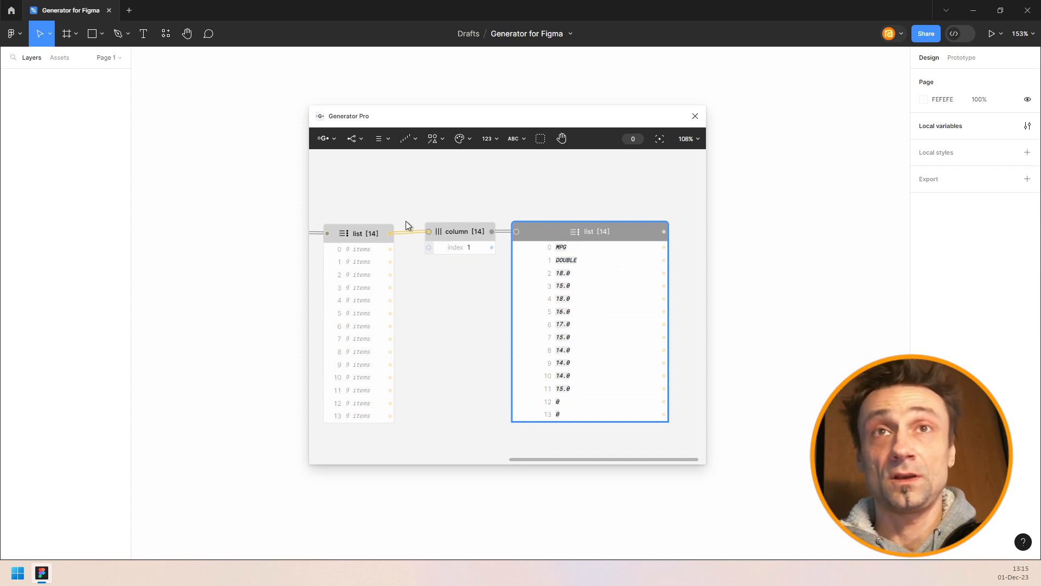
Insert a Sublist node between the CSV's List node and the Column node, and set its start to 2.
click(365, 232)
drag(432, 182, 572, 260)
drag(451, 230, 538, 232)
click(368, 230)
key(space)
text(sublis)
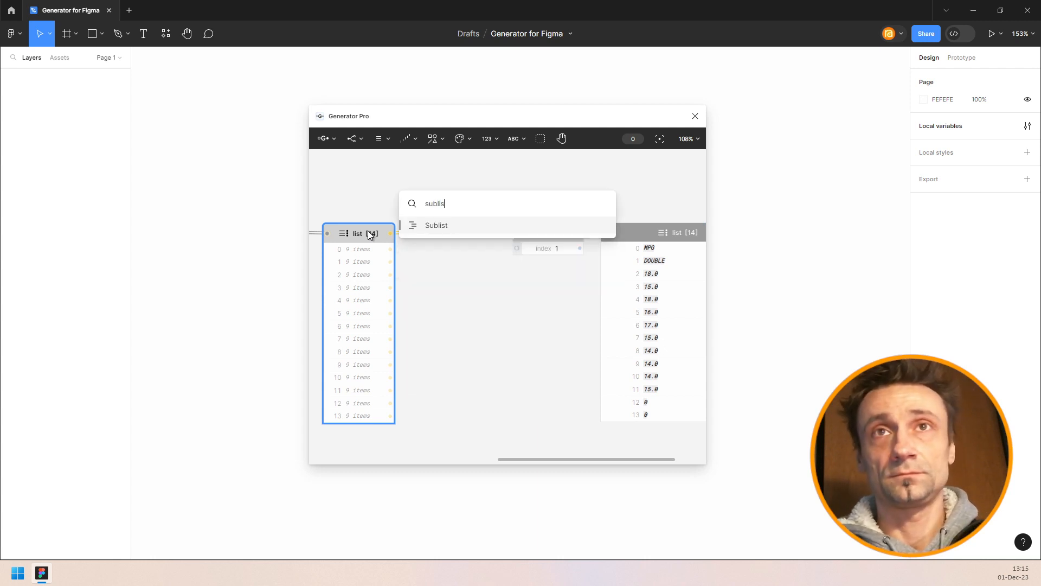
key(Return)
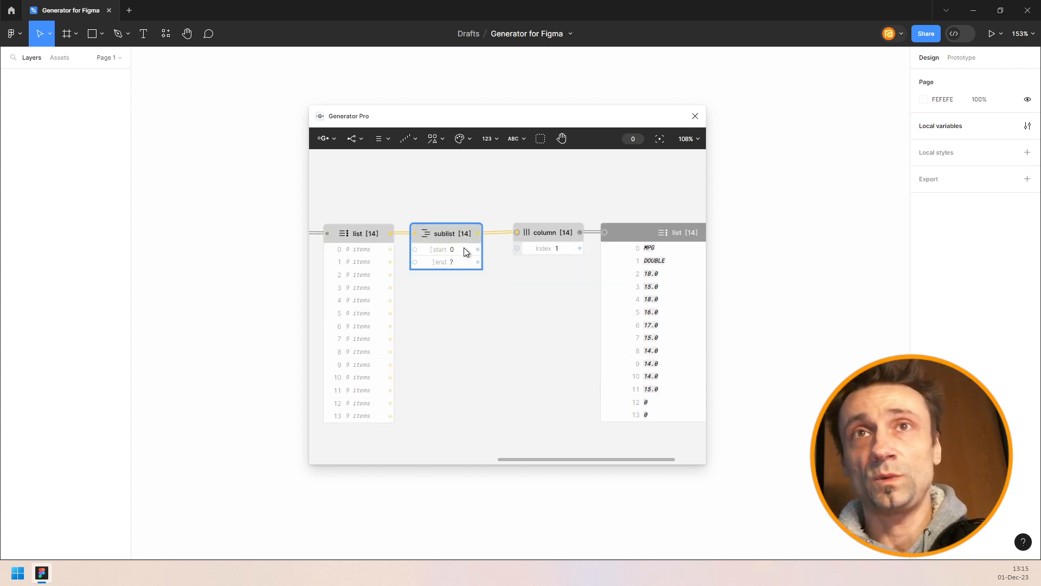
scroll(464, 248, up, 1)
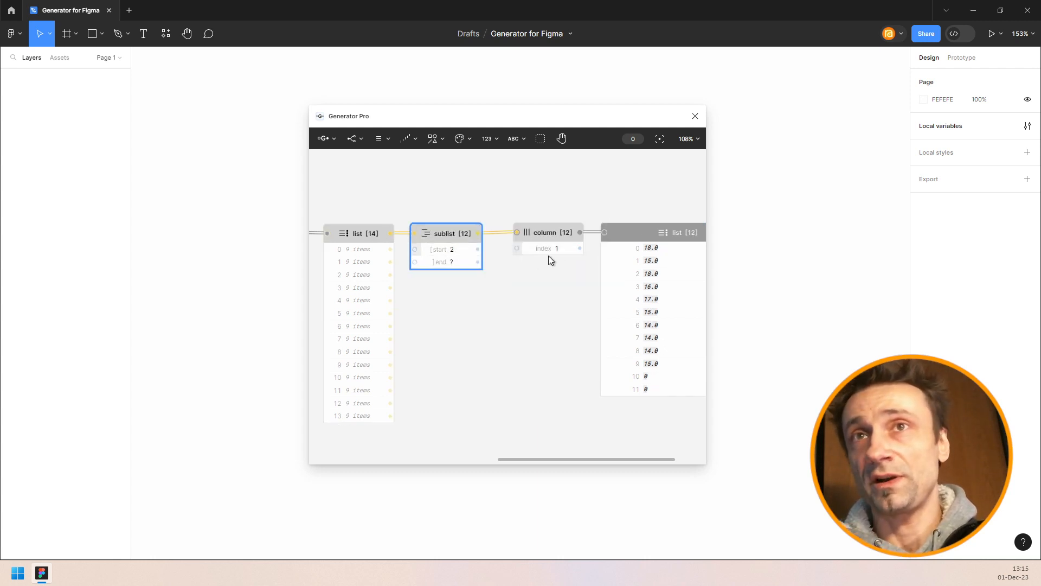
Step the Column node's index up to 8 and back to 0 to preview the columns without their header rows.
scroll(550, 276, right, 1)
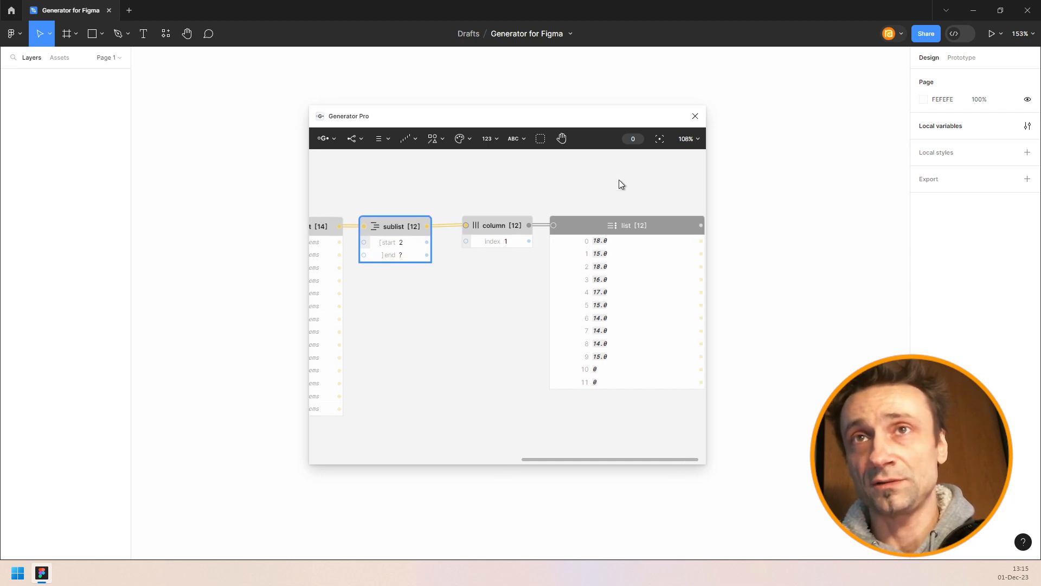
scroll(507, 241, up, 3)
scroll(508, 240, up, 1)
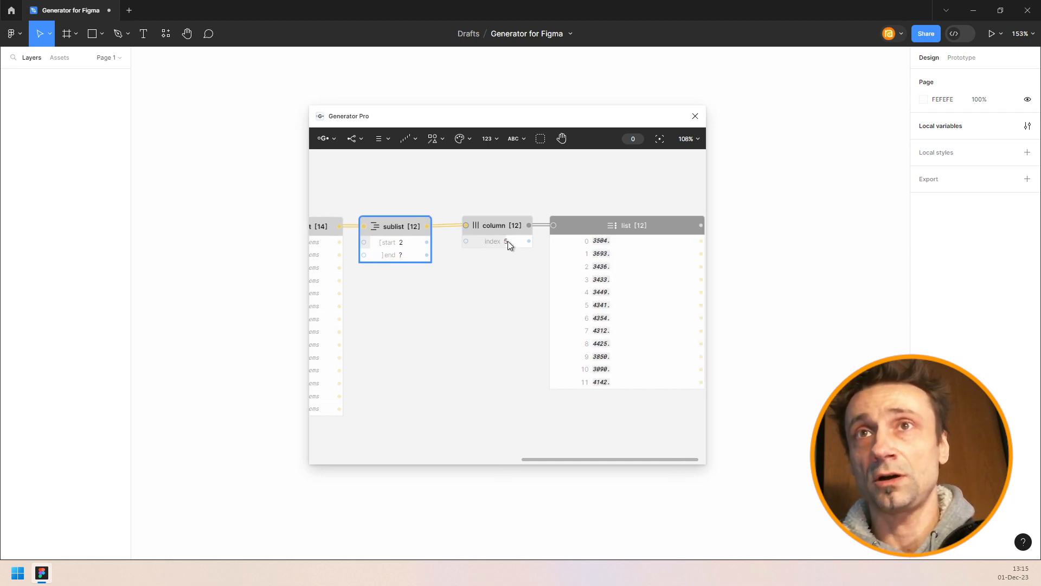
scroll(507, 240, up, 3)
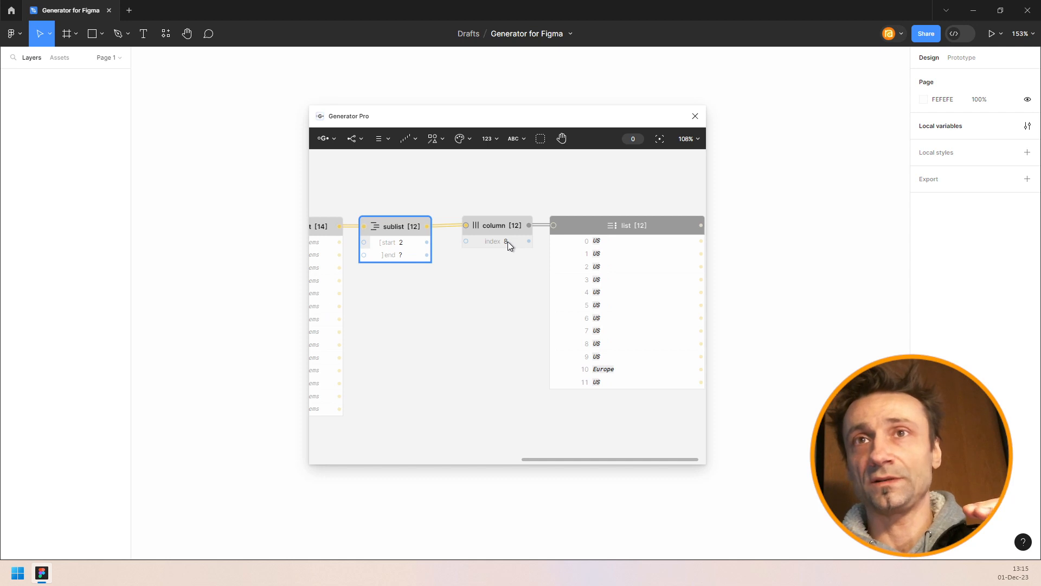
scroll(508, 242, down, 8)
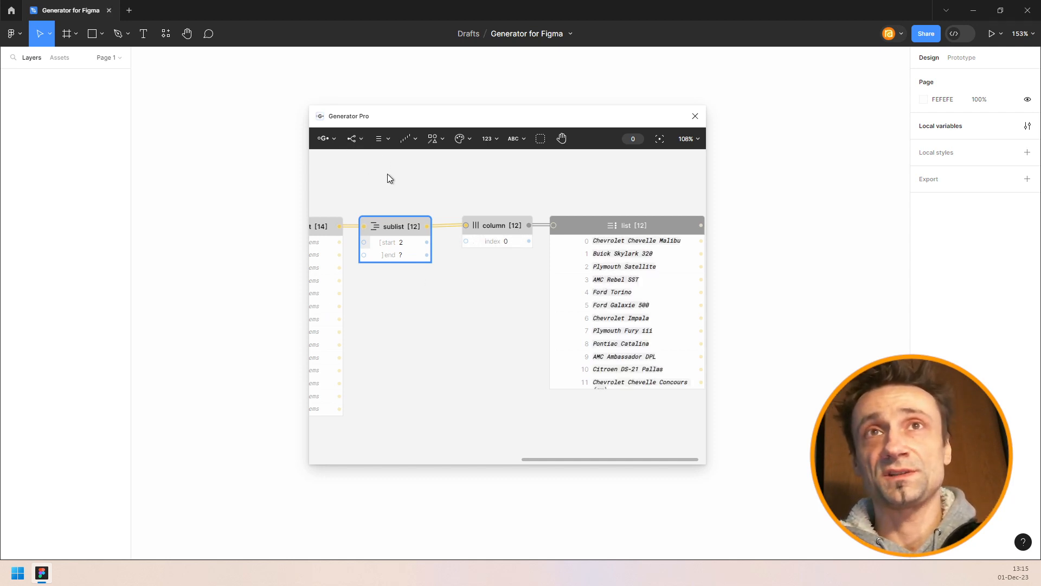
Add a Cell node fed by the Sublist node's output and place it below the Sublist and Column nodes.
click(379, 139)
click(382, 350)
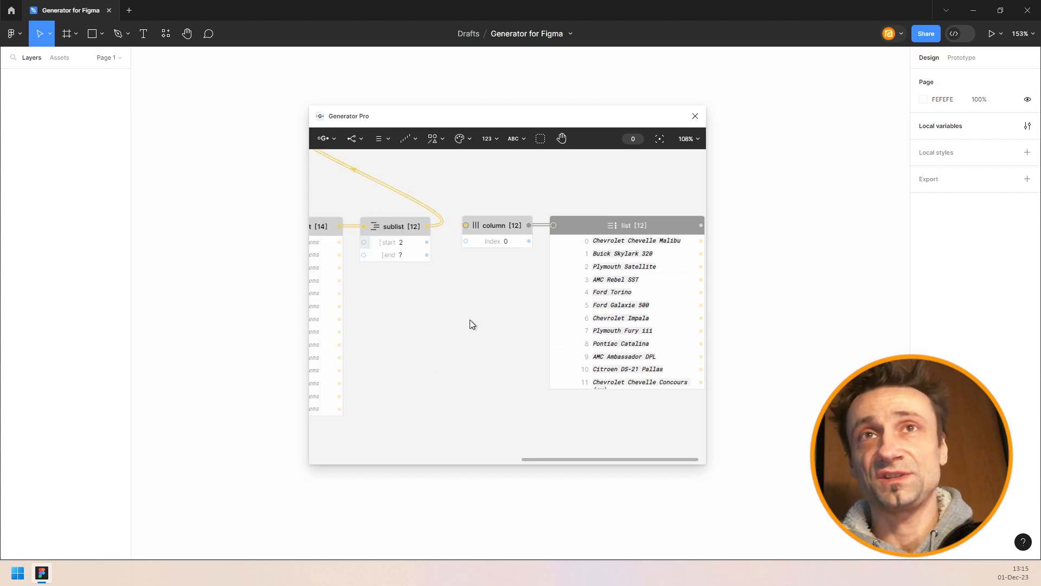
click(460, 308)
drag(472, 294, 484, 317)
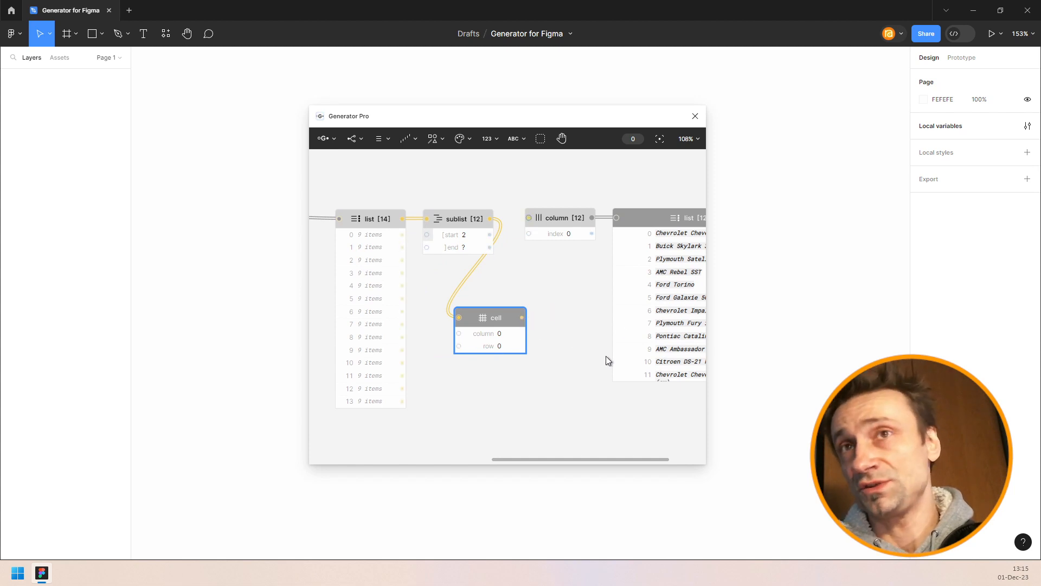
Add a Text node connected to the Cell node's output.
click(513, 139)
click(484, 163)
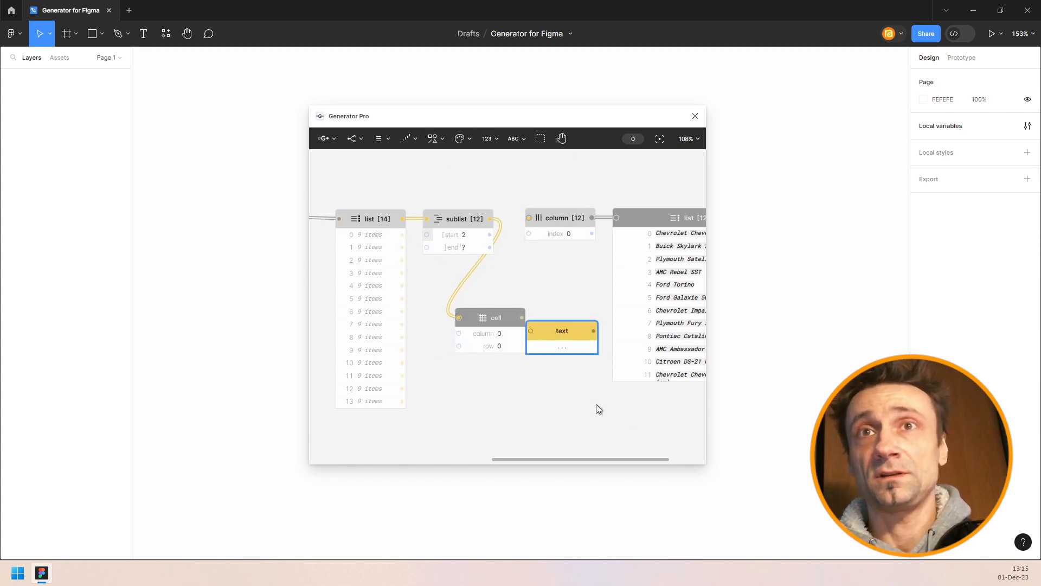
click(545, 401)
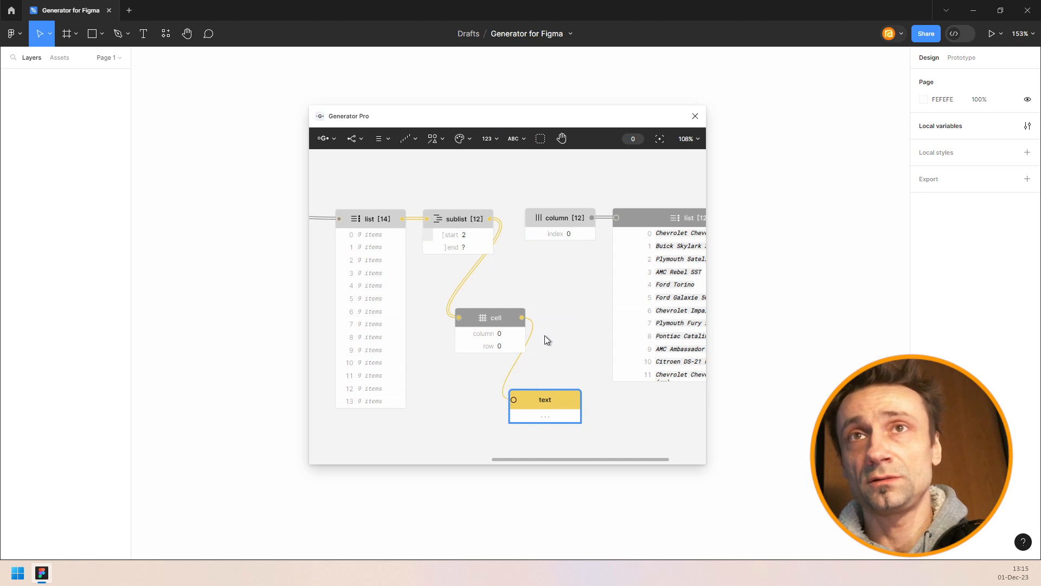
Delete the Column node and its output List node, and place a widened Text node beside the Cell node.
drag(542, 184, 635, 258)
key(Delete)
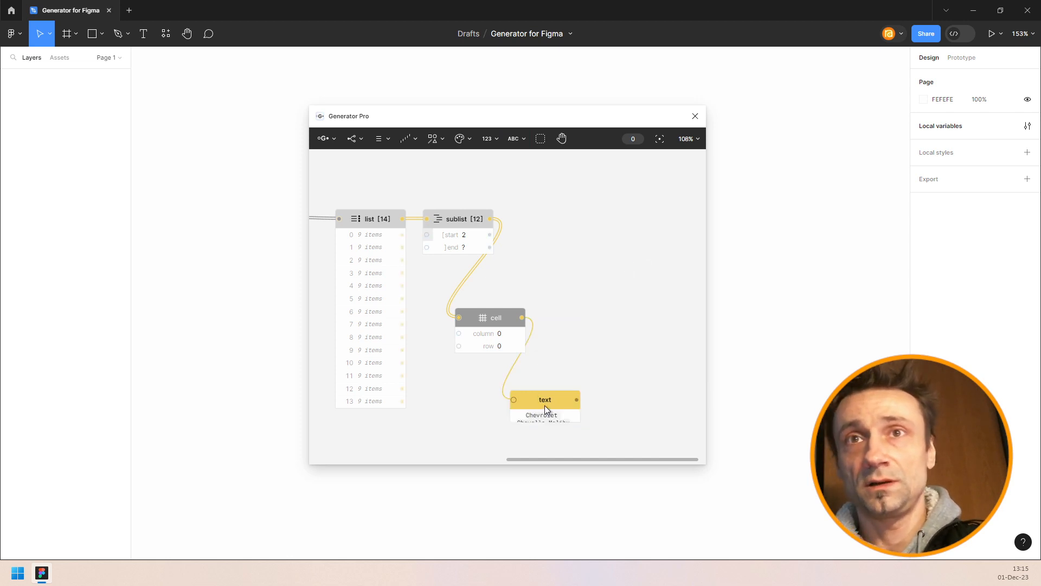
drag(545, 405, 700, 339)
Step through the Cell node's values to column 4 and row 3, and align the Text node with the Cell node.
scroll(493, 332, up, 7)
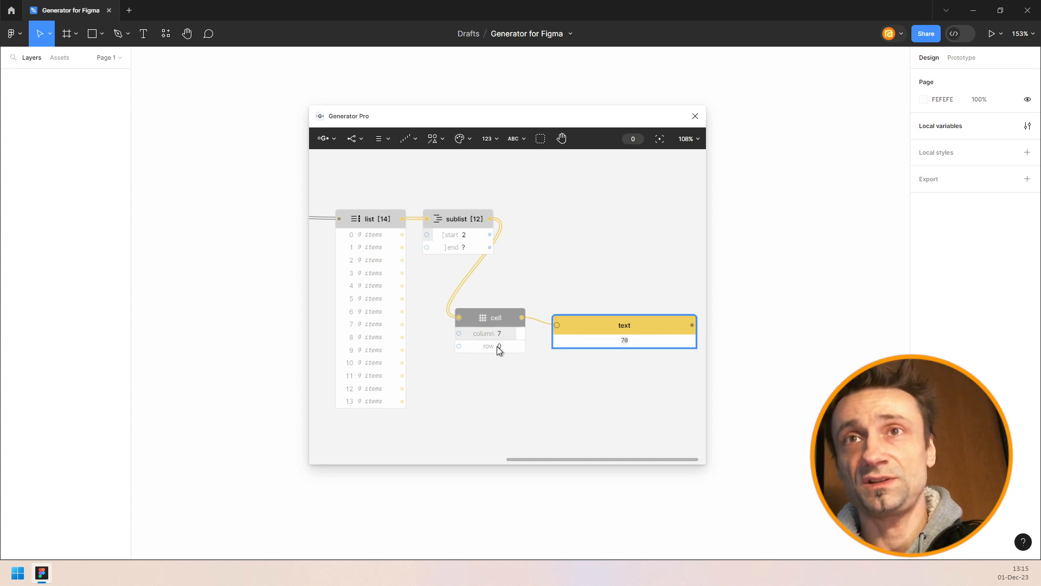
scroll(496, 346, up, 4)
scroll(496, 337, down, 3)
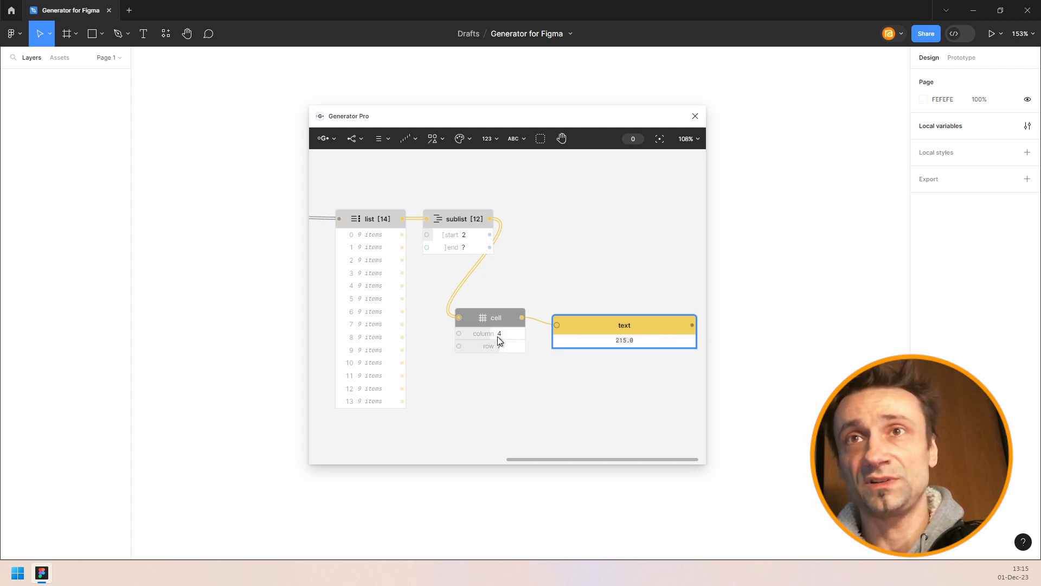
scroll(499, 345, up, 2)
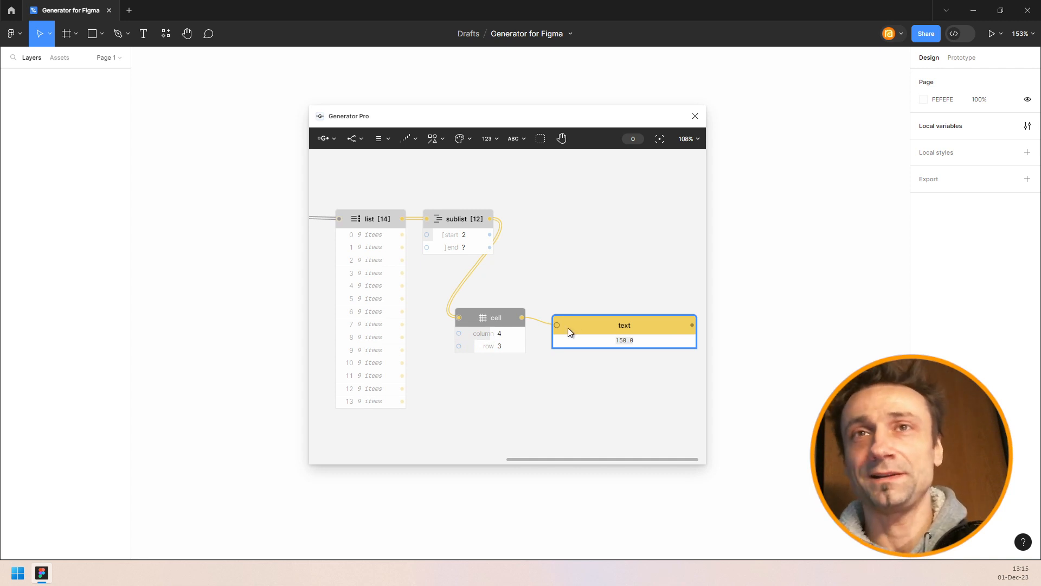
drag(614, 318, 605, 308)
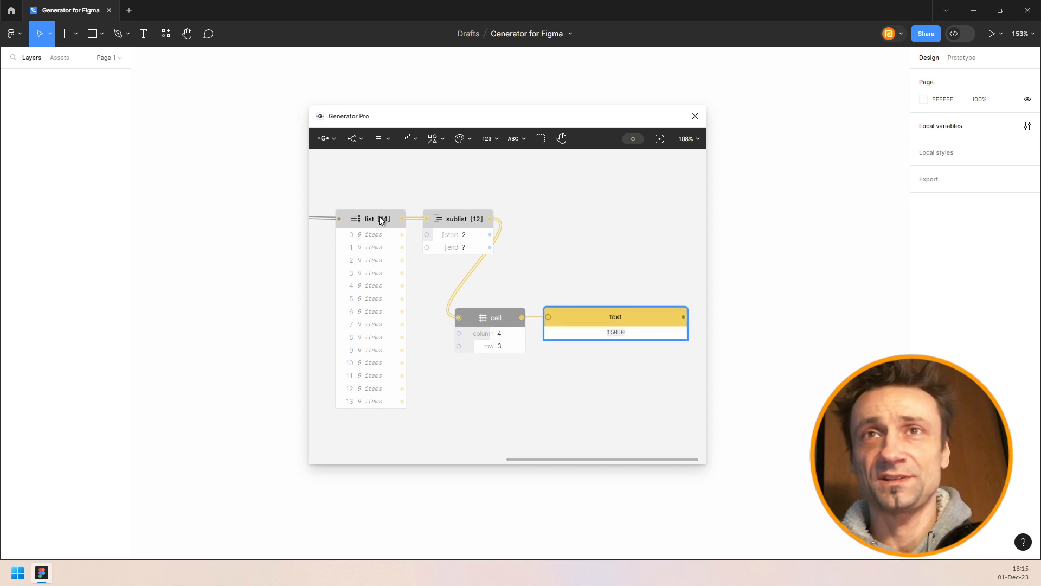